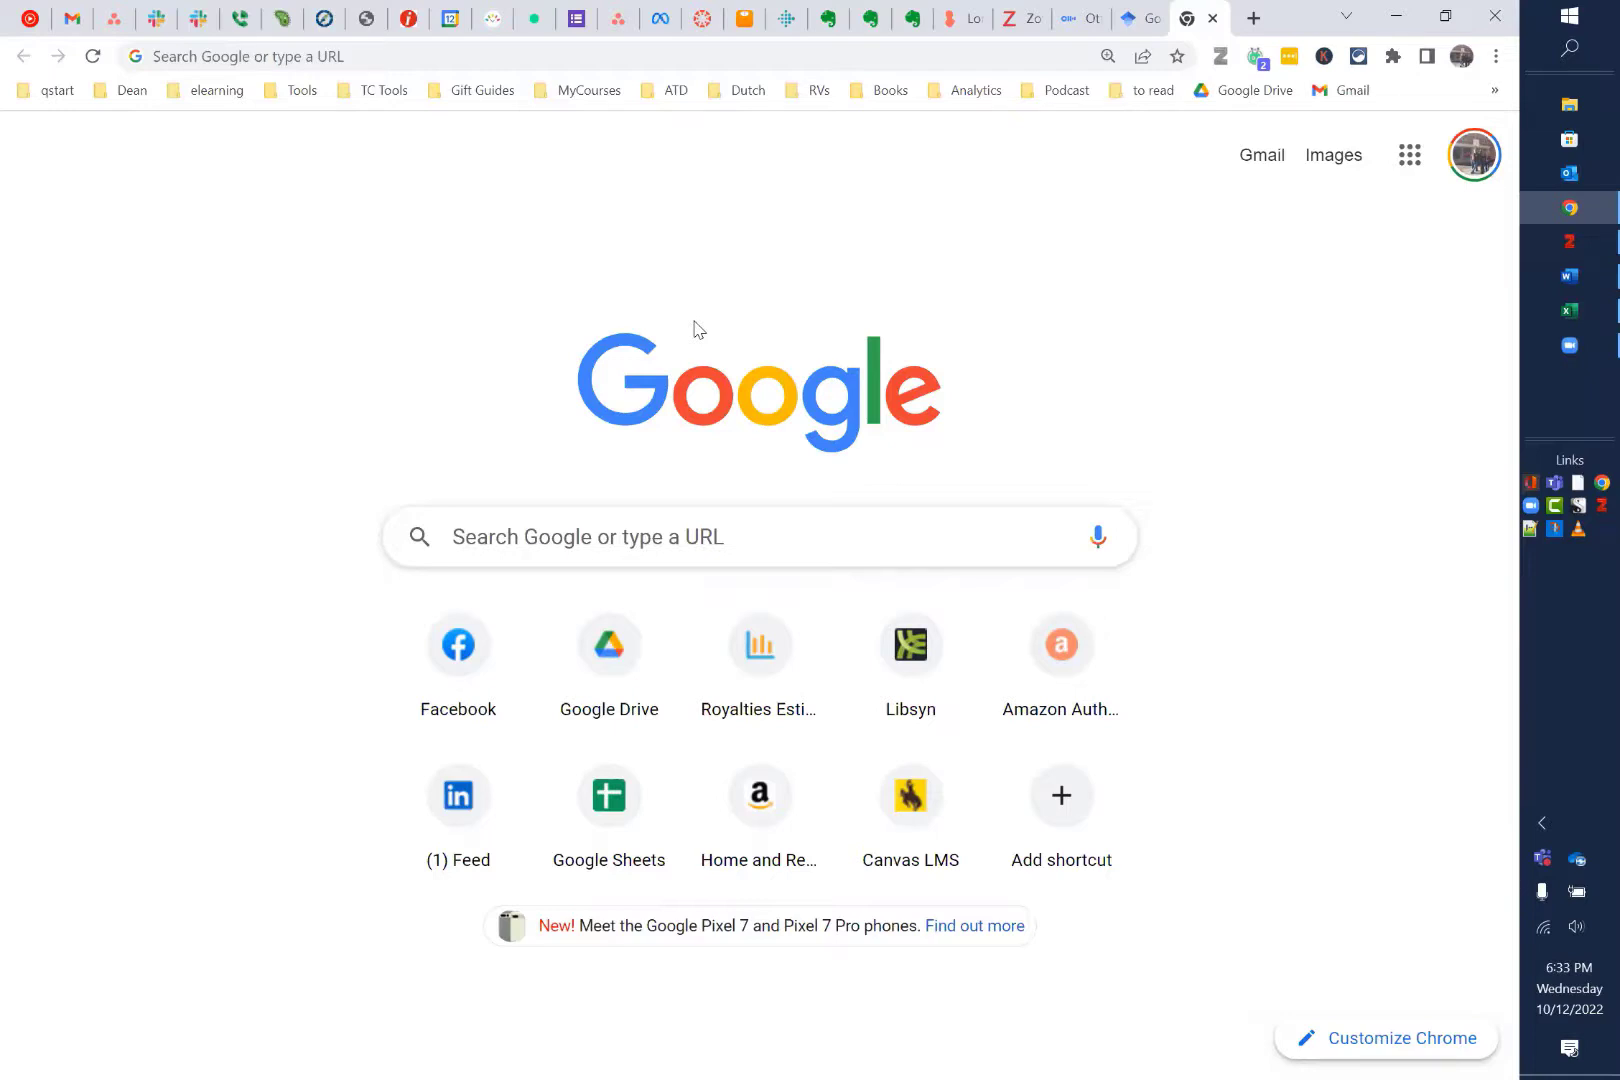
Enter "aquatic therapy" in the Google search box and check its suggestions with the letter "a" added temporarily
{"action": "left_click", "coordinate": [478, 540]}
{"action": "type", "text": "aqu"}
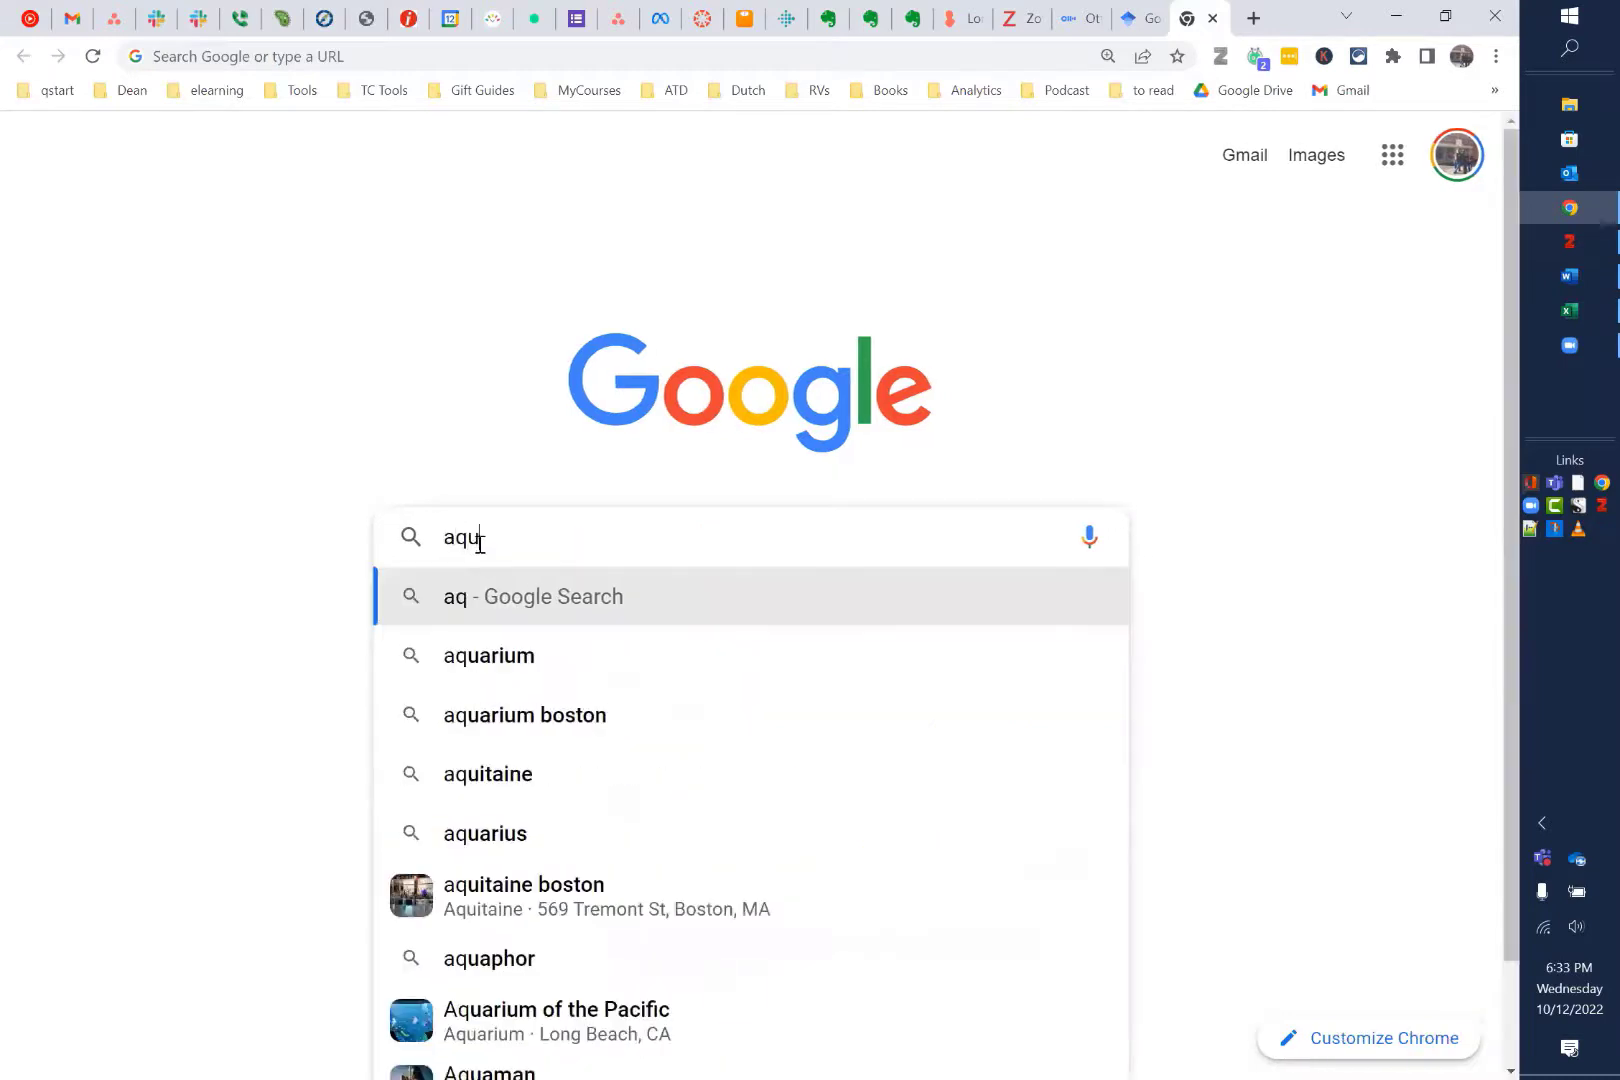
{"action": "type", "text": "atic therapy"}
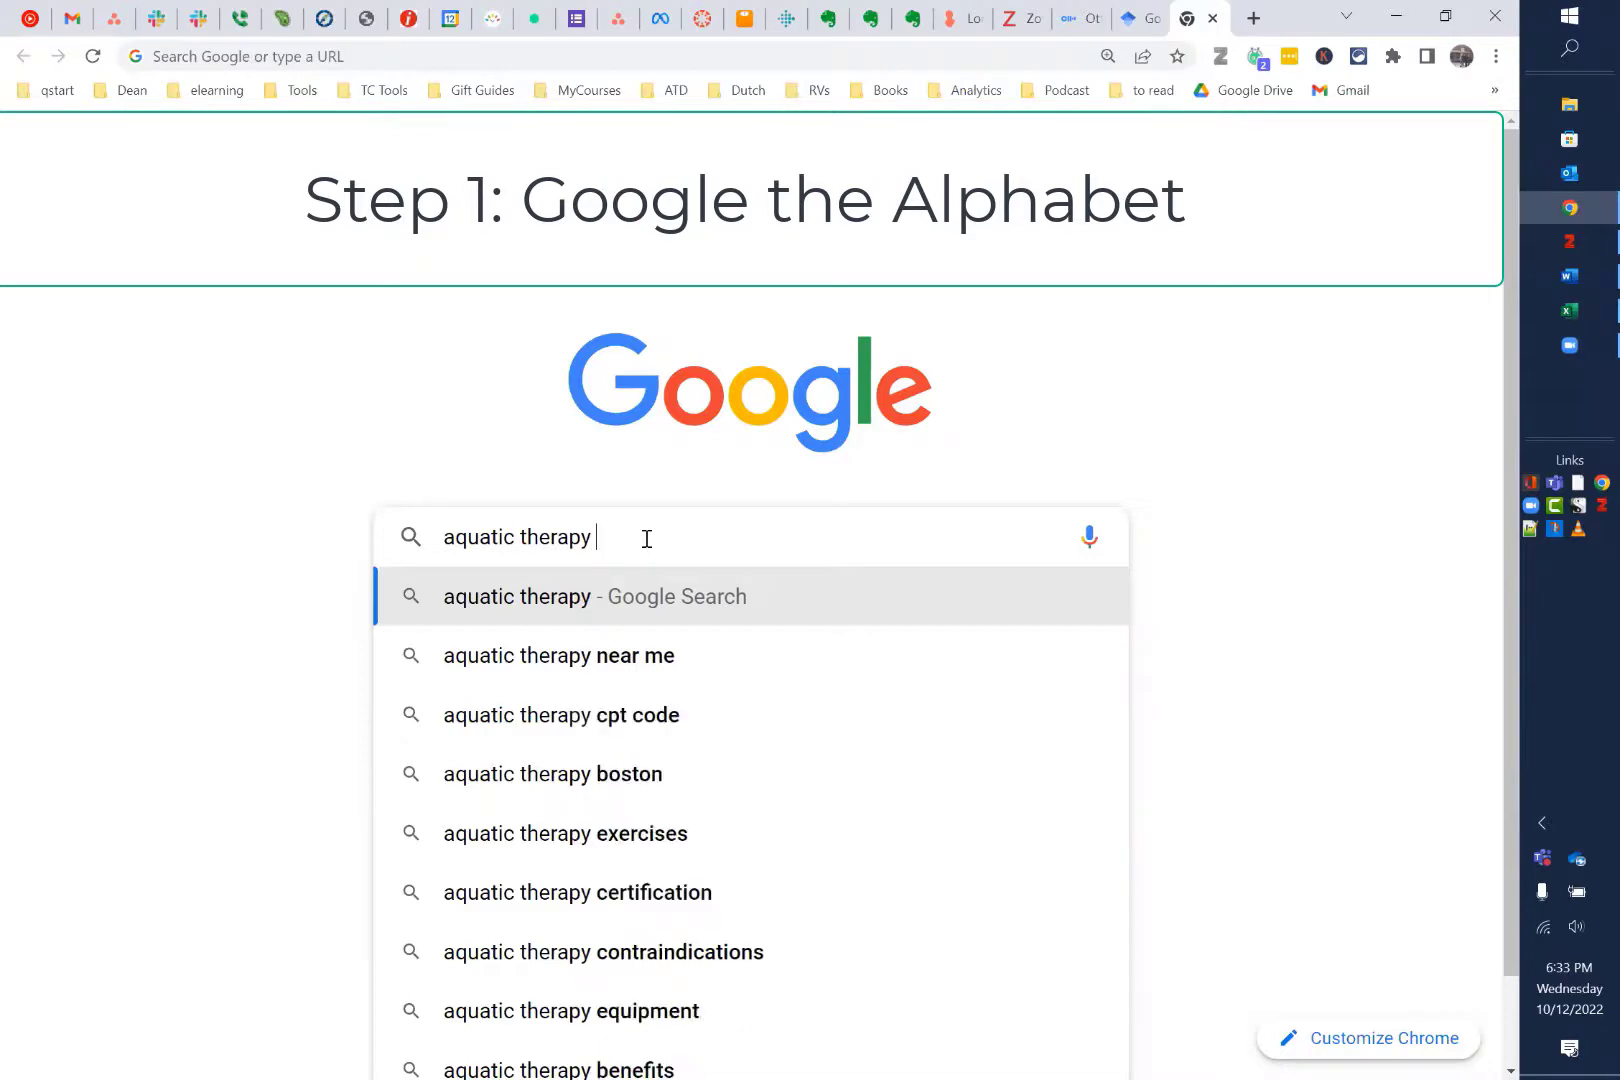
{"action": "type", "text": "a"}
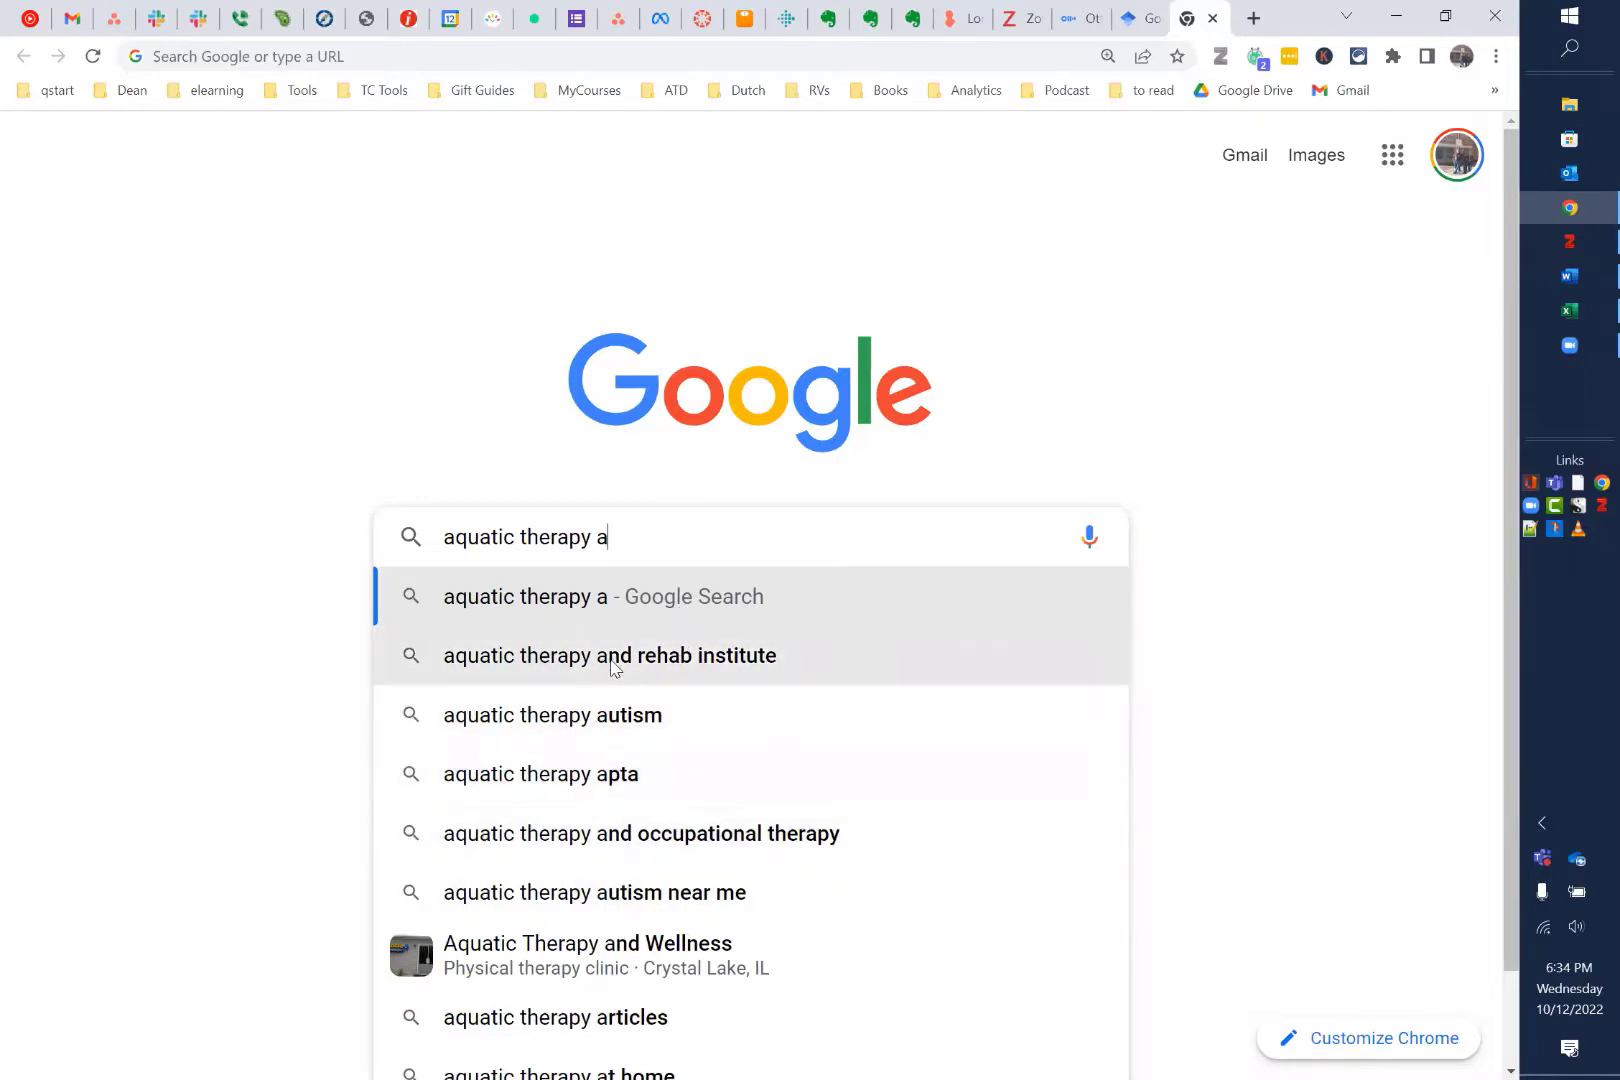
{"action": "key", "text": "BackSpace"}
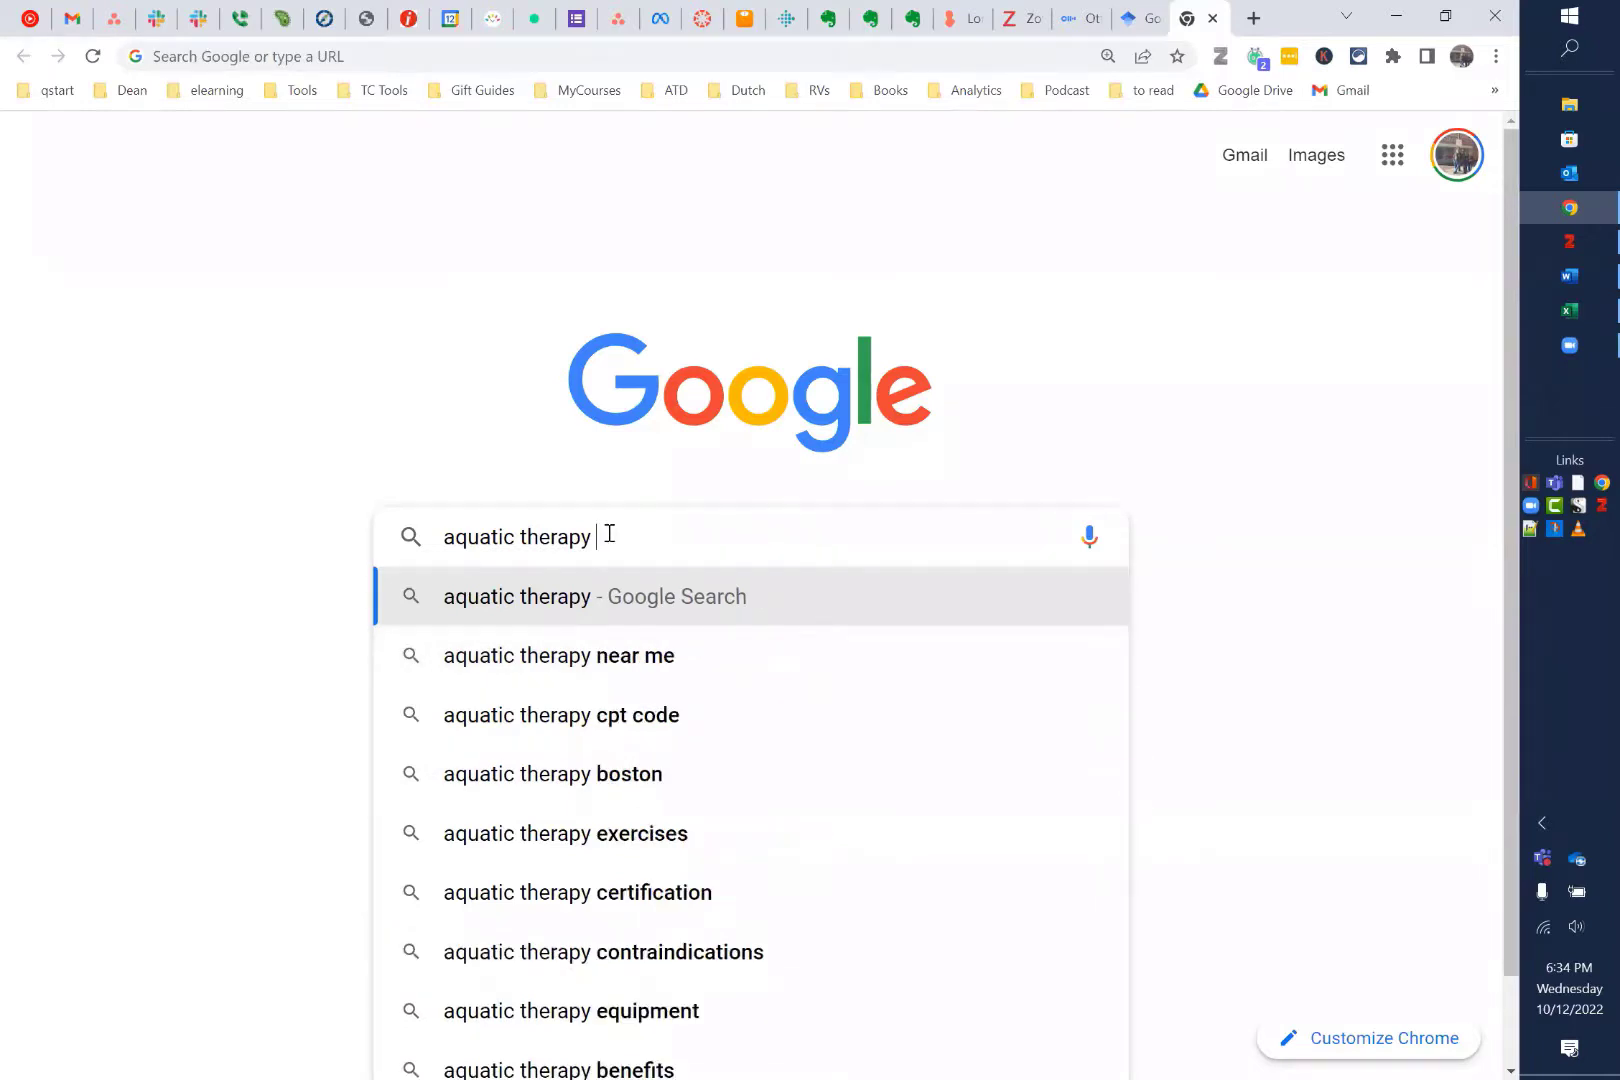
Extend the query to "aquatic therapy disability", fill in the suggestion "aquatic therapy for disabled" and copy it
{"action": "type", "text": "disabili"}
{"action": "key", "text": "Down"}
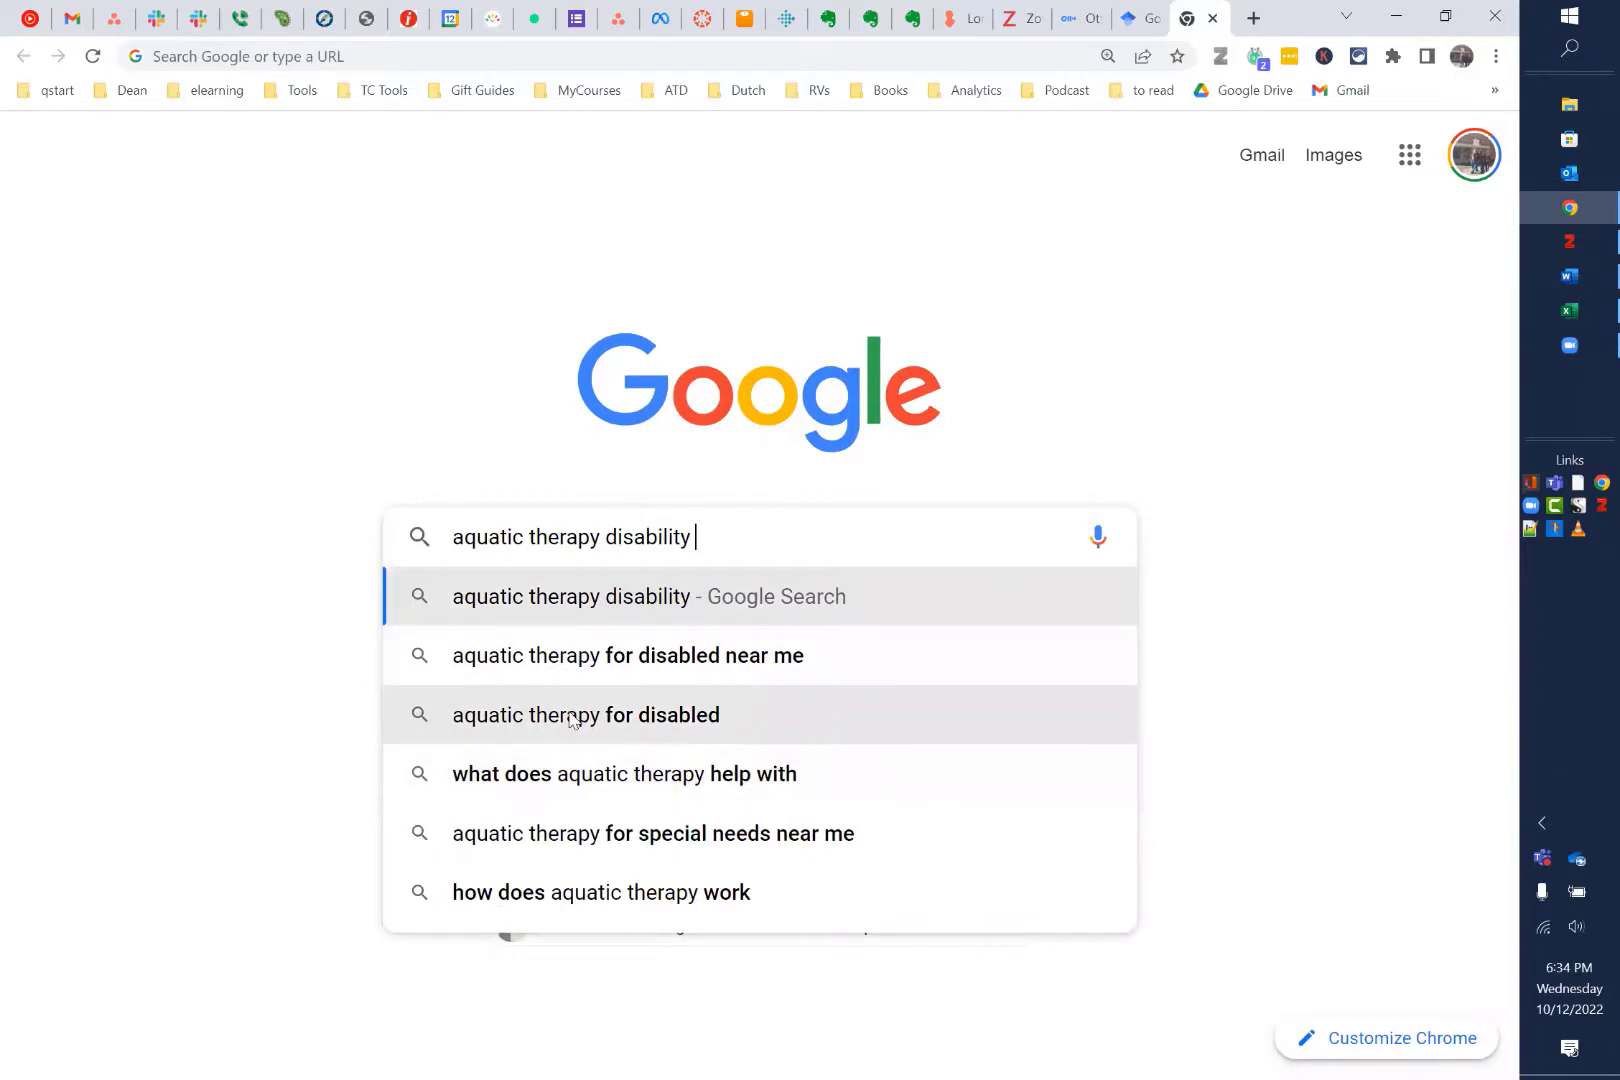
{"action": "key", "text": "Down"}
{"action": "key", "text": "Down"}
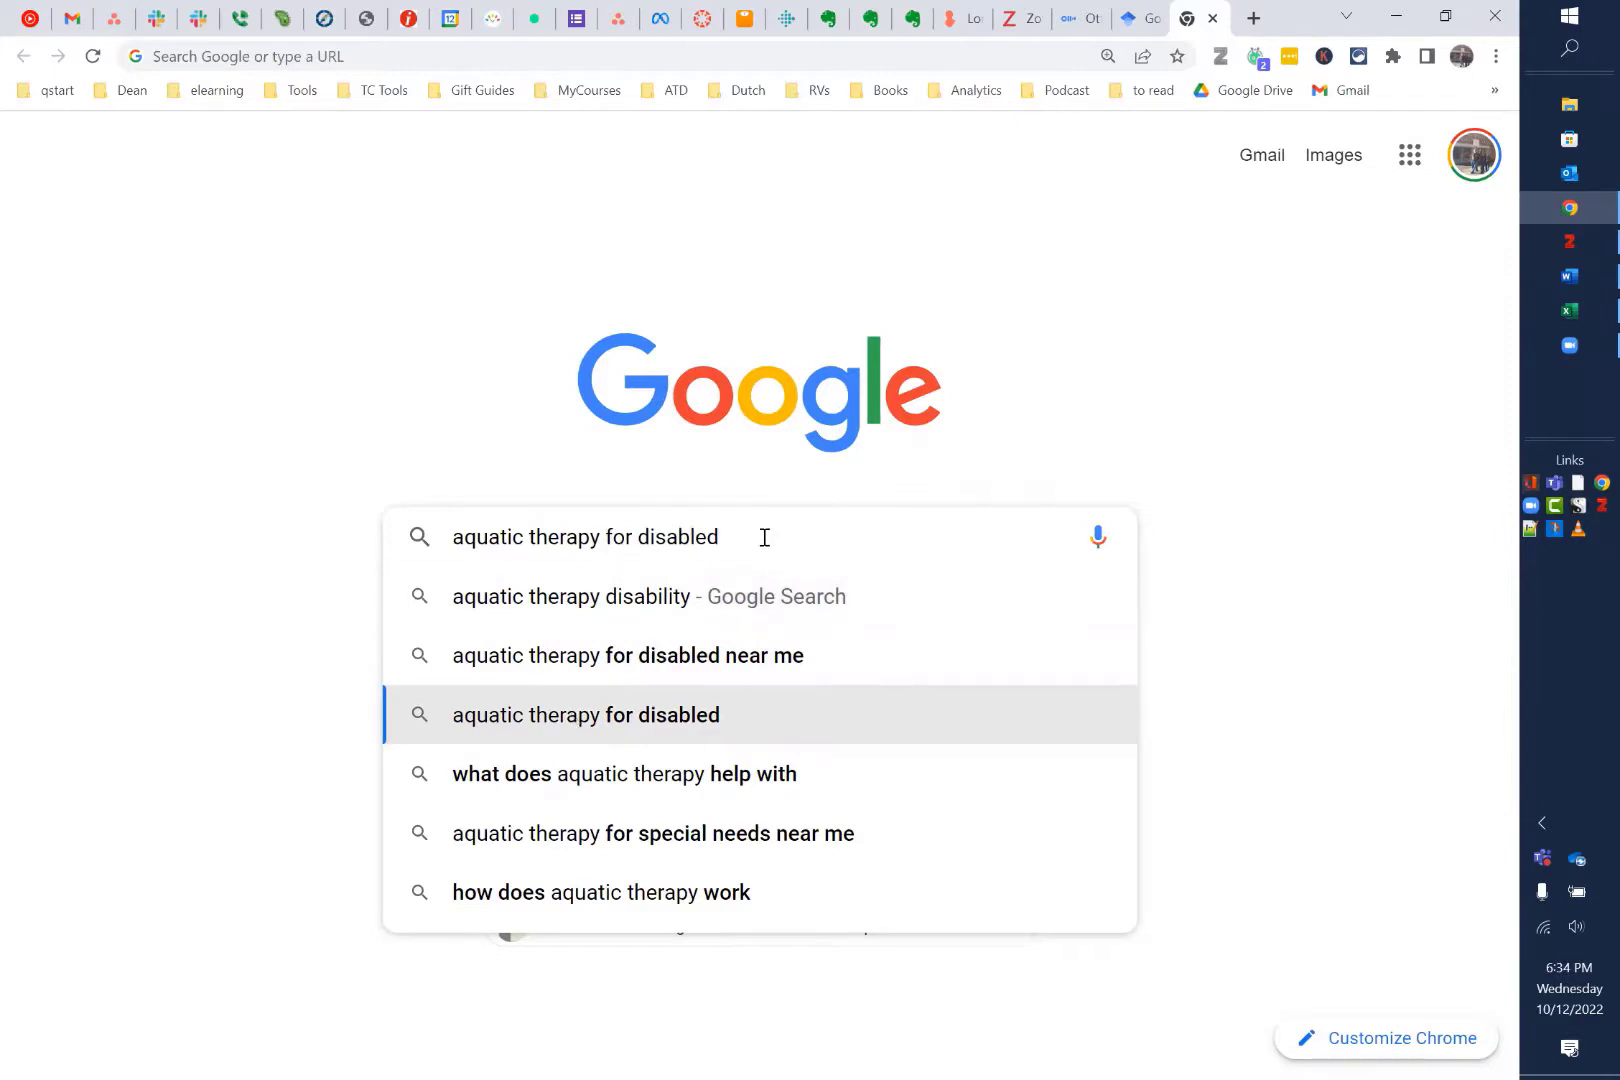
{"action": "left_click_drag", "start_coordinate": [764, 537], "coordinate": [407, 524]}
{"action": "key", "text": "ctrl+c"}
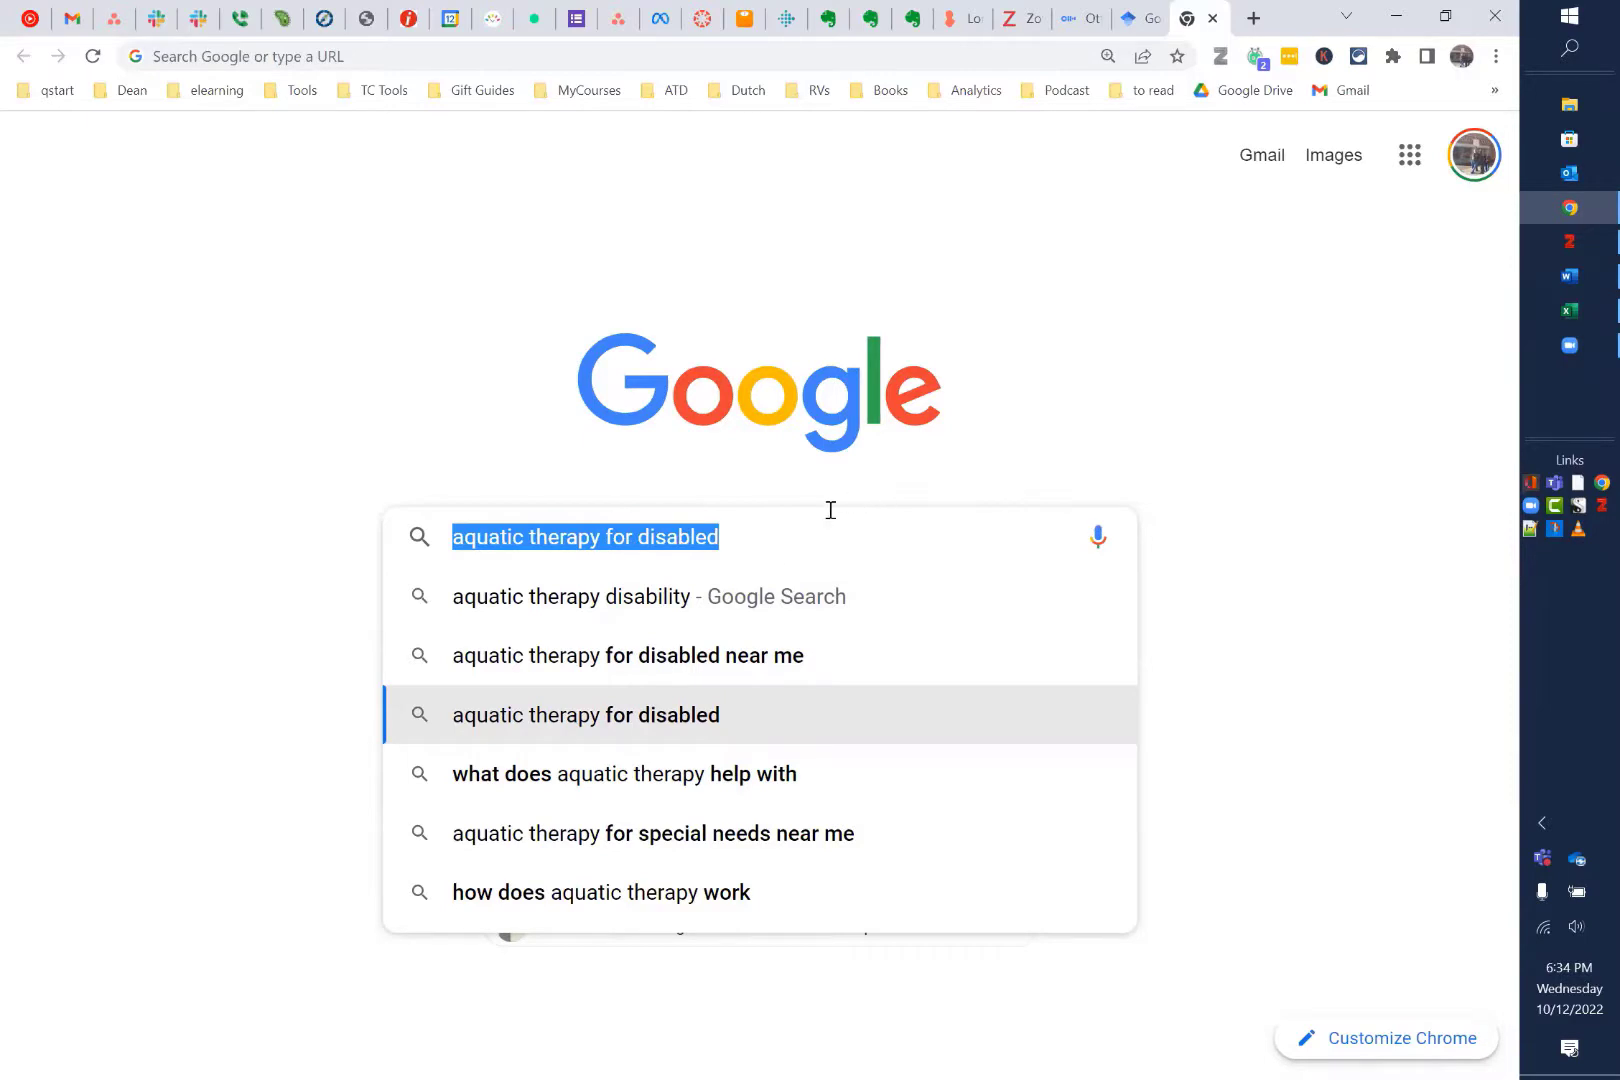
Switch to Excel, paste the copied phrase into cell A1 and fit column A's width to its text
{"action": "left_click", "coordinate": [1571, 313]}
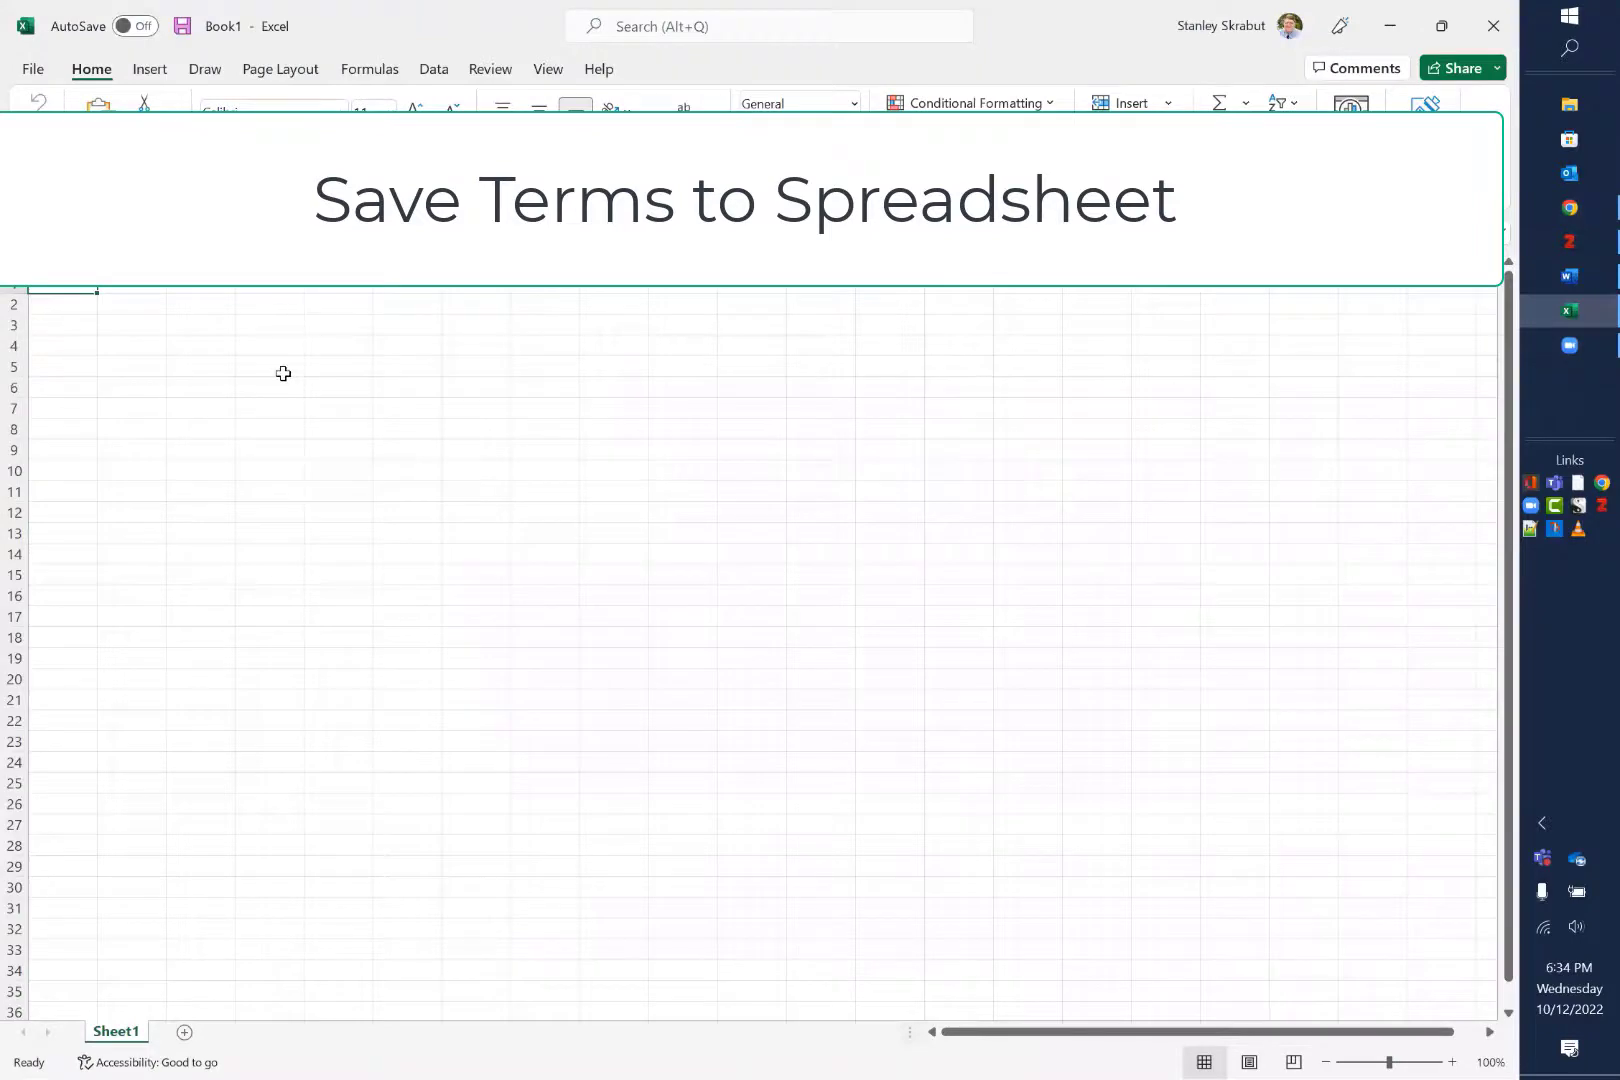
{"action": "key", "text": "ctrl+v"}
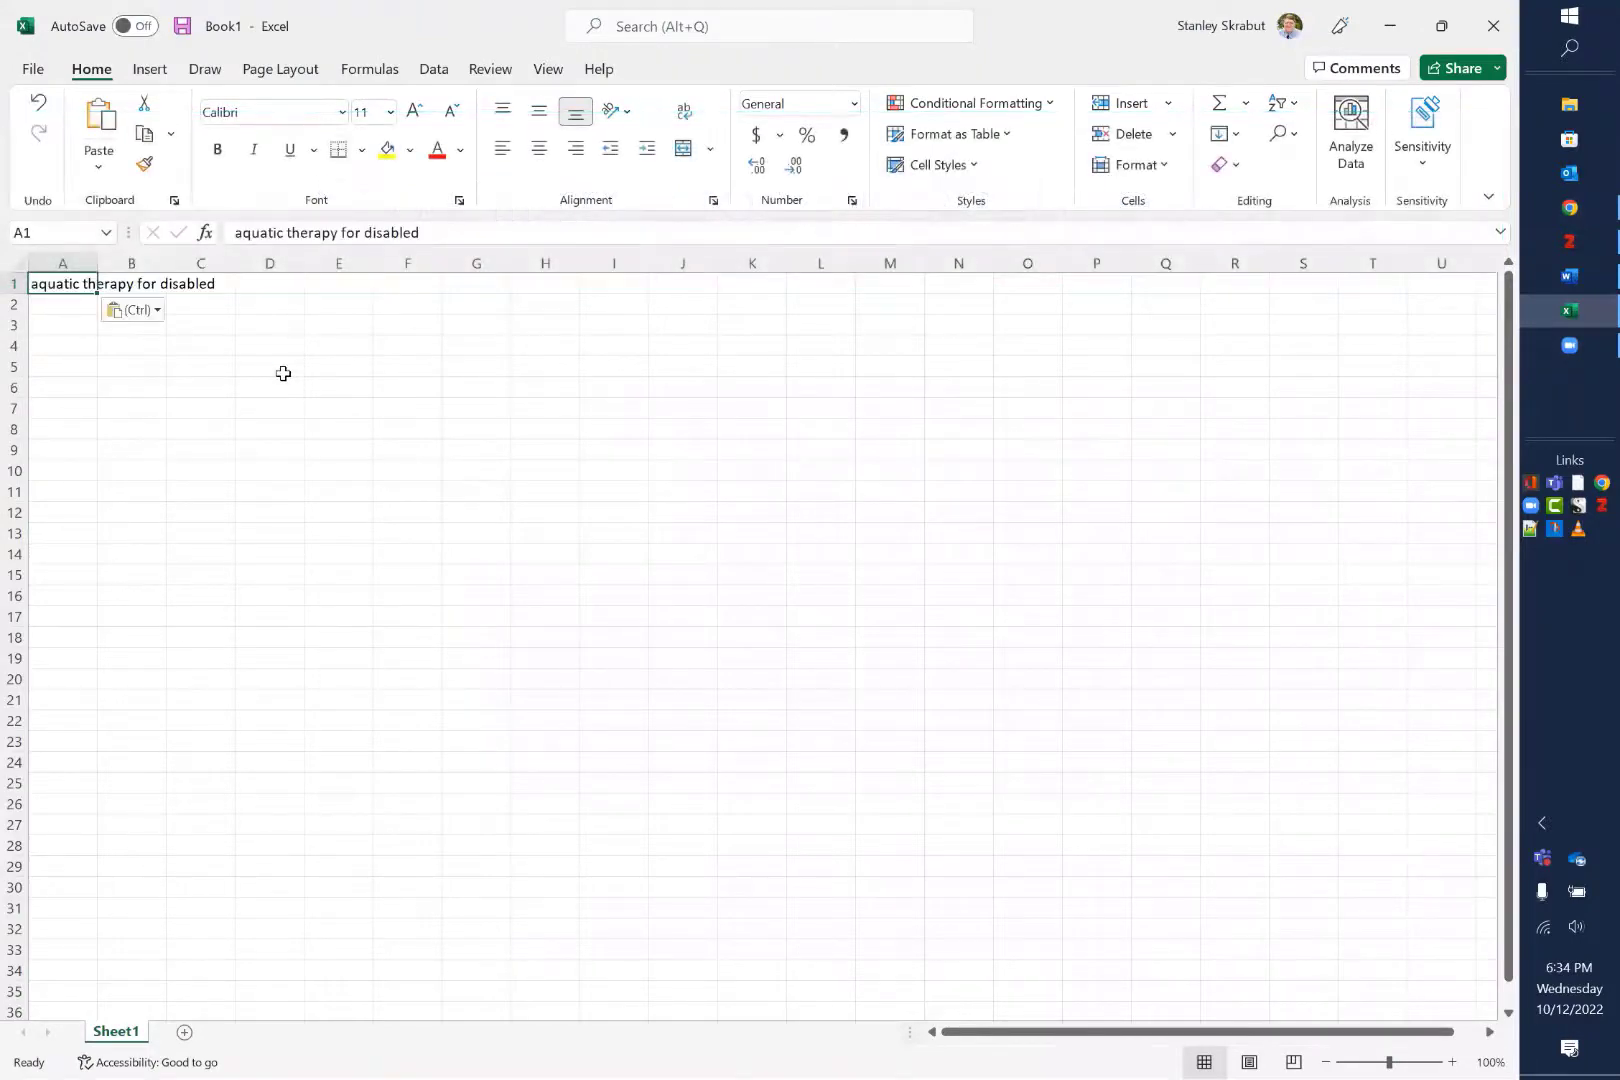
{"action": "double_click", "coordinate": [98, 263]}
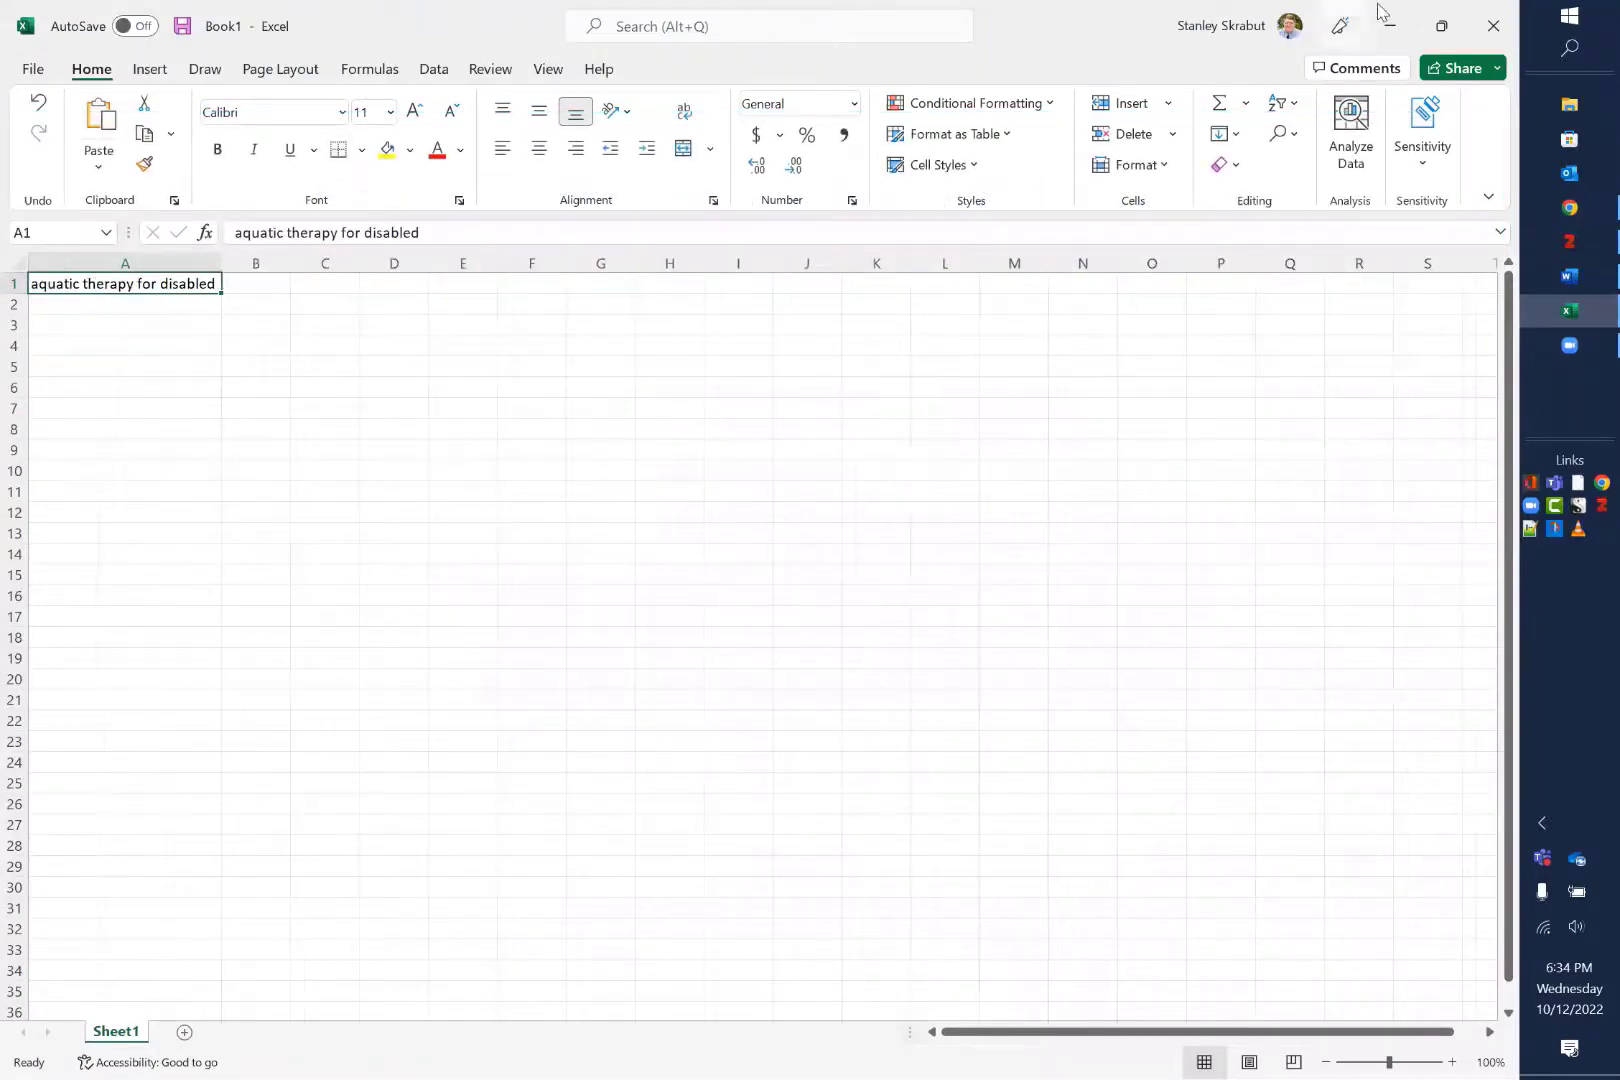
{"action": "left_click", "coordinate": [1397, 15]}
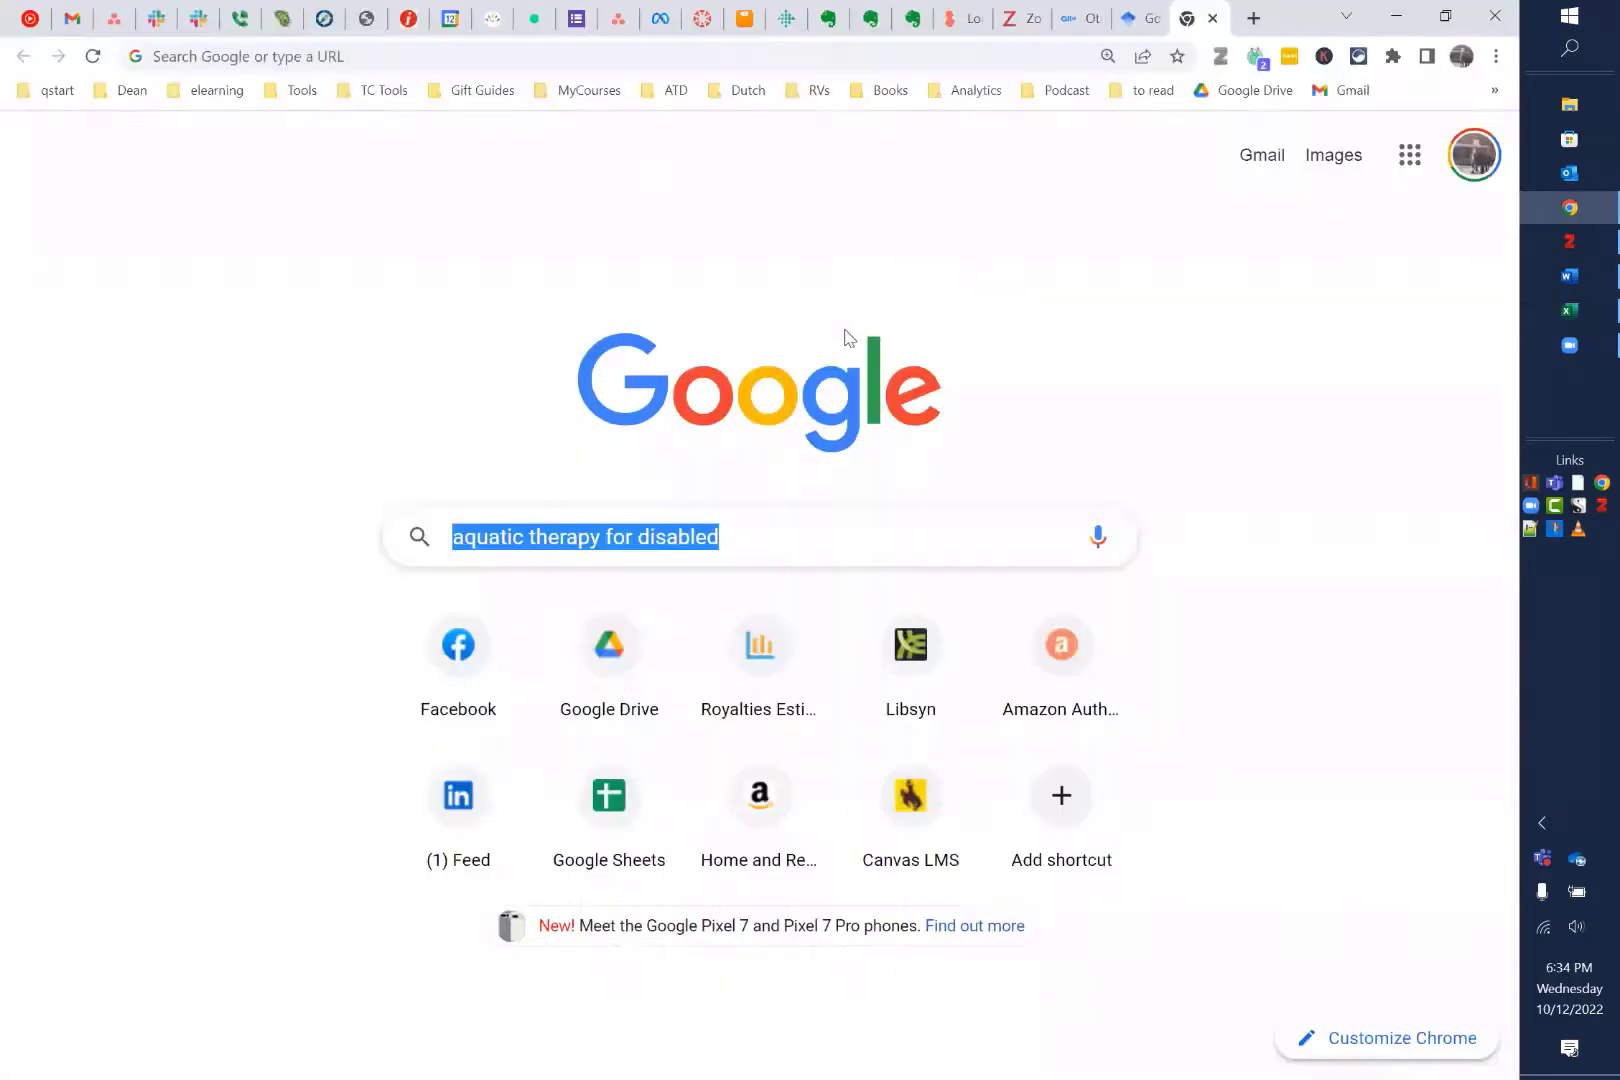
Back in Chrome, change the search query to "aquatic therapy disabled"
{"action": "left_click", "coordinate": [741, 535]}
{"action": "key", "text": "BackSpace"}
{"action": "key", "text": "BackSpace"}
{"action": "key", "text": "BackSpace"}
{"action": "key", "text": "BackSpace"}
{"action": "key", "text": "BackSpace"}
{"action": "key", "text": "BackSpace"}
{"action": "key", "text": "BackSpace"}
{"action": "key", "text": "BackSpace"}
{"action": "key", "text": "BackSpace"}
{"action": "key", "text": "BackSpace"}
{"action": "key", "text": "BackSpace"}
{"action": "key", "text": "BackSpace"}
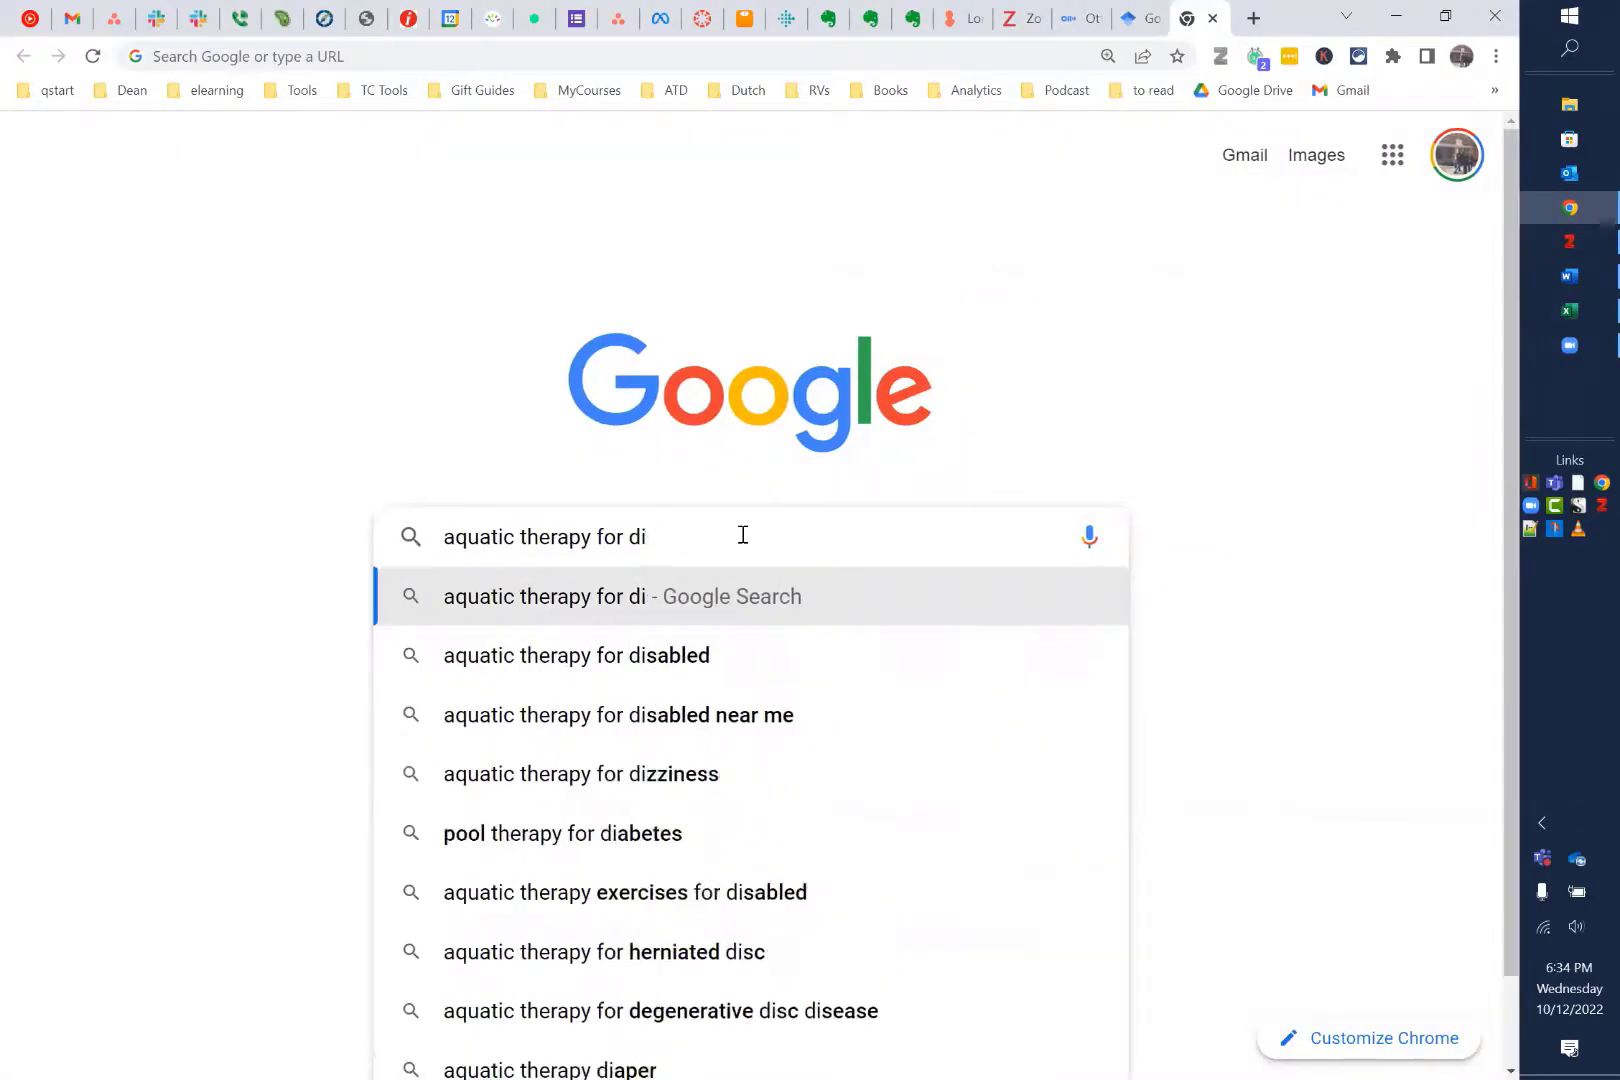
{"action": "type", "text": "disabled"}
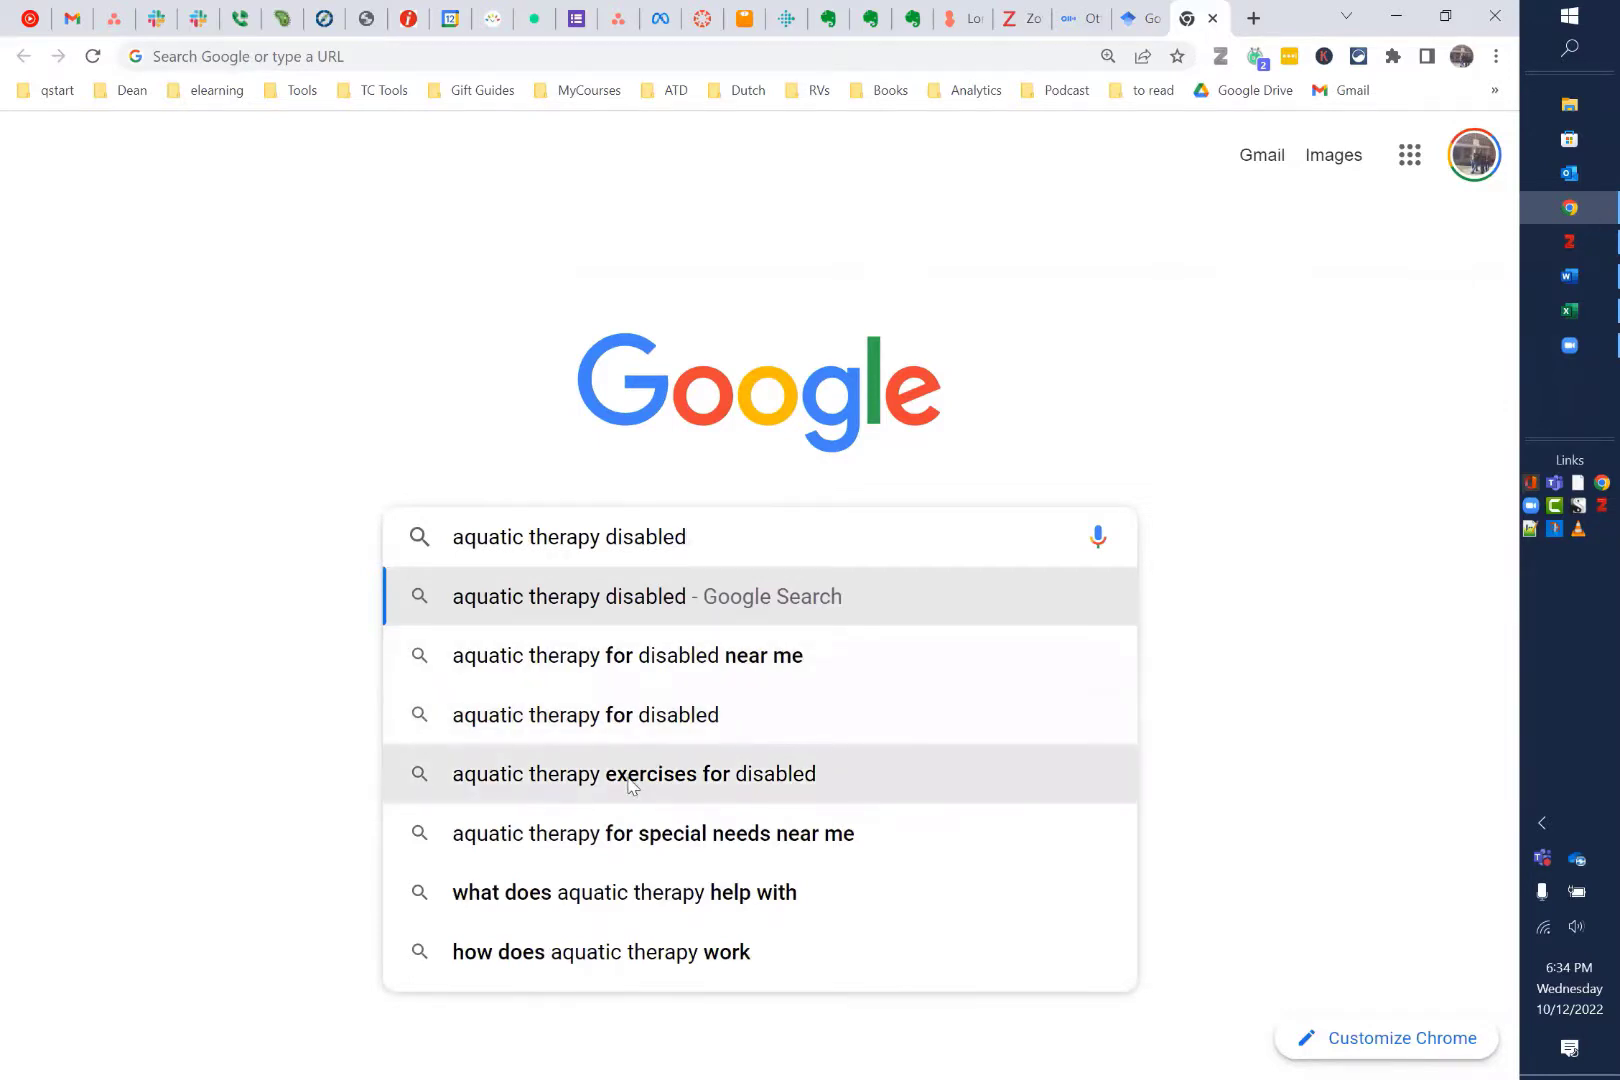
Fill in the suggestion "aquatic therapy exercises for disabled", copy it and return to the original query
{"action": "key", "text": "Down"}
{"action": "key", "text": "Down"}
{"action": "key", "text": "Down"}
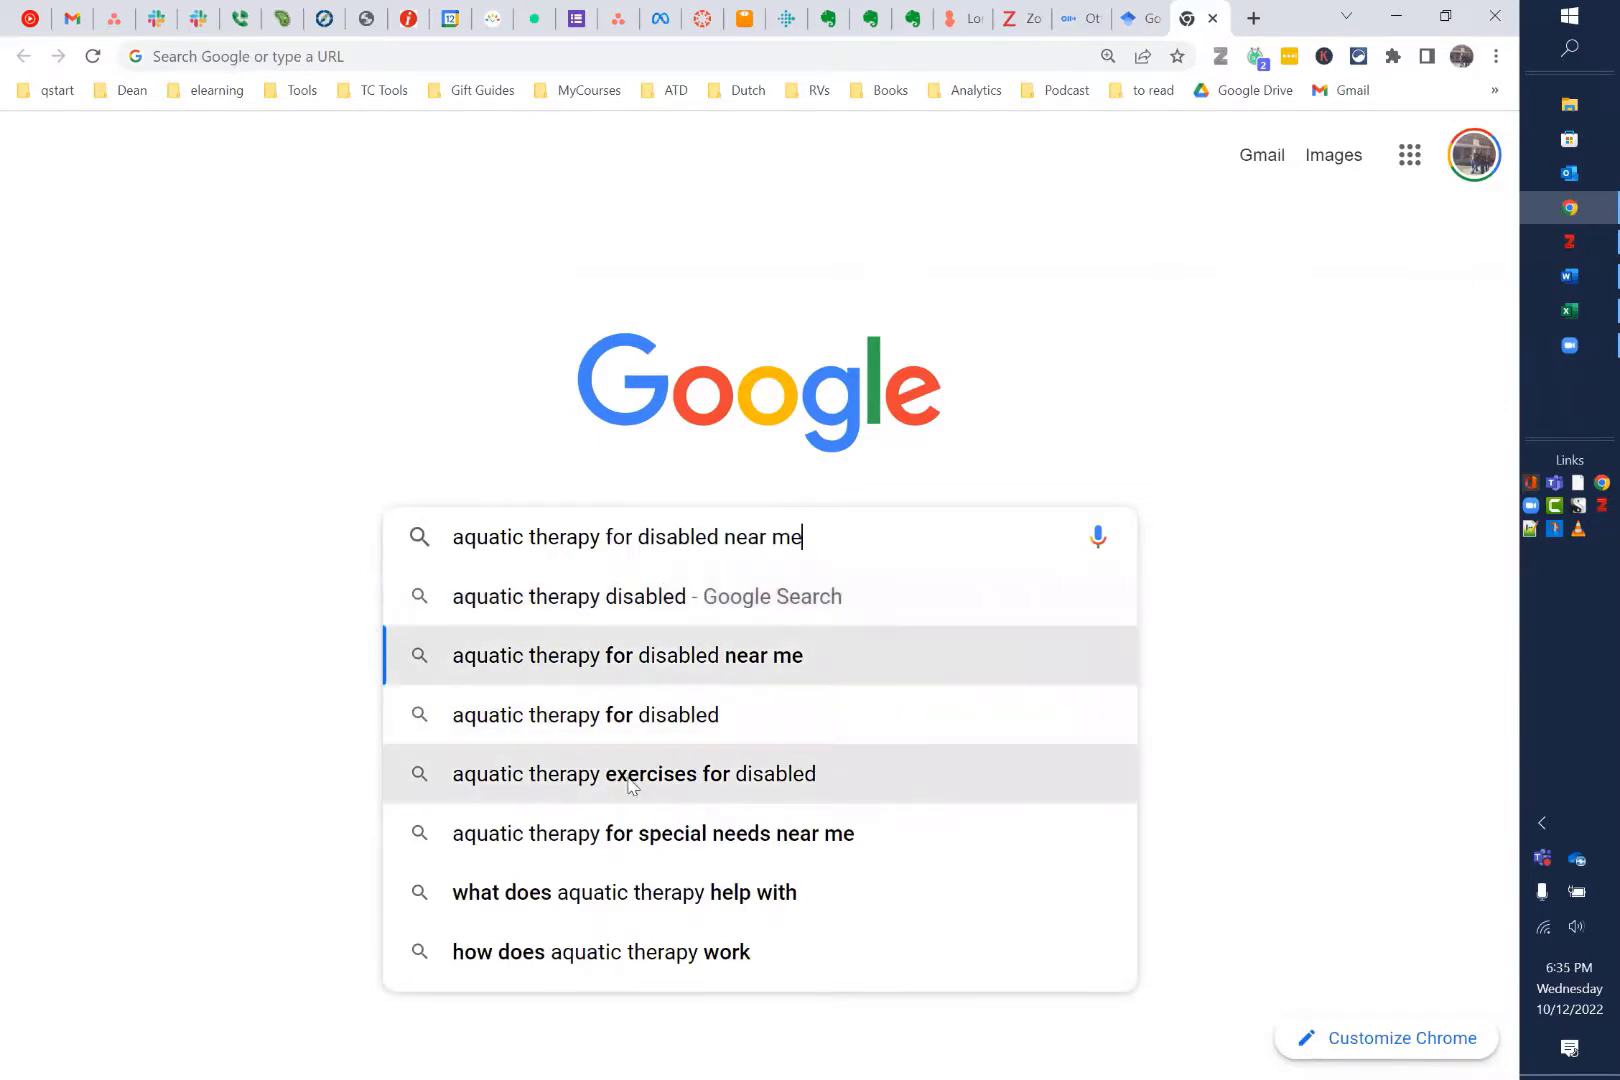
{"action": "key", "text": "ctrl+a"}
{"action": "key", "text": "ctrl+c"}
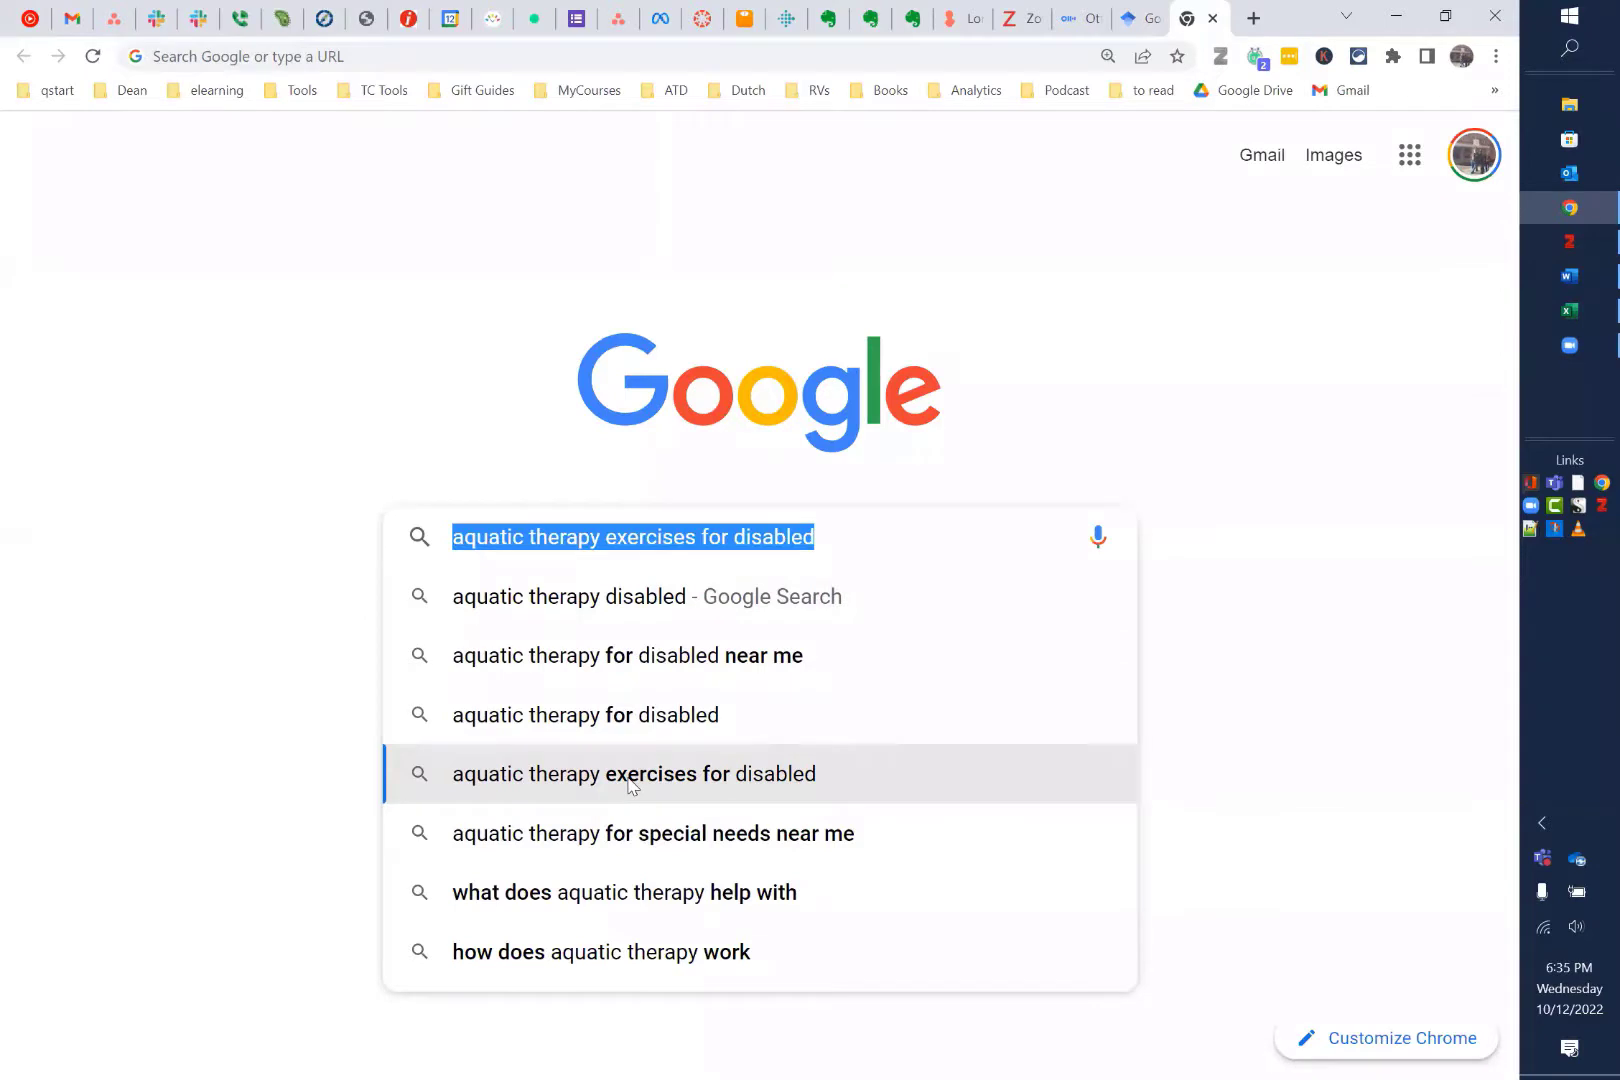
{"action": "key", "text": "Up"}
{"action": "key", "text": "Up"}
{"action": "key", "text": "Up"}
{"action": "key", "text": "Up"}
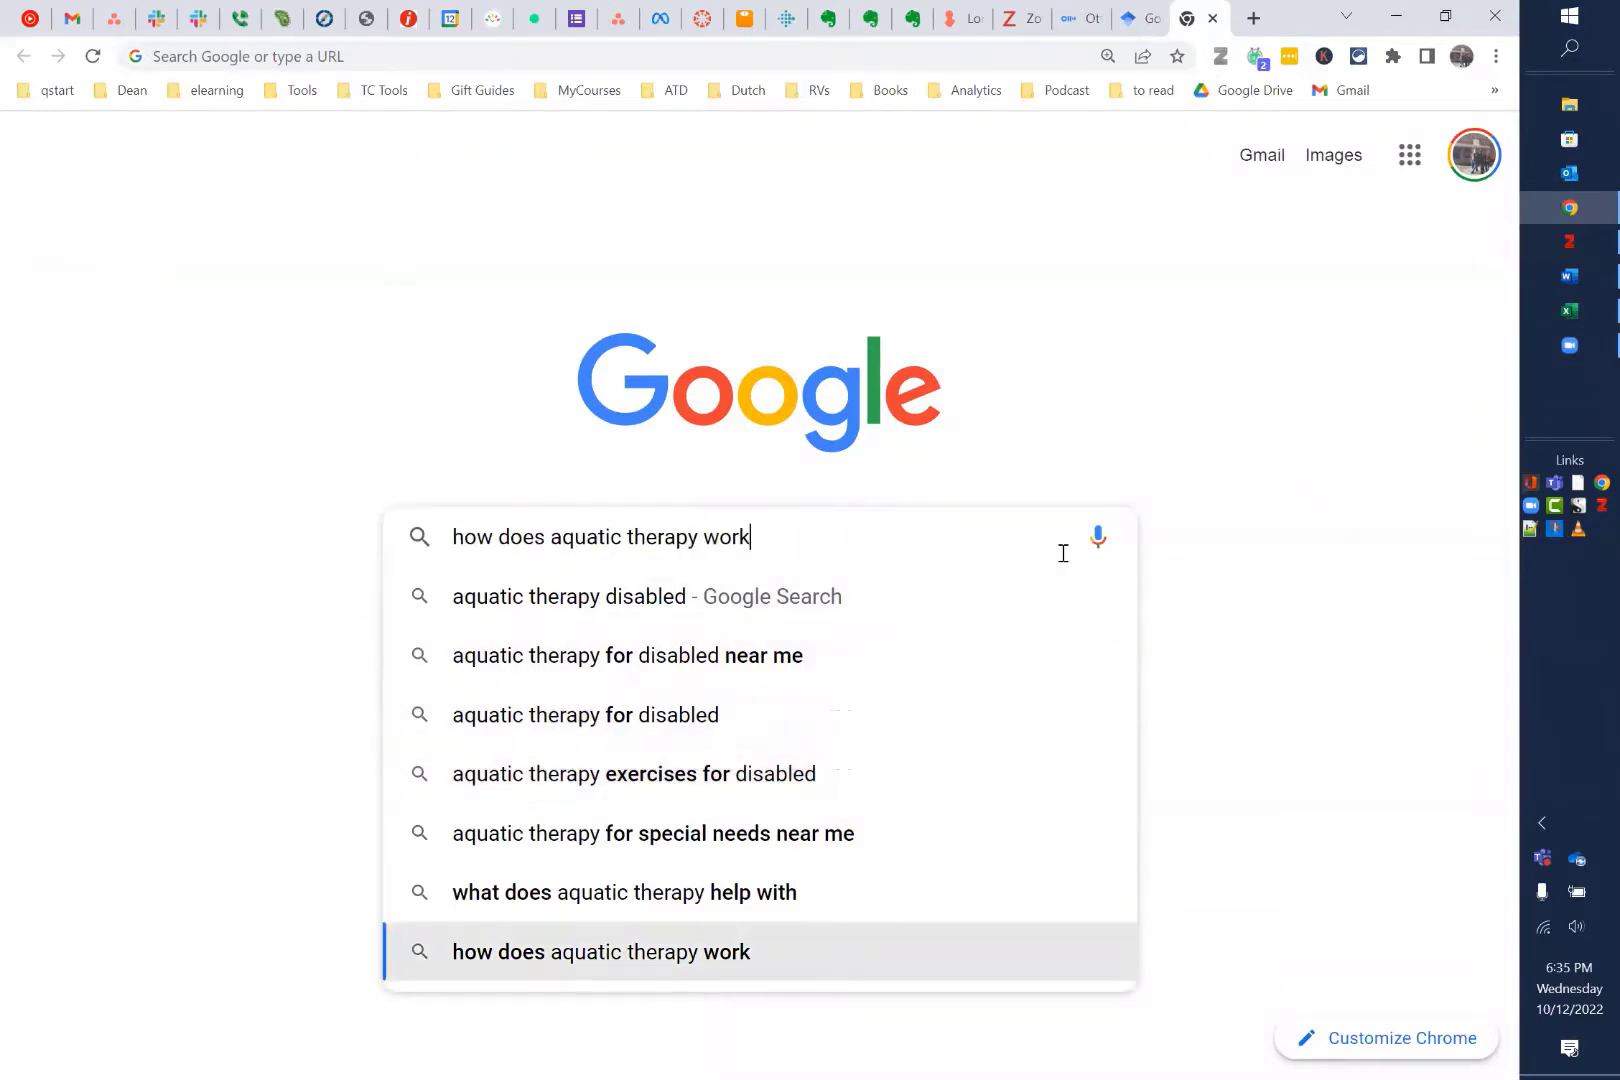
{"action": "key", "text": "Down"}
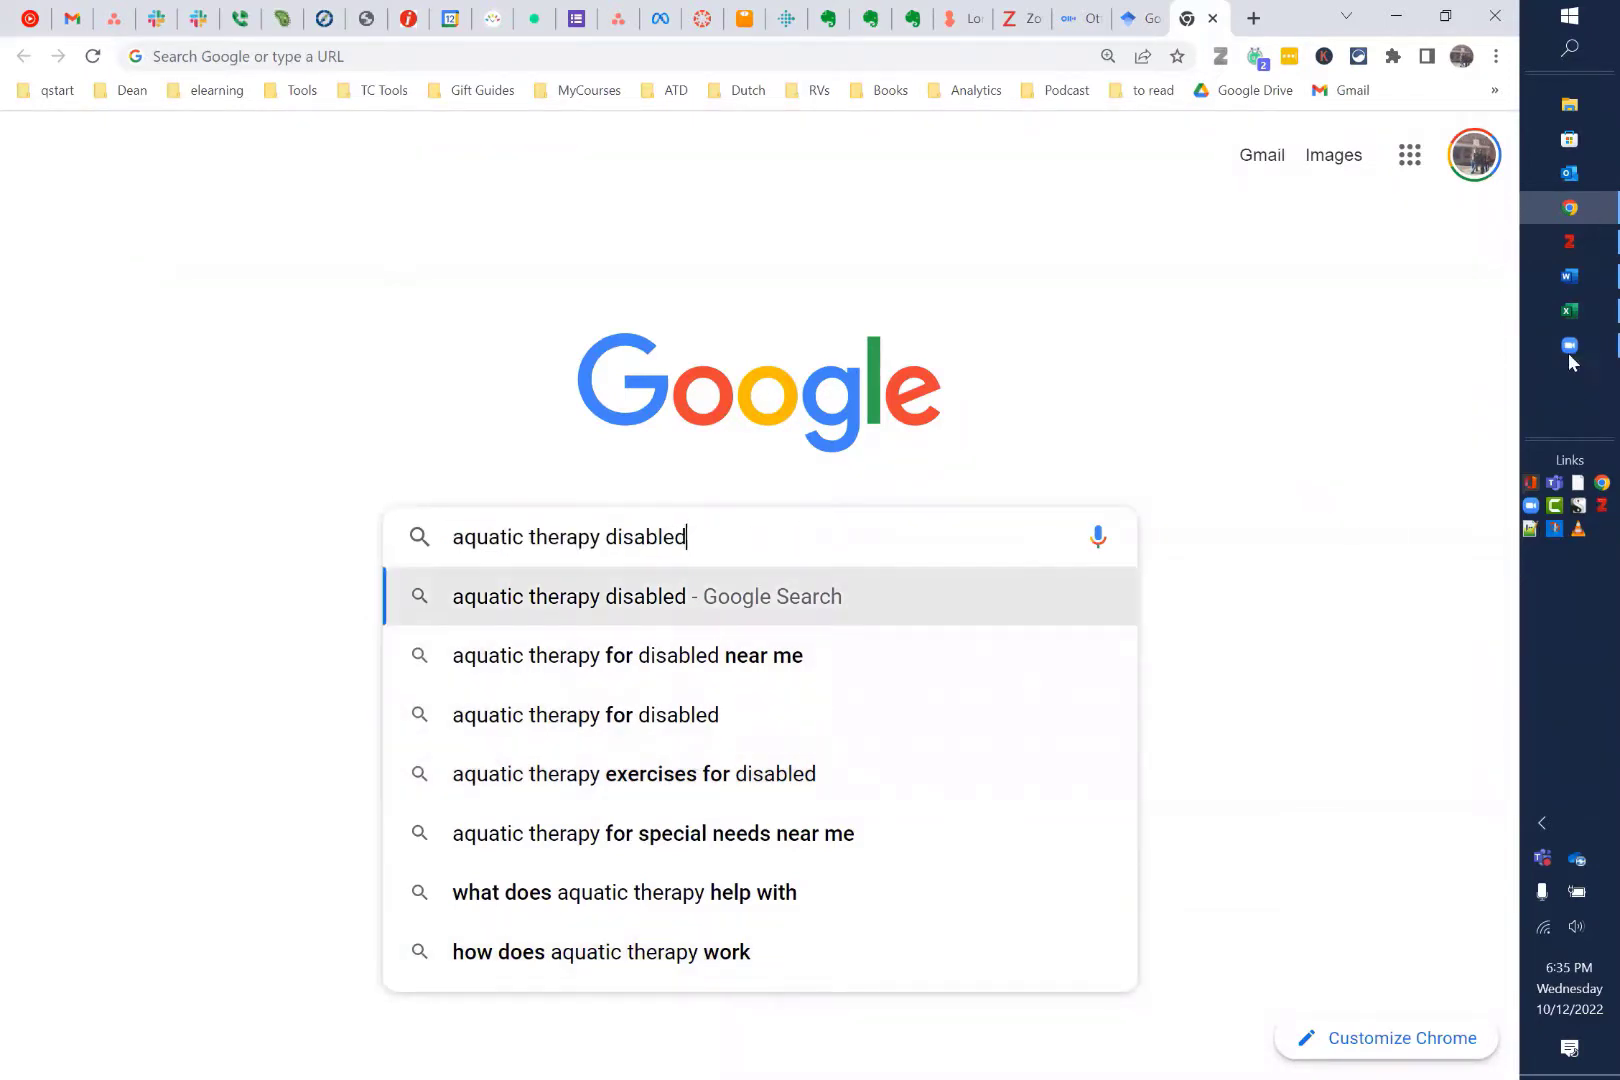
Switch to Excel and paste "aquatic therapy exercises for disabled" into cell A2
{"action": "left_click", "coordinate": [1569, 310]}
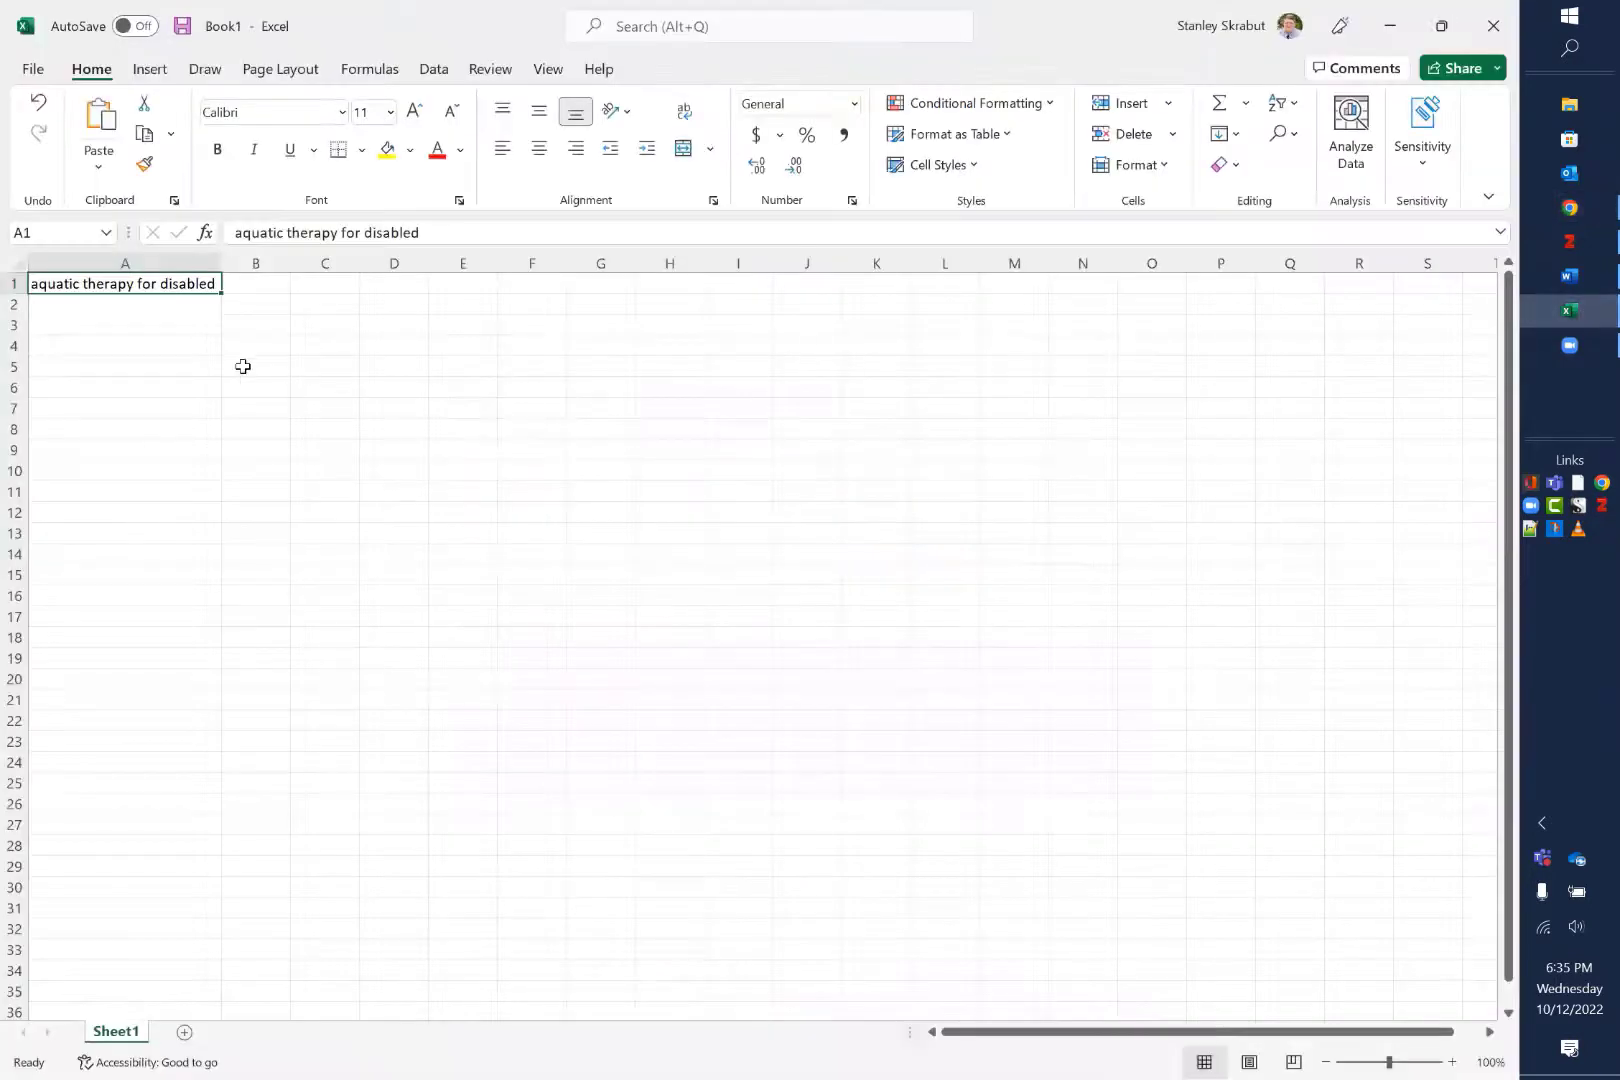
{"action": "left_click", "coordinate": [144, 307]}
{"action": "key", "text": "ctrl+v"}
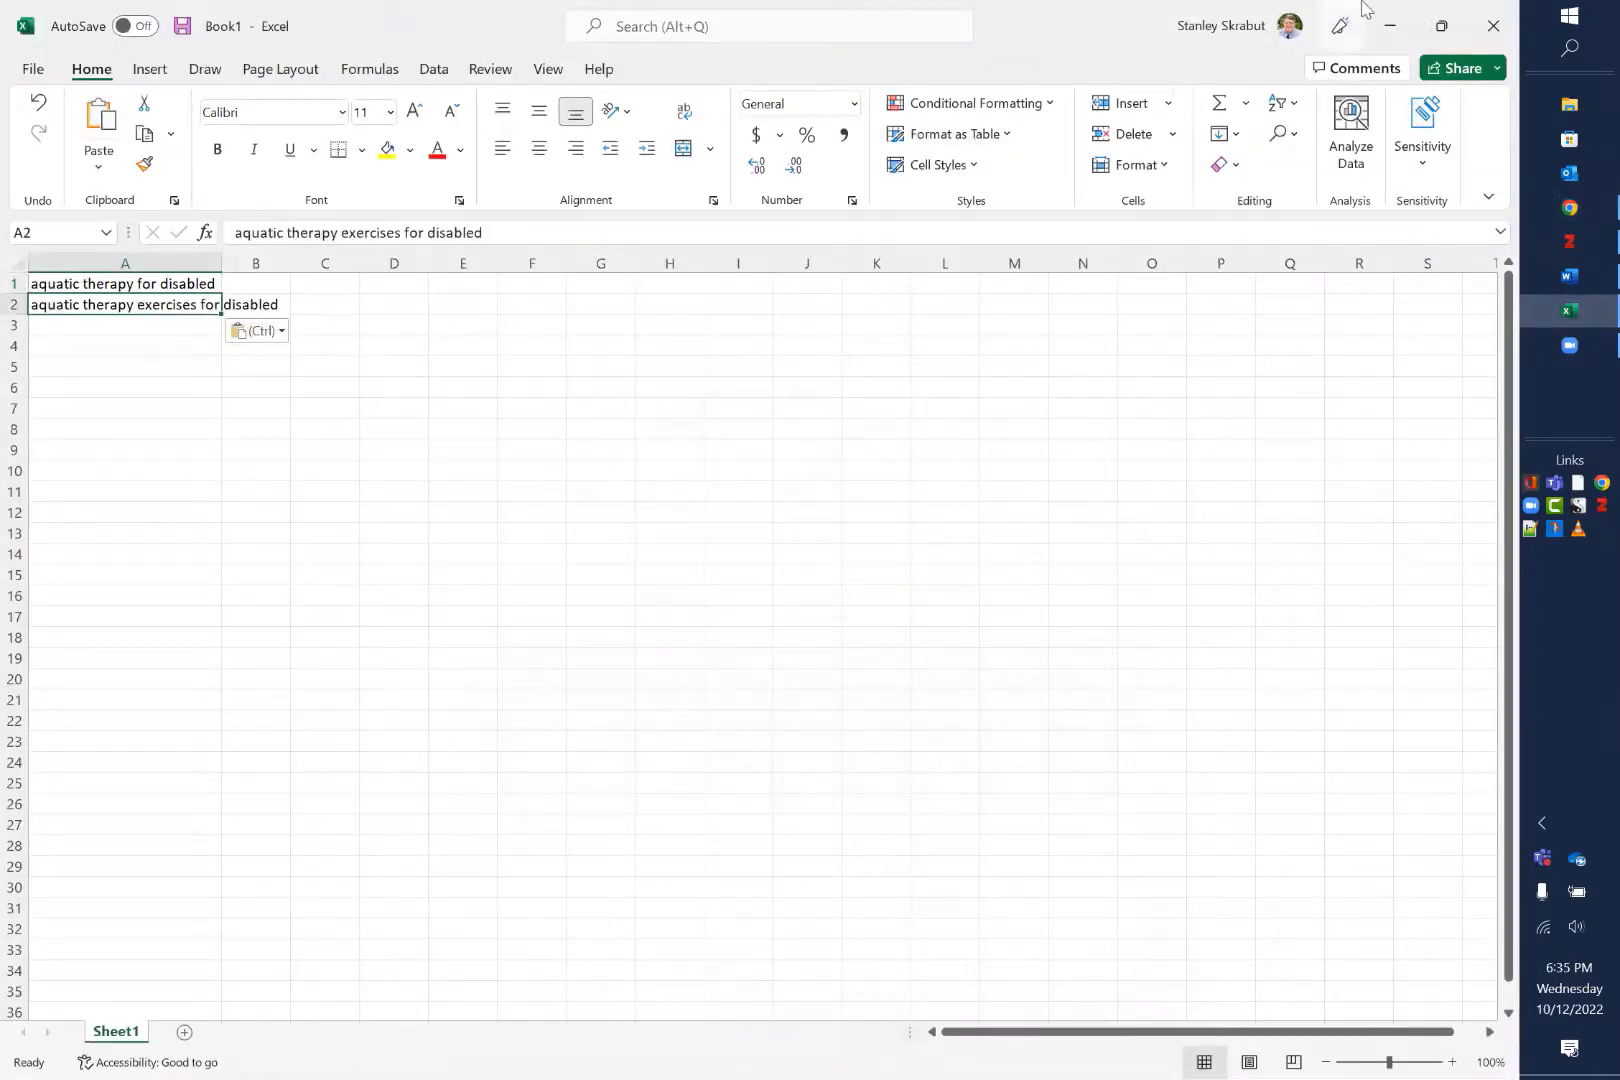
{"action": "left_click", "coordinate": [1392, 22]}
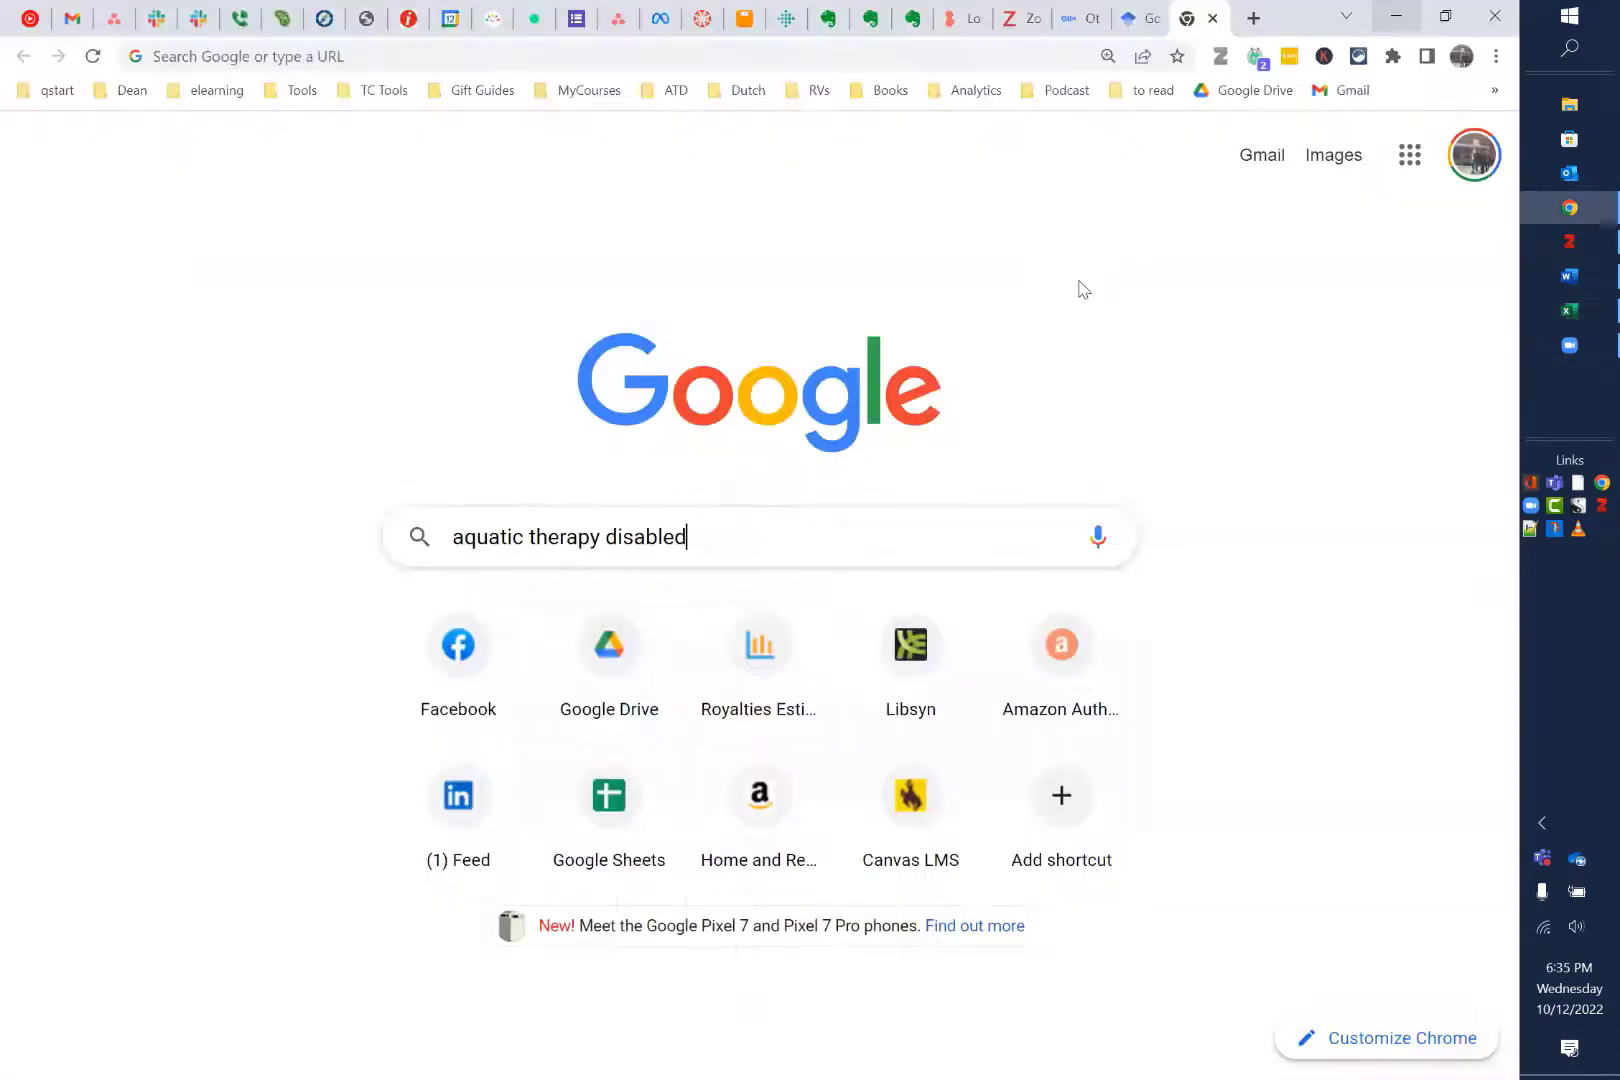
In Chrome, fill the search box with the suggestion "how does aquatic therapy work" without running the search
{"action": "left_click", "coordinate": [850, 536]}
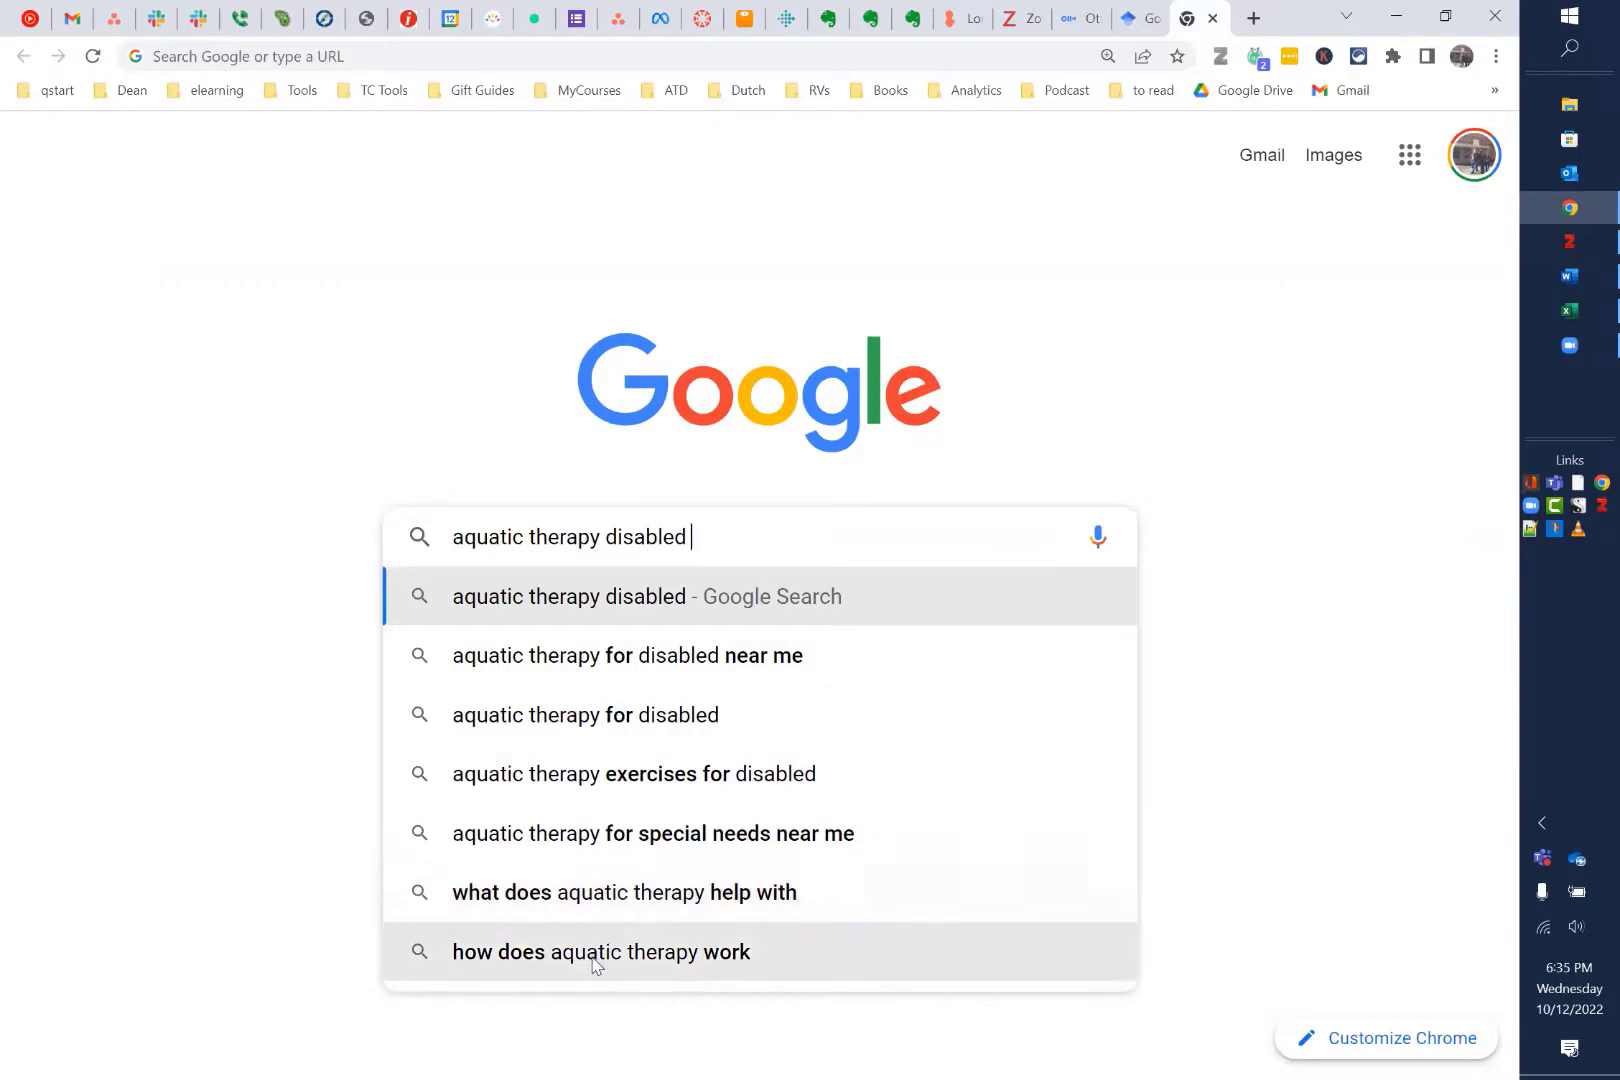
{"action": "key", "text": "Down"}
{"action": "key", "text": "Down"}
{"action": "key", "text": "Down"}
{"action": "key", "text": "Down"}
{"action": "key", "text": "Down"}
{"action": "key", "text": "Down"}
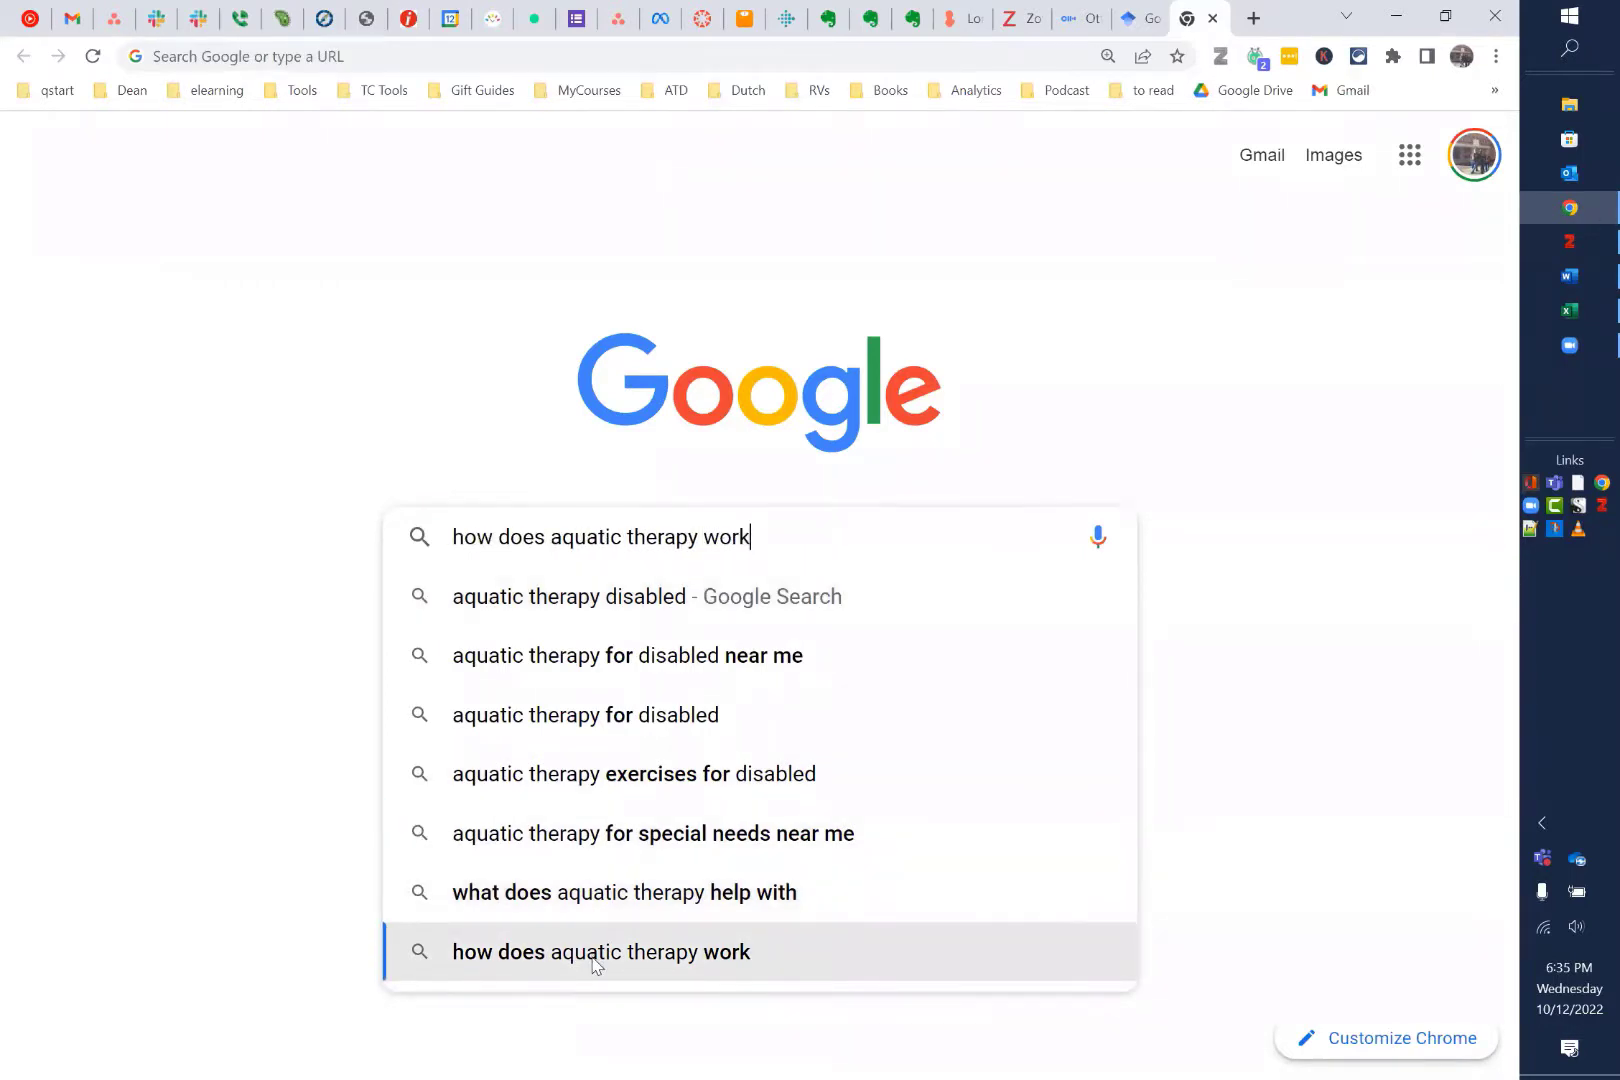
Switch to Excel and paste the clipboard phrase "aquatic therapy exercises for disabled" into cell A3
{"action": "mouse_move", "coordinate": [1587, 346]}
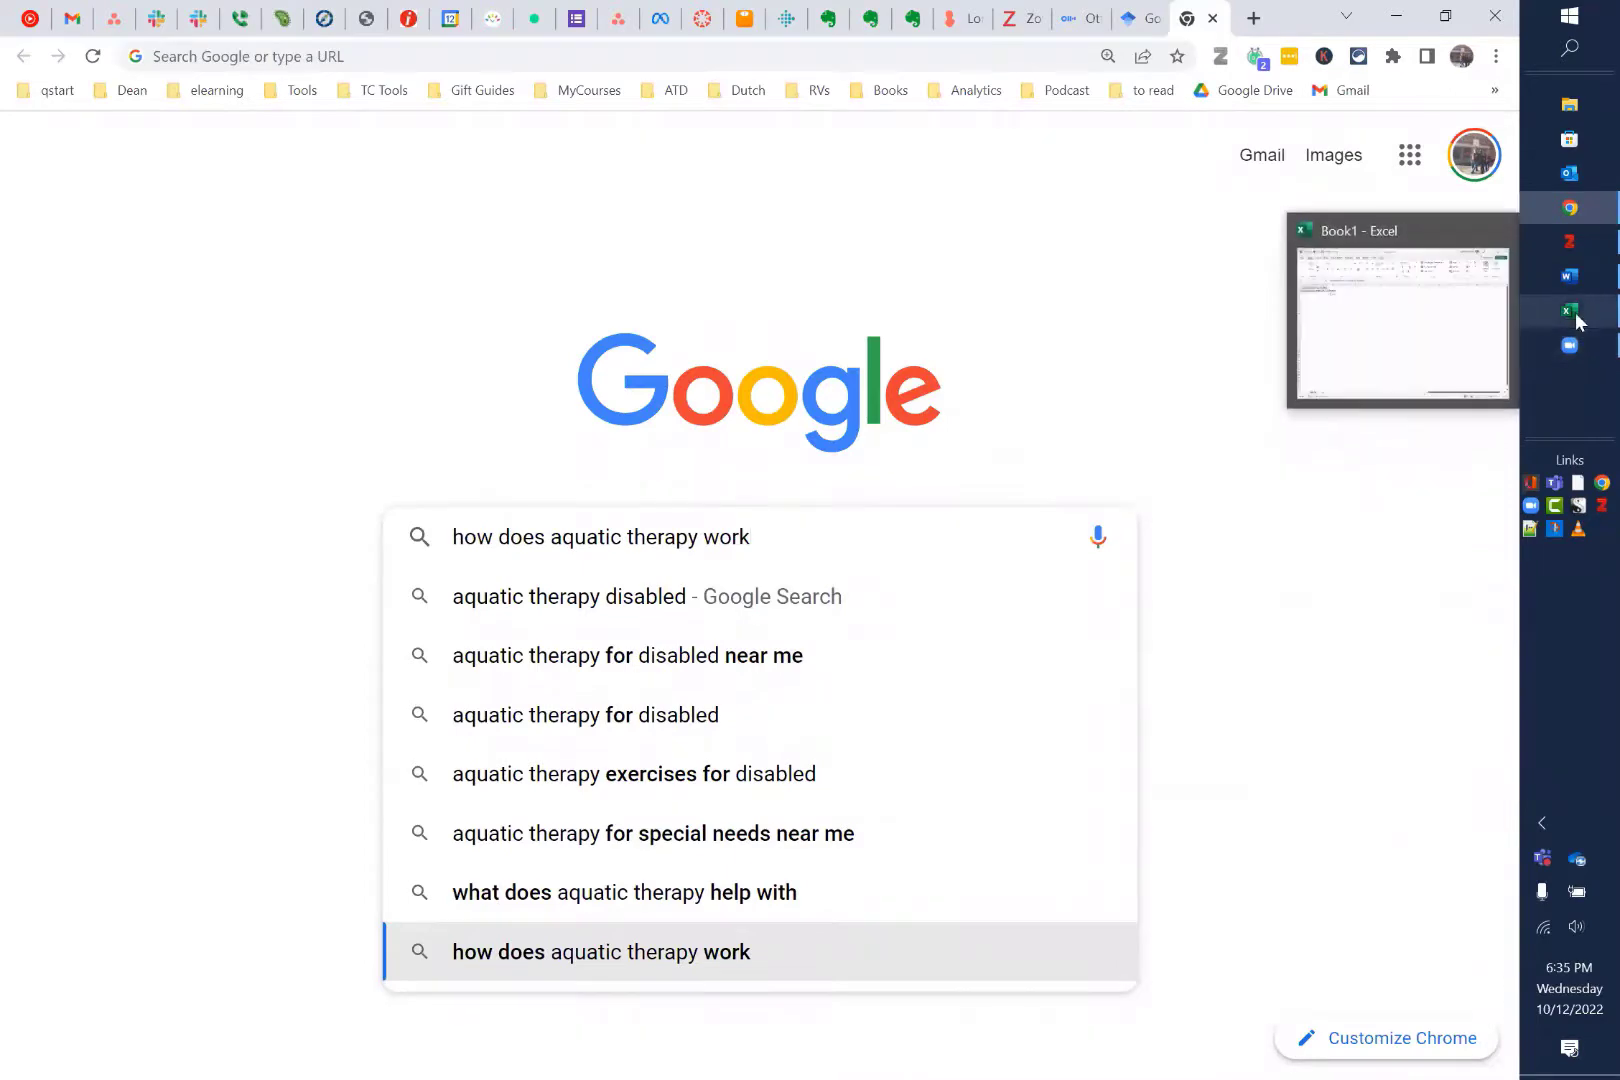
{"action": "left_click", "coordinate": [1569, 310]}
{"action": "key", "text": "Down"}
{"action": "key", "text": "ctrl+v"}
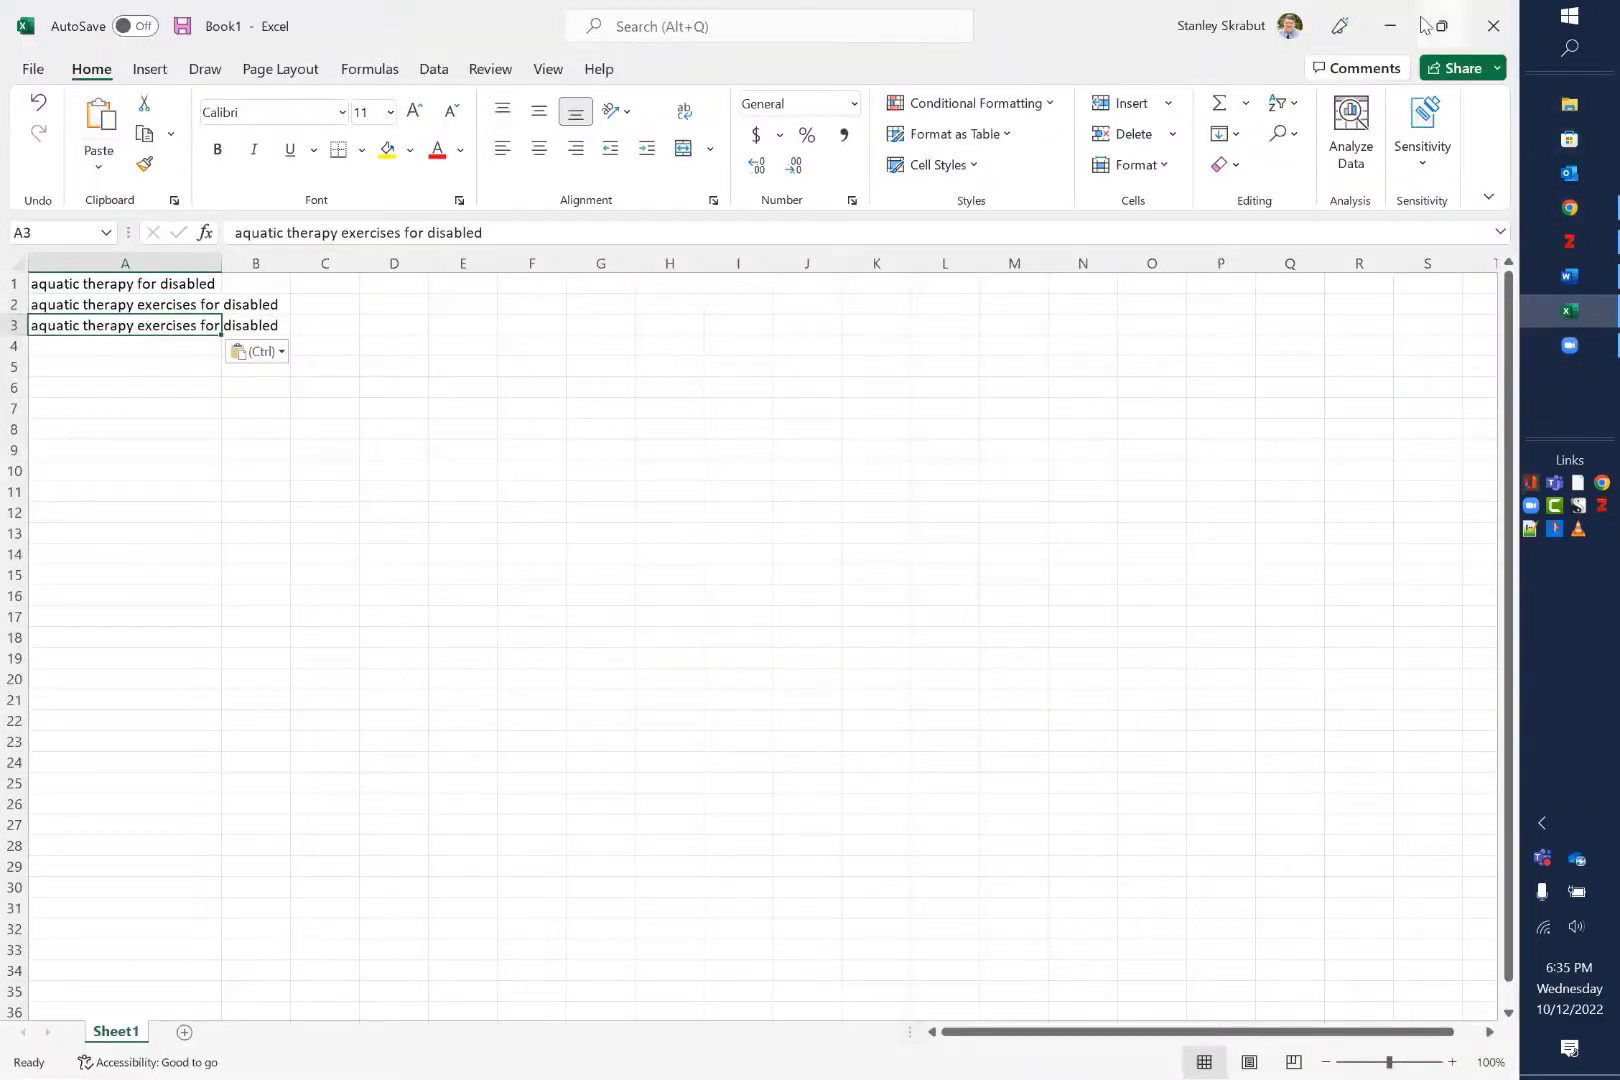
{"action": "left_click", "coordinate": [1390, 26]}
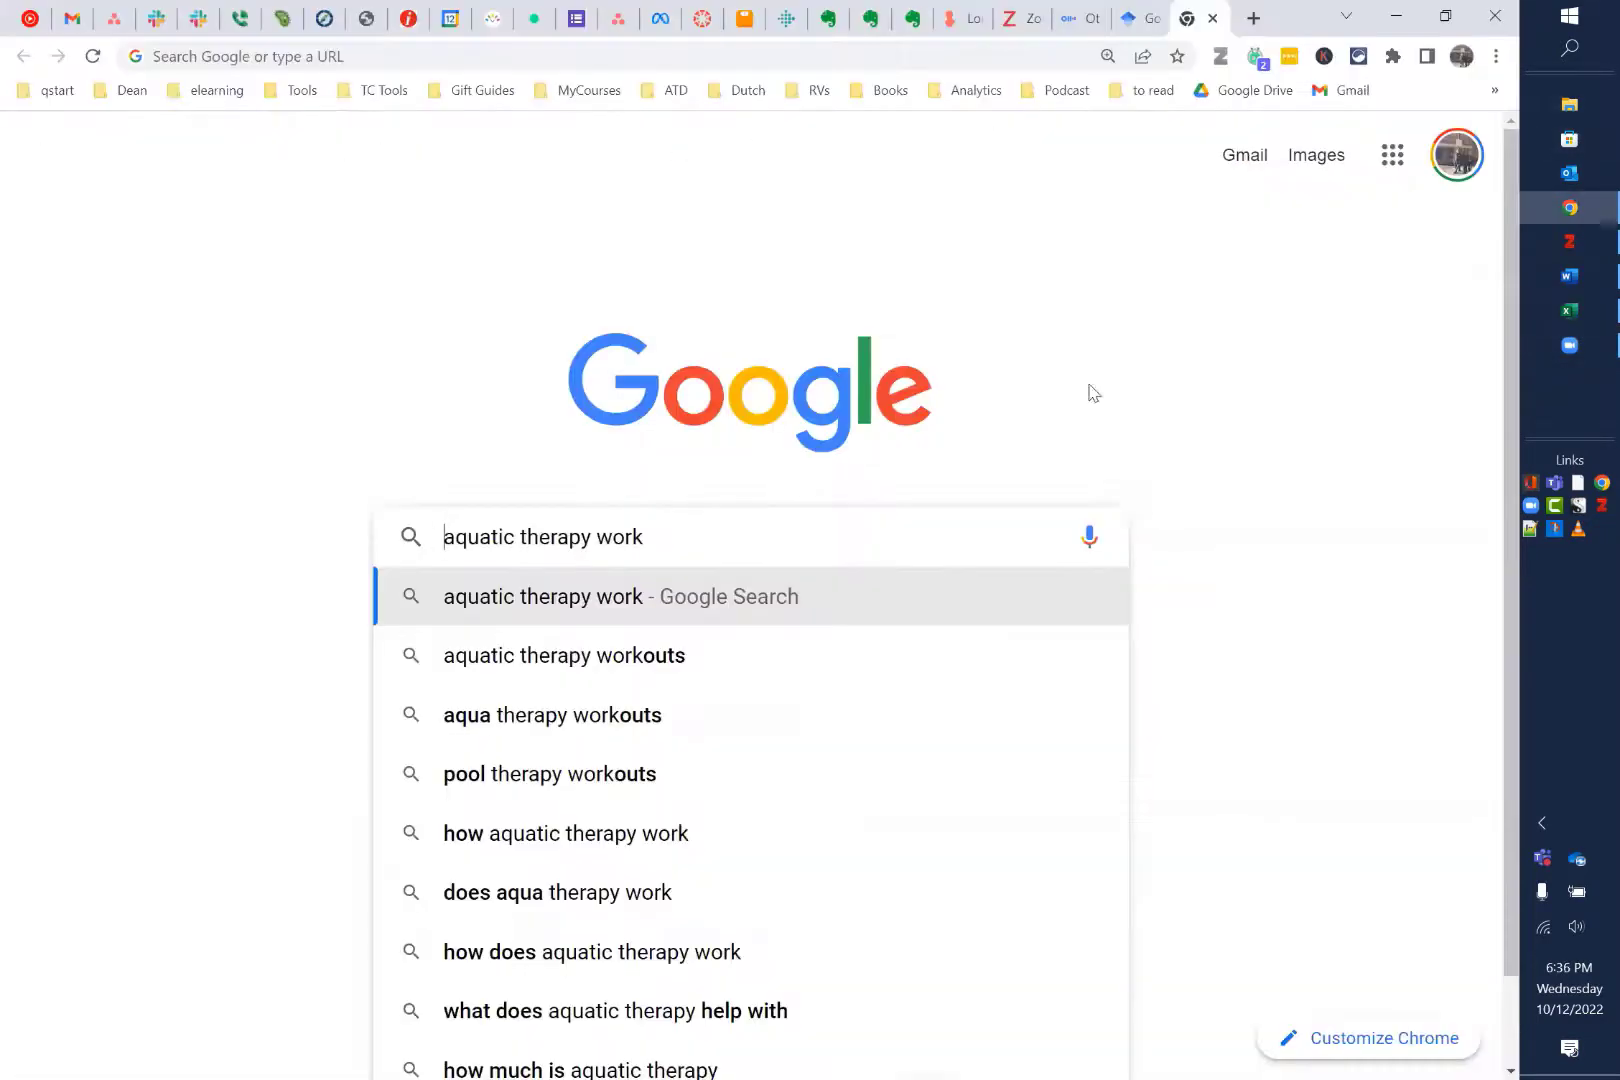
In Chrome, change the query to "aquatic therapy disability a" to list suggestions for that letter
{"action": "double_click", "coordinate": [612, 538]}
{"action": "type", "text": "disability"}
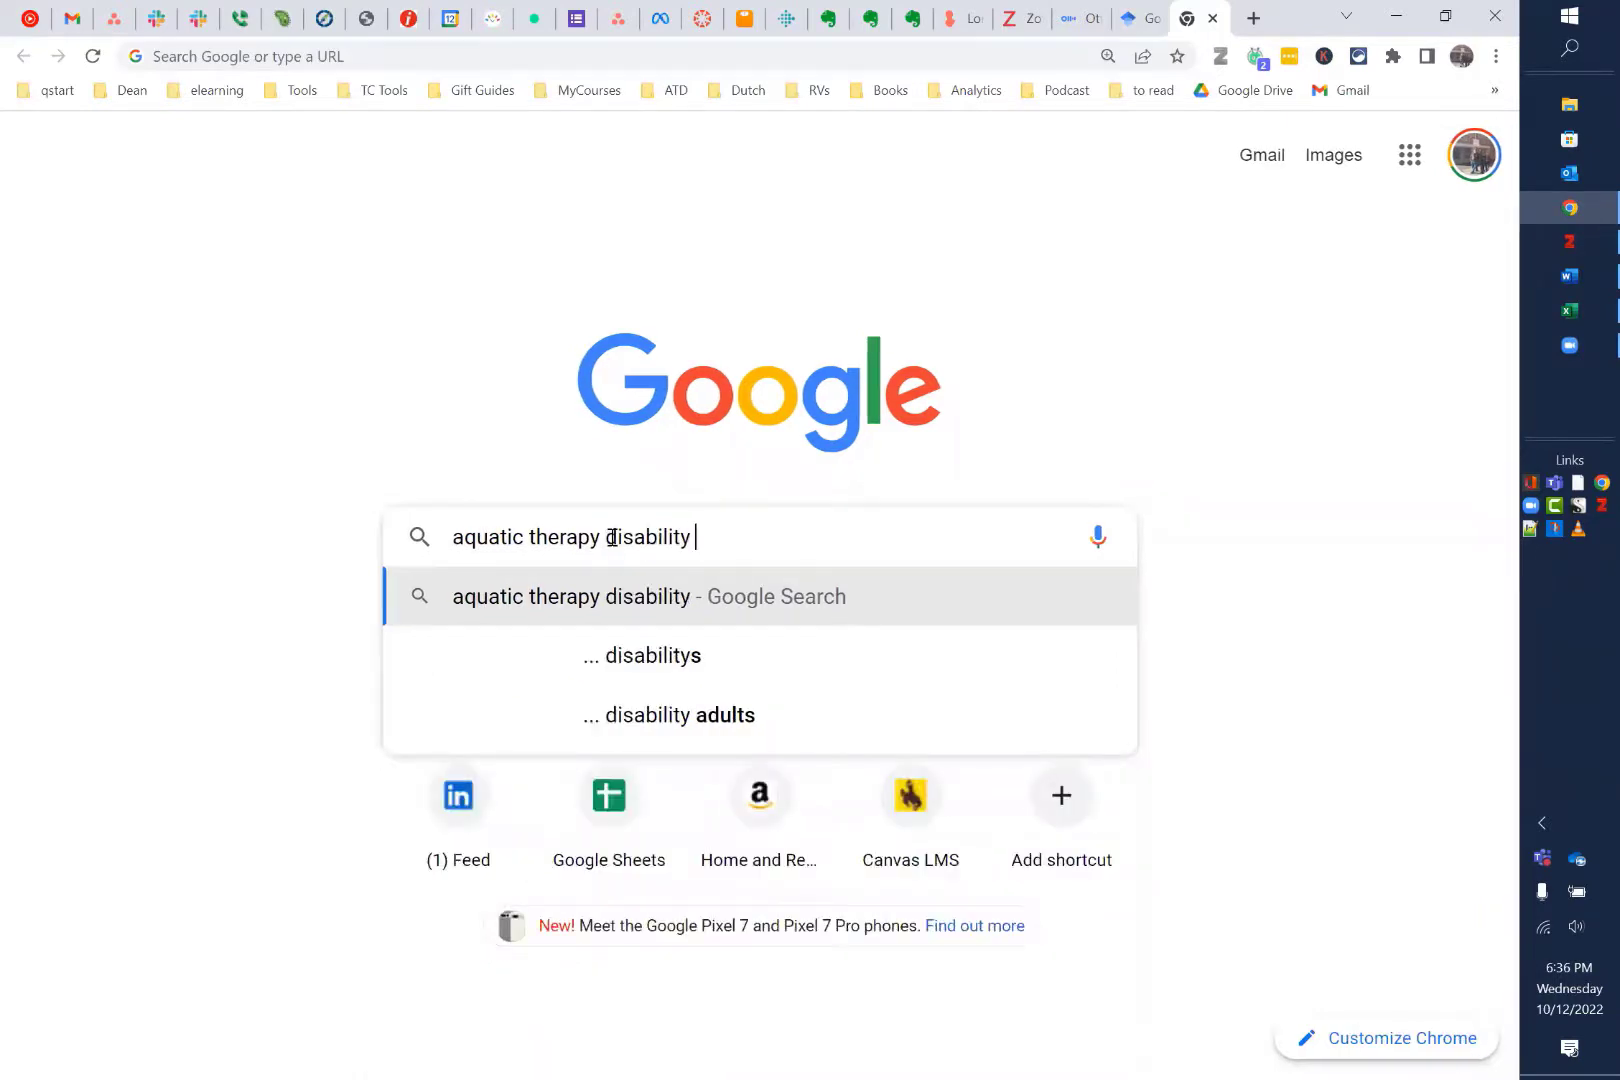
{"action": "type", "text": "a"}
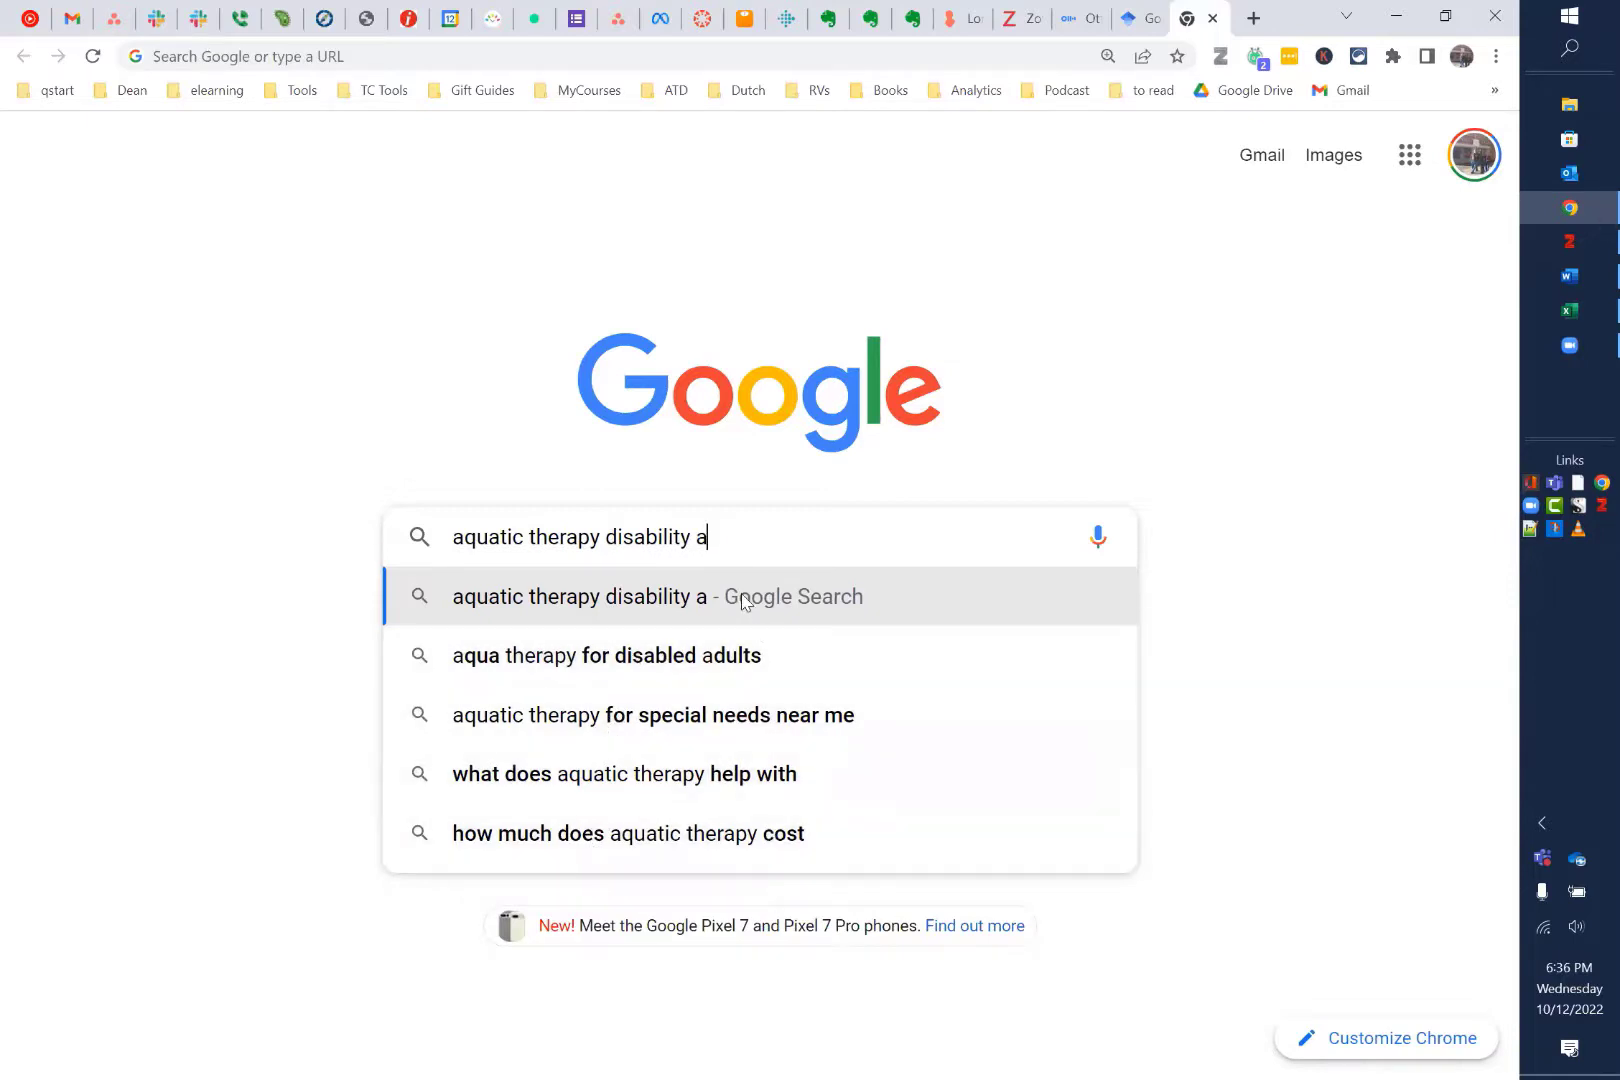
Replace the query's final letter with "b" and run the suggested search "aquatic therapy disability benefits"
{"action": "key", "text": "BackSpace"}
{"action": "key", "text": "BackSpace"}
{"action": "type", "text": "b"}
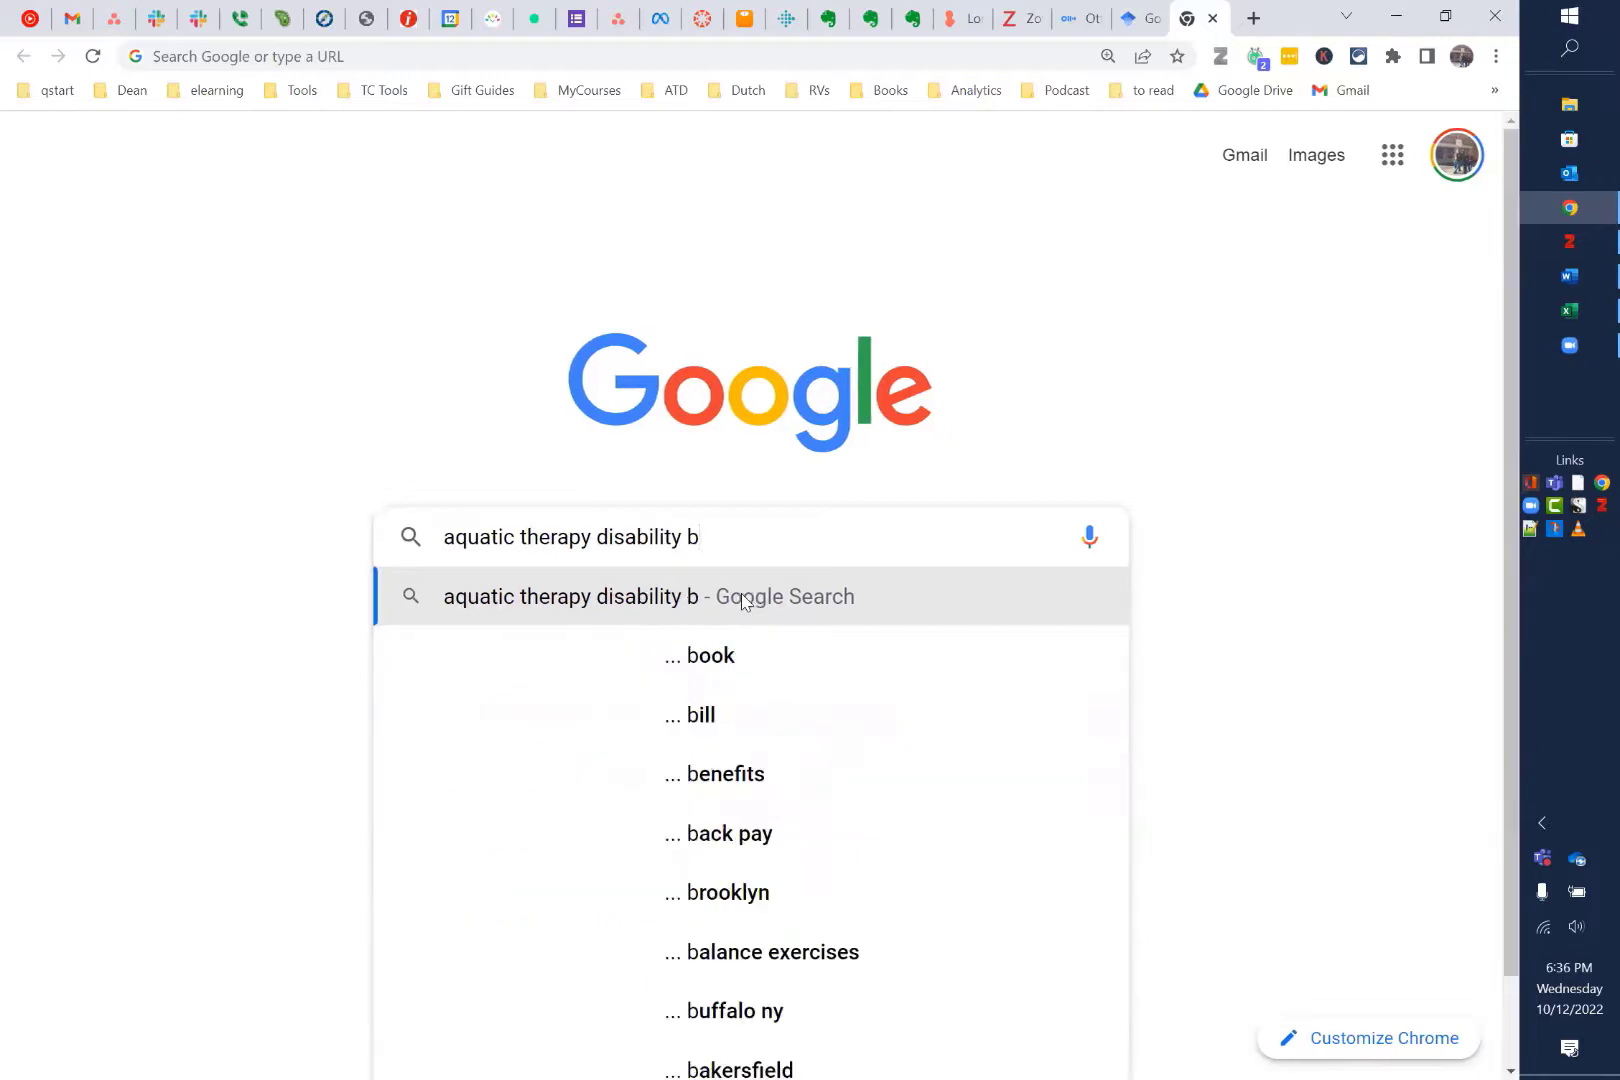
{"action": "scroll", "coordinate": [1215, 493], "scroll_direction": "down", "scroll_amount": 1}
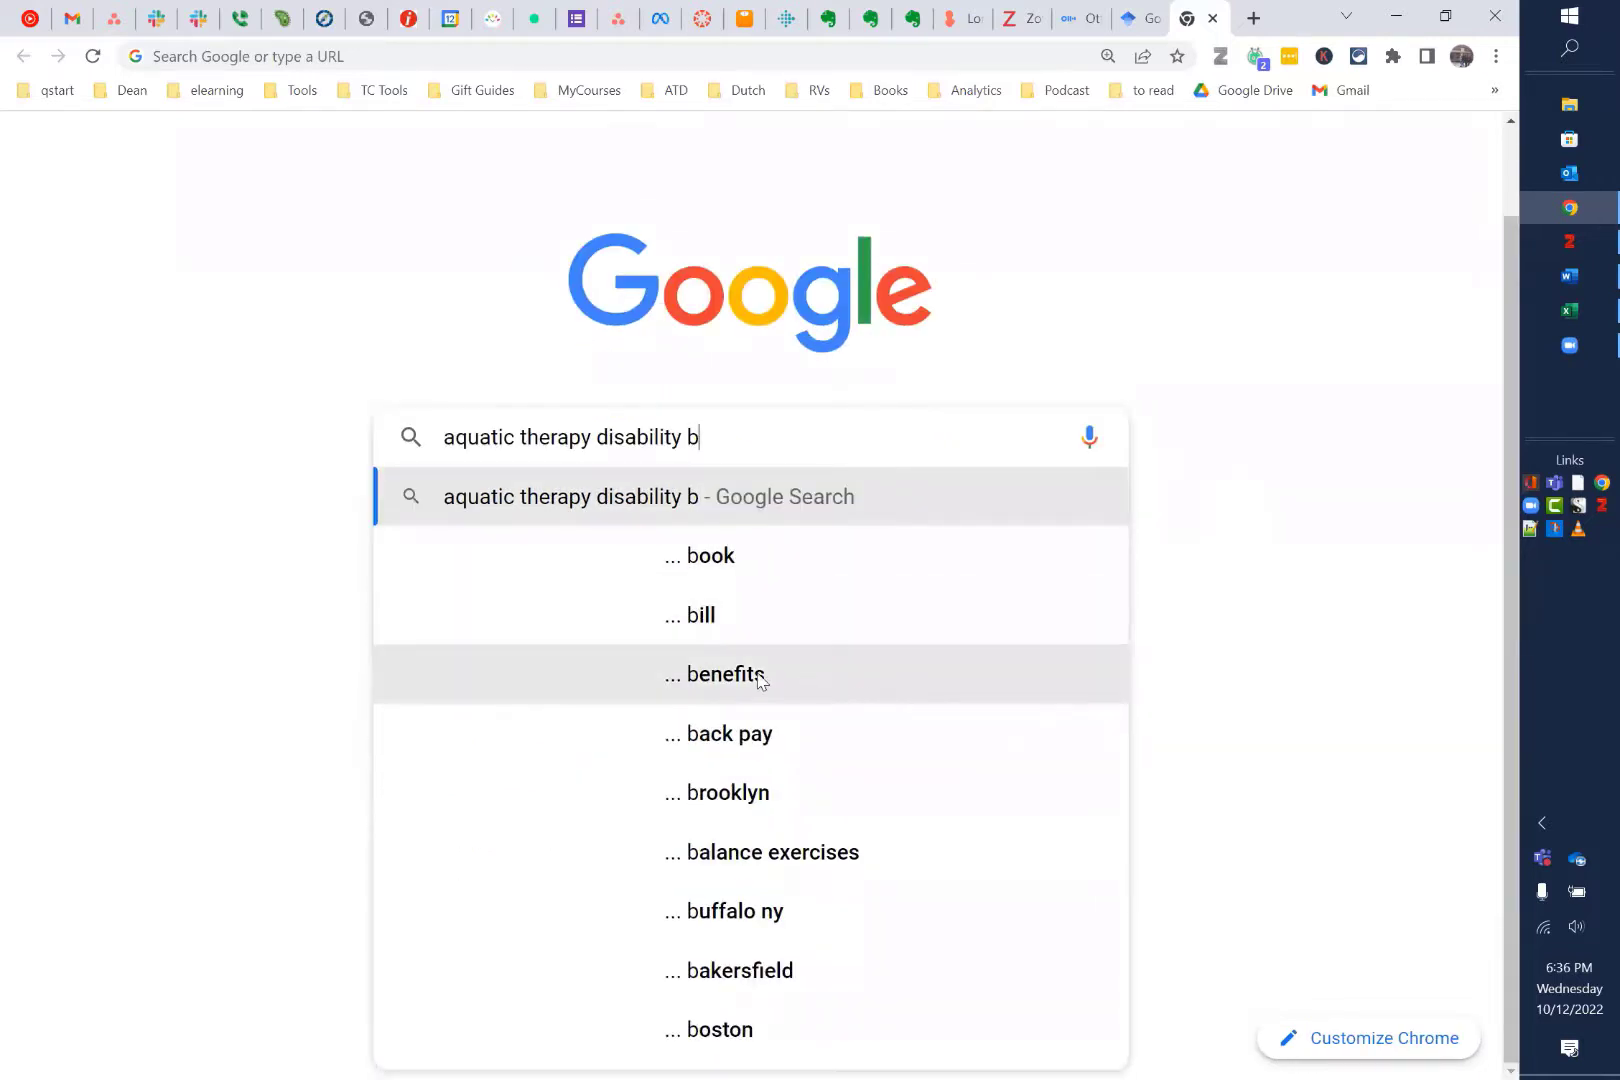
{"action": "left_click", "coordinate": [760, 679]}
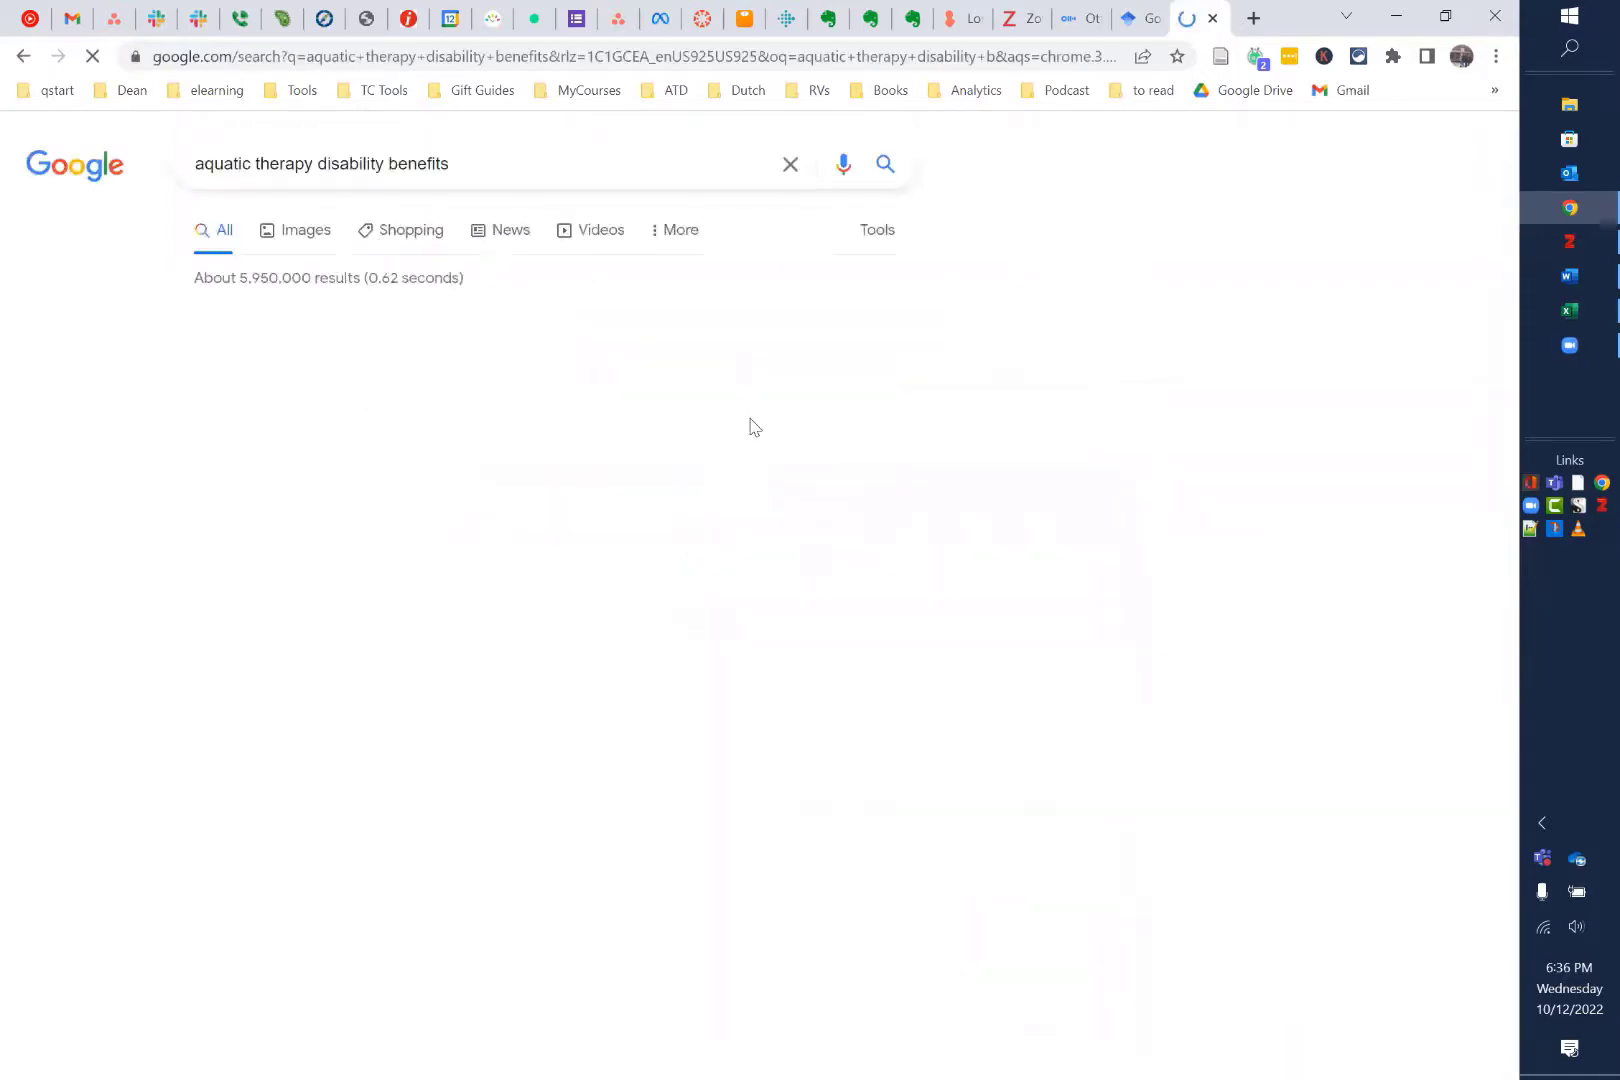
Copy the search phrase "aquatic therapy disability benefits" and paste it into cell A4 of the Excel sheet
{"action": "triple_click", "coordinate": [482, 152]}
{"action": "key", "text": "ctrl+c"}
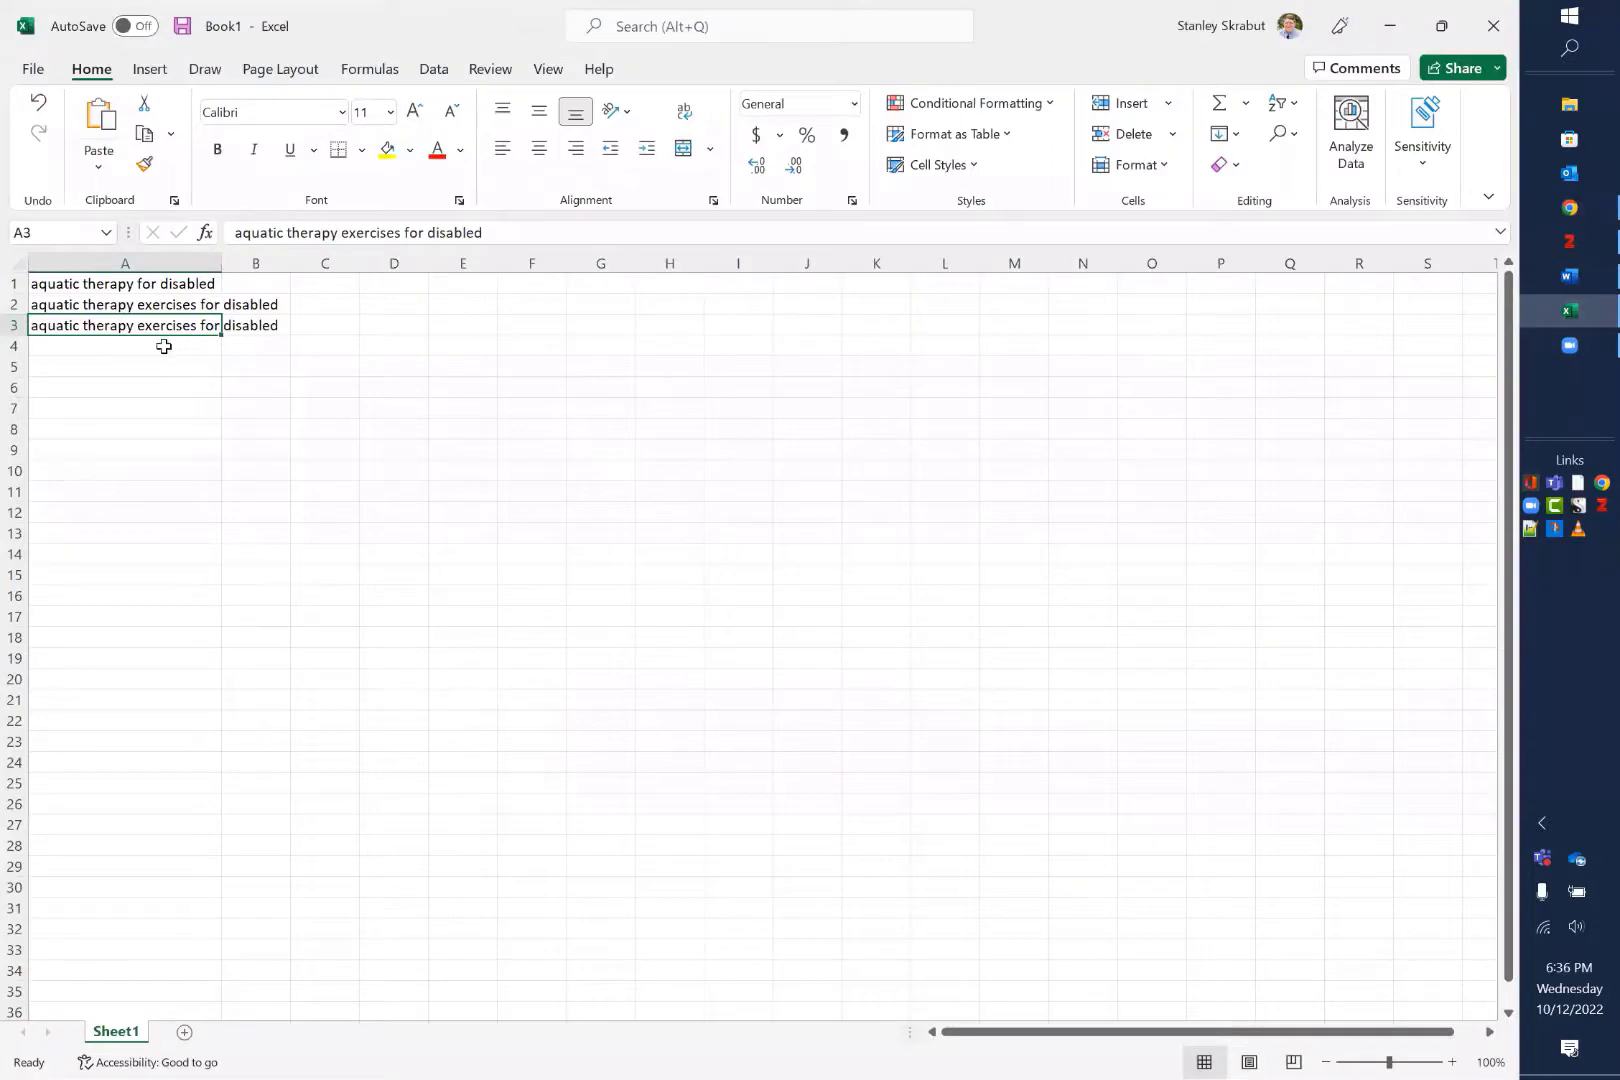
{"action": "left_click", "coordinate": [164, 346]}
{"action": "key", "text": "ctrl+v"}
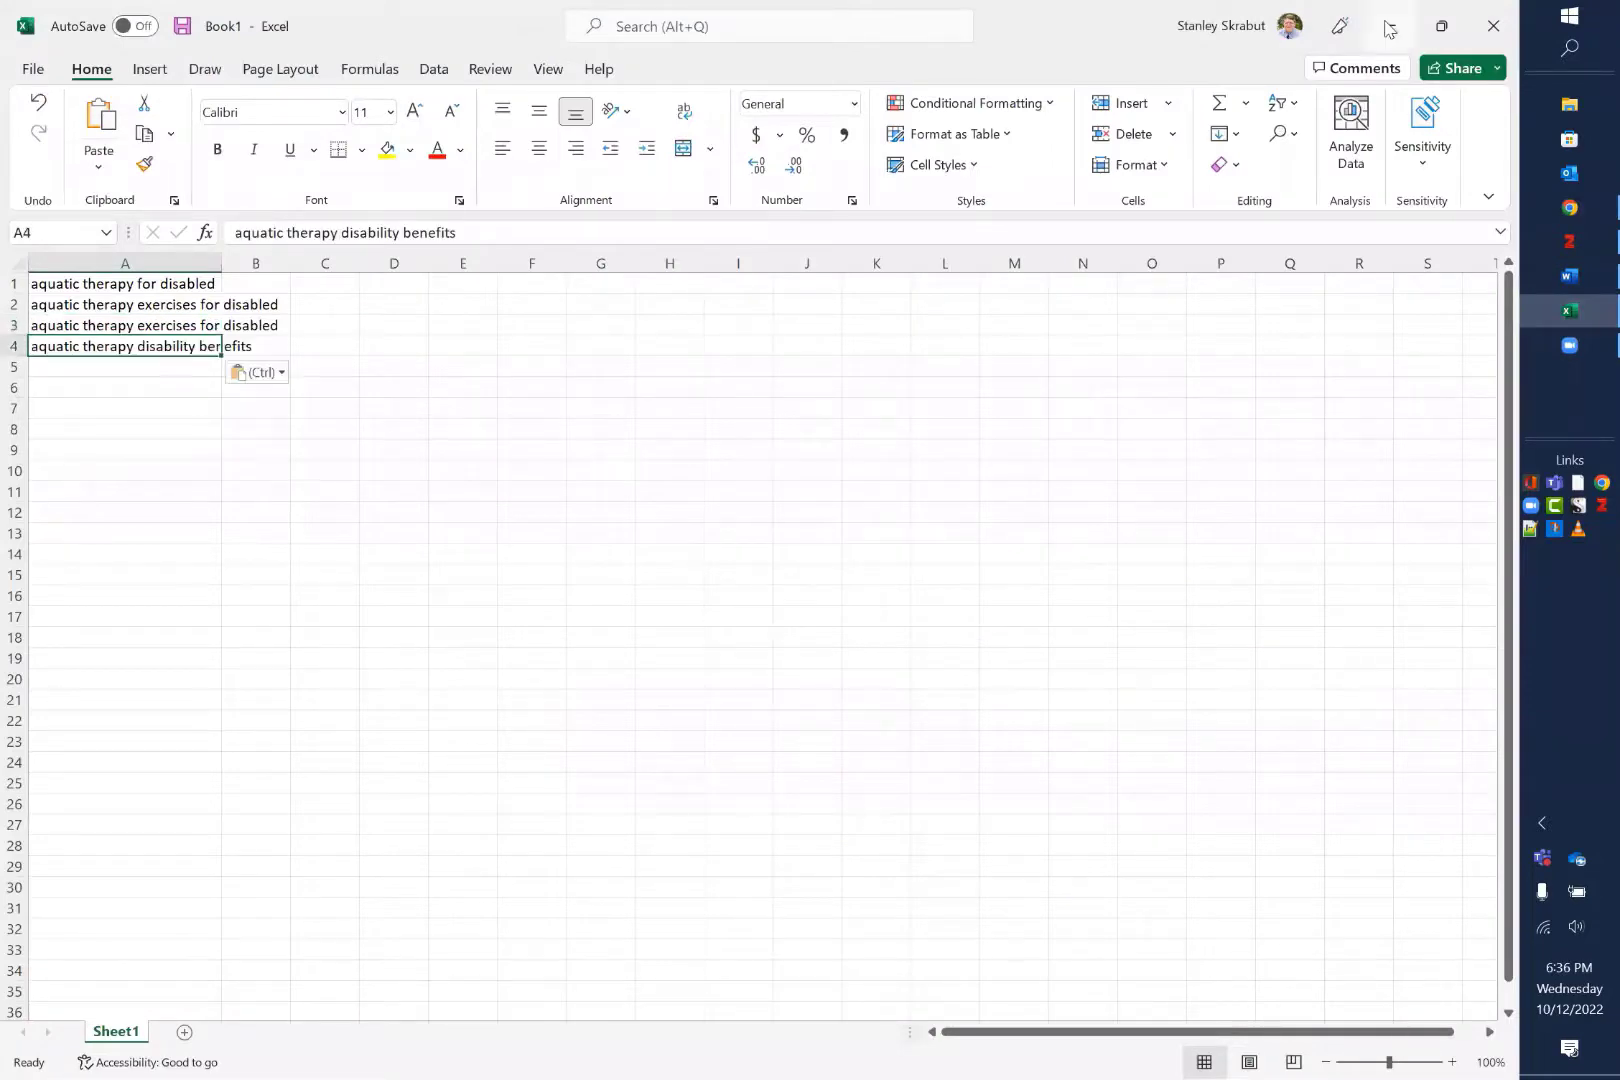
{"action": "key", "text": "alt+Tab"}
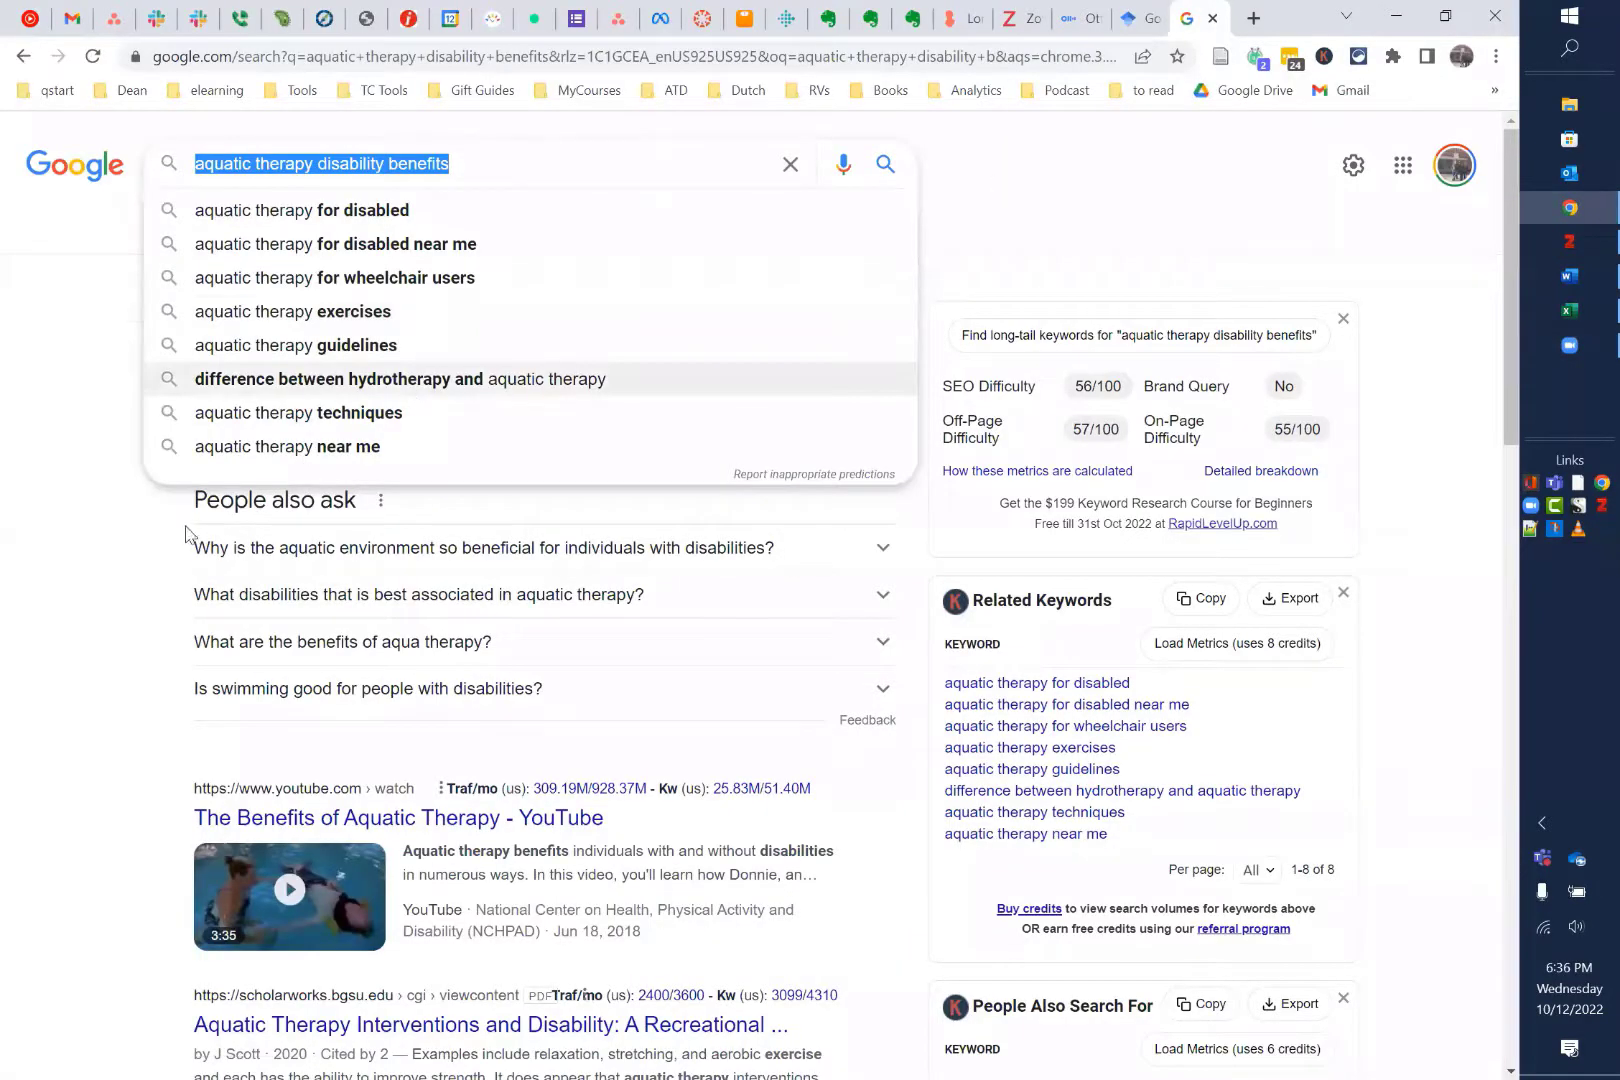
Back on the Google results in Chrome, dismiss the search suggestions and open the Keywords Everywhere extension
{"action": "left_click", "coordinate": [72, 372]}
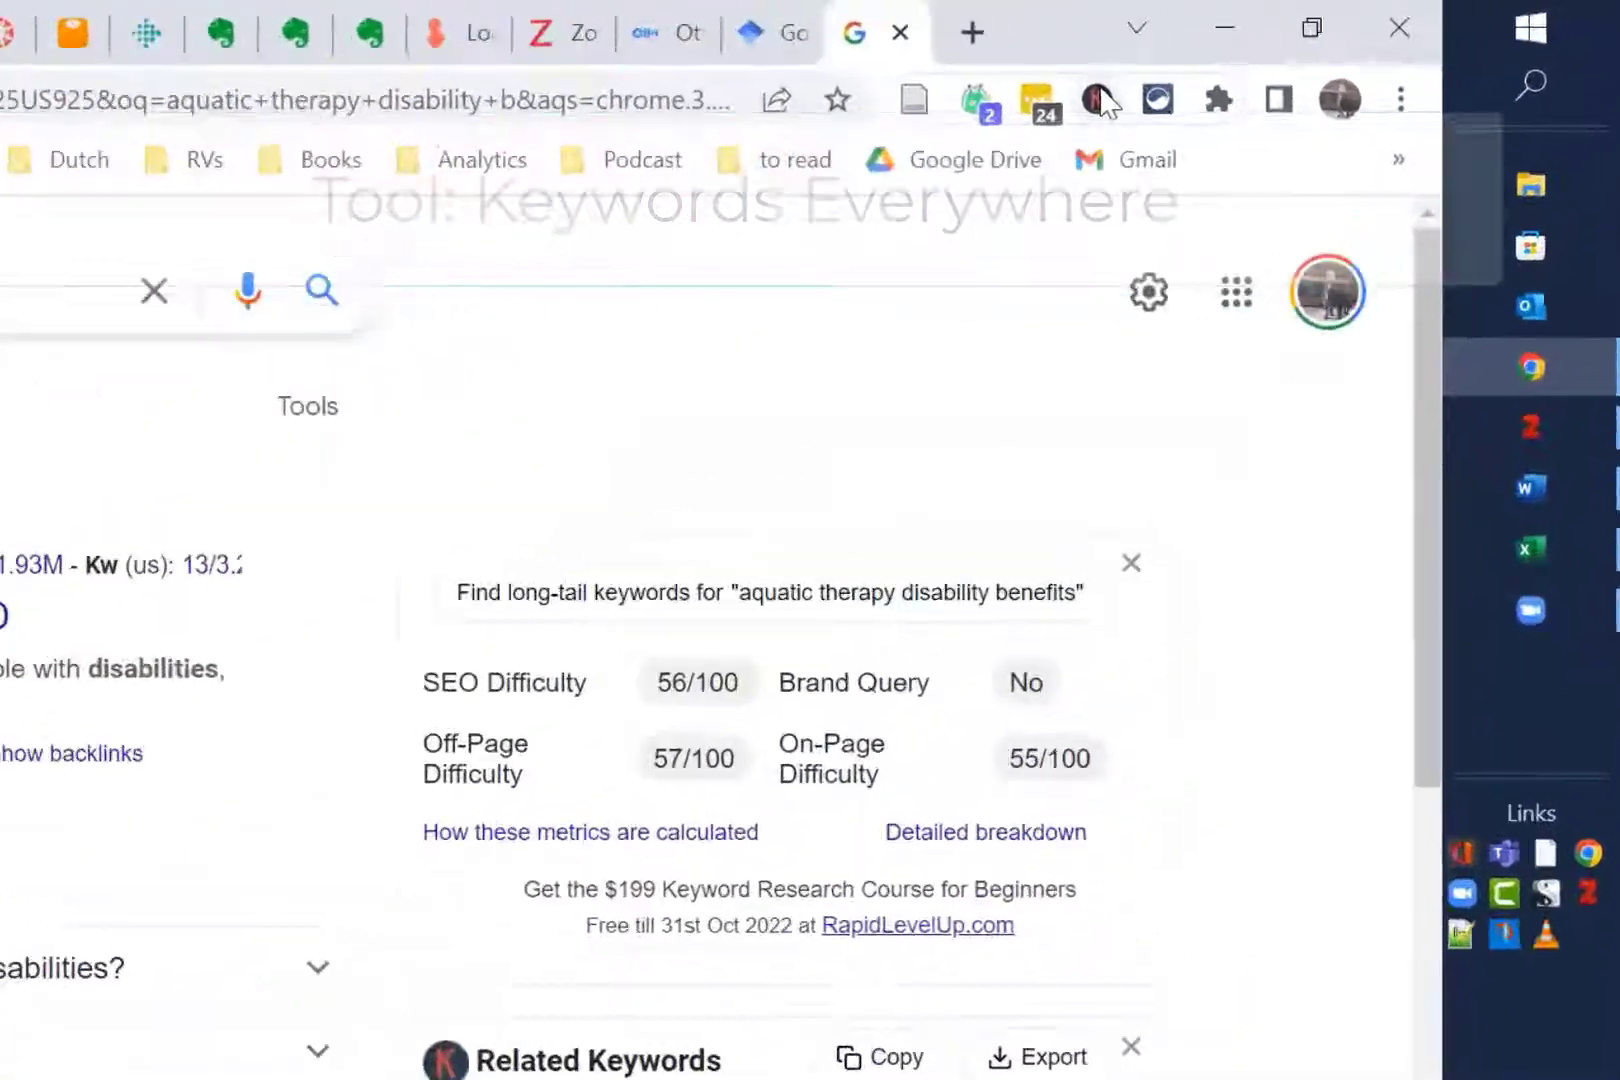
{"action": "left_click", "coordinate": [1314, 55]}
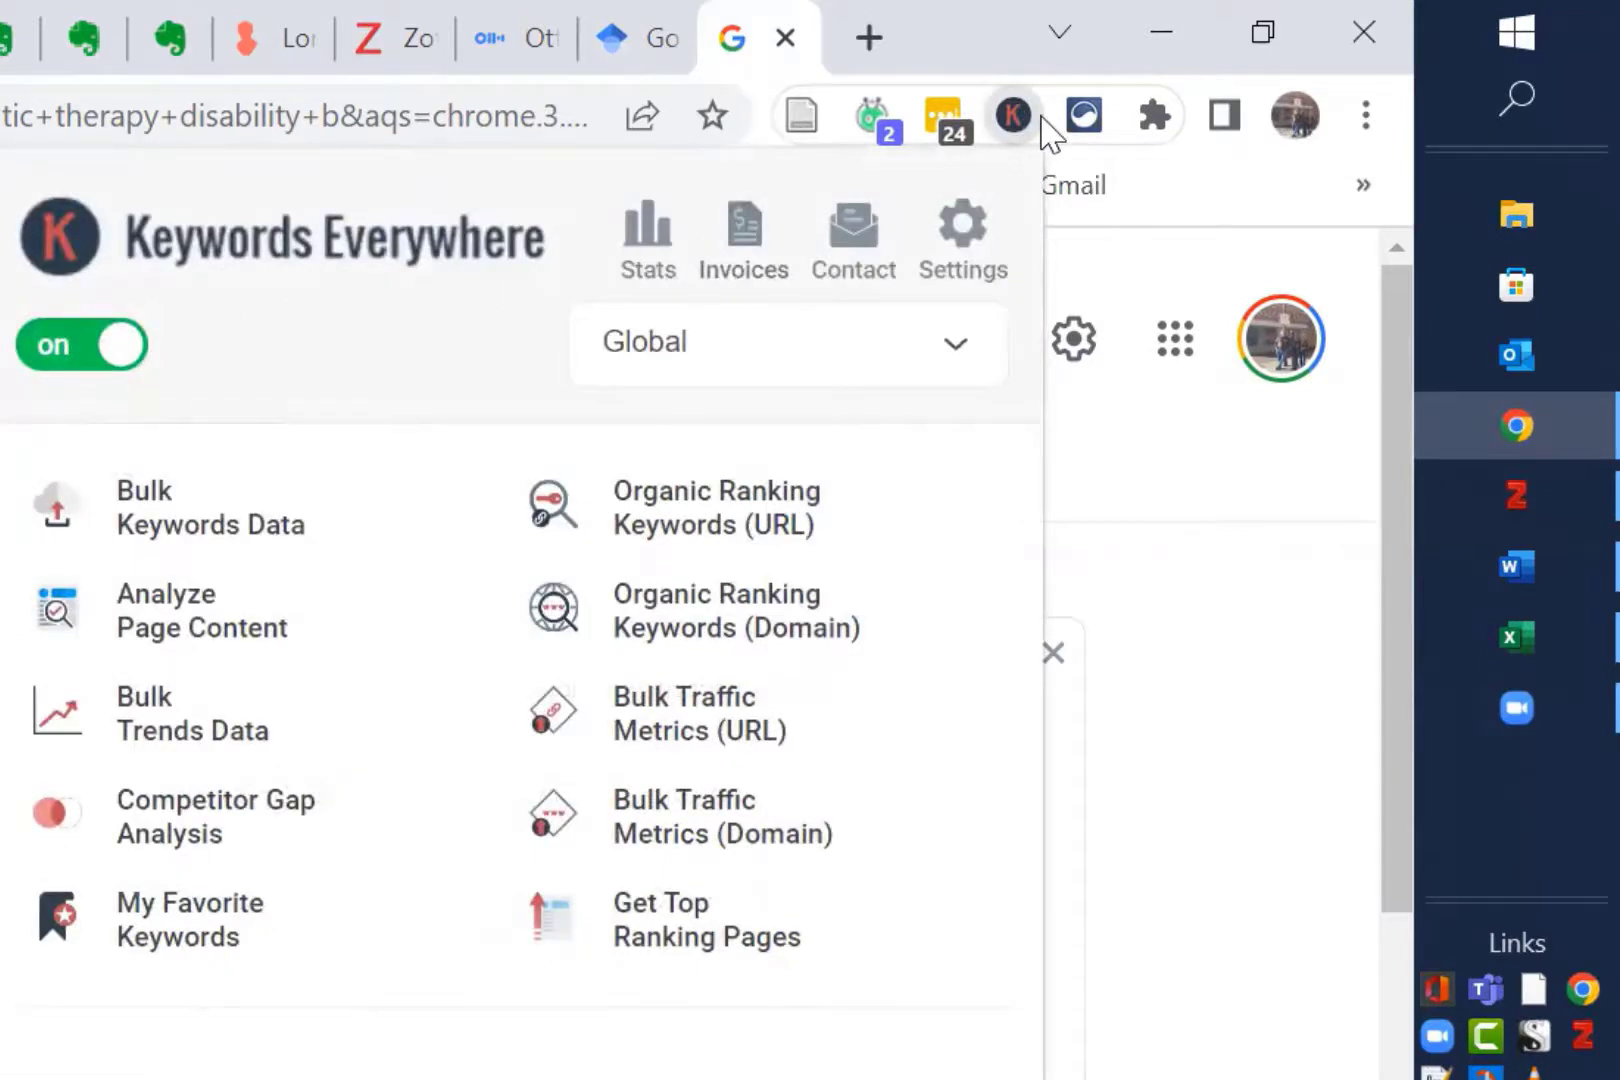
Close the Keywords Everywhere popup and change the query to "aquatic therapy disability c" to list suggestions for that letter
{"action": "left_click", "coordinate": [935, 28]}
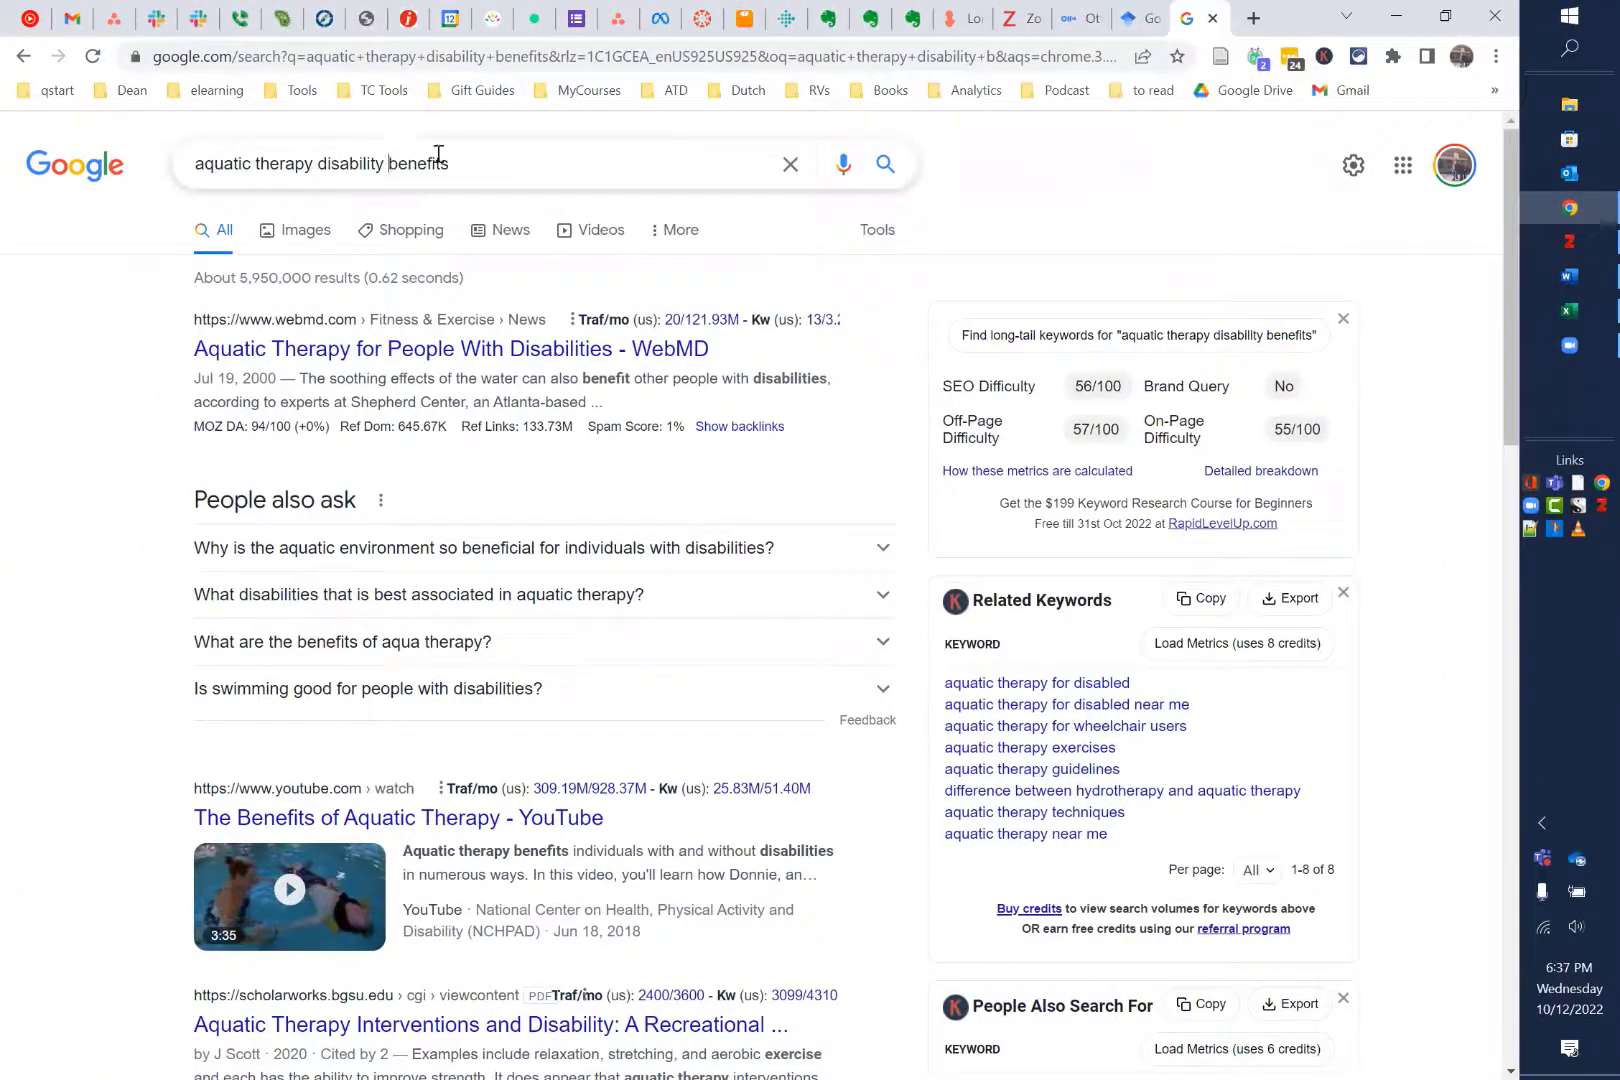
{"action": "double_click", "coordinate": [438, 160]}
{"action": "type", "text": "c"}
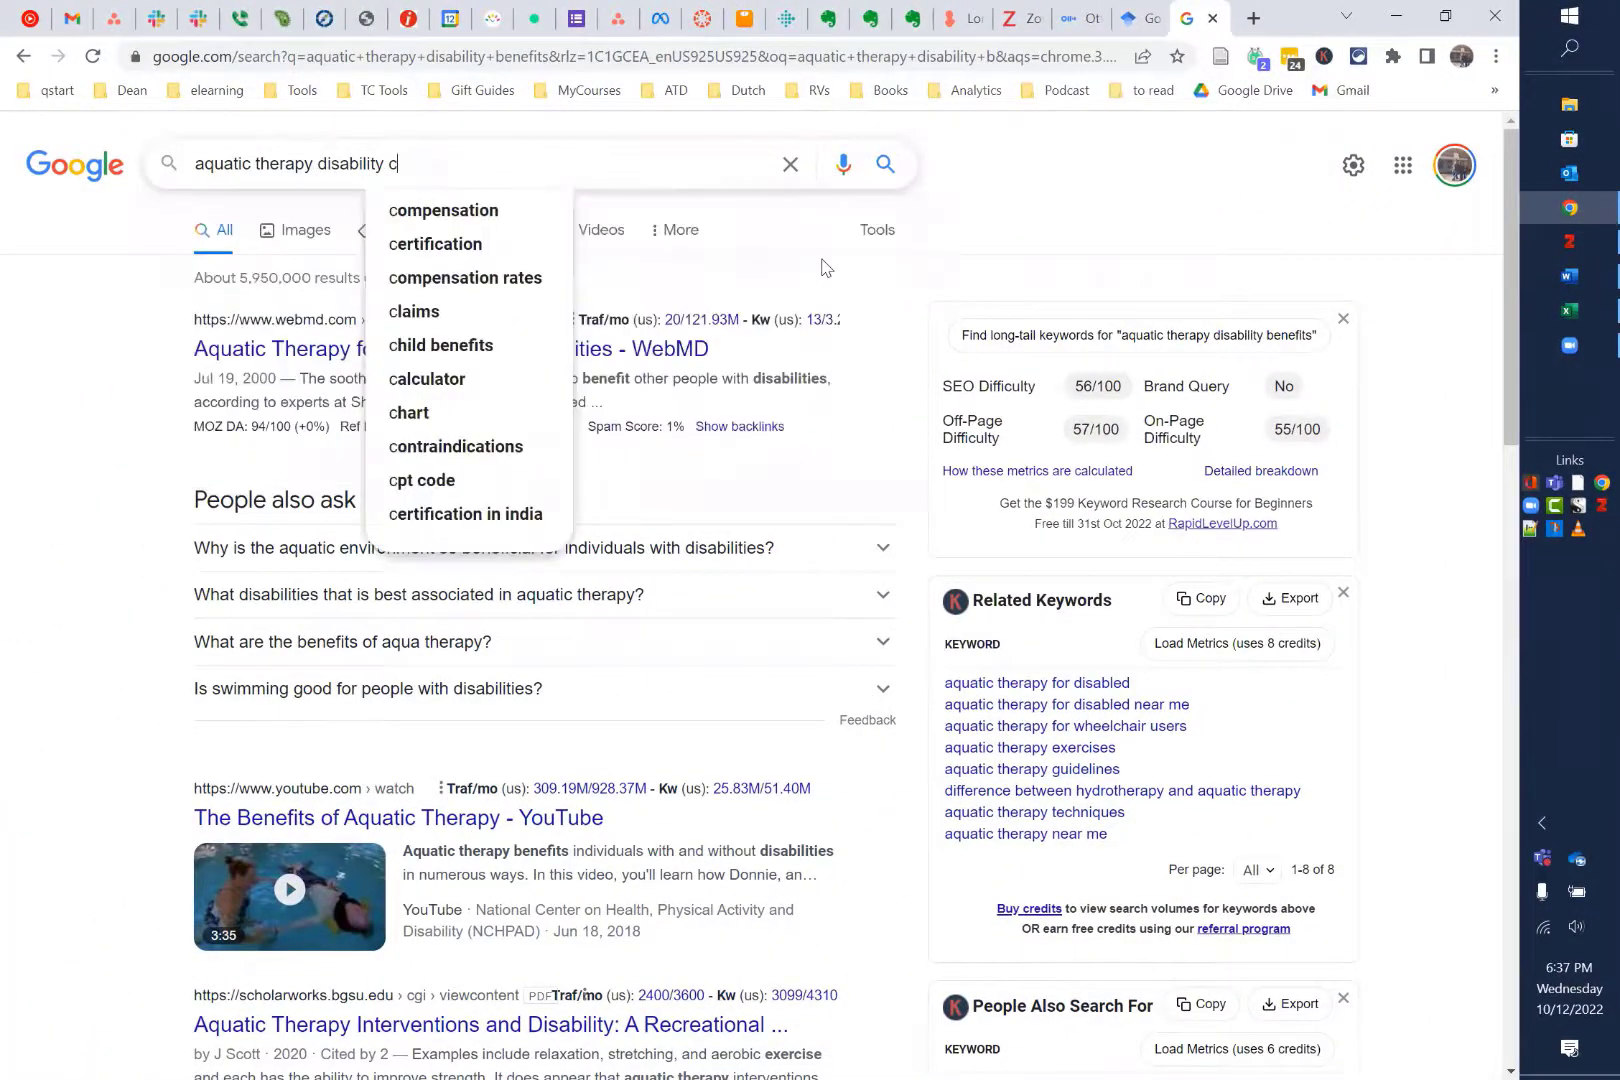
{"action": "left_click", "coordinate": [1016, 185]}
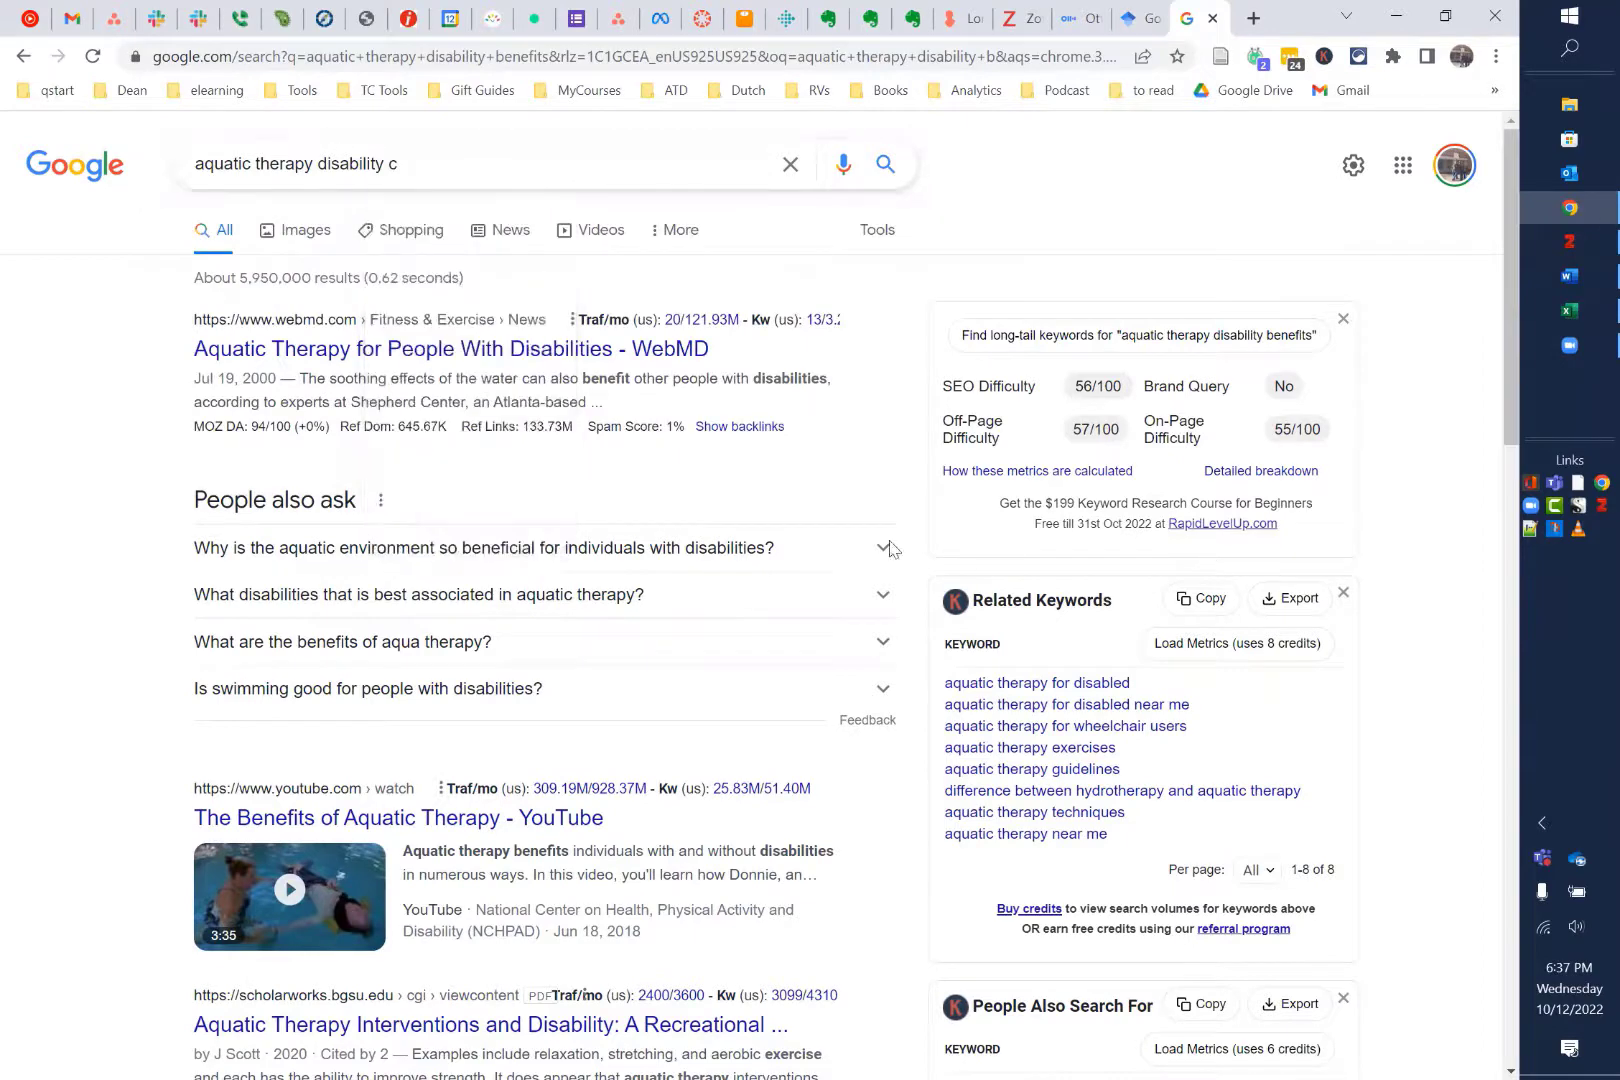
Search Google for "aquatic therapy disability" and export the Related Keywords list to a CSV file opened in Excel
{"action": "left_click", "coordinate": [401, 160]}
{"action": "key", "text": "BackSpace"}
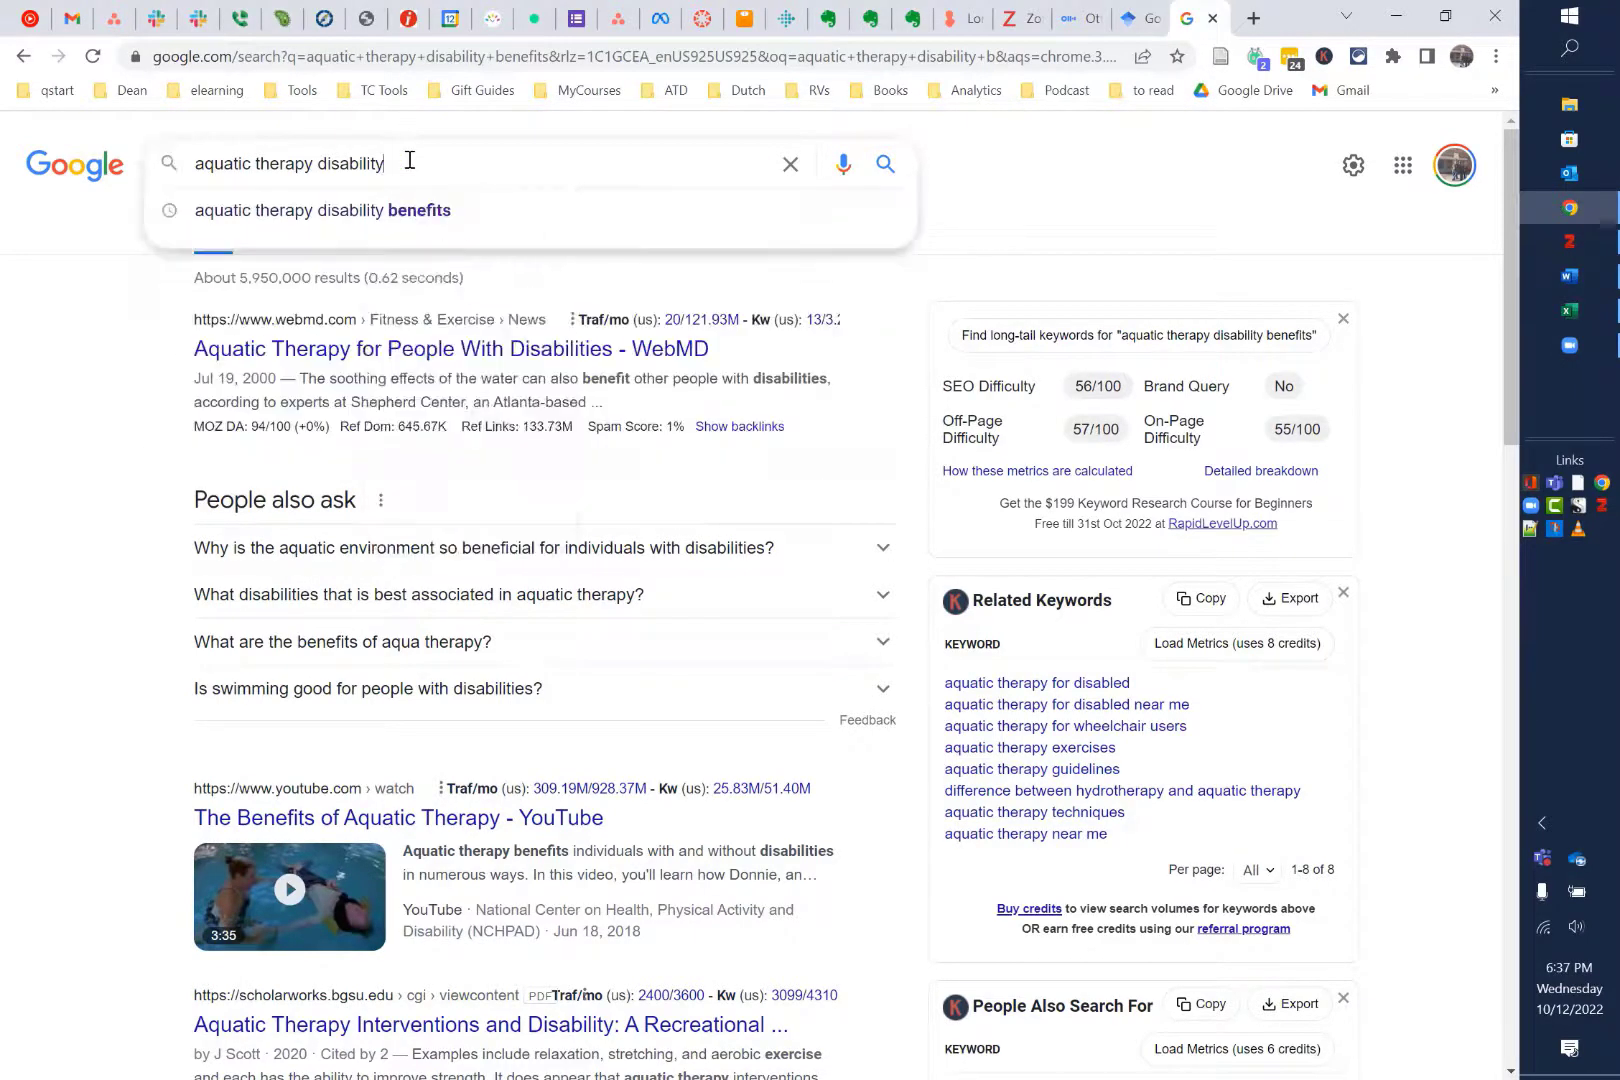
{"action": "key", "text": "Return"}
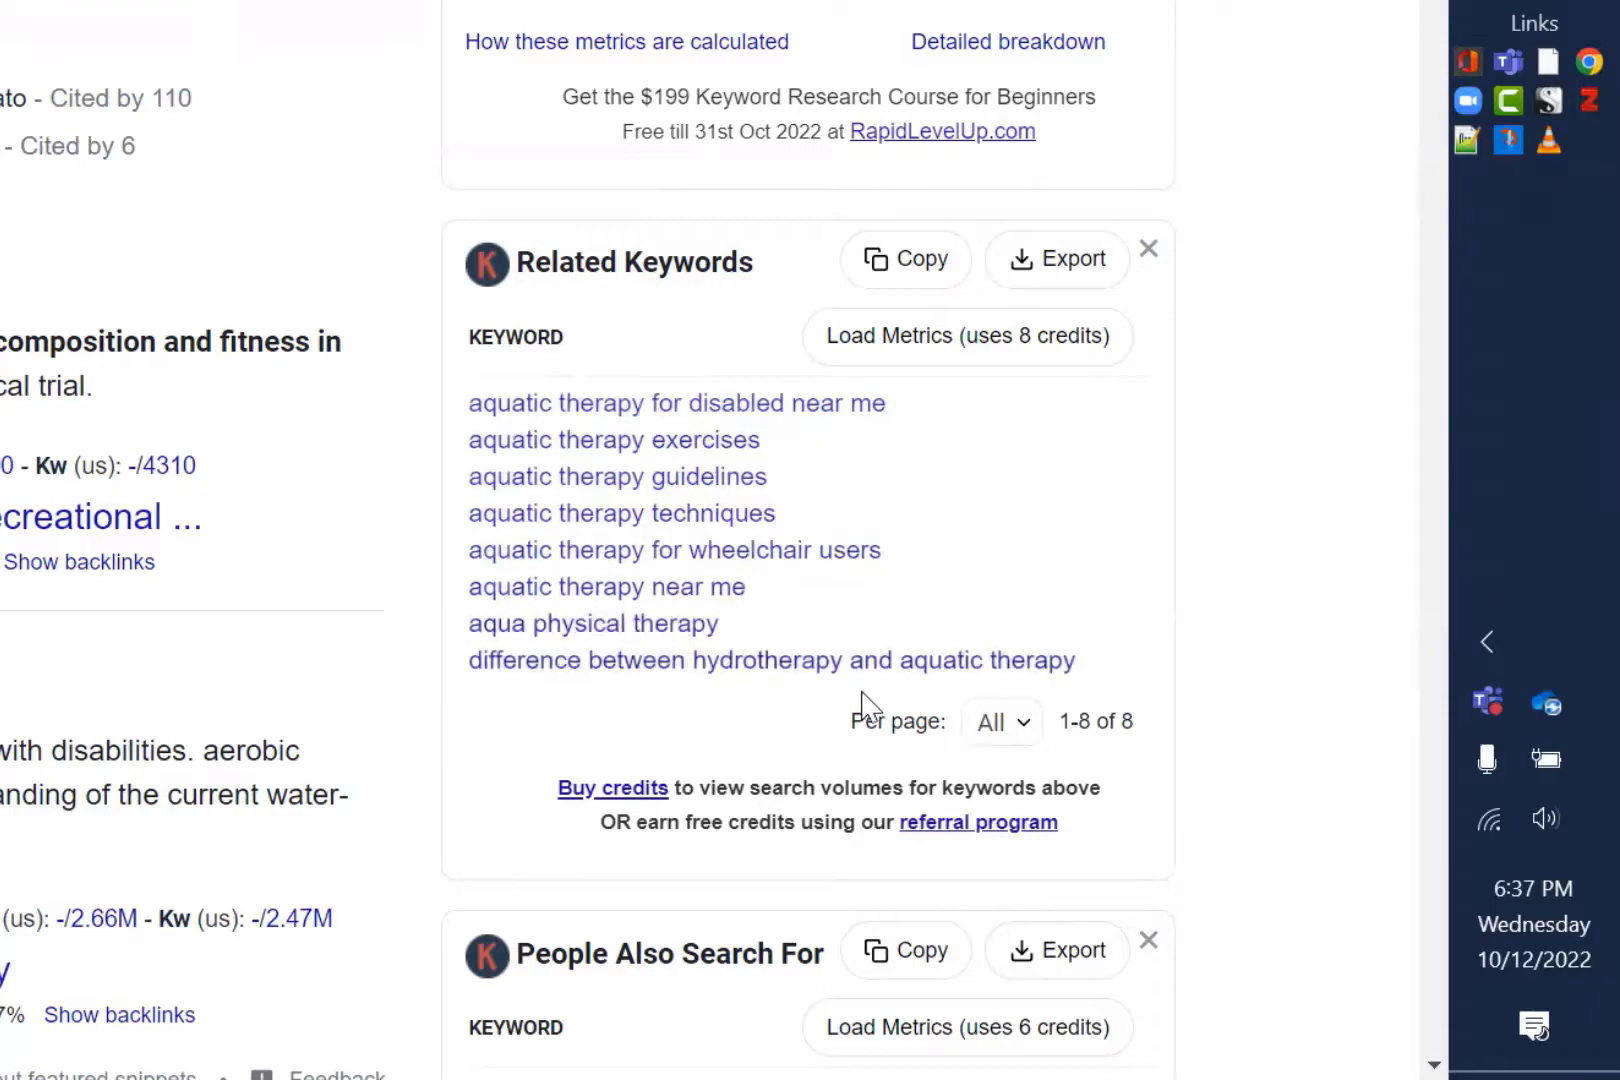
{"action": "left_click", "coordinate": [1047, 262]}
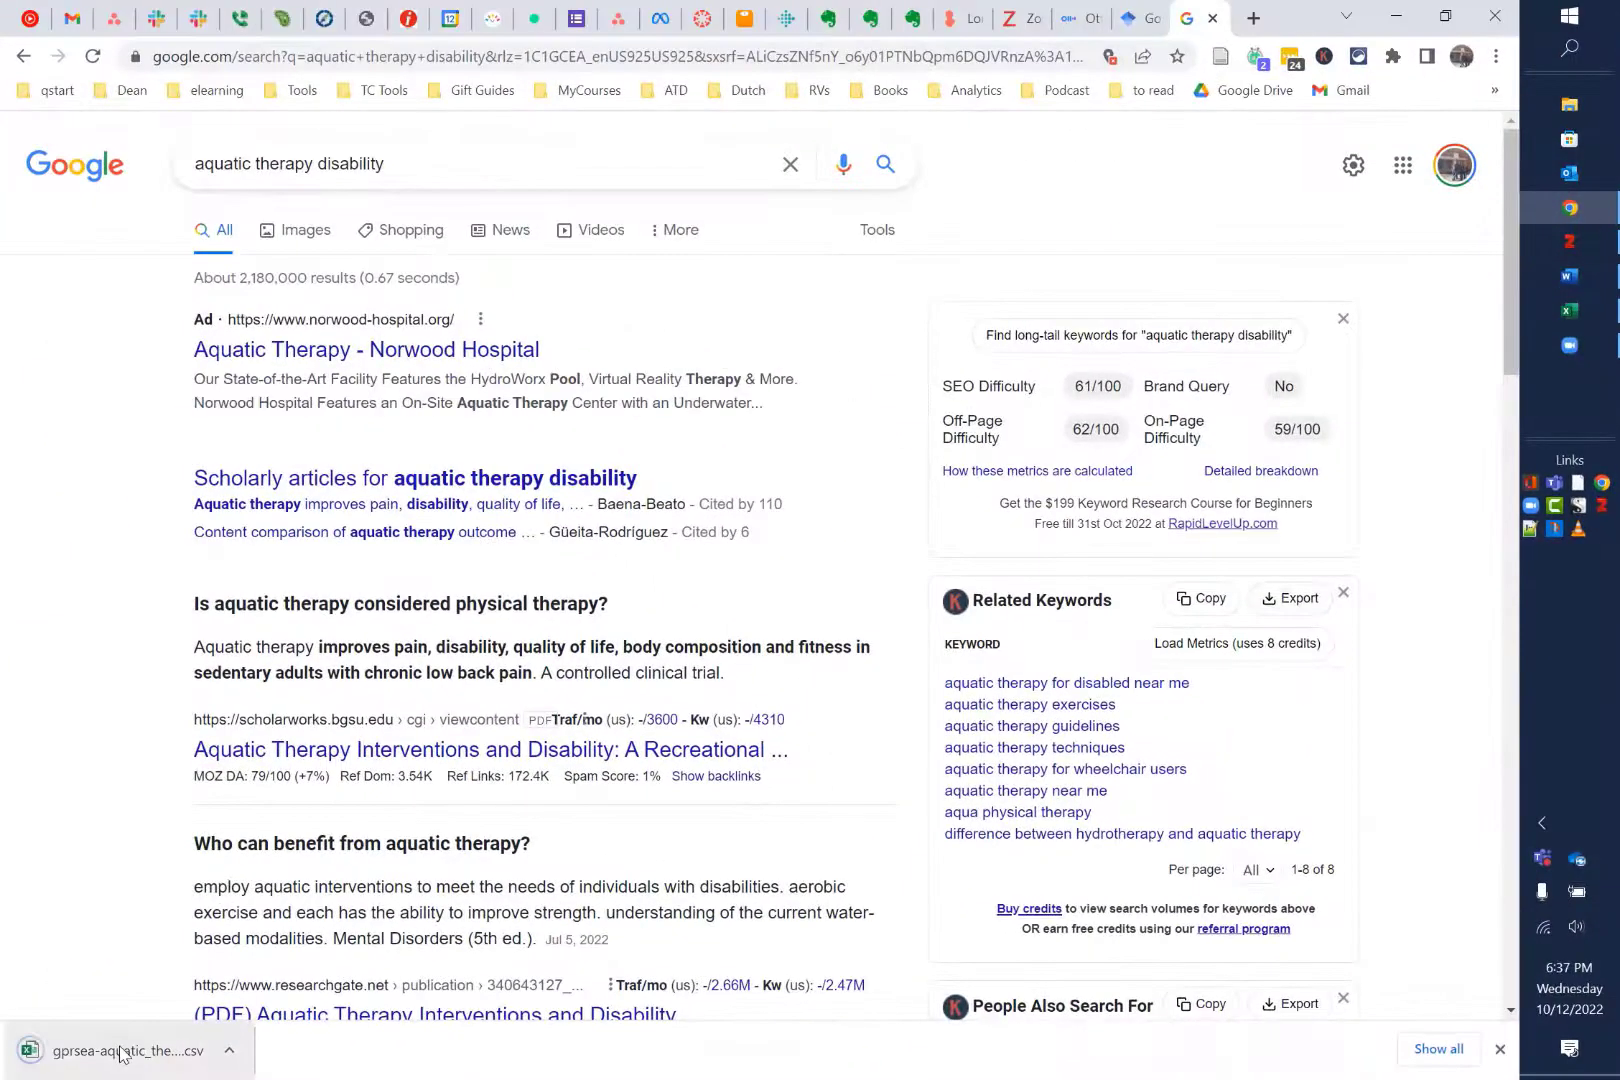
{"action": "left_click", "coordinate": [122, 1052]}
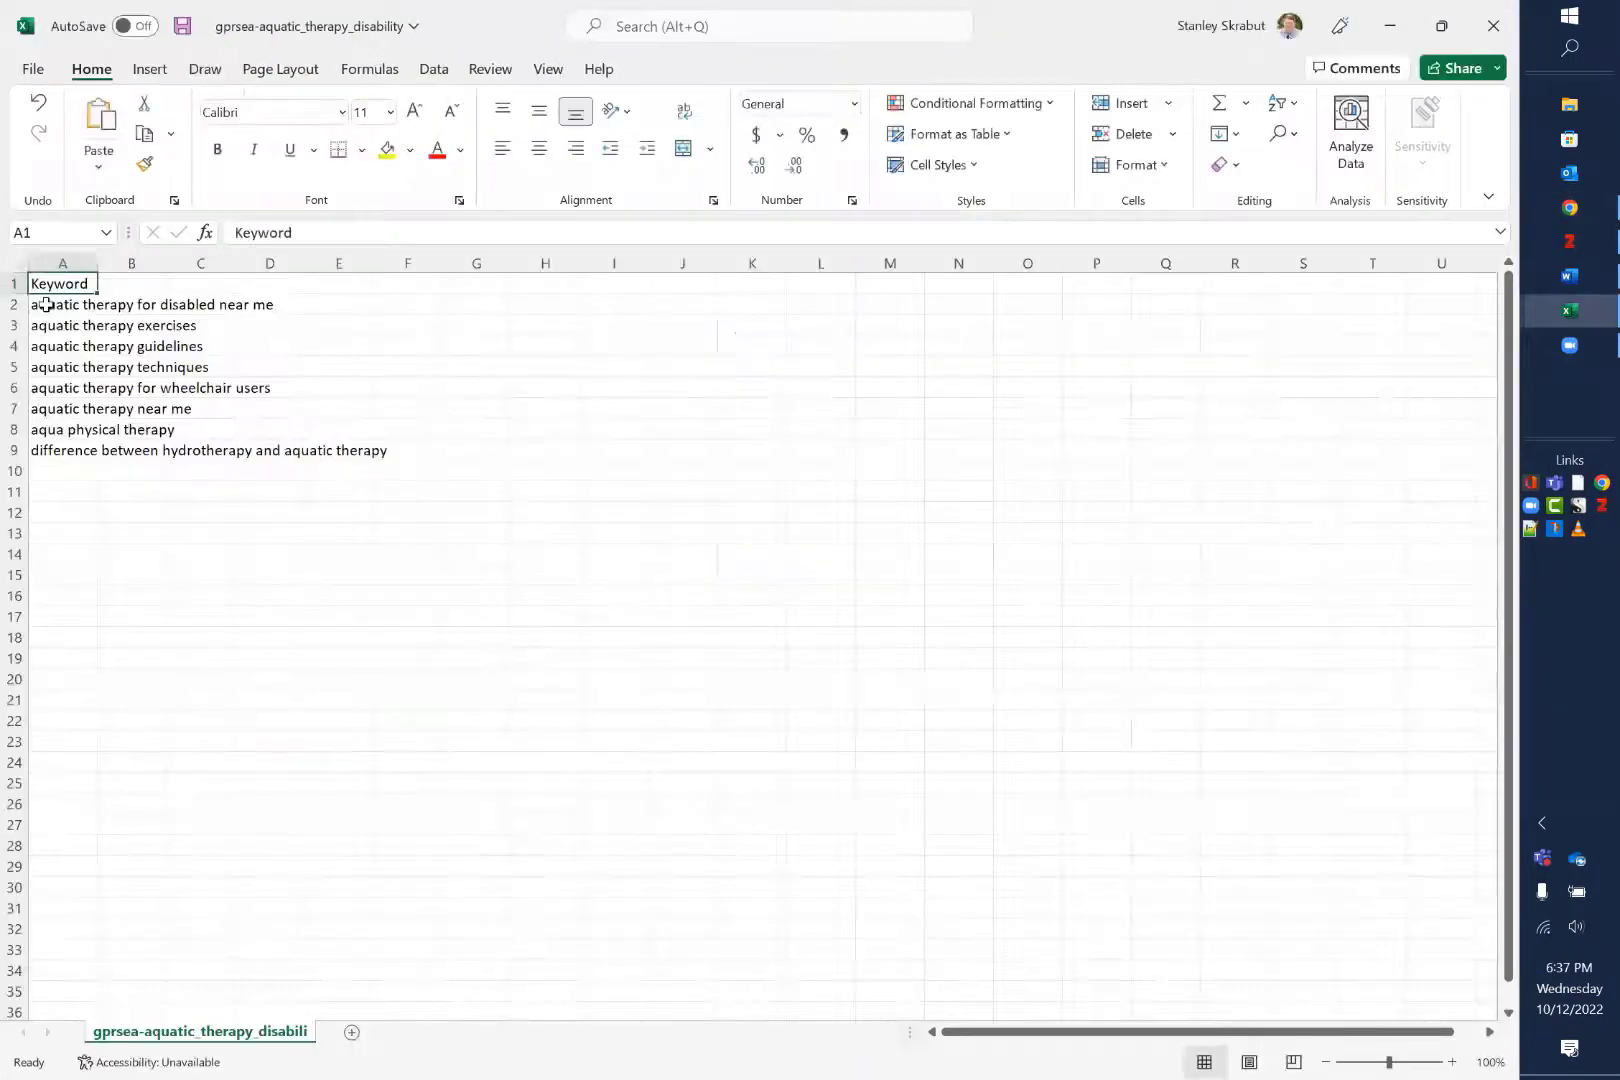
Copy the keywords in A2:A9 of the exported CSV and paste them into the Book1 sheet starting at cell A5
{"action": "left_click", "coordinate": [46, 306]}
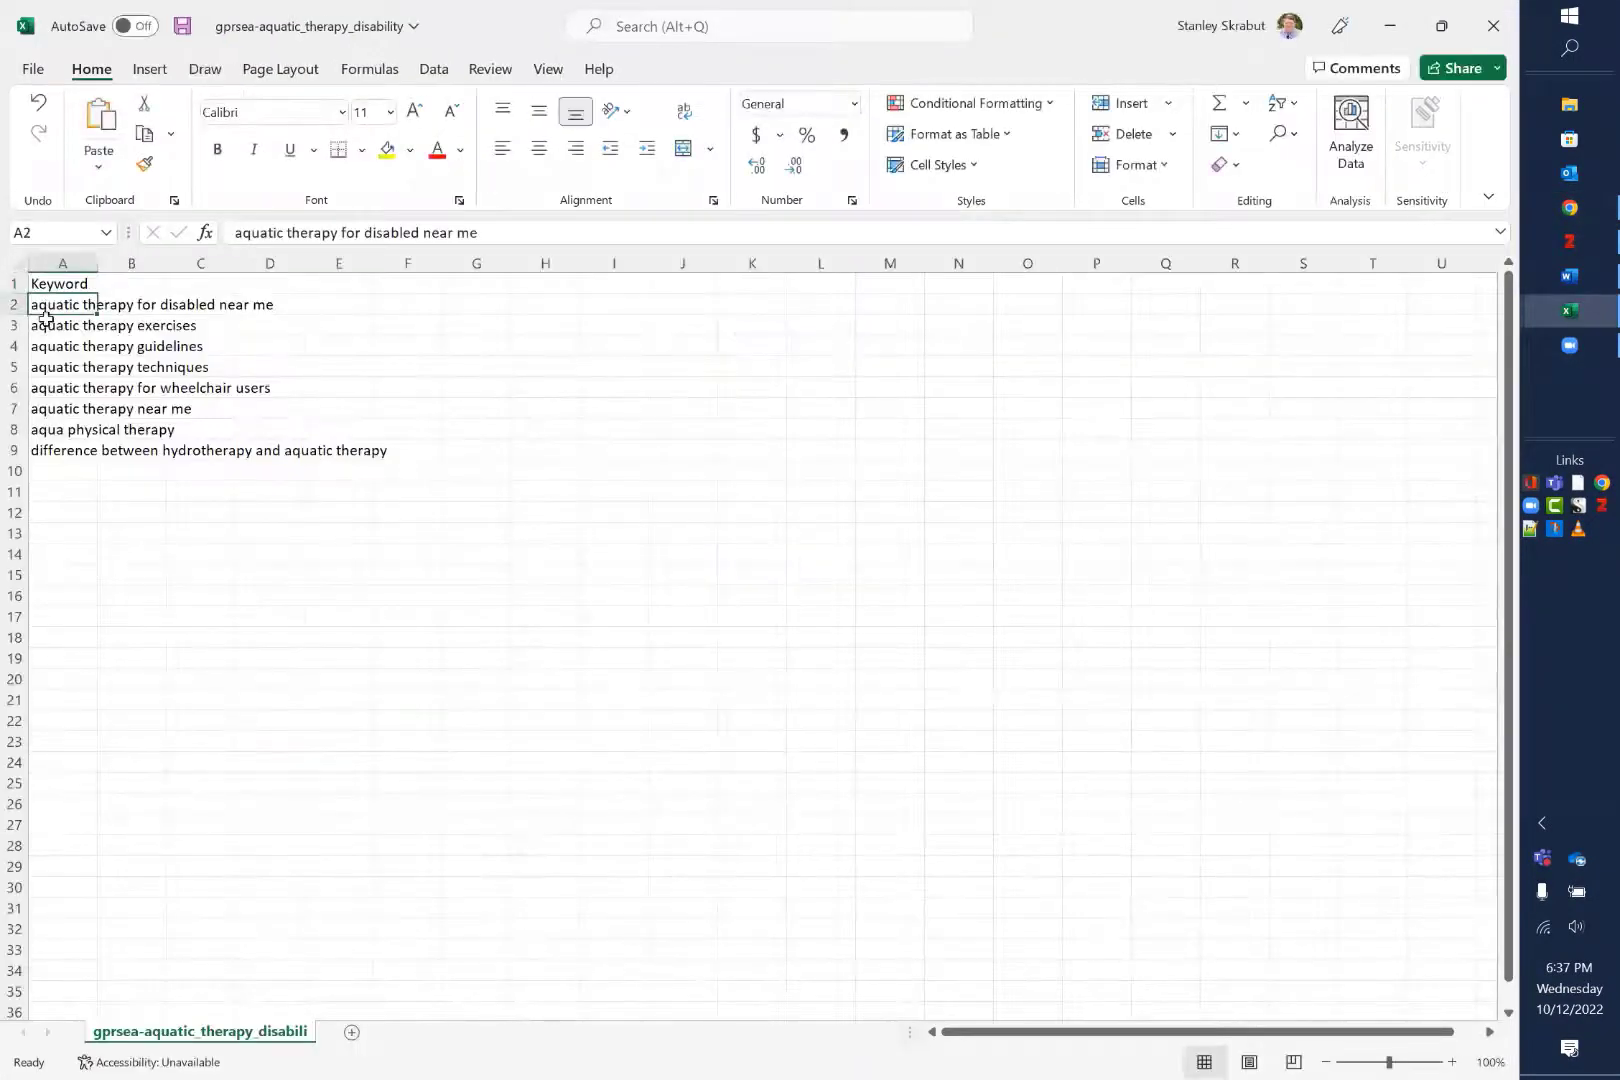
{"action": "left_click_drag", "start_coordinate": [46, 318], "coordinate": [38, 450]}
{"action": "key", "text": "ctrl+c"}
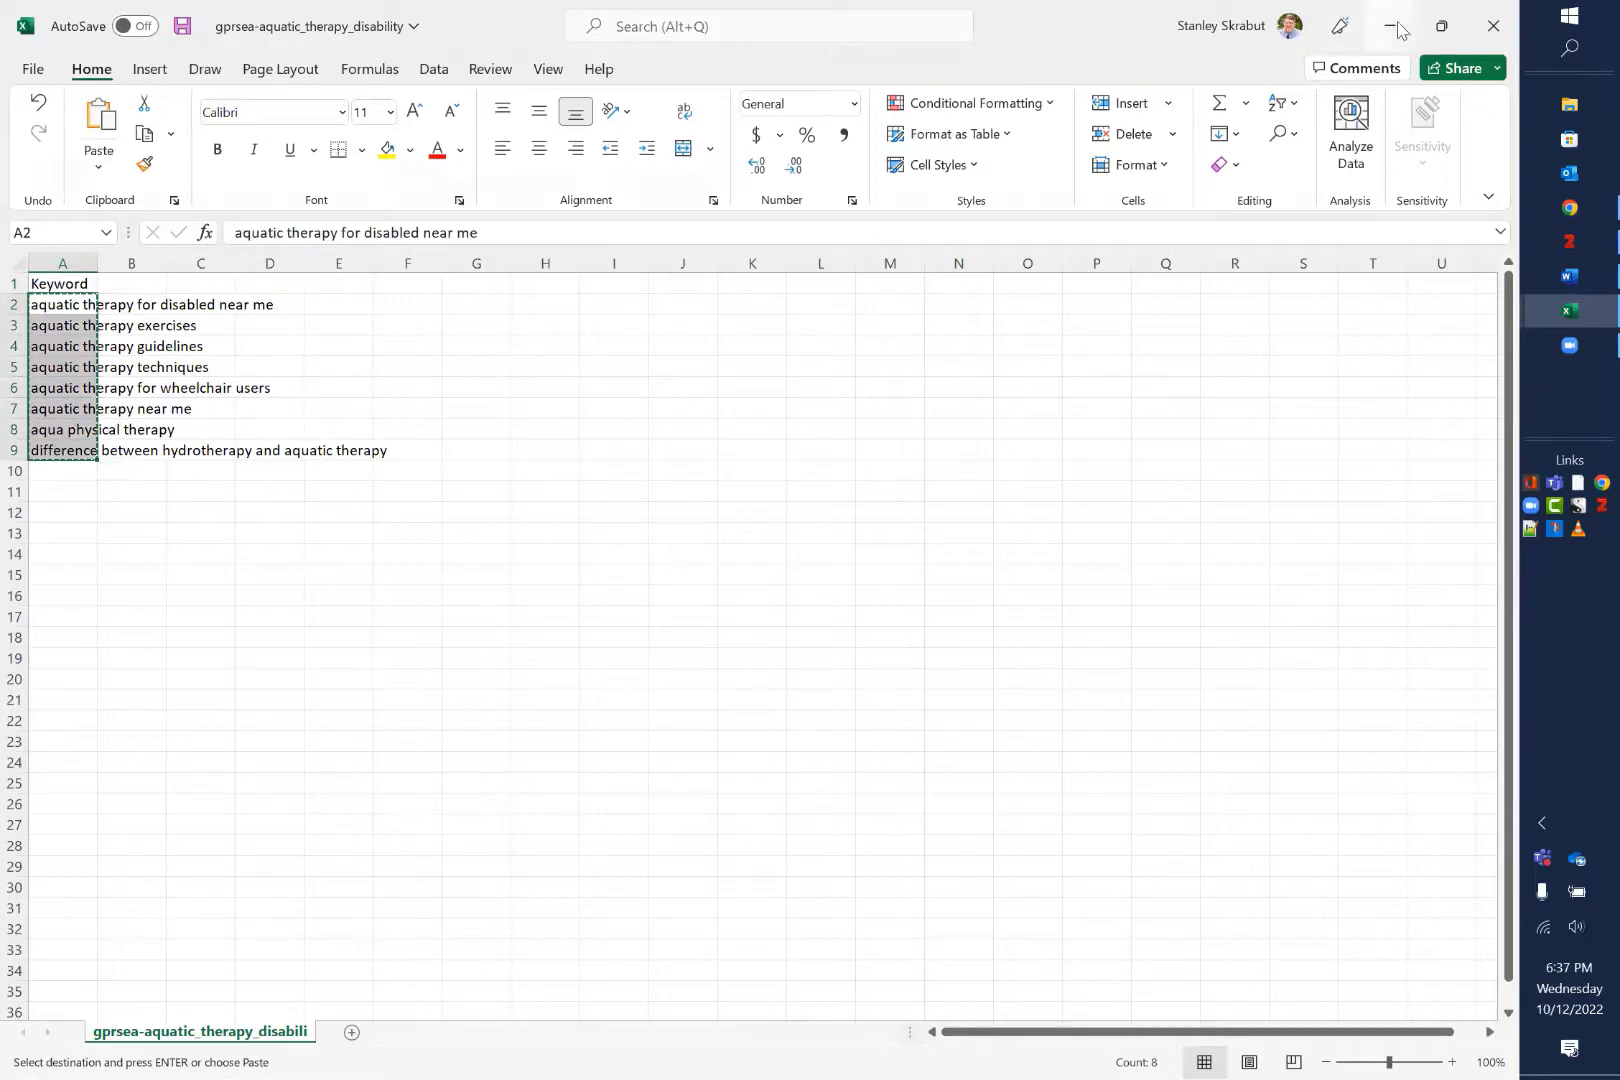
{"action": "left_click", "coordinate": [1398, 24]}
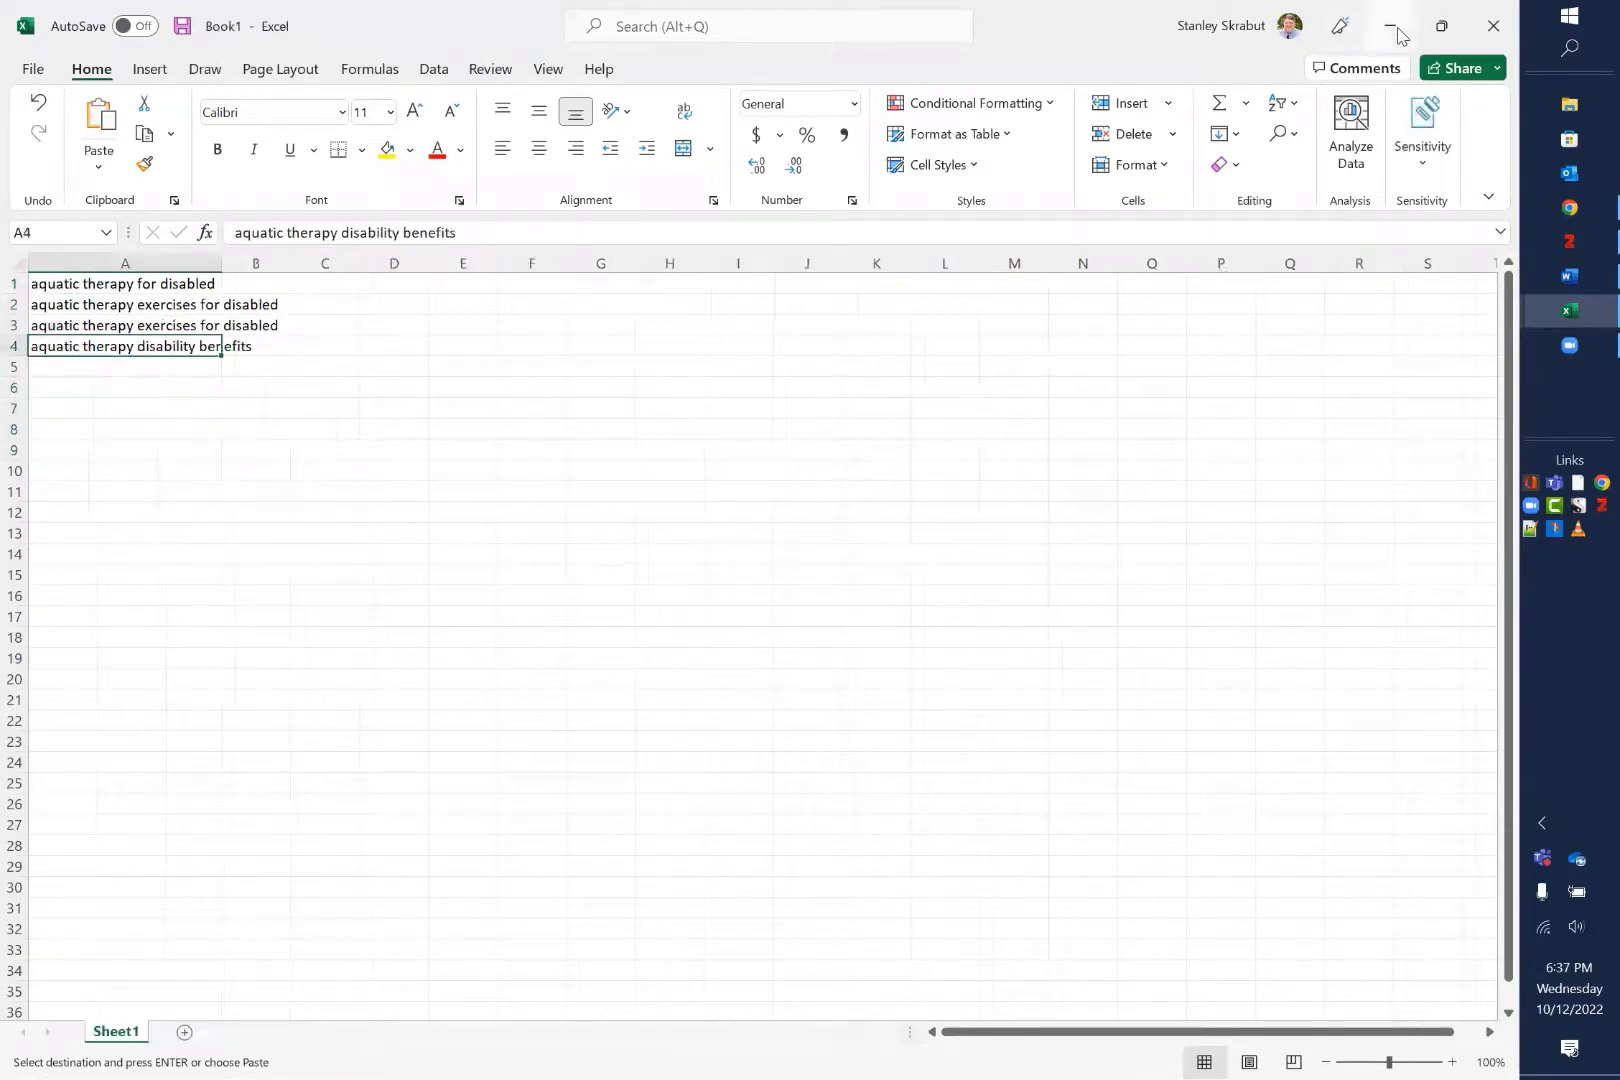
{"action": "left_click", "coordinate": [154, 369]}
{"action": "key", "text": "ctrl+v"}
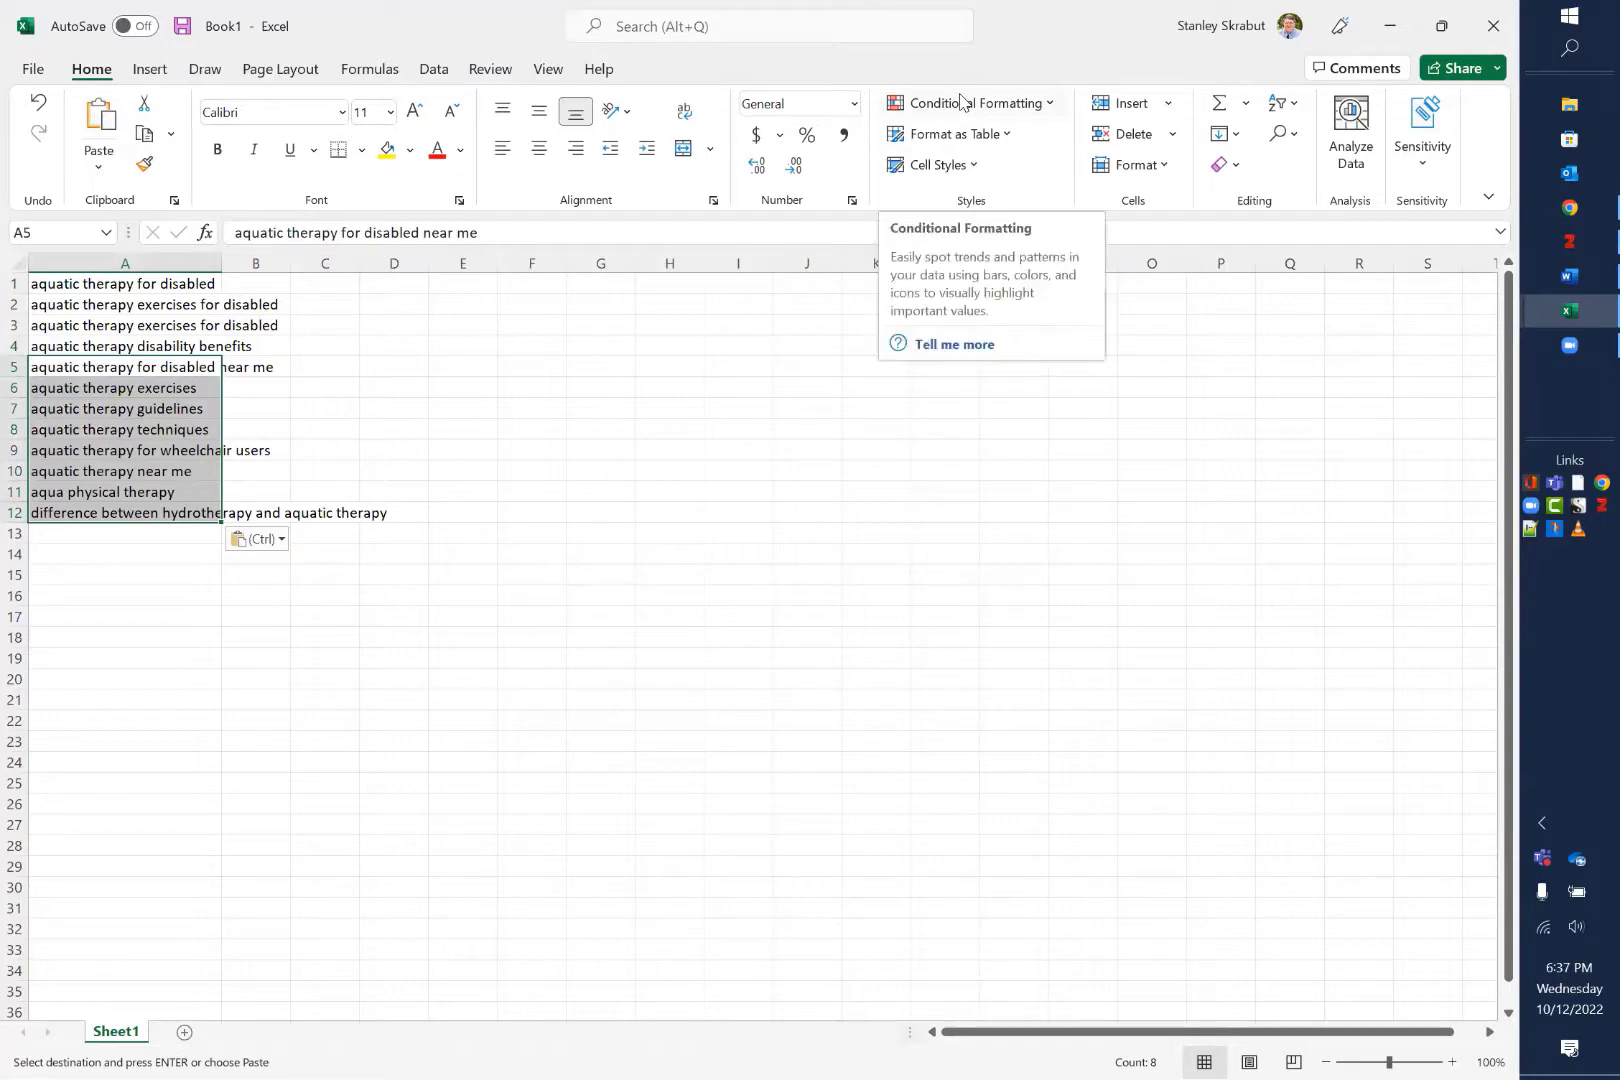
Copy "aquatic therapy for disabled" from cell A1 and search for it on Google Scholar in Chrome
{"action": "left_click", "coordinate": [175, 288]}
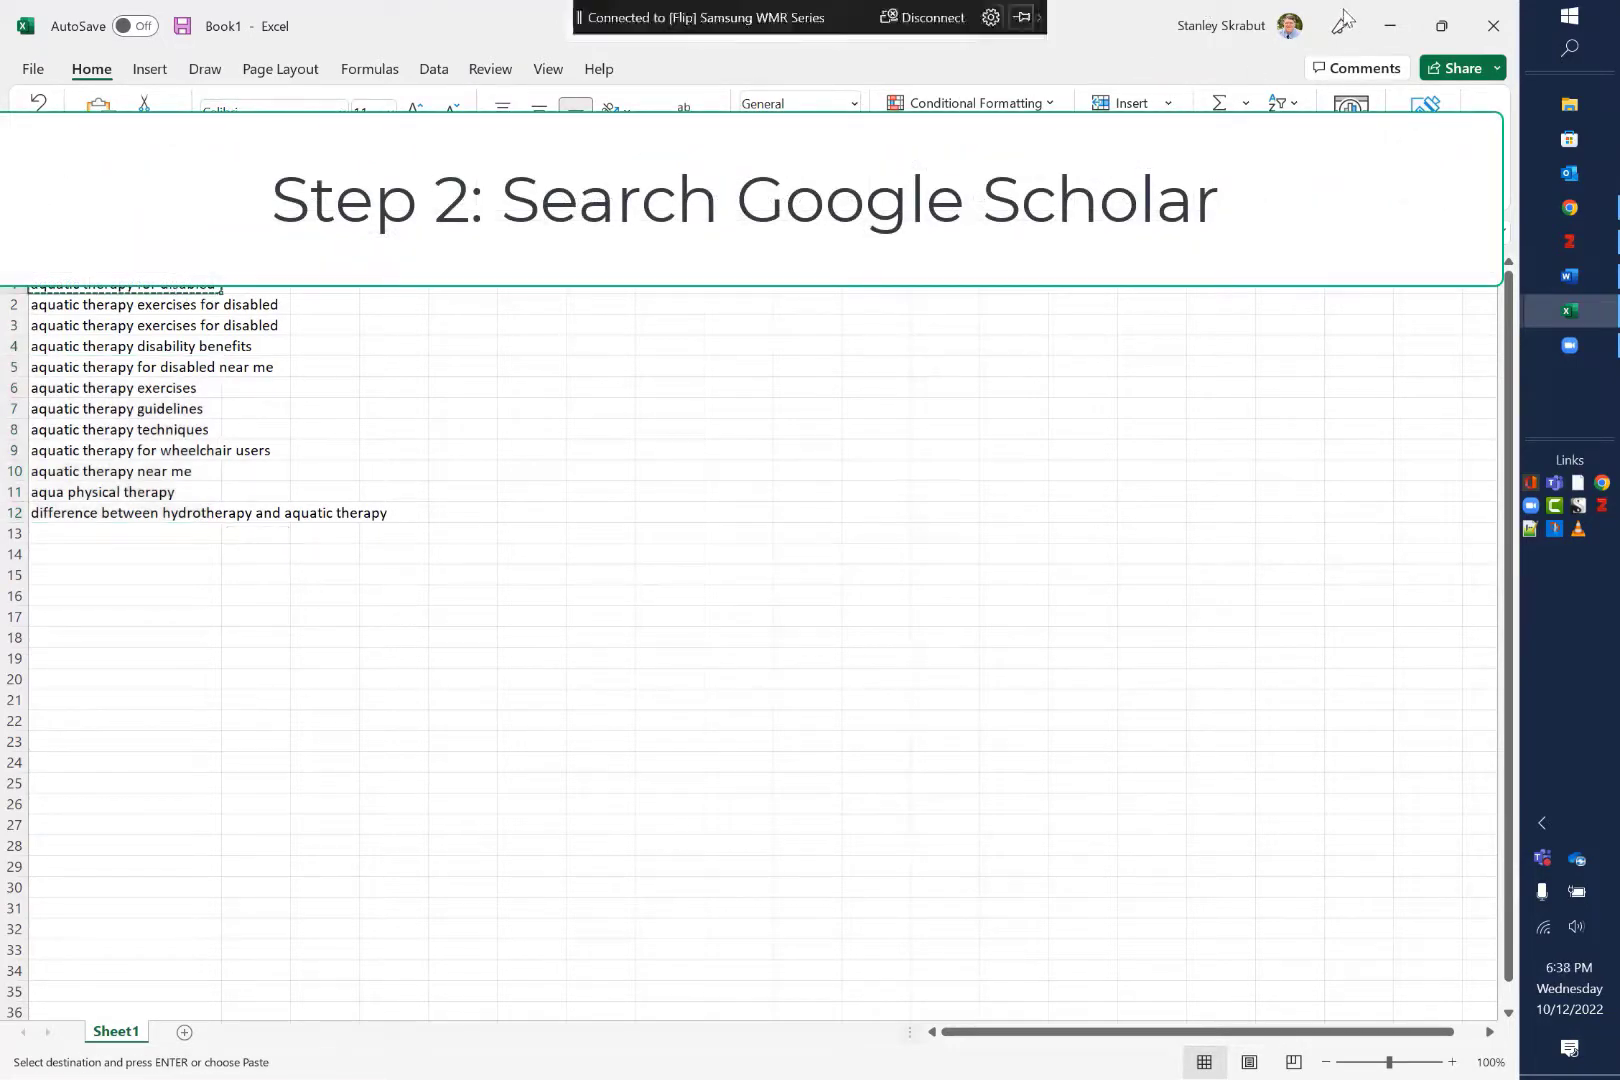
{"action": "left_click", "coordinate": [1389, 25]}
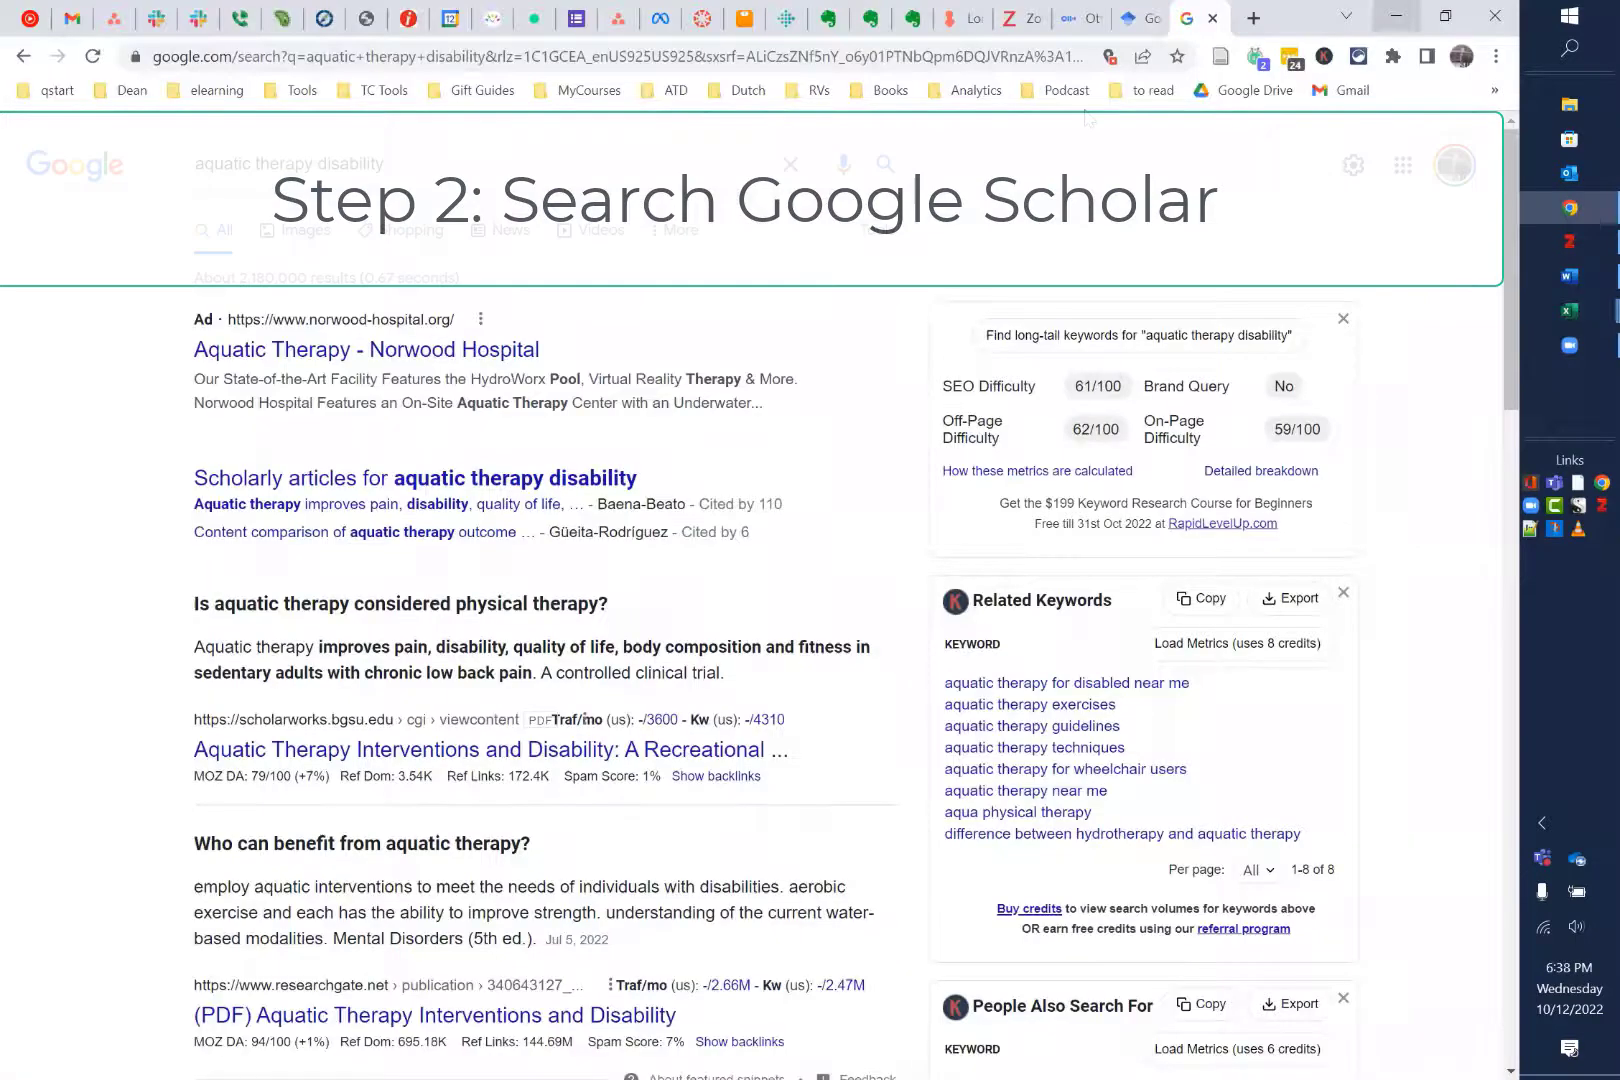
{"action": "left_click", "coordinate": [1137, 25]}
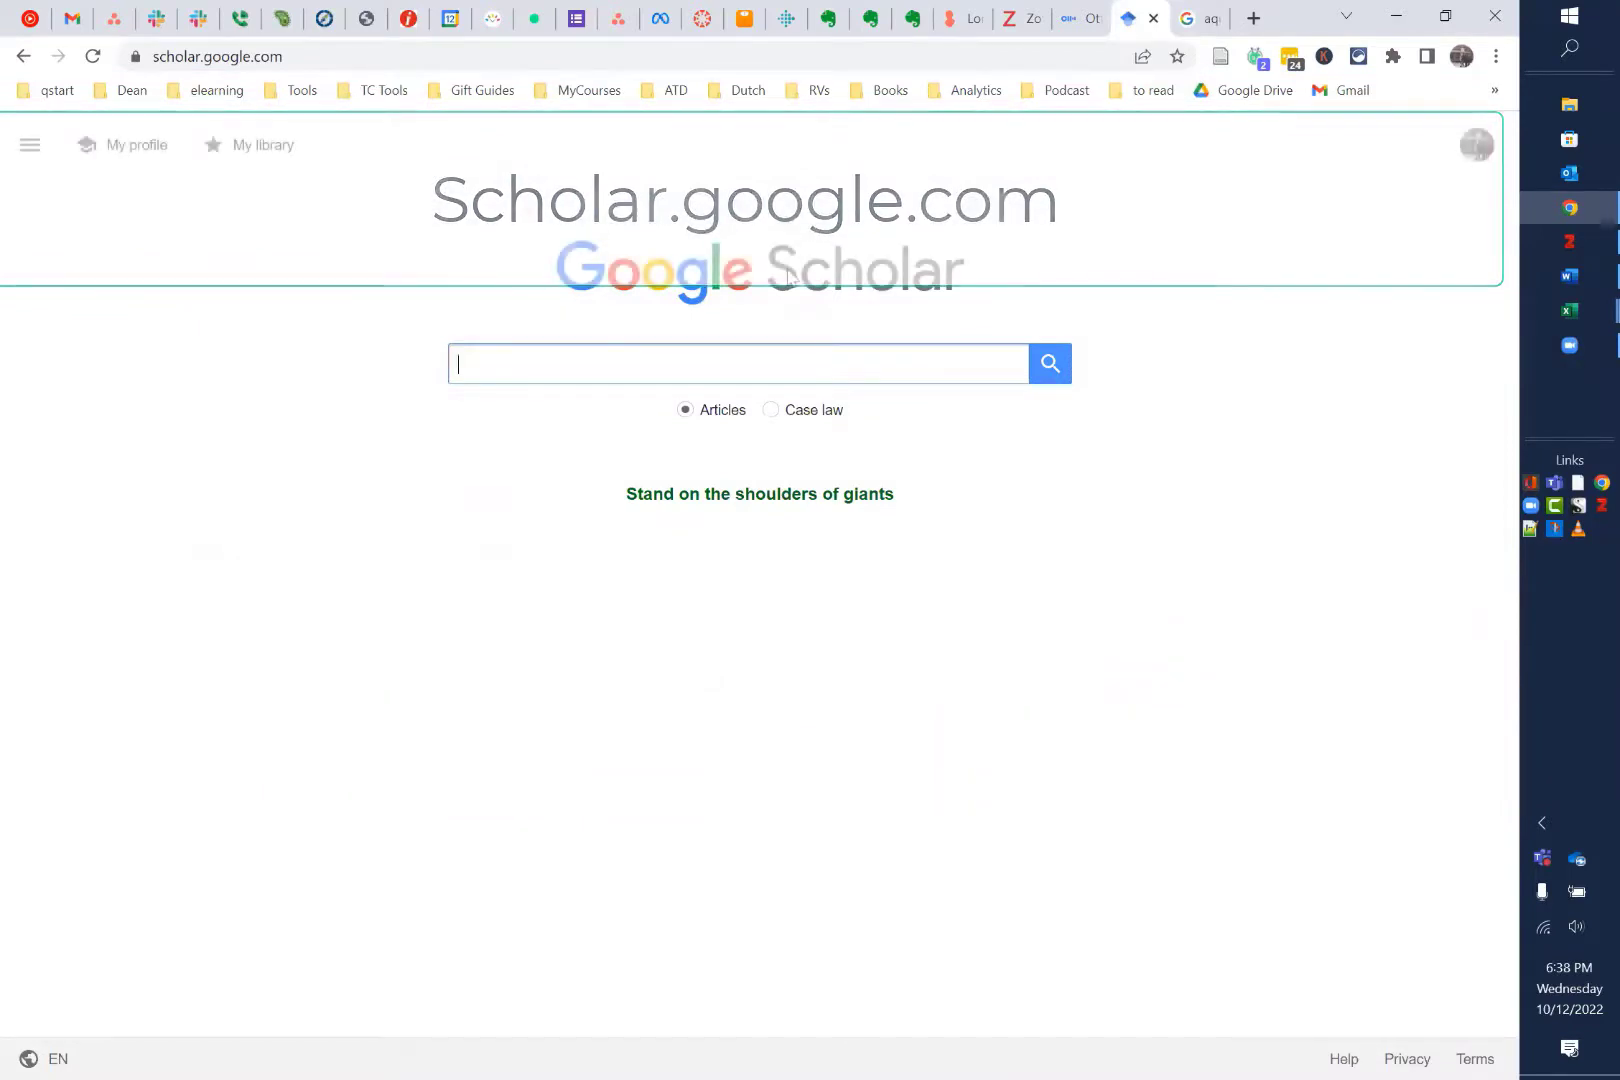
{"action": "key", "text": "ctrl+v"}
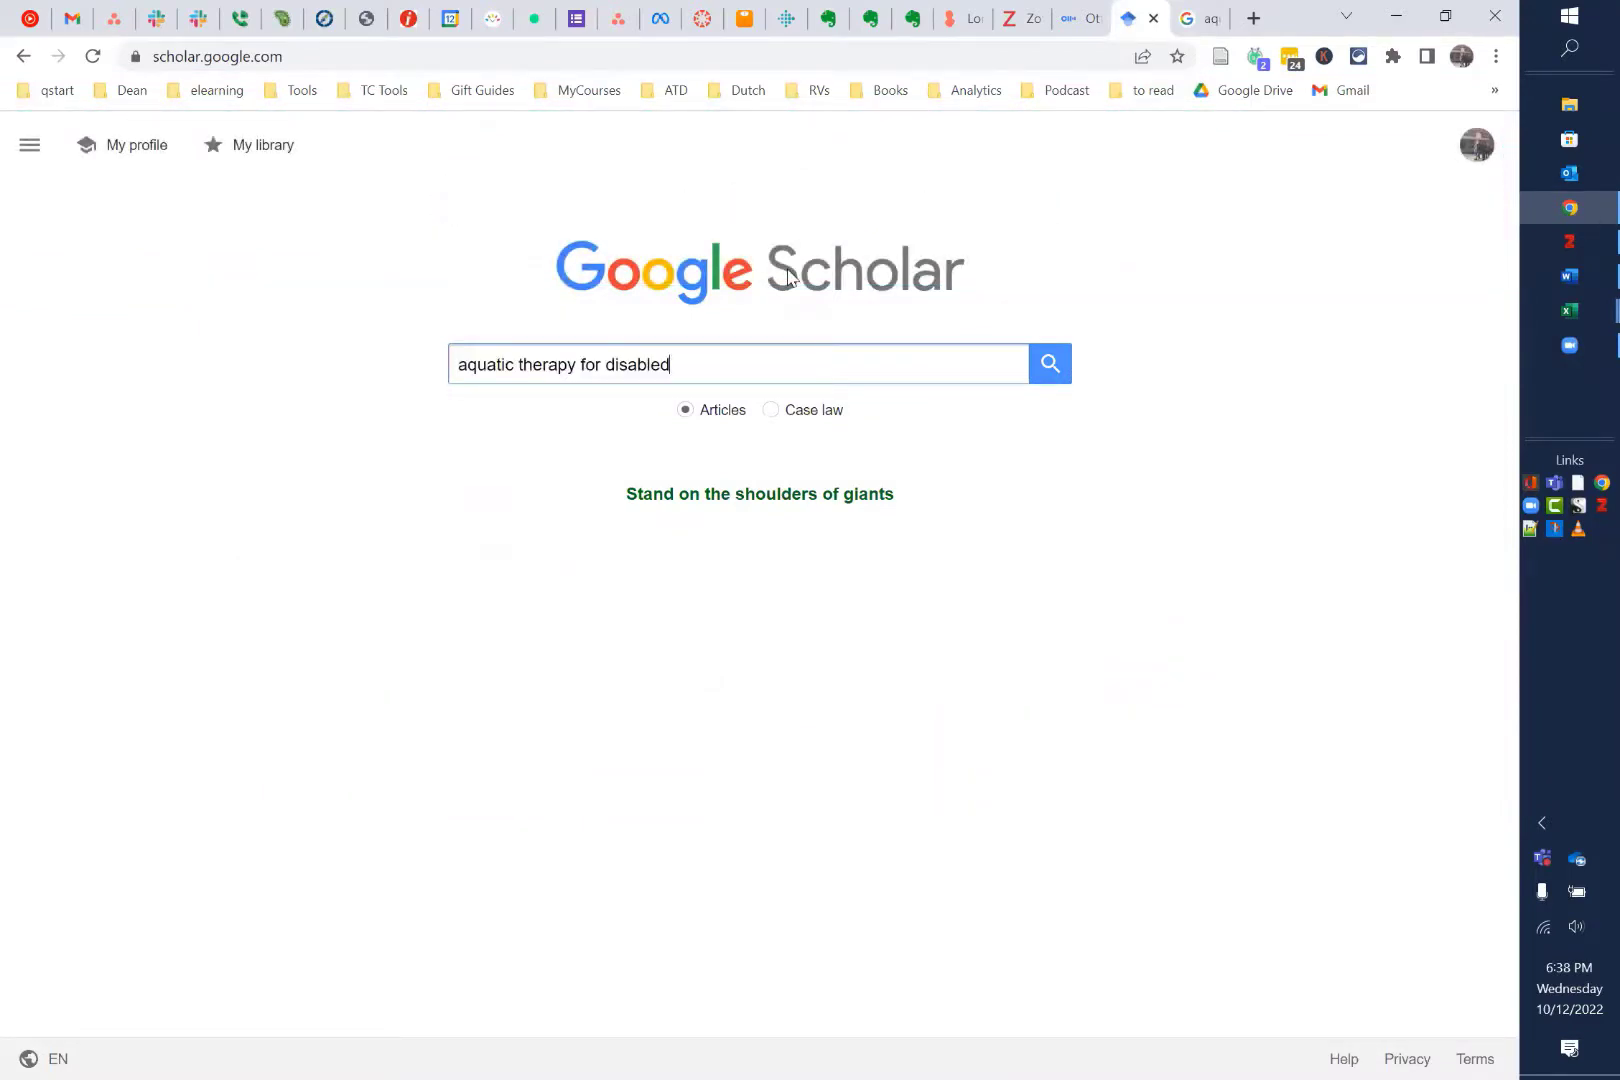
{"action": "key", "text": "Return"}
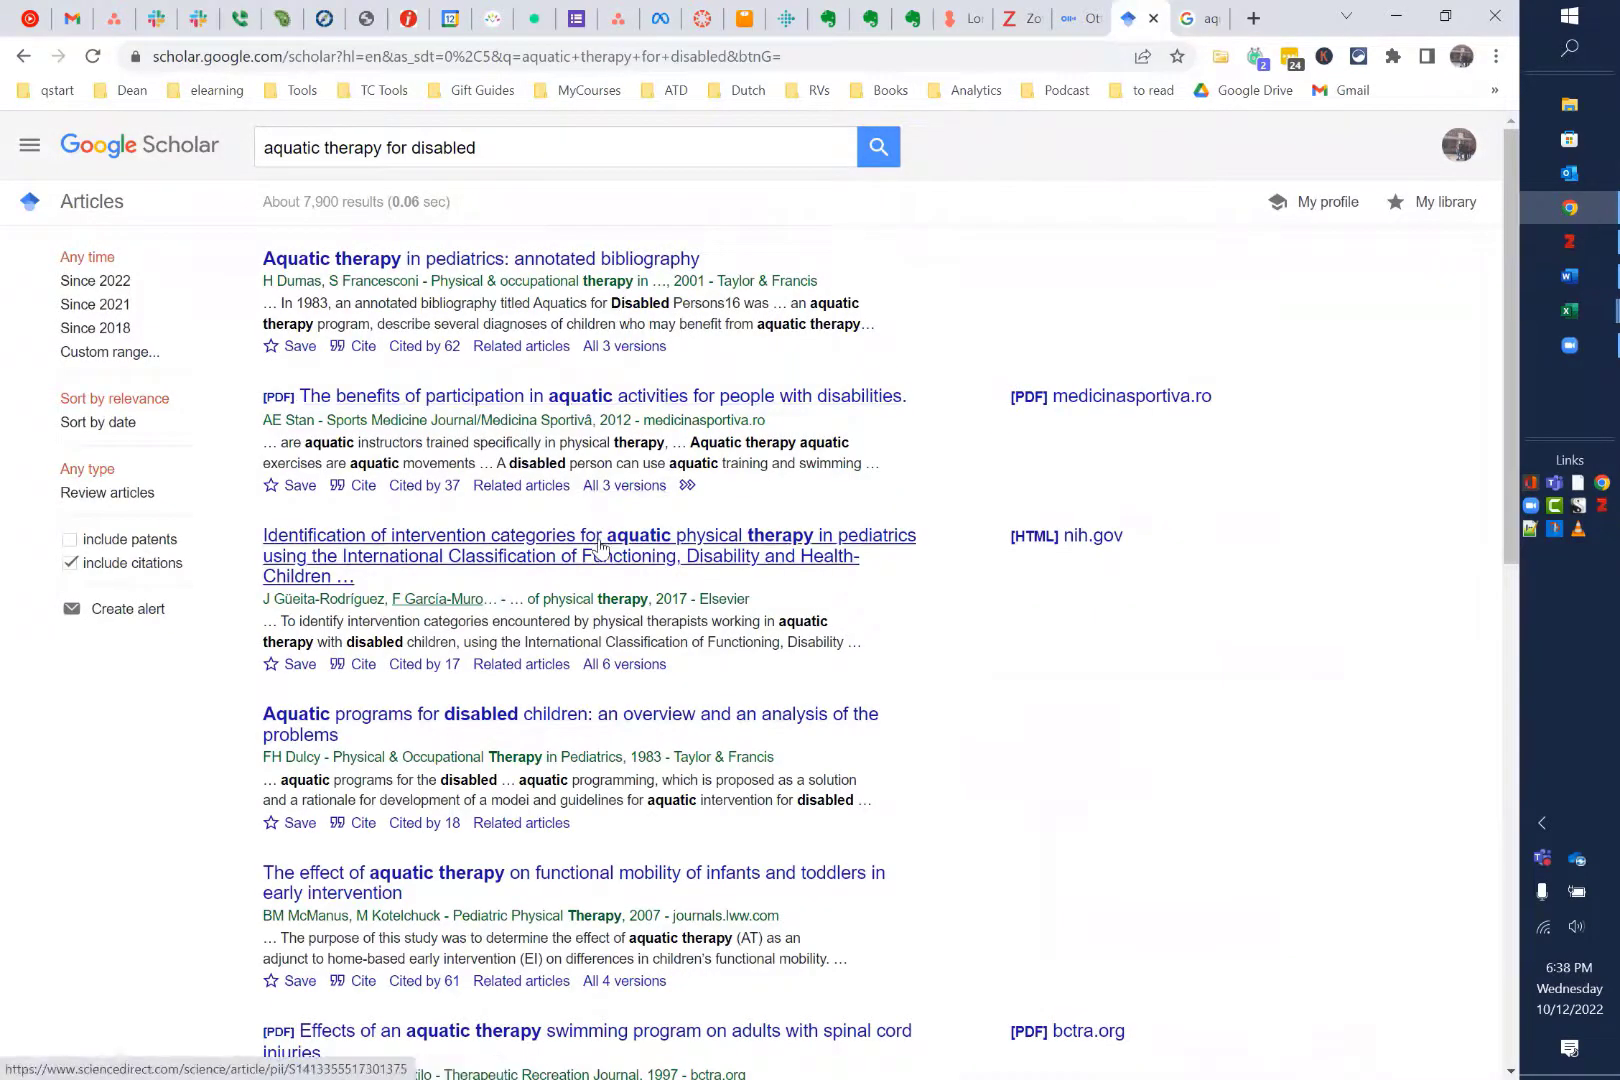
Skim the Google Scholar results and exclude citations from them
{"action": "scroll", "coordinate": [600, 545], "scroll_direction": "down", "scroll_amount": 10}
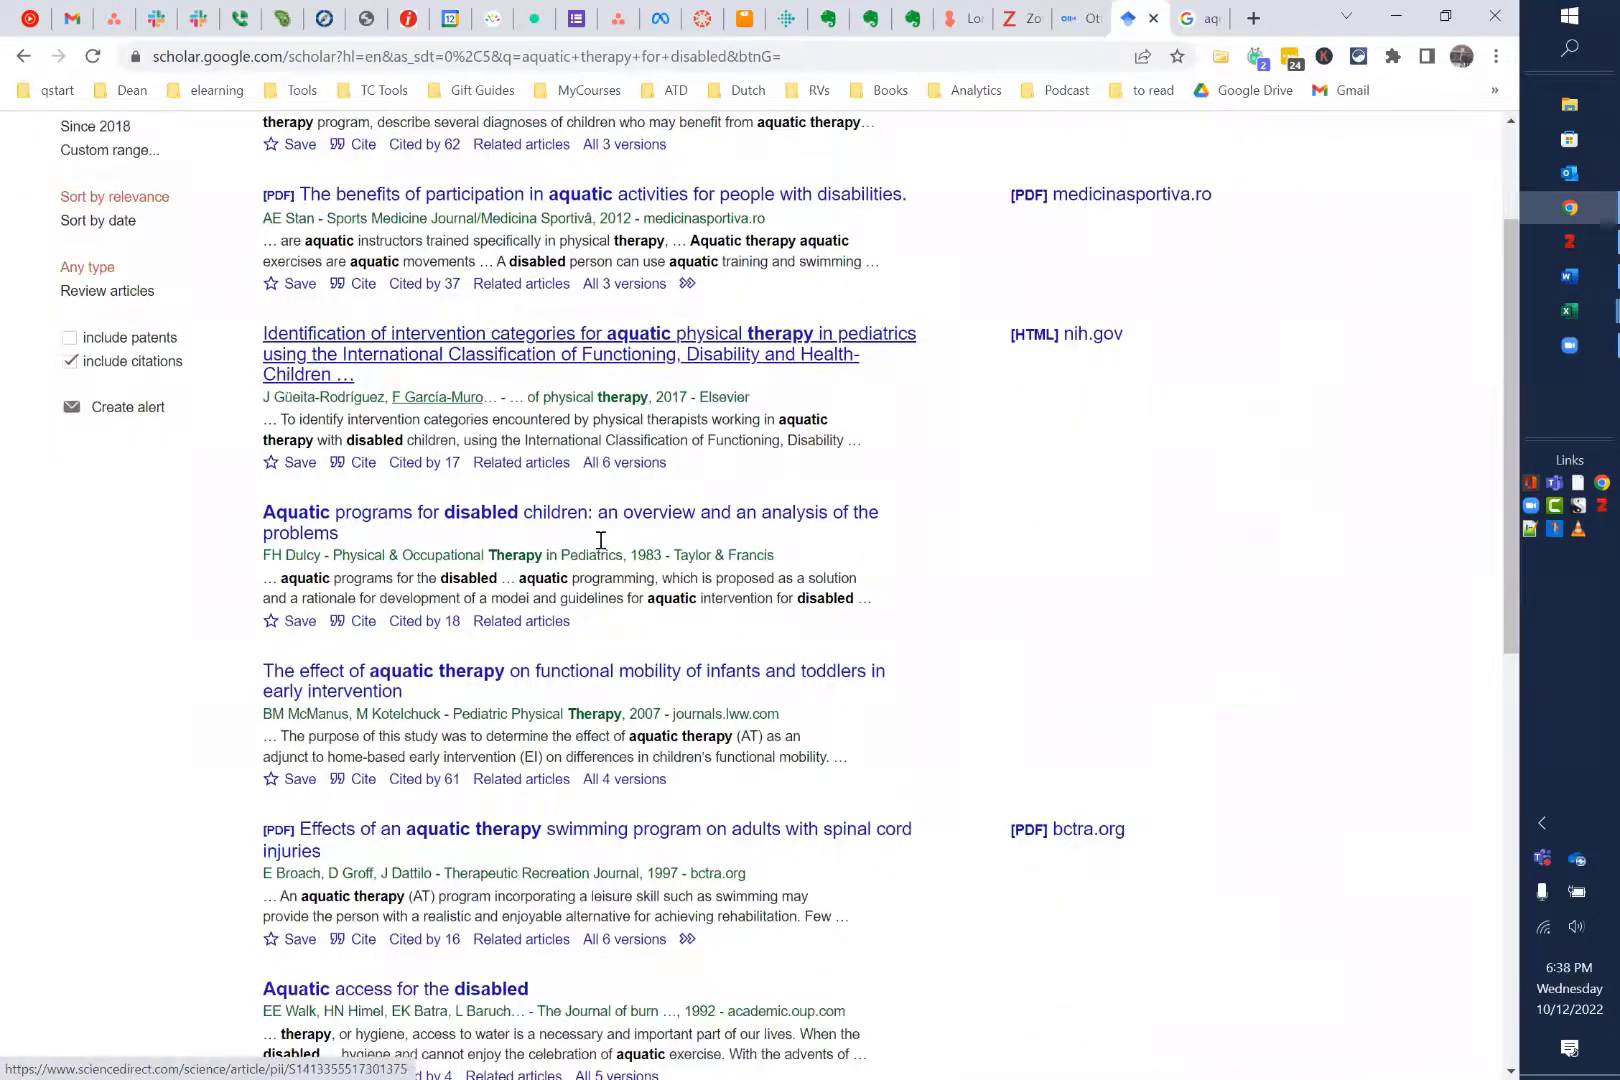
{"action": "scroll", "coordinate": [600, 545], "scroll_direction": "up", "scroll_amount": 10}
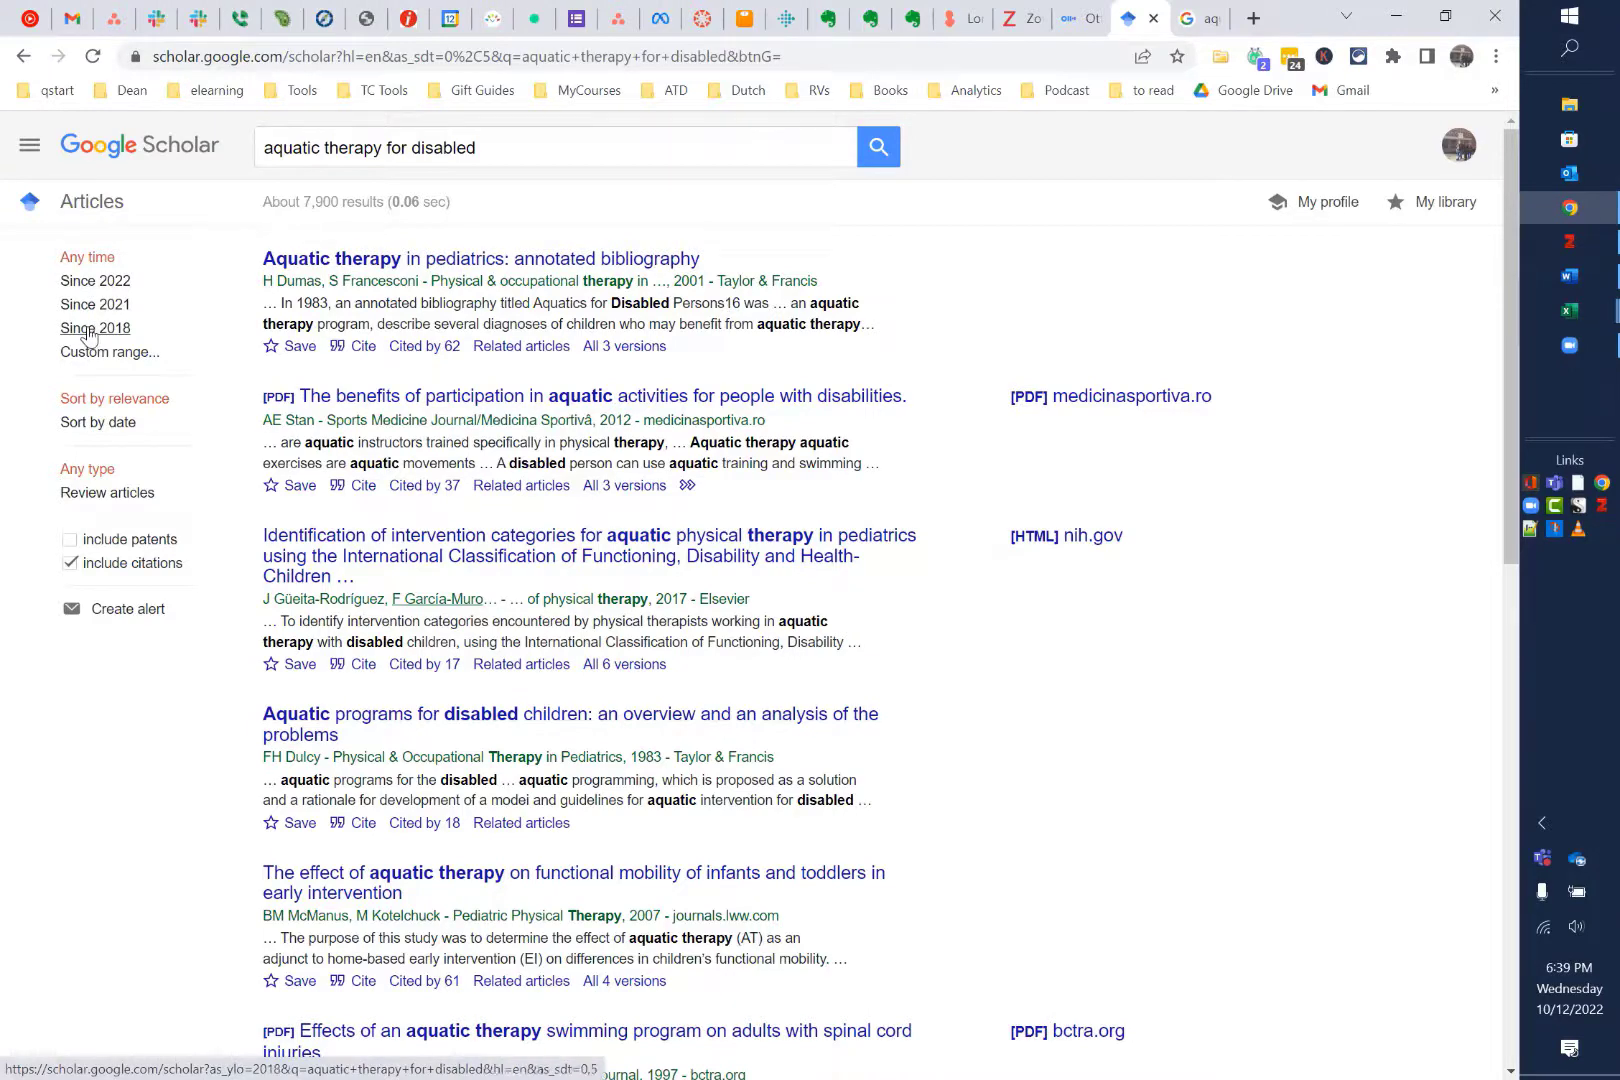
{"action": "left_click", "coordinate": [69, 566]}
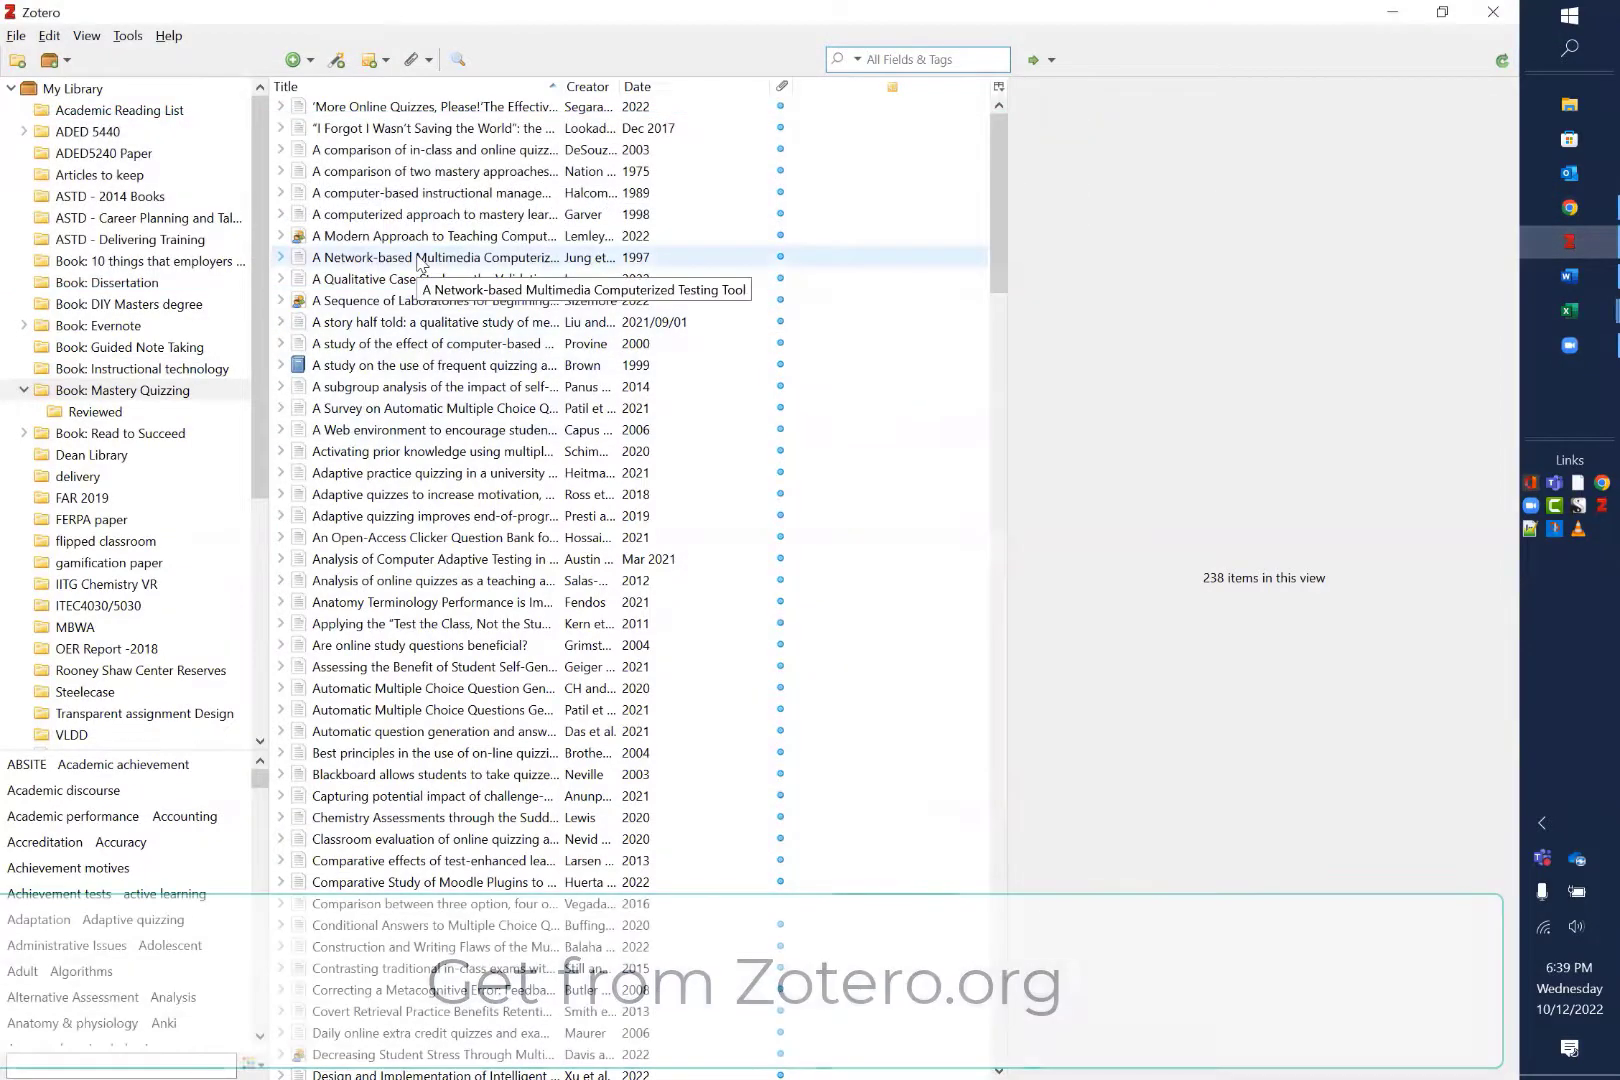
In Zotero, look through My Library and the ADED5240 Paper, ADED 5440, flipped classroom and FERPA paper collections
{"action": "left_click", "coordinate": [49, 92]}
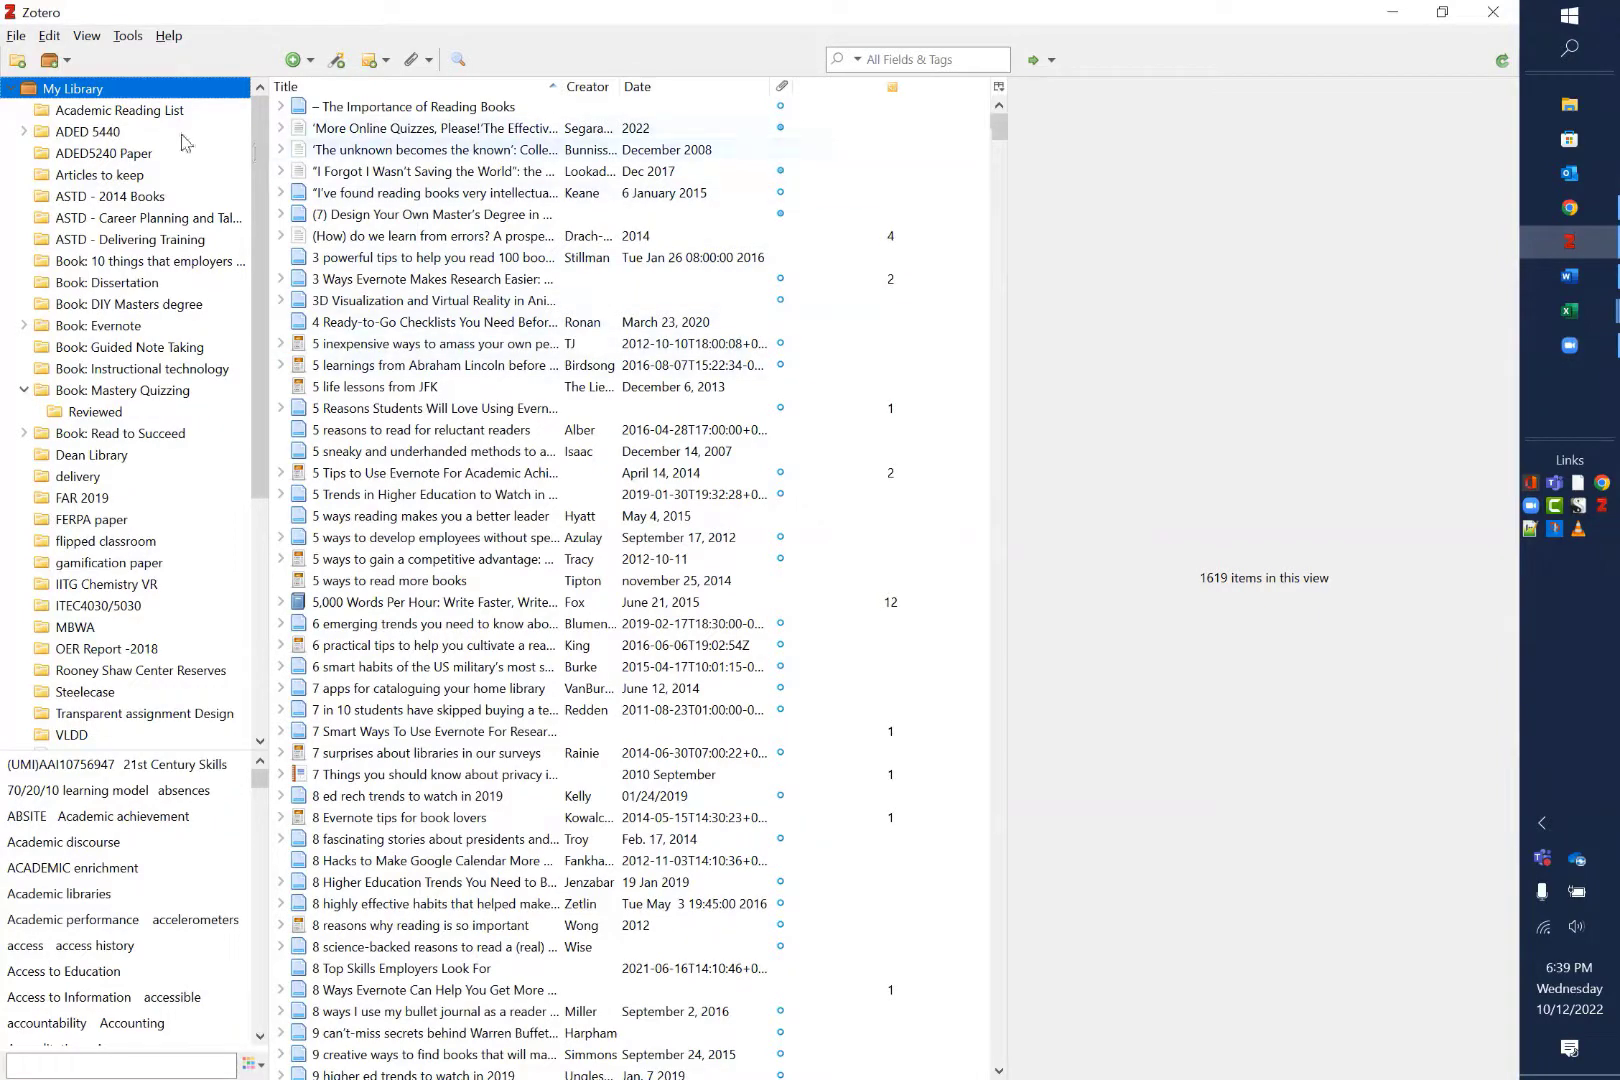
{"action": "left_click", "coordinate": [77, 155]}
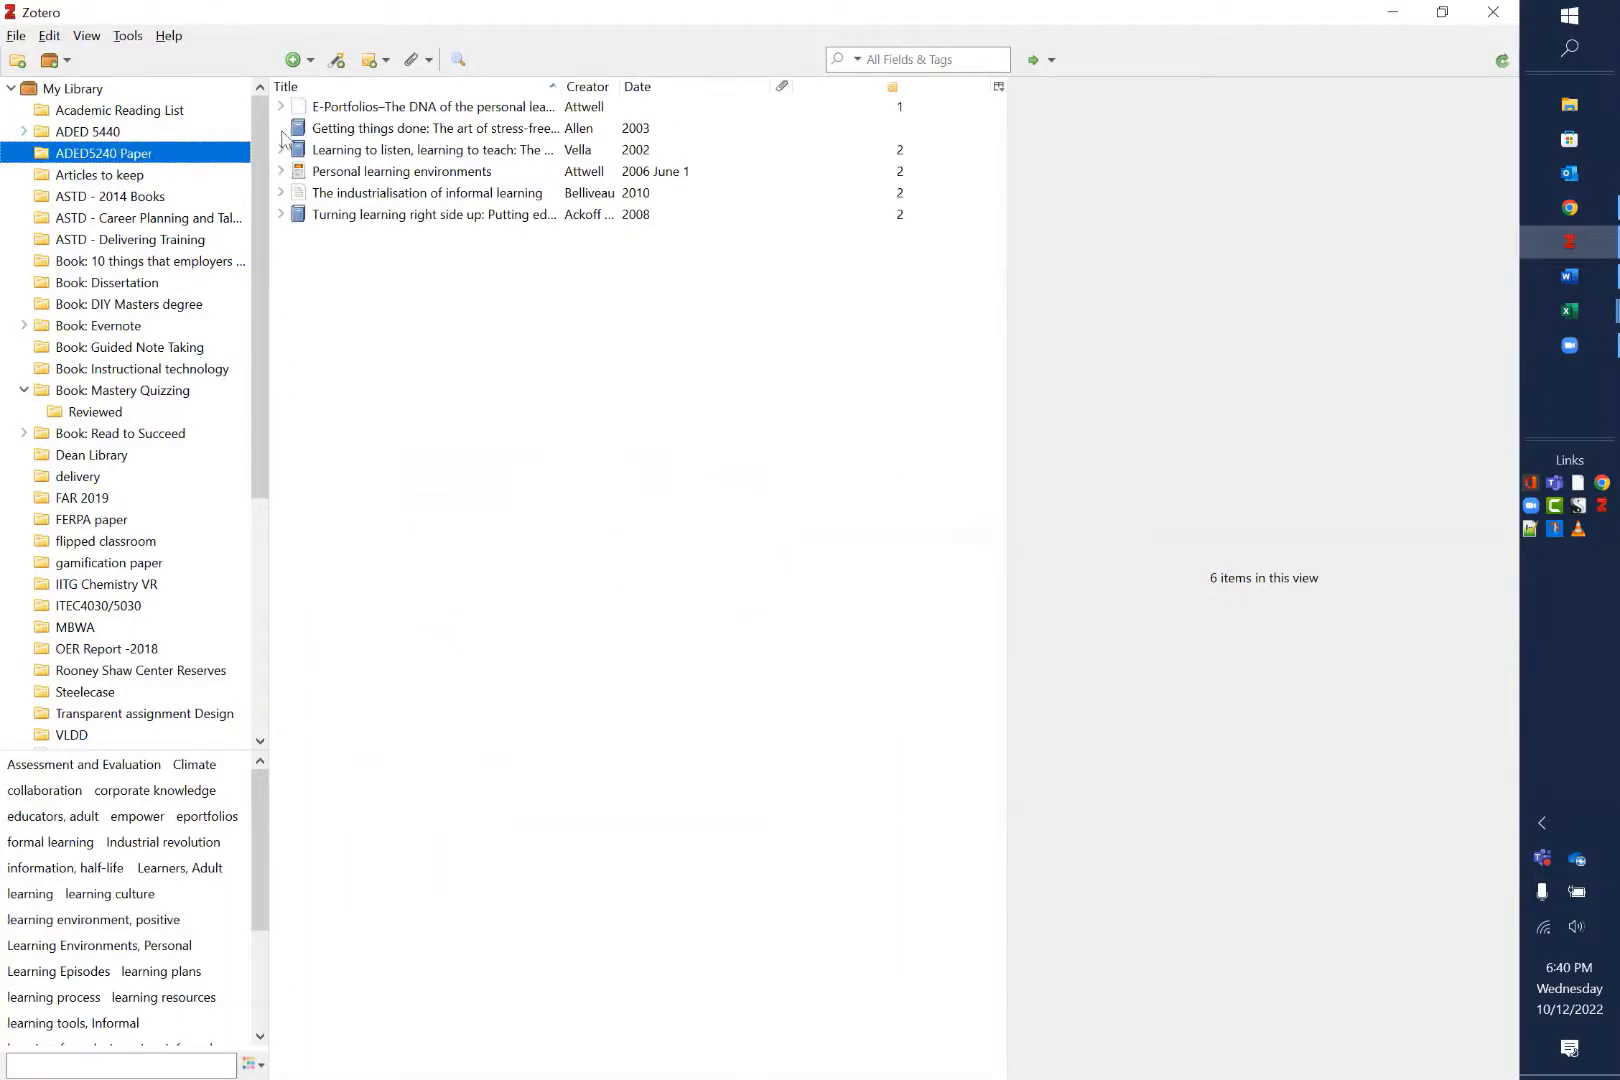
{"action": "left_click", "coordinate": [66, 132]}
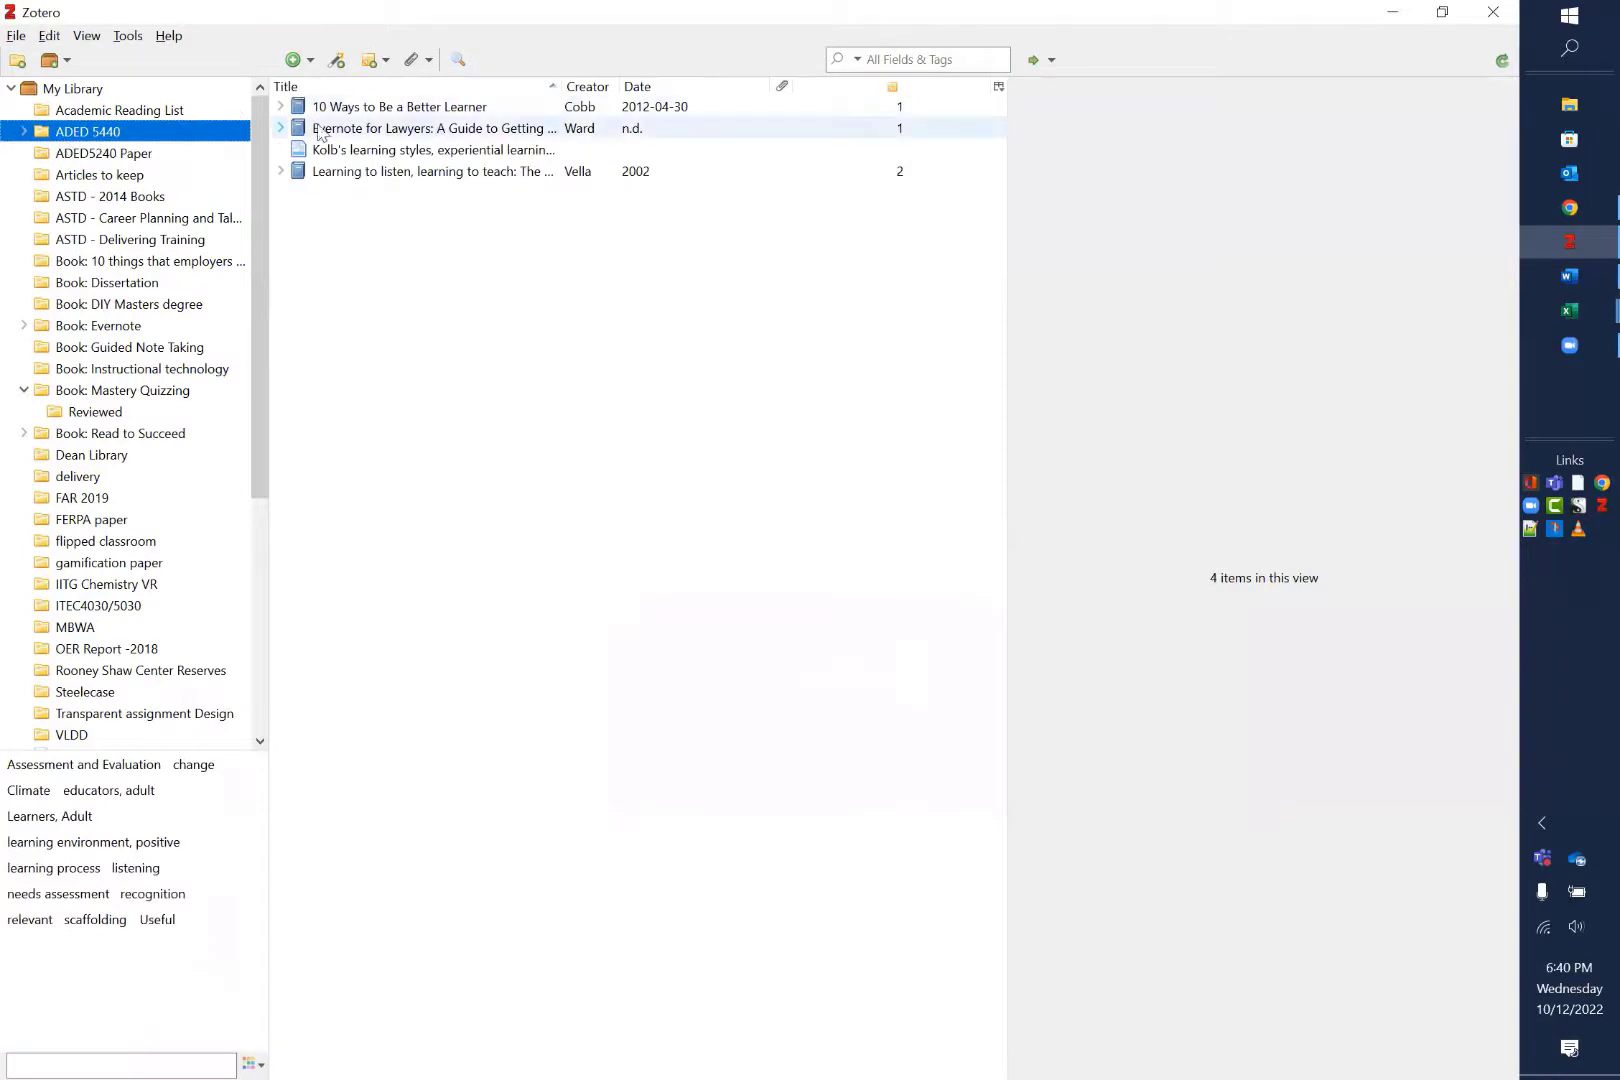
{"action": "left_click", "coordinate": [80, 543]}
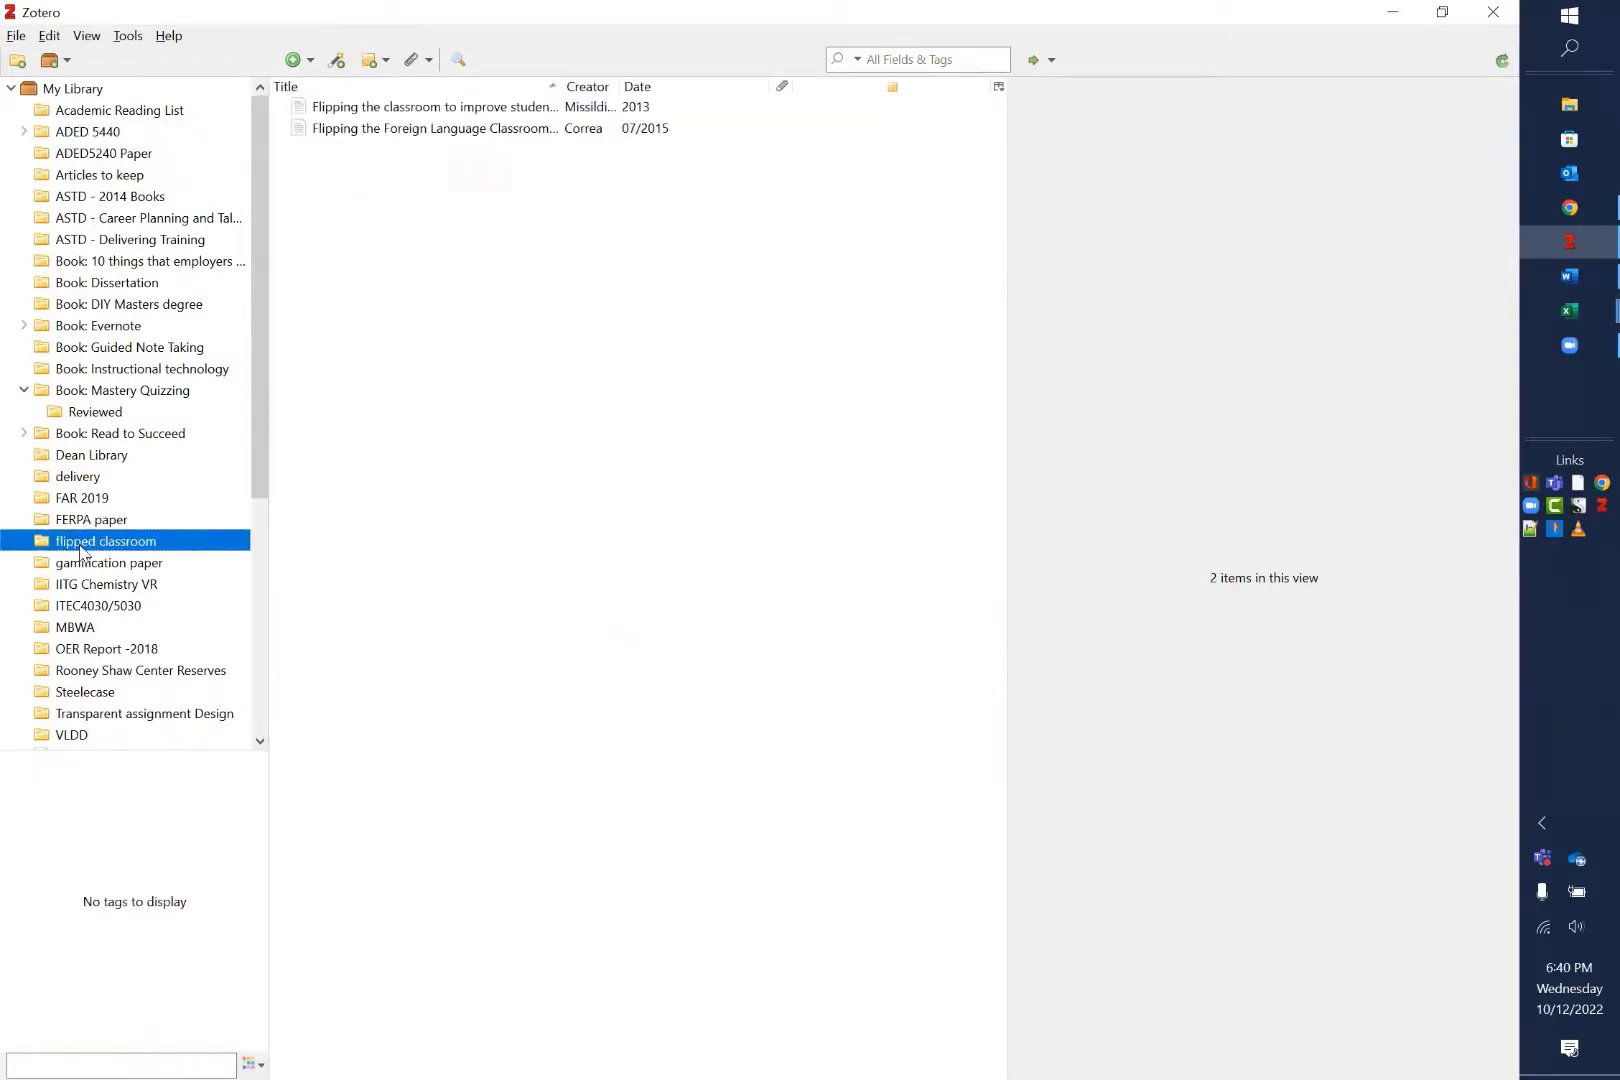
{"action": "left_click", "coordinate": [84, 520]}
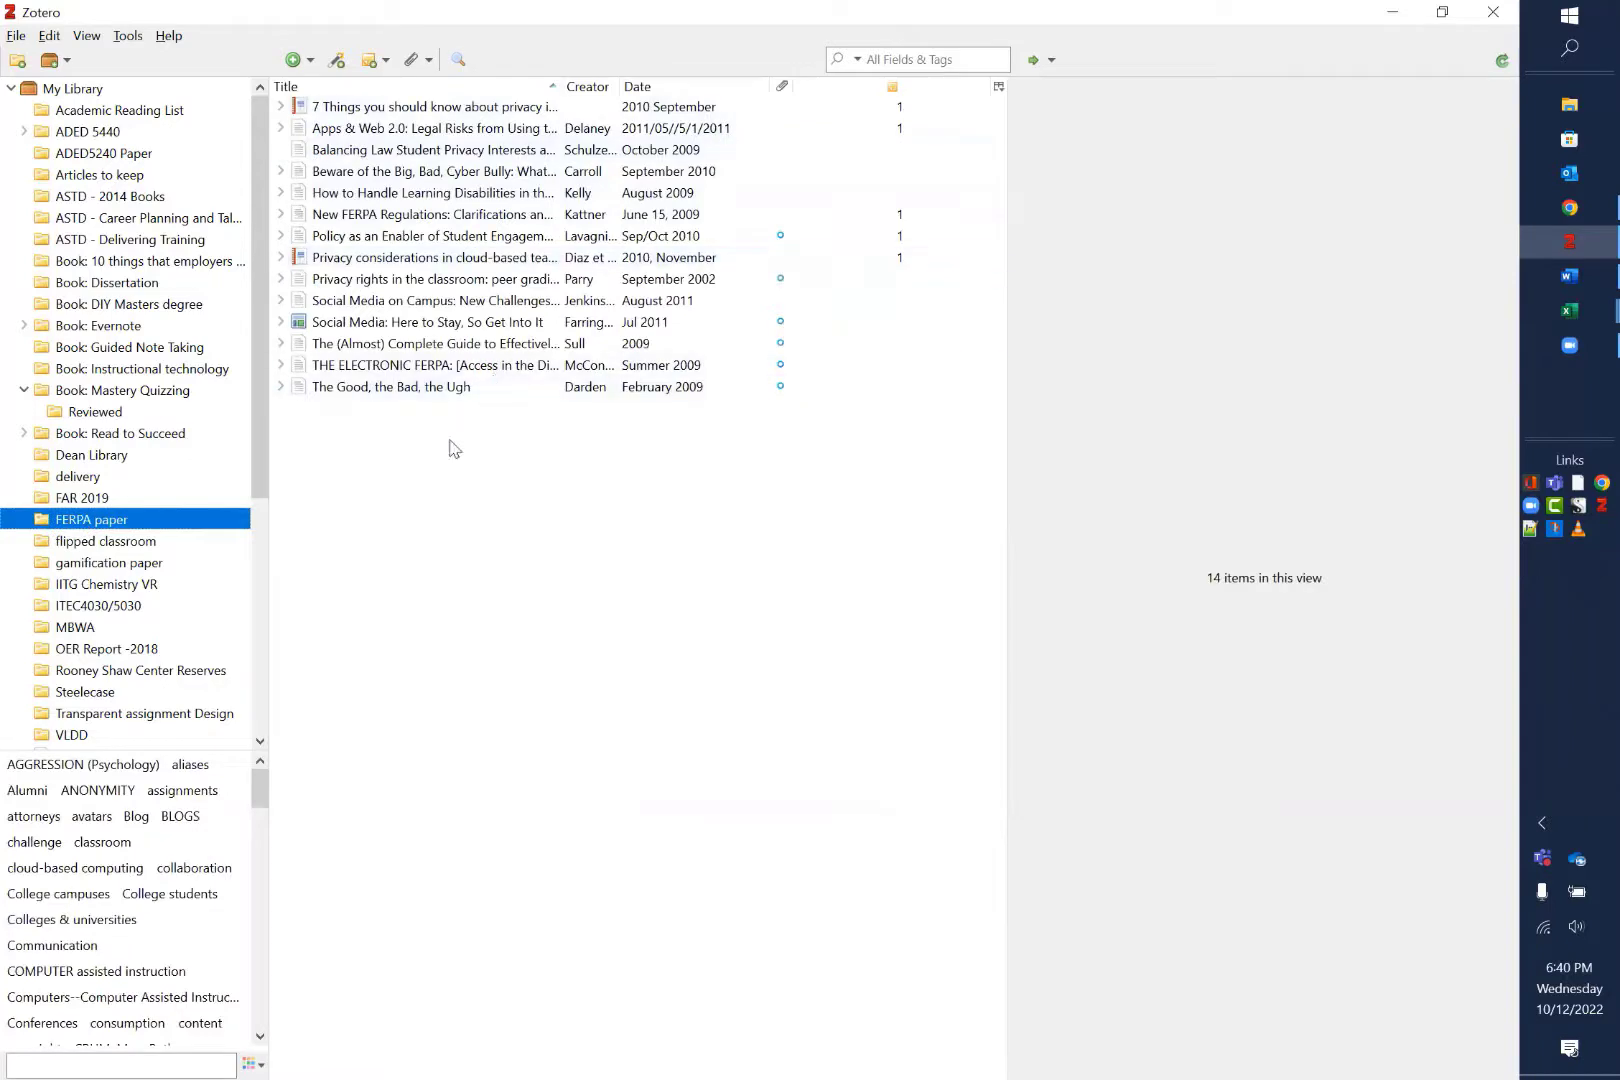
Create a new collection named "Aquatic Therapy" under My Library
{"action": "left_click", "coordinate": [74, 89]}
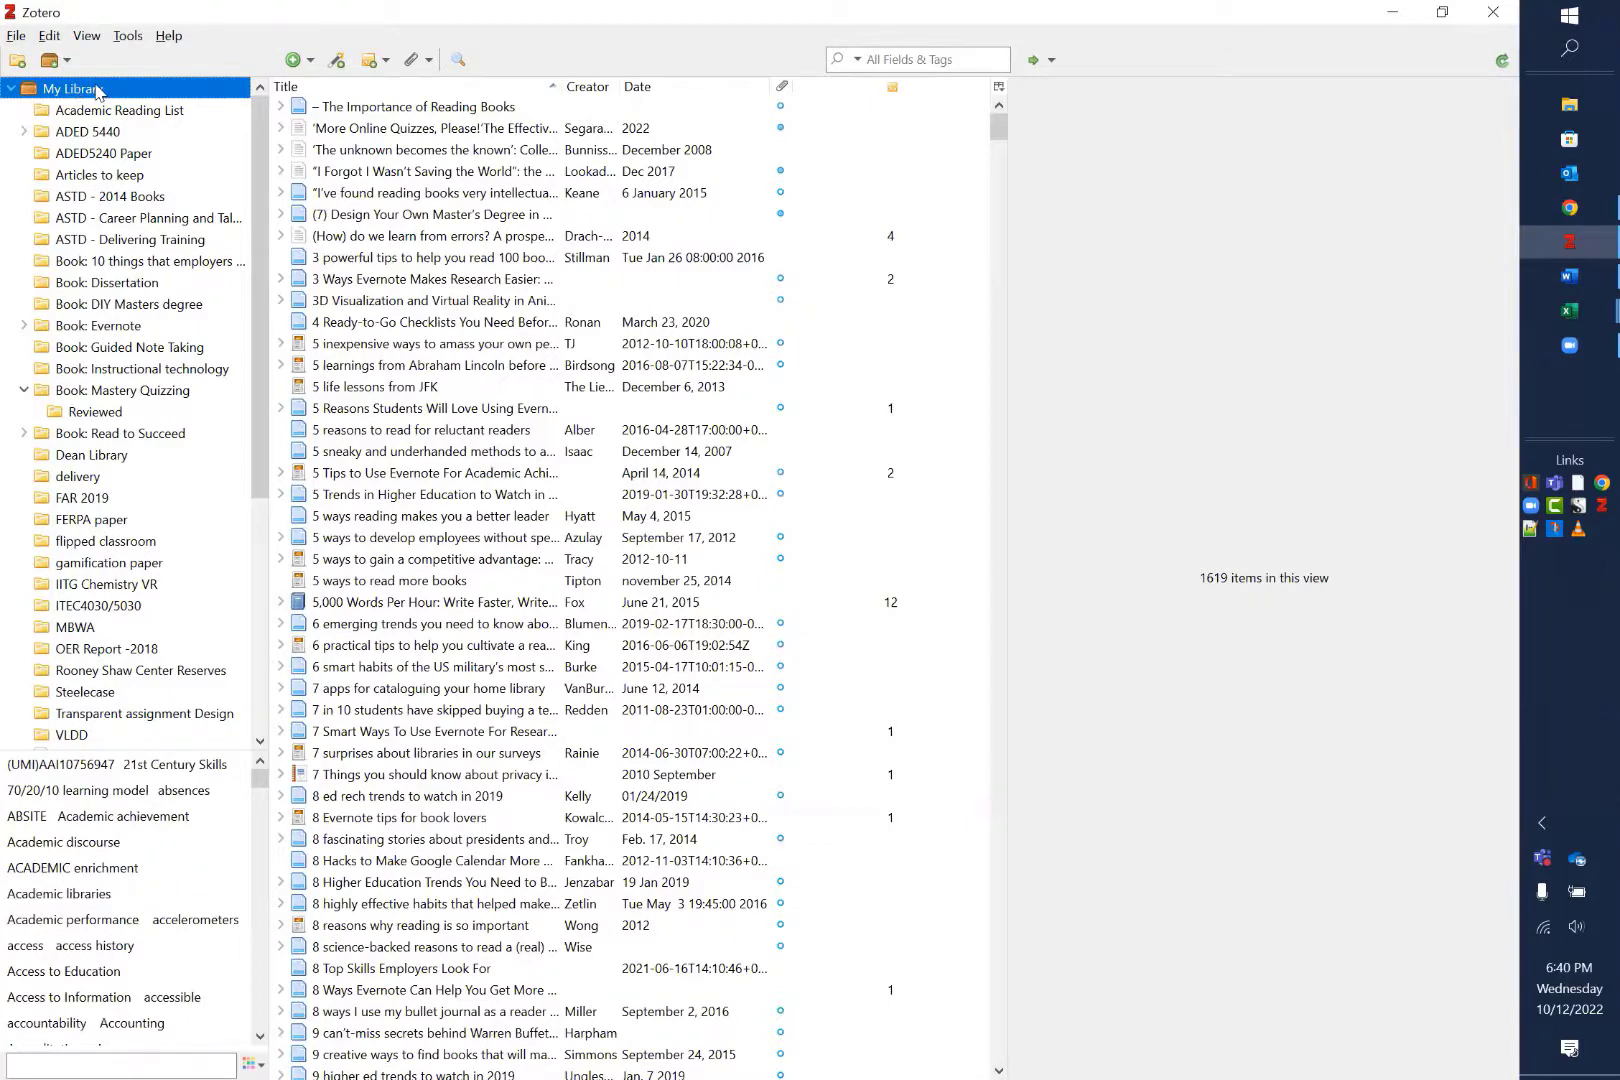
{"action": "left_click", "coordinate": [18, 62]}
{"action": "type", "text": "Aquatic Therapy"}
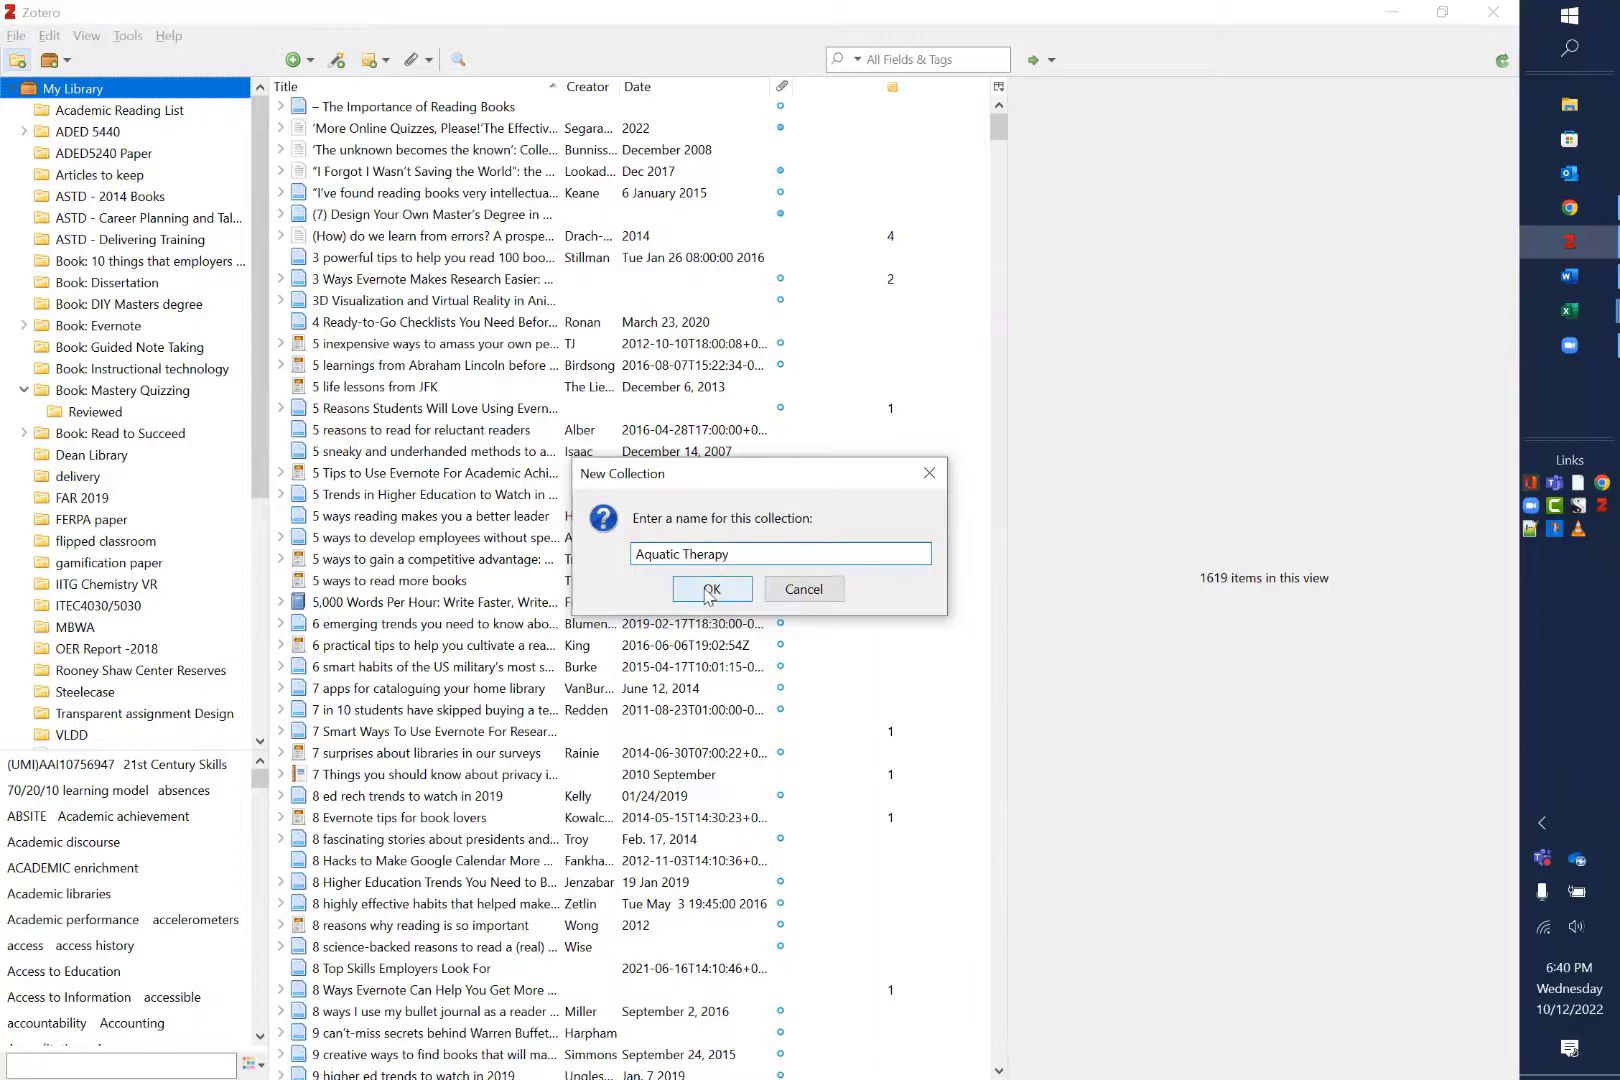
{"action": "left_click", "coordinate": [709, 592]}
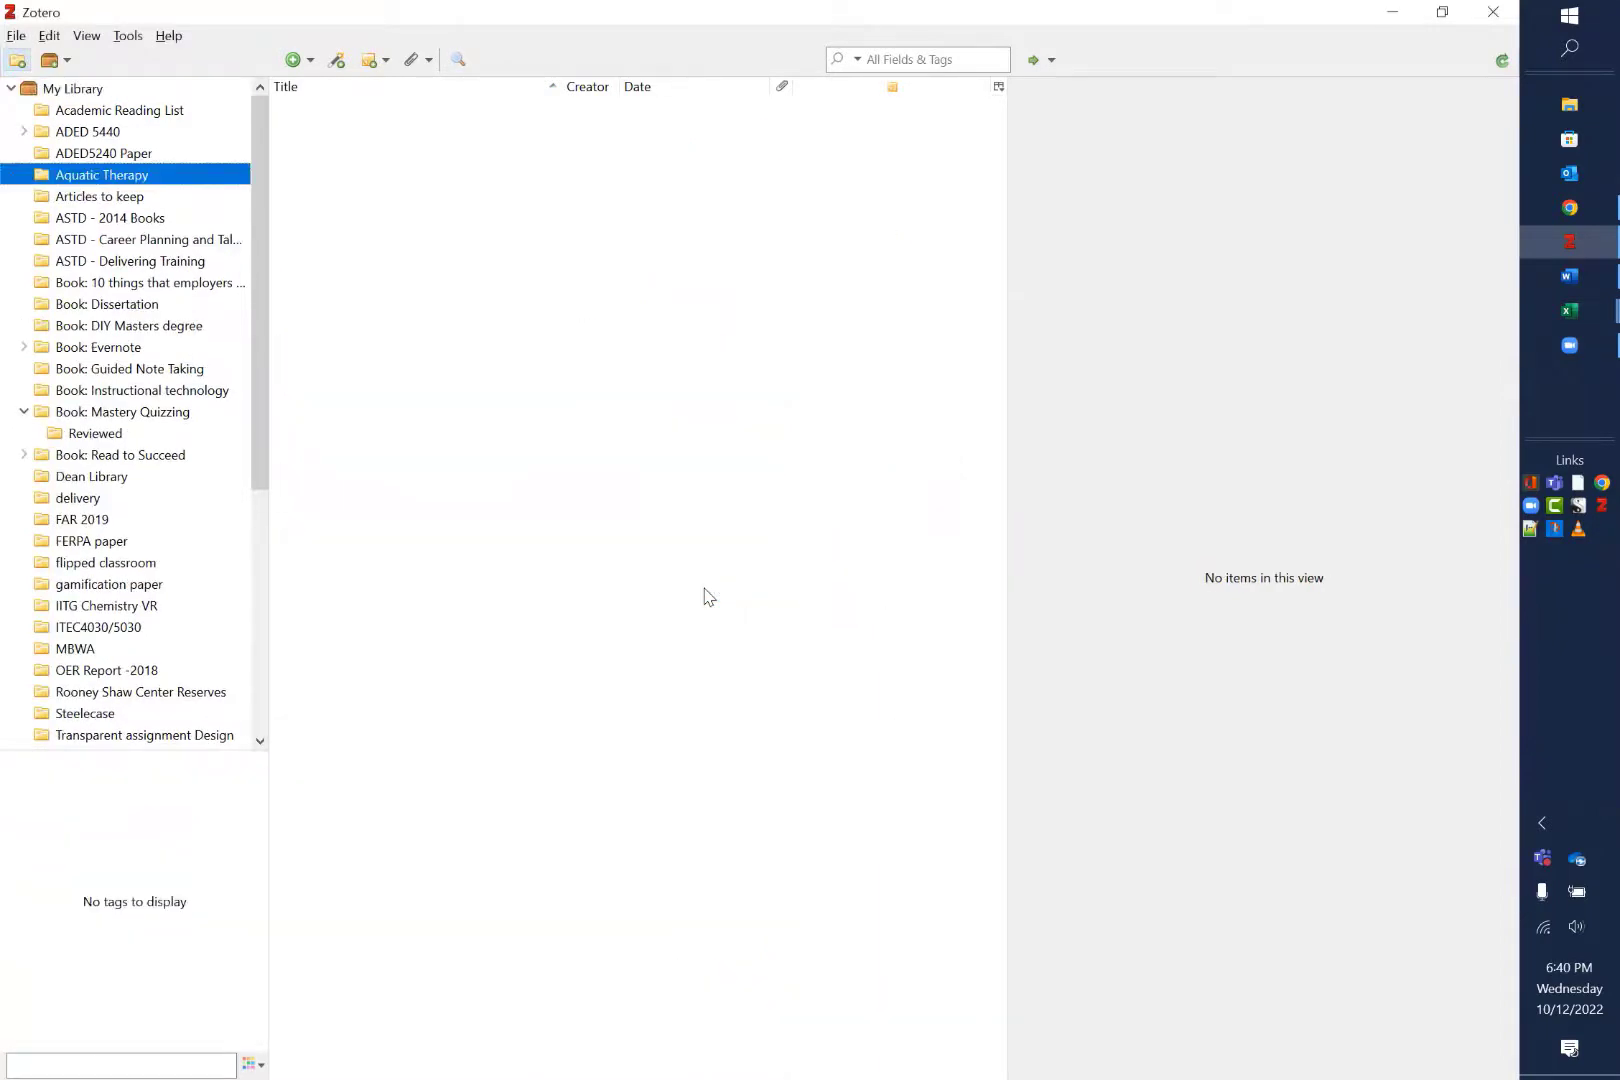
In Chrome, save the second, fourth, sixth, seventh, ninth and tenth Google Scholar results to Zotero's Aquatic Therapy collection
{"action": "left_click", "coordinate": [1393, 13]}
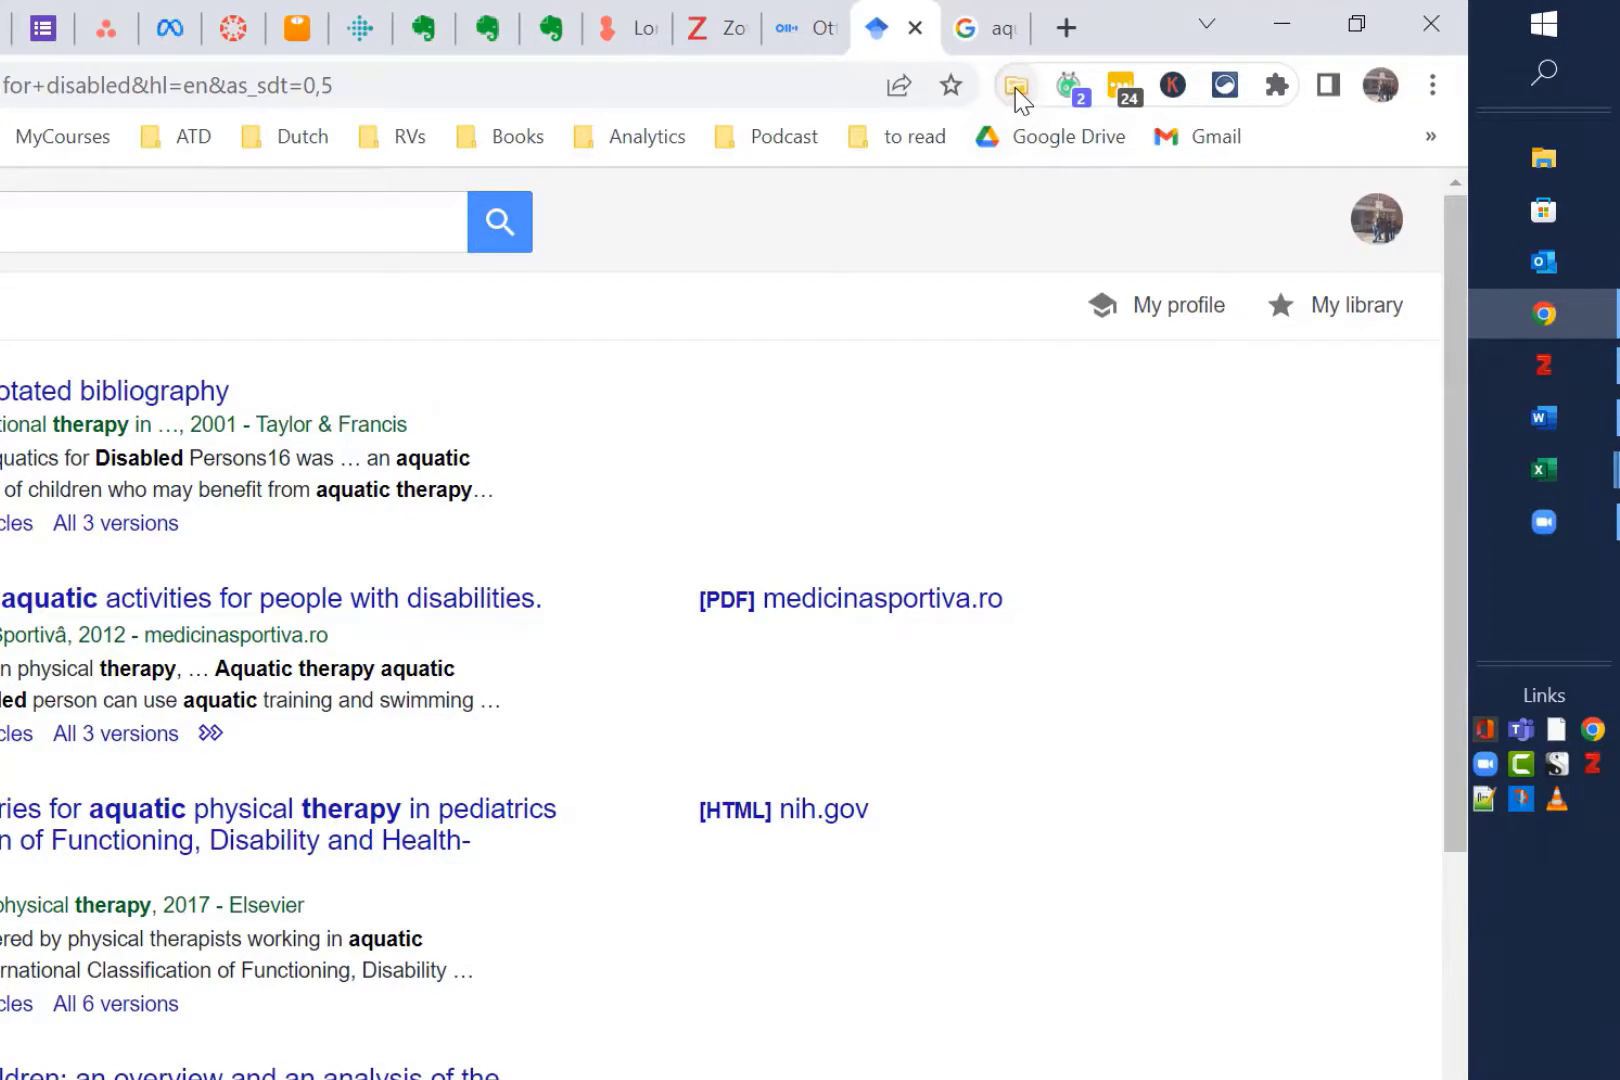
{"action": "left_click", "coordinate": [1016, 90]}
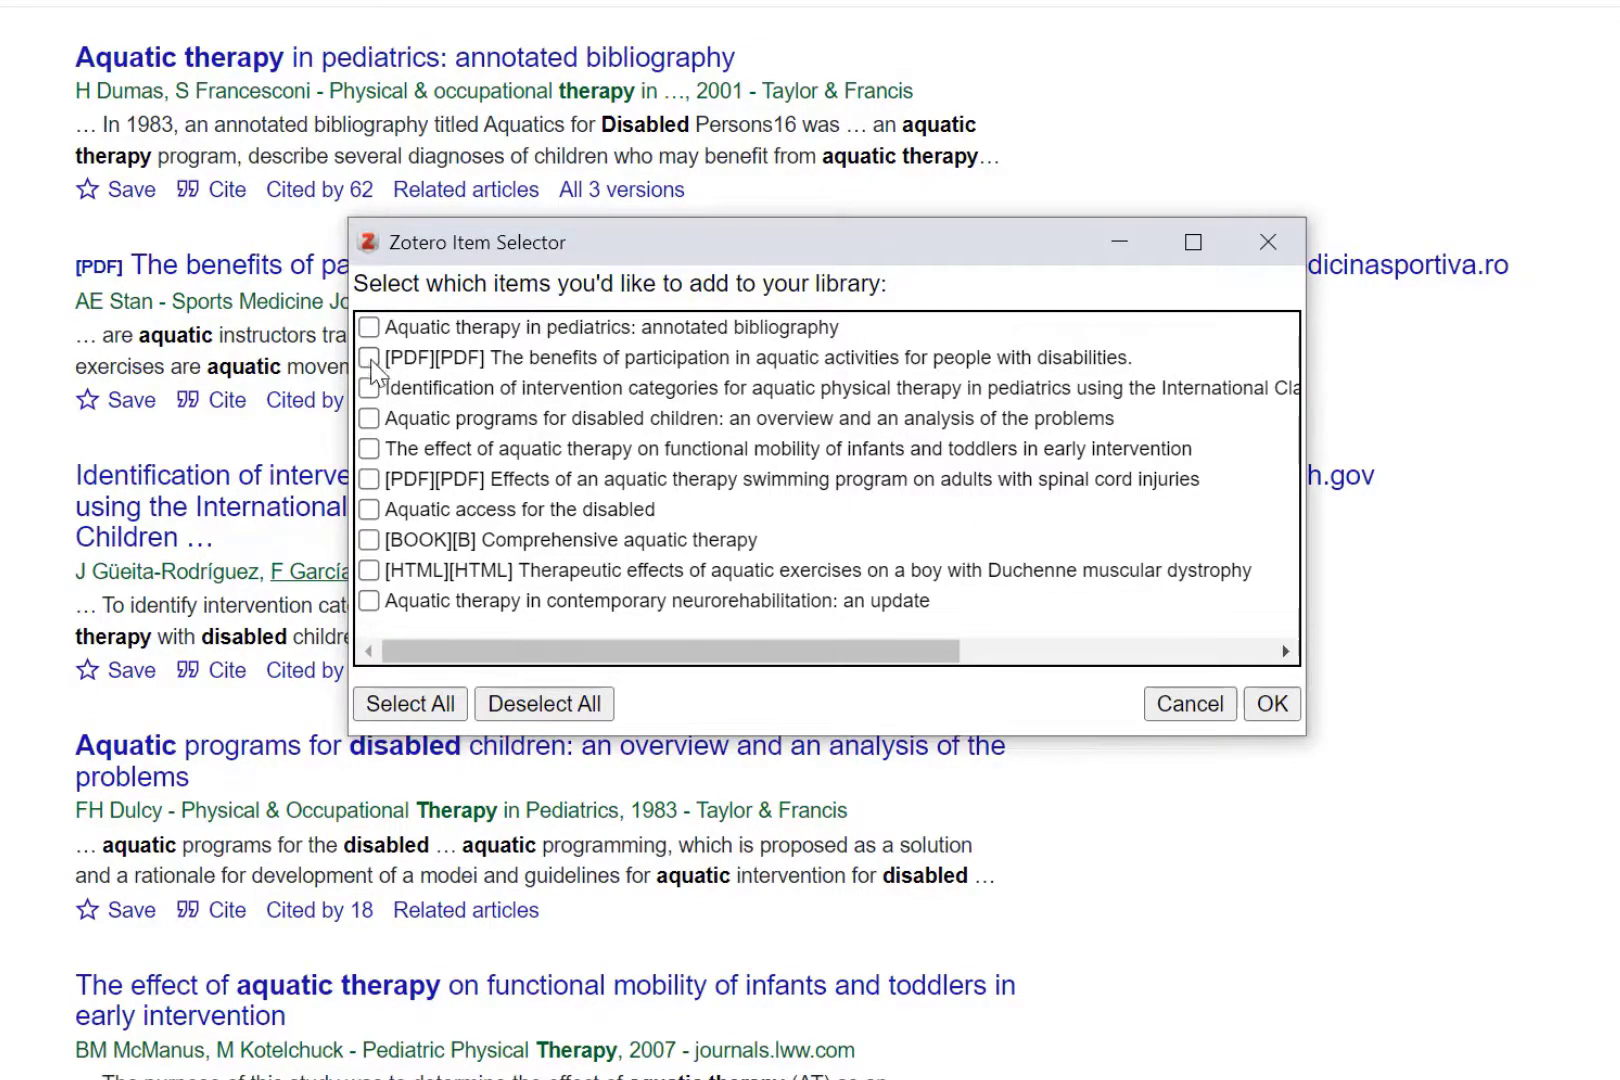
{"action": "left_click", "coordinate": [370, 358]}
{"action": "left_click", "coordinate": [368, 425]}
{"action": "left_click", "coordinate": [369, 480]}
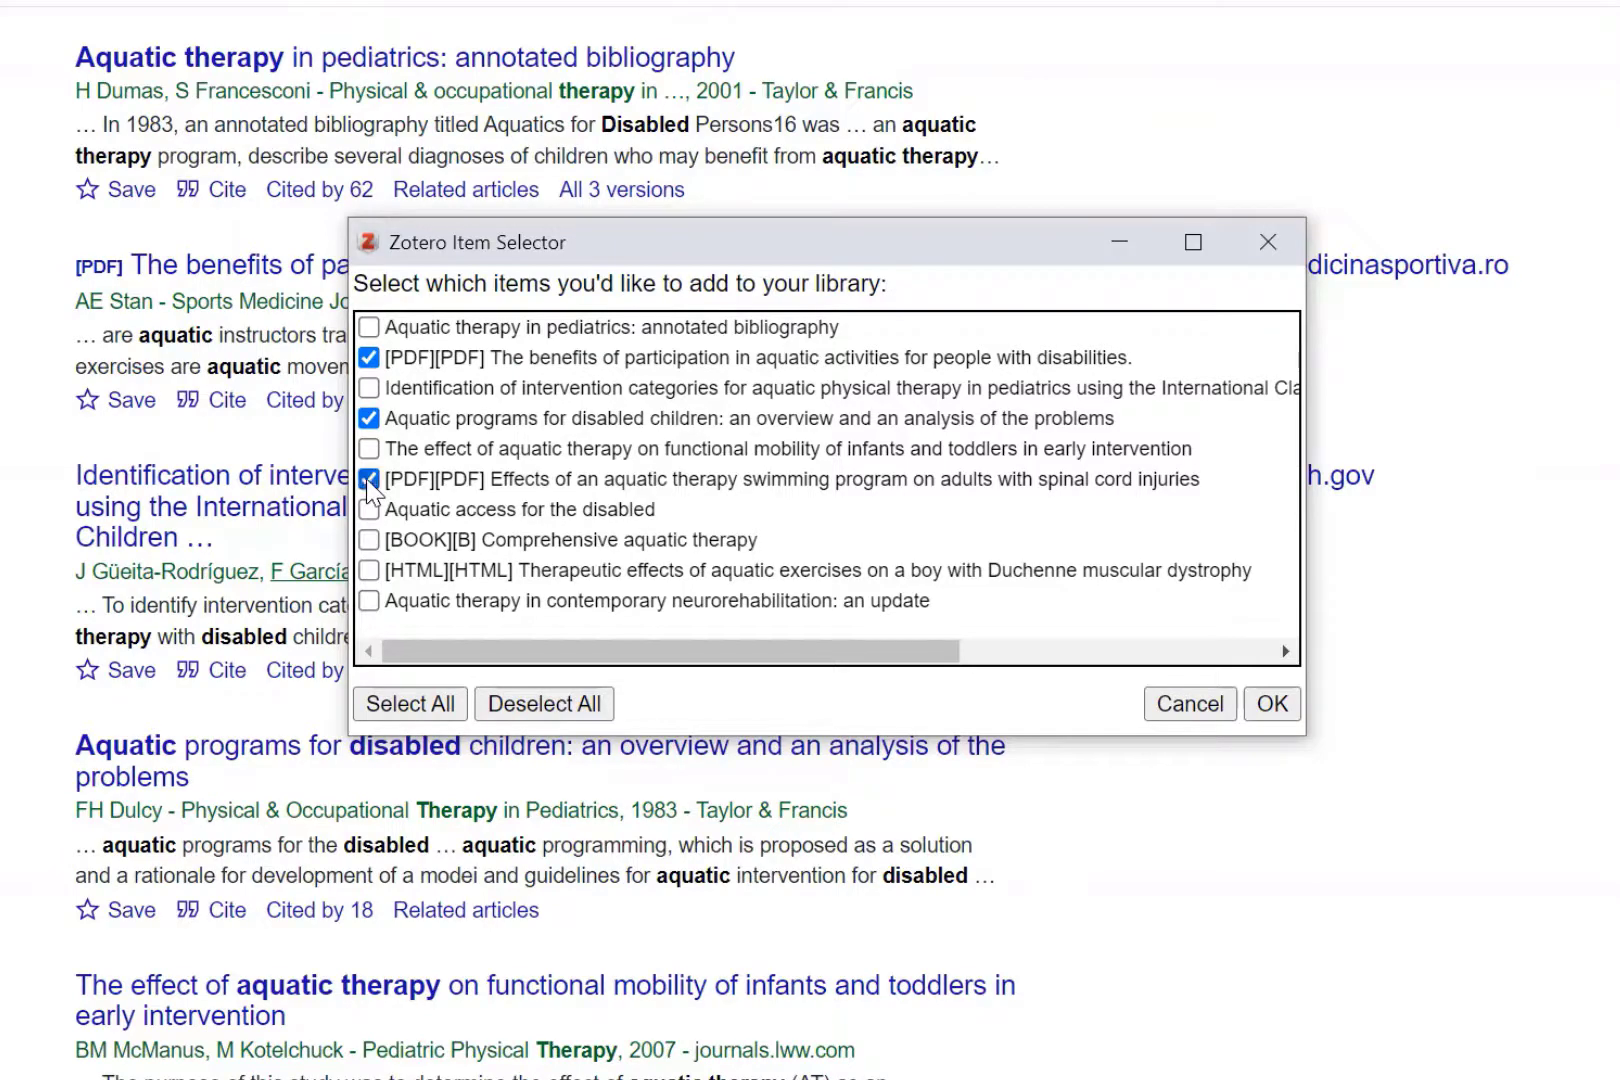
{"action": "left_click", "coordinate": [369, 510]}
{"action": "left_click", "coordinate": [369, 571]}
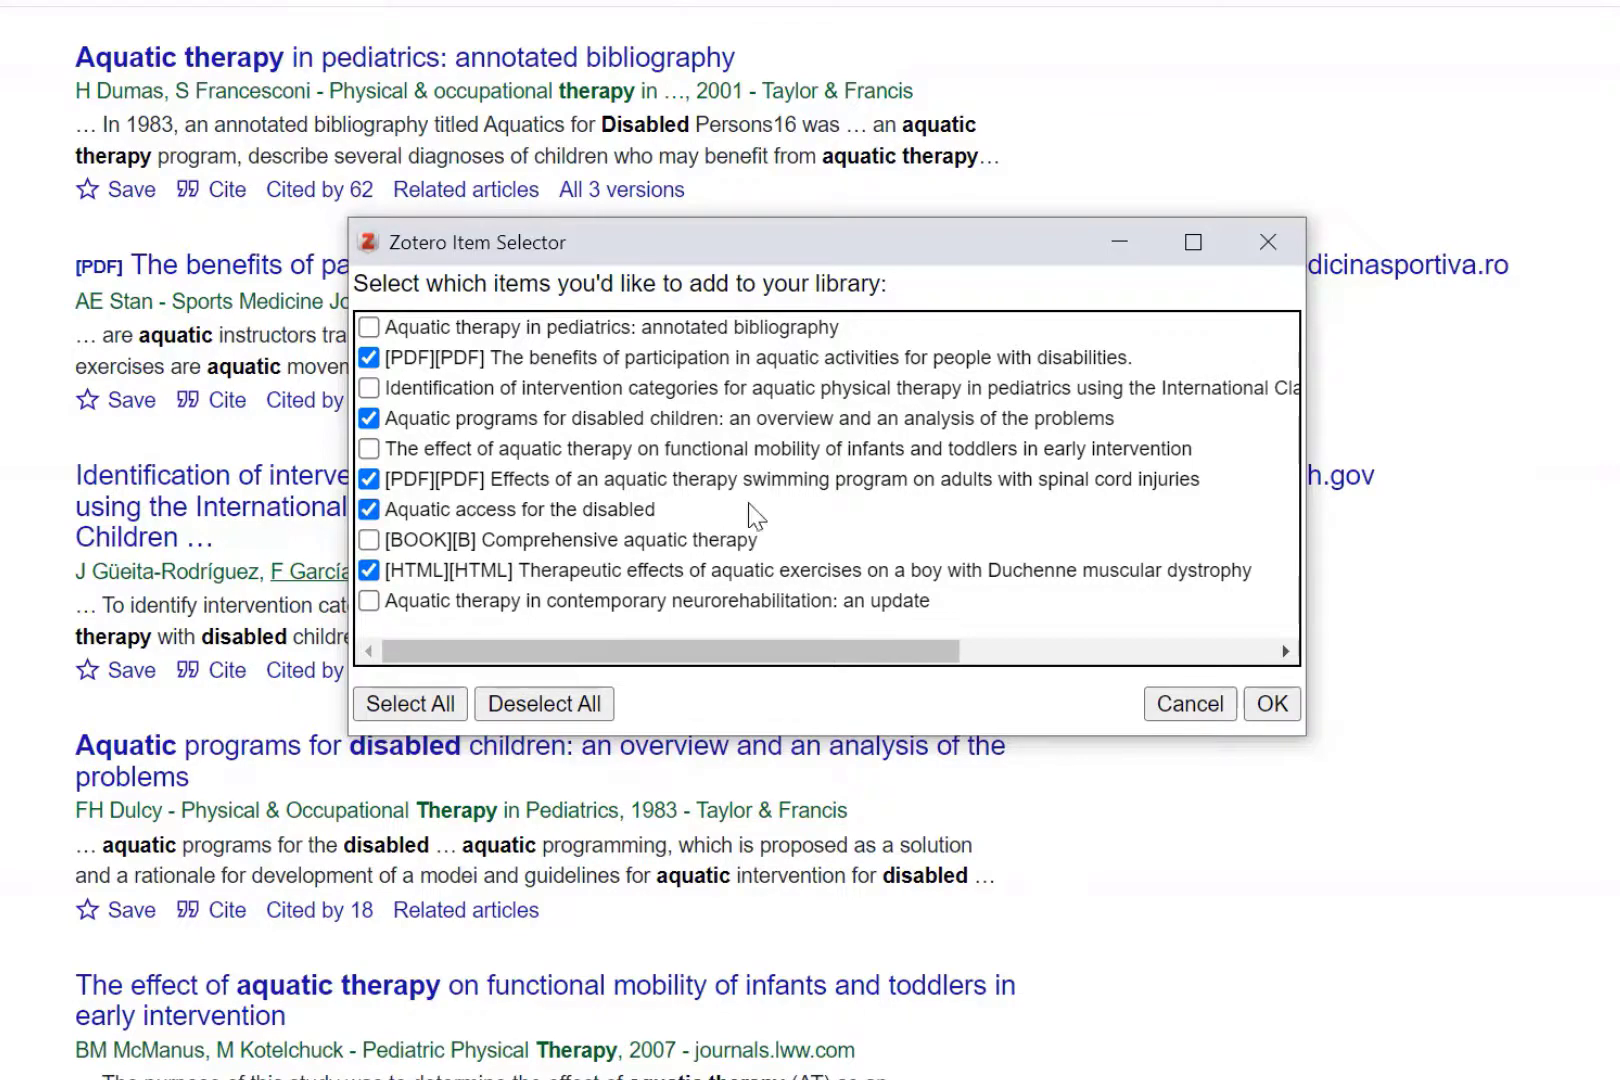
{"action": "left_click", "coordinate": [369, 601]}
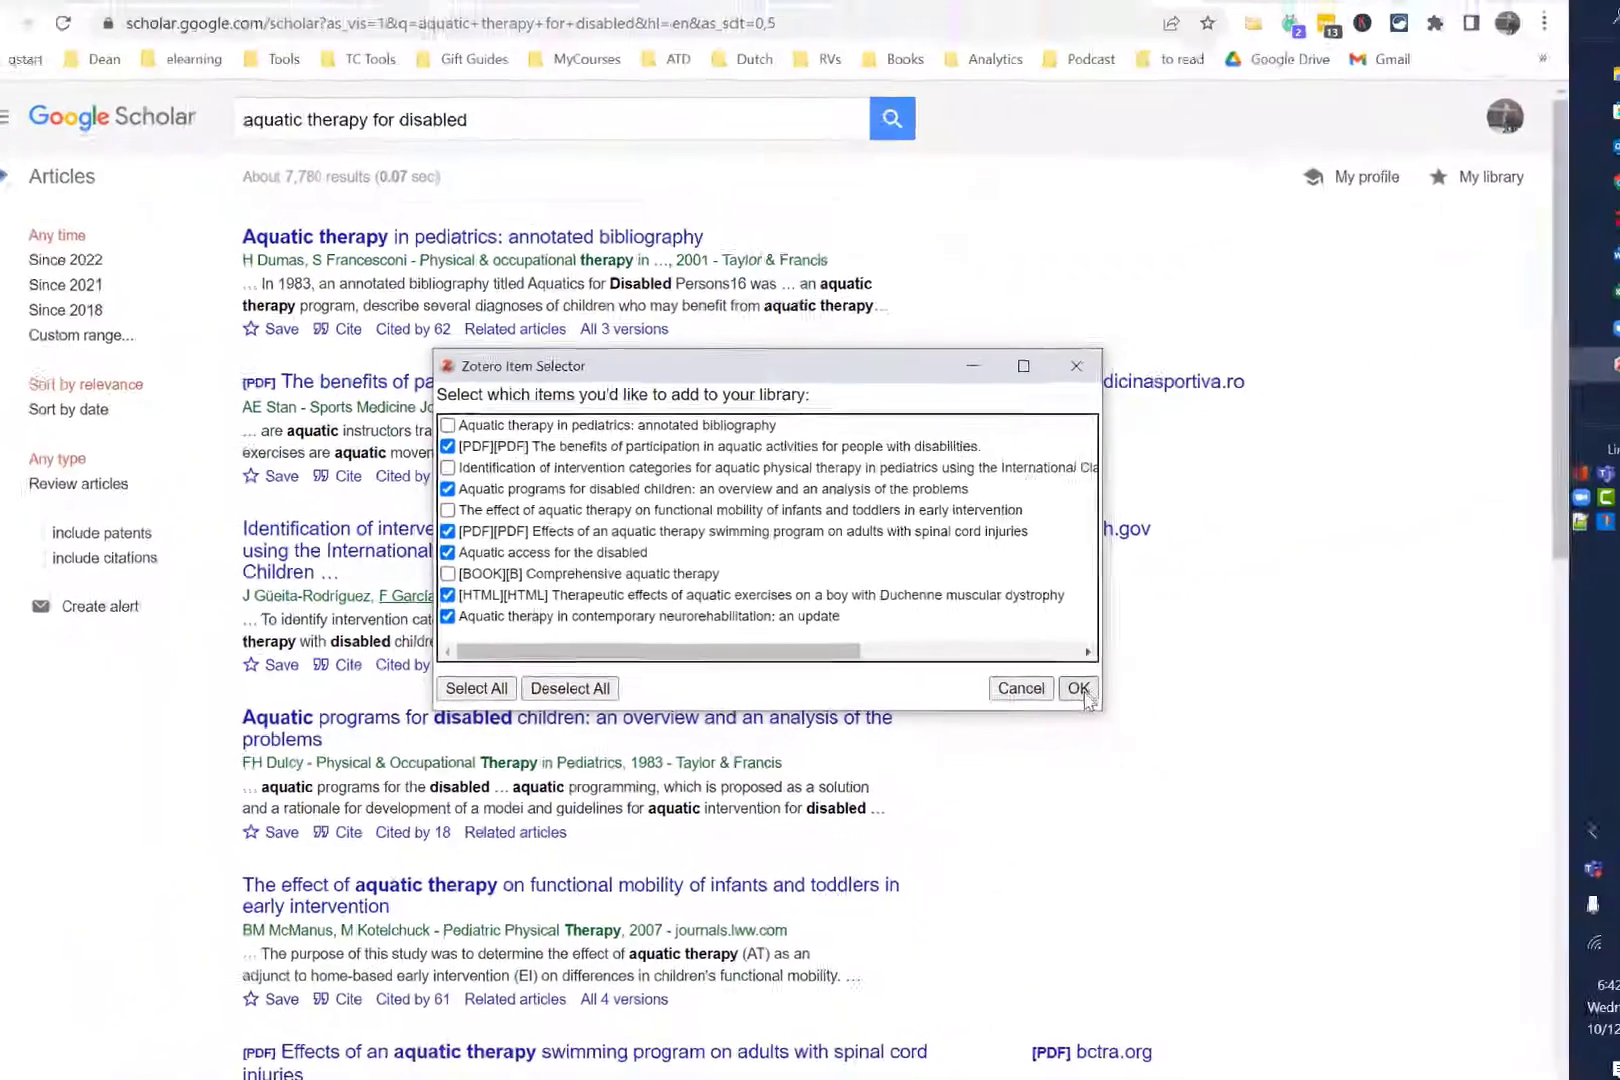
{"action": "left_click", "coordinate": [1272, 704]}
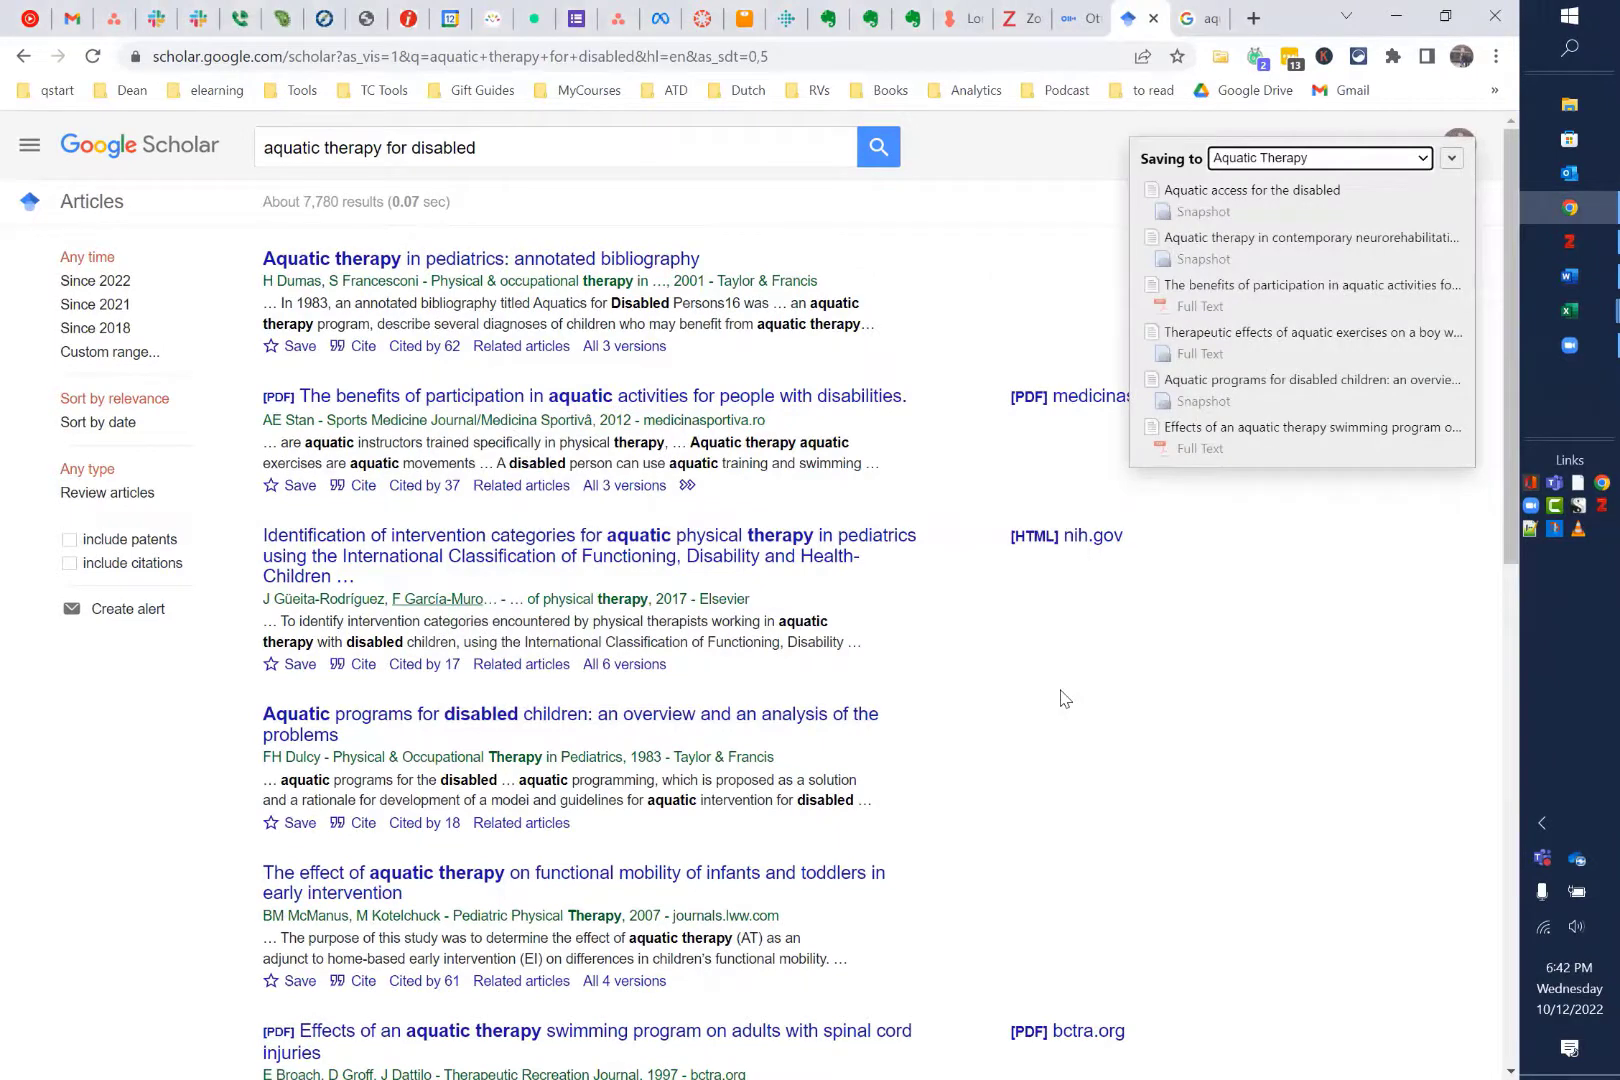
Check the saved articles in Zotero, then return to Chrome and view the related searches below the Scholar results
{"action": "left_click", "coordinate": [1590, 243]}
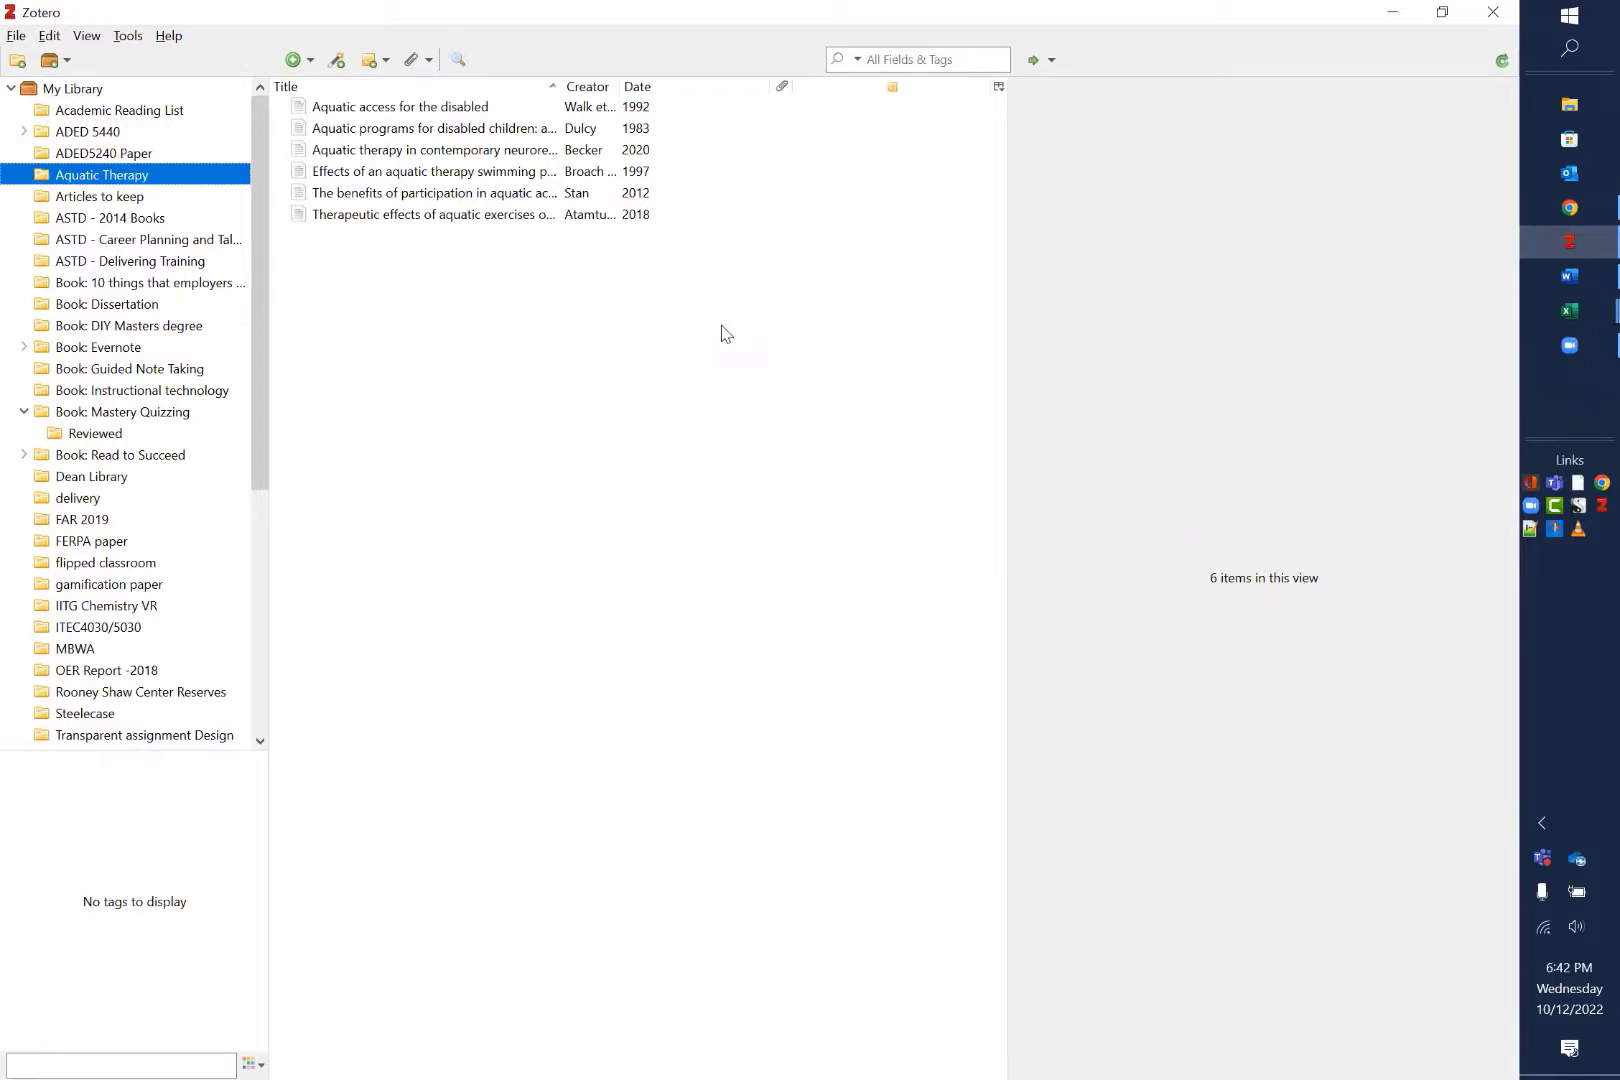
{"action": "left_click", "coordinate": [1392, 12]}
{"action": "scroll", "coordinate": [1063, 700], "scroll_direction": "down", "scroll_amount": 10}
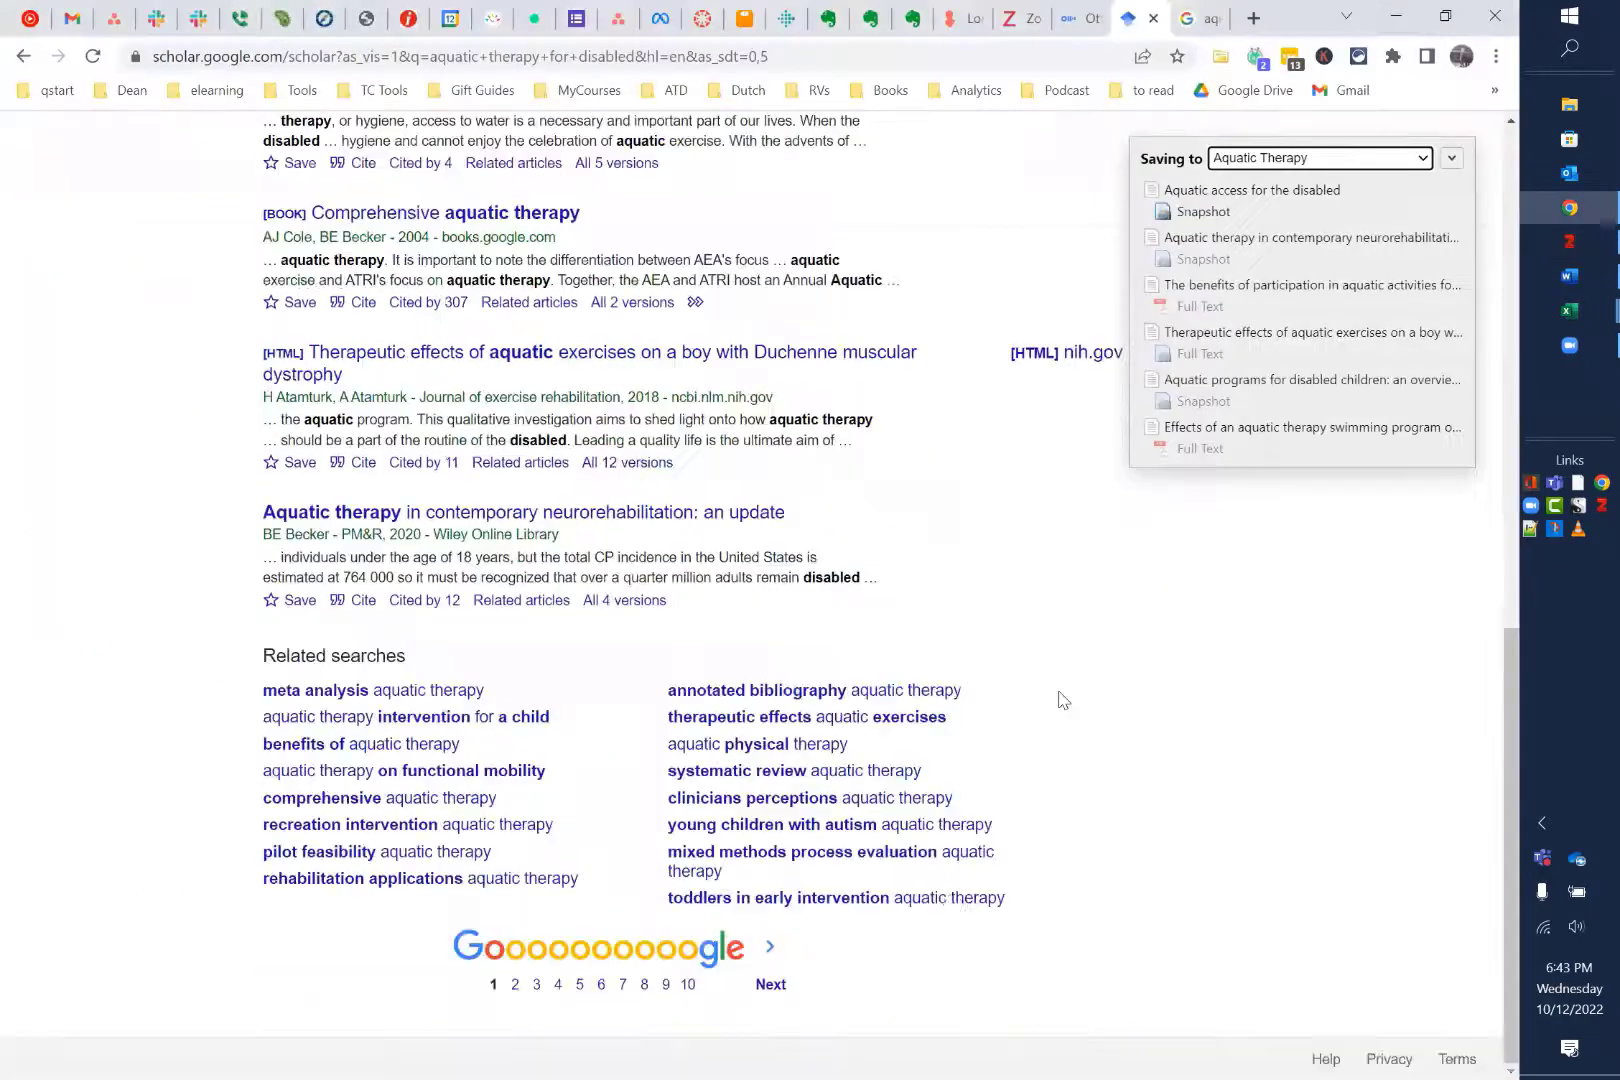
Save the second, third and fourth articles on page 2 of the Scholar results to Zotero's Aquatic Therapy collection
{"action": "left_click", "coordinate": [769, 986]}
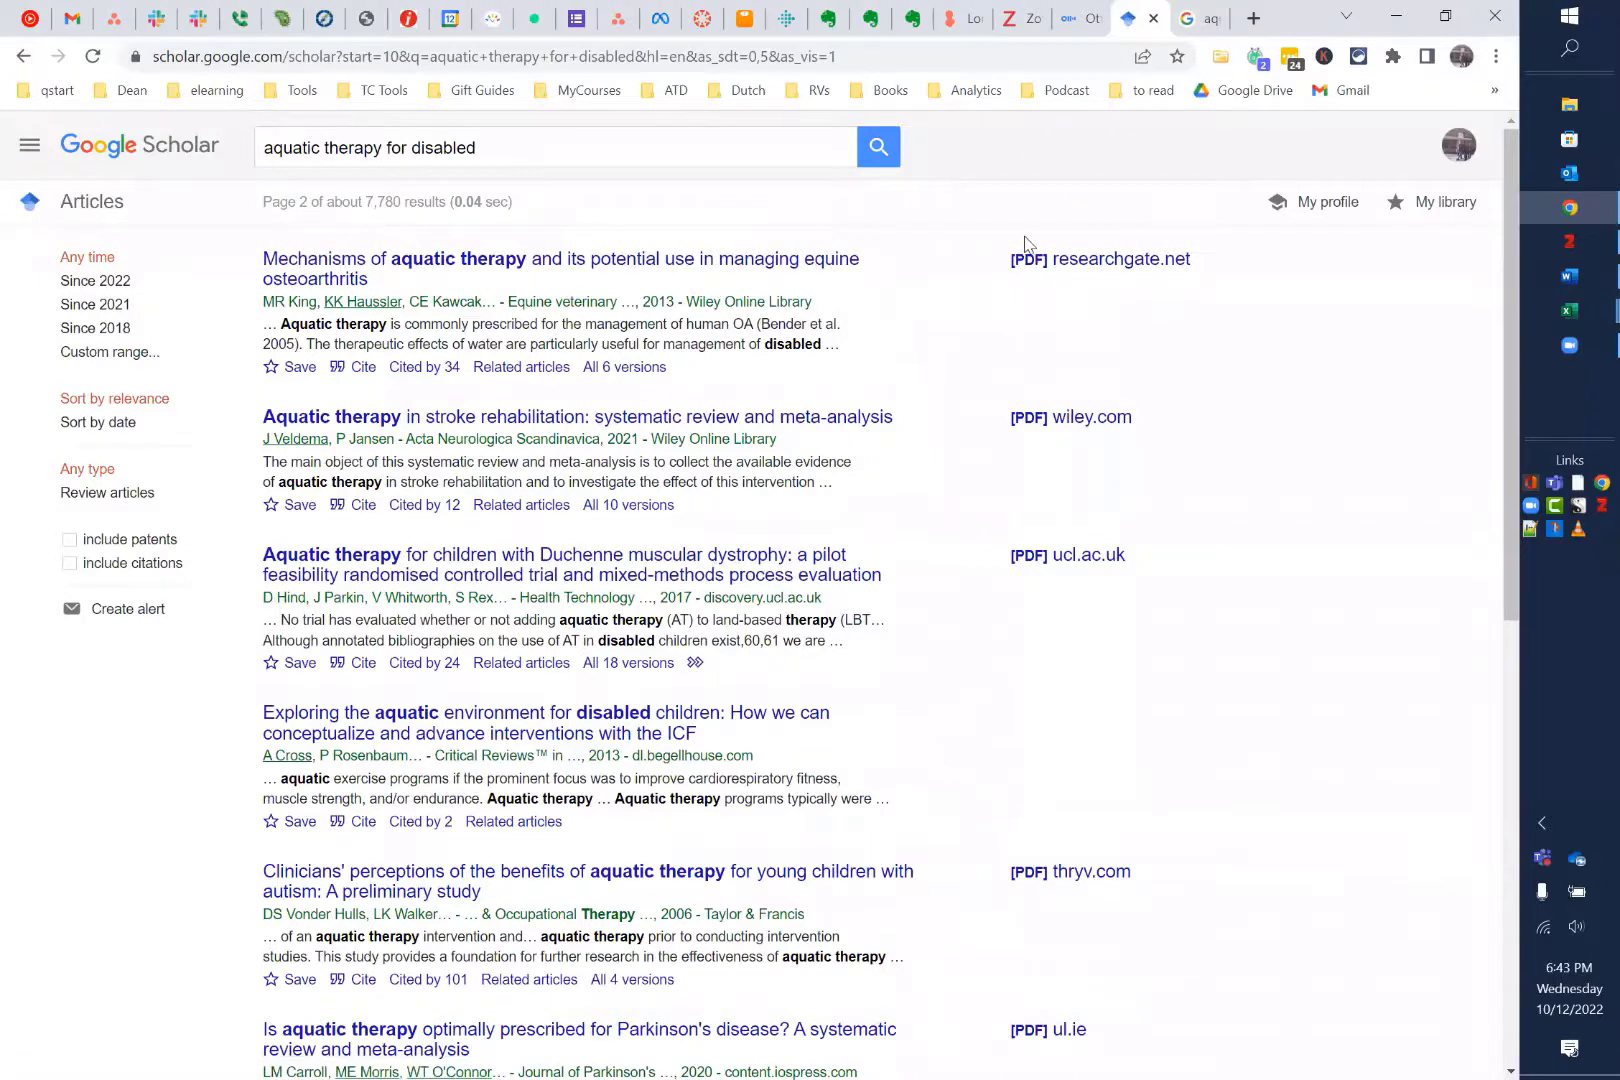
{"action": "left_click", "coordinate": [1220, 56]}
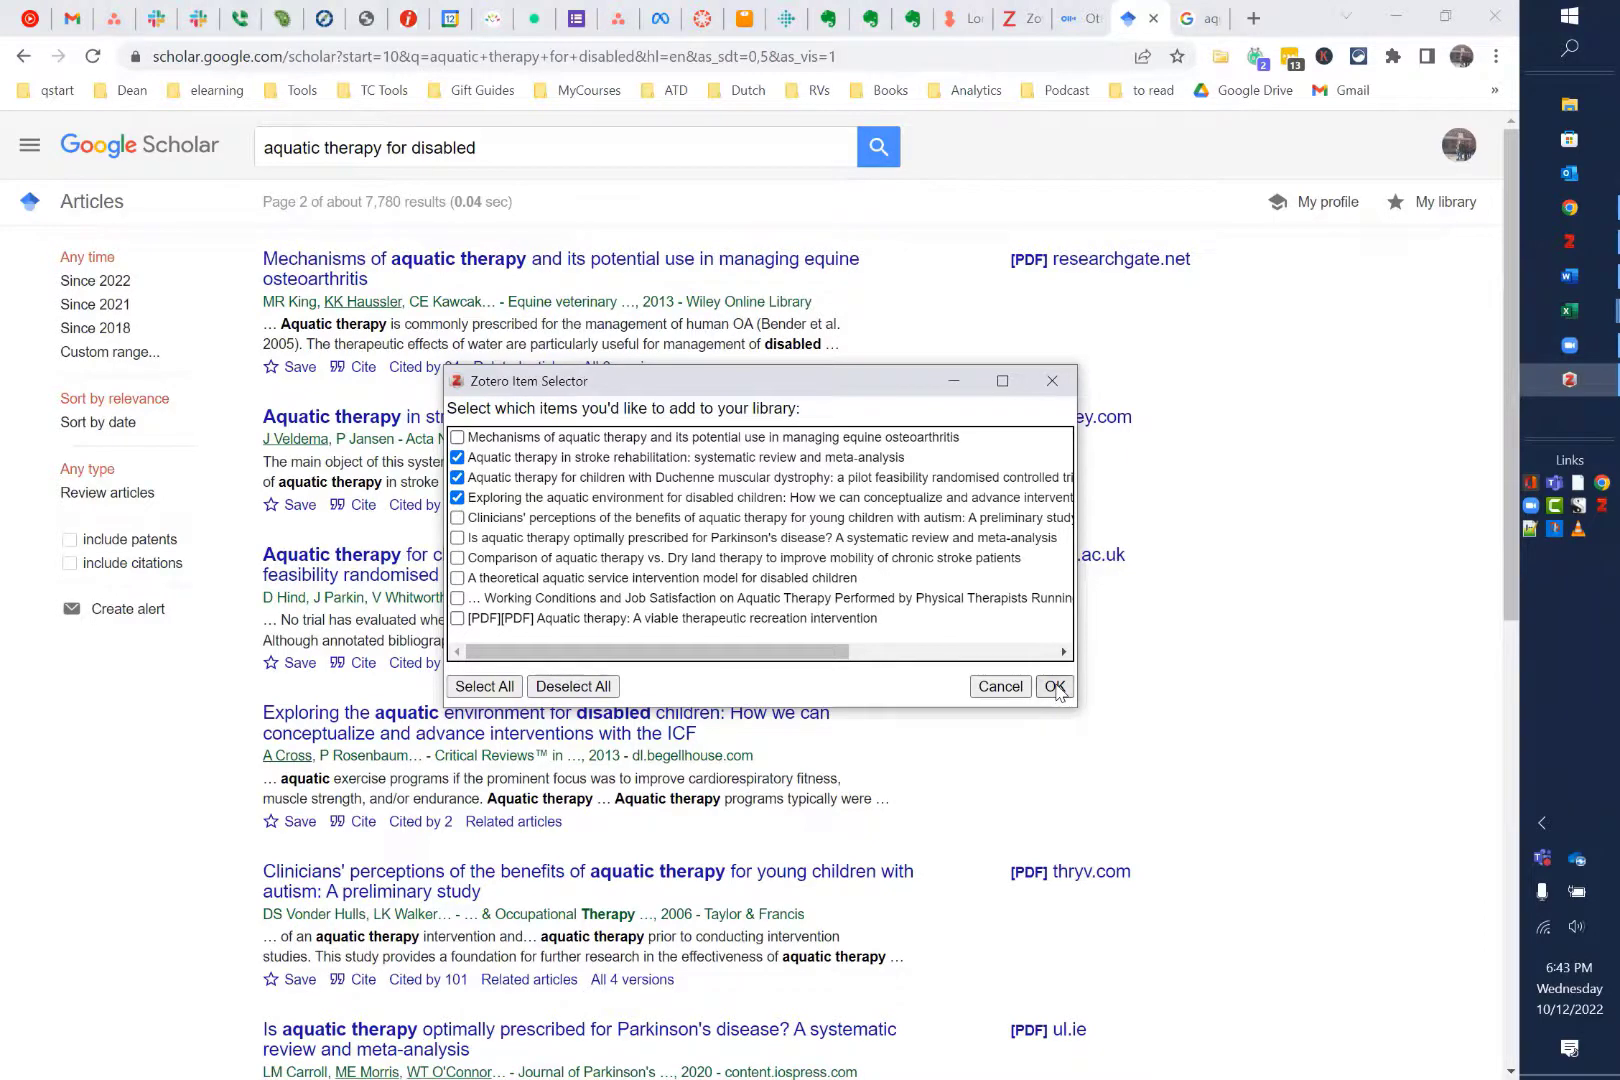
{"action": "left_click", "coordinate": [1055, 687]}
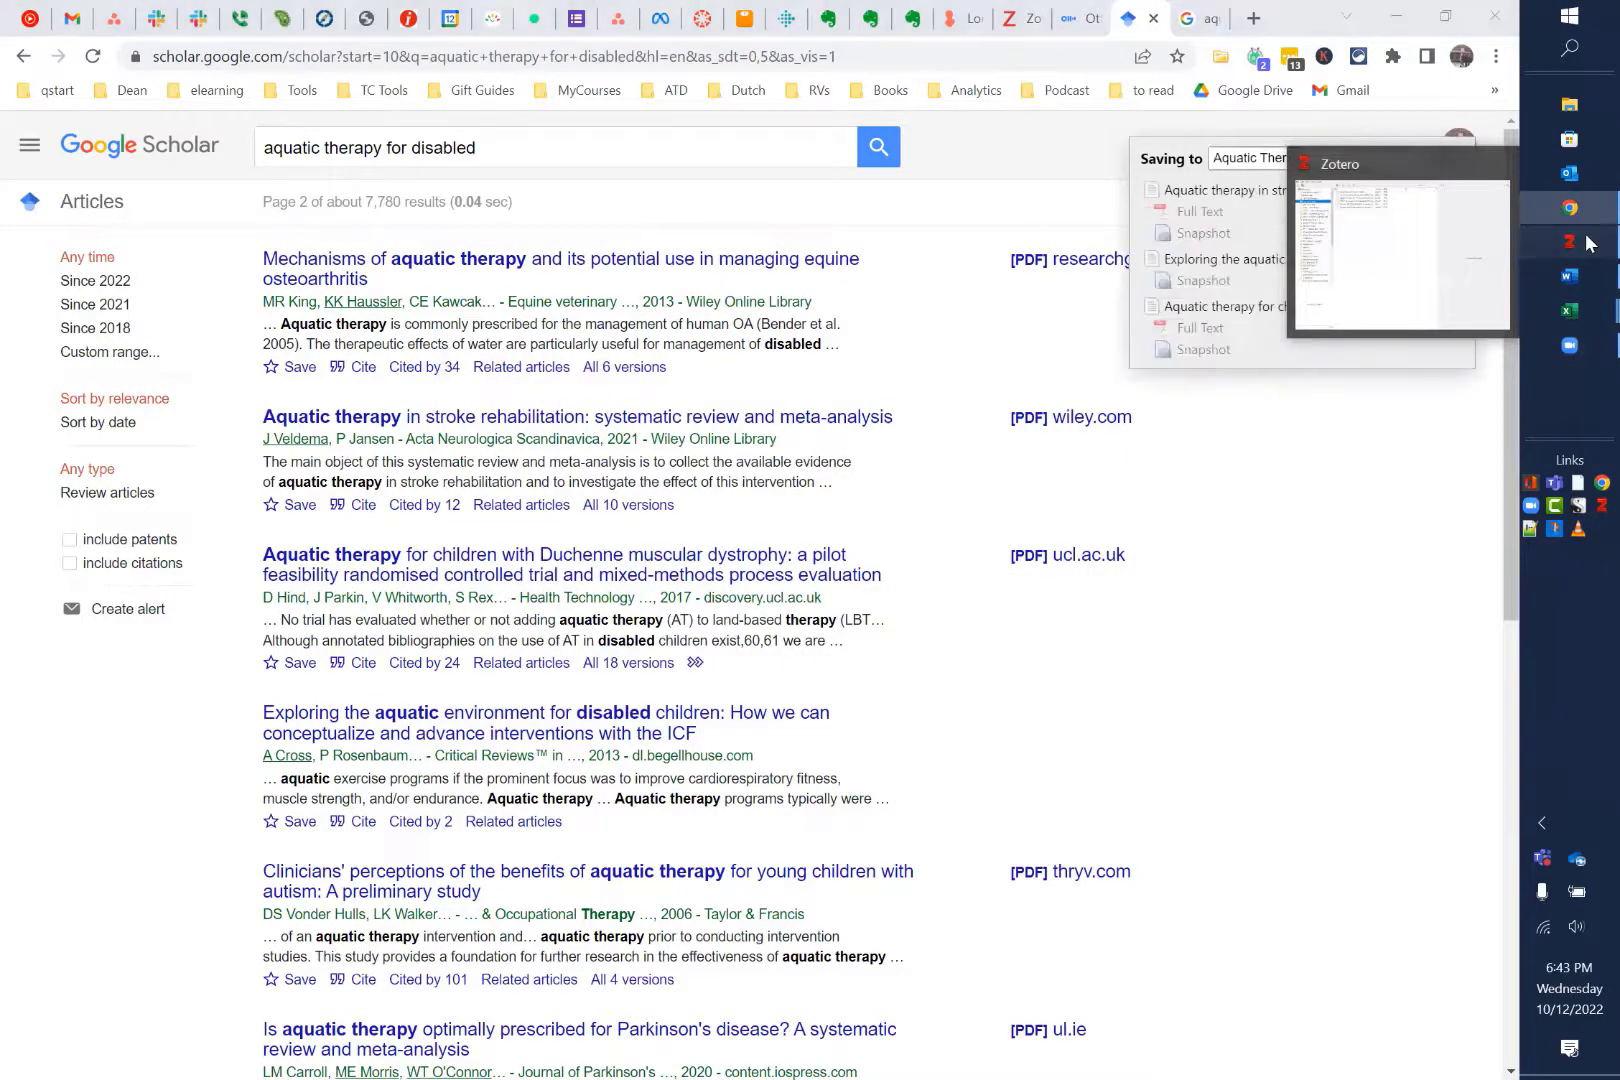
In Zotero, expand the saved articles' attachments, view the full-text PDF of the aquatic therapy swimming program article and close it
{"action": "left_click", "coordinate": [1588, 243]}
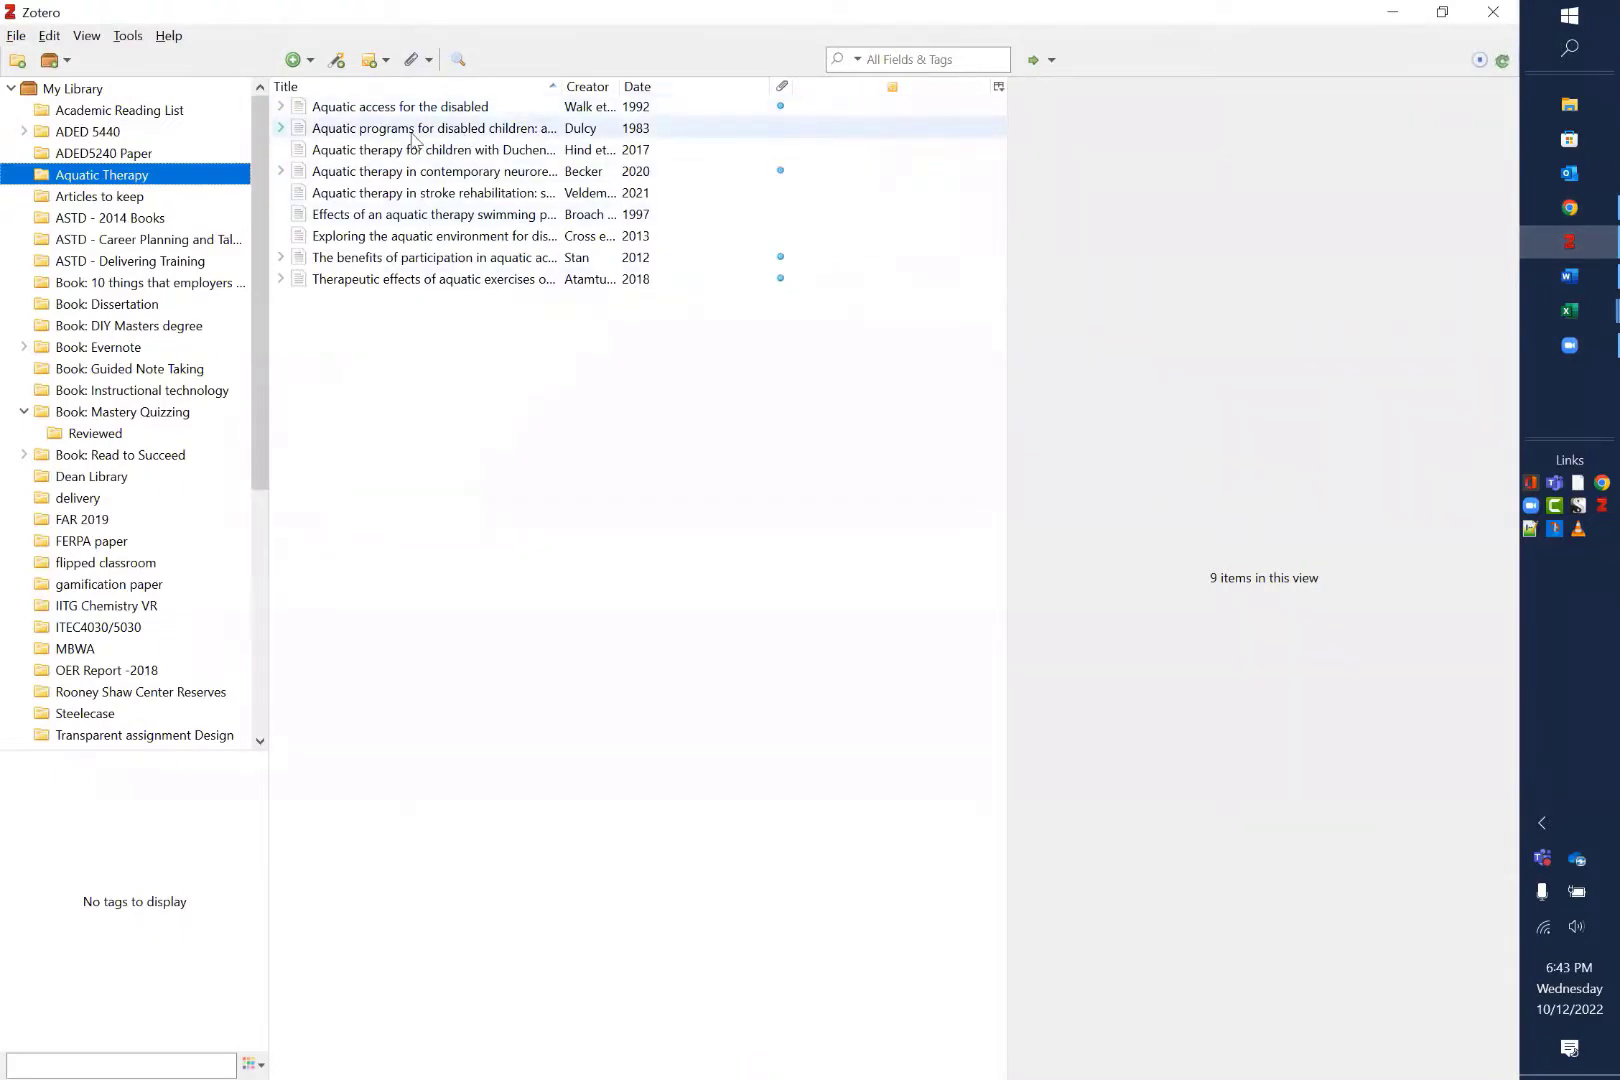
{"action": "left_click", "coordinate": [284, 107]}
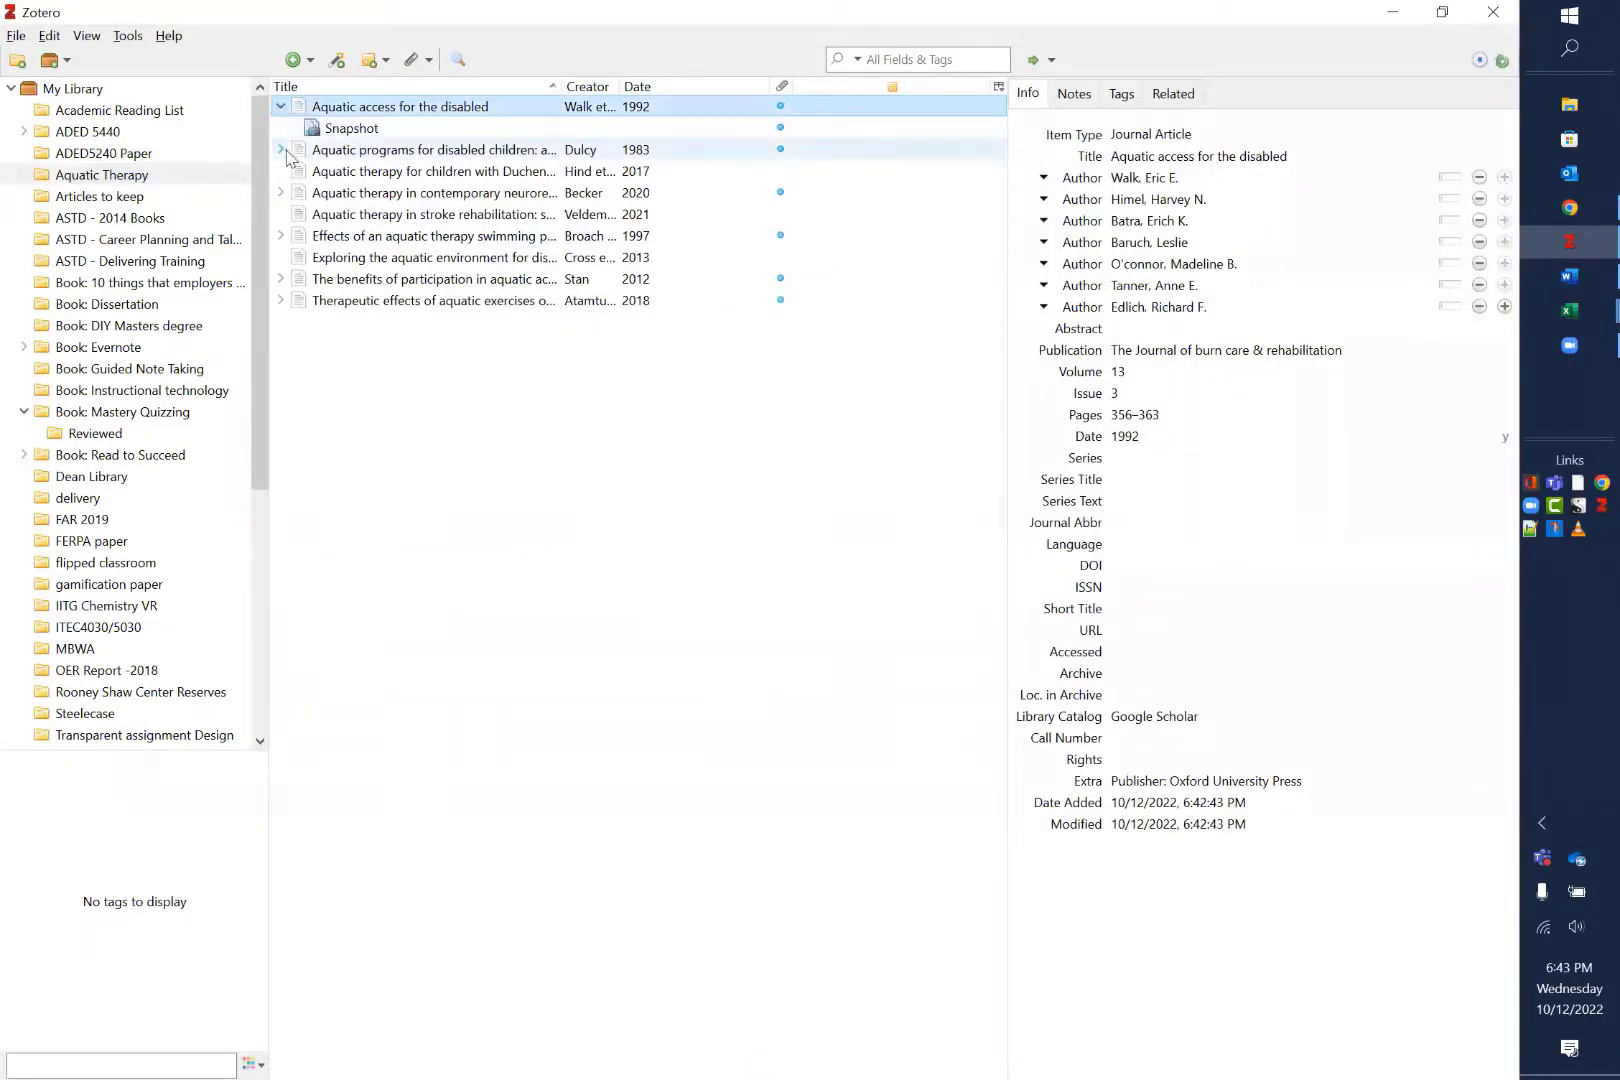
{"action": "left_click", "coordinate": [281, 149]}
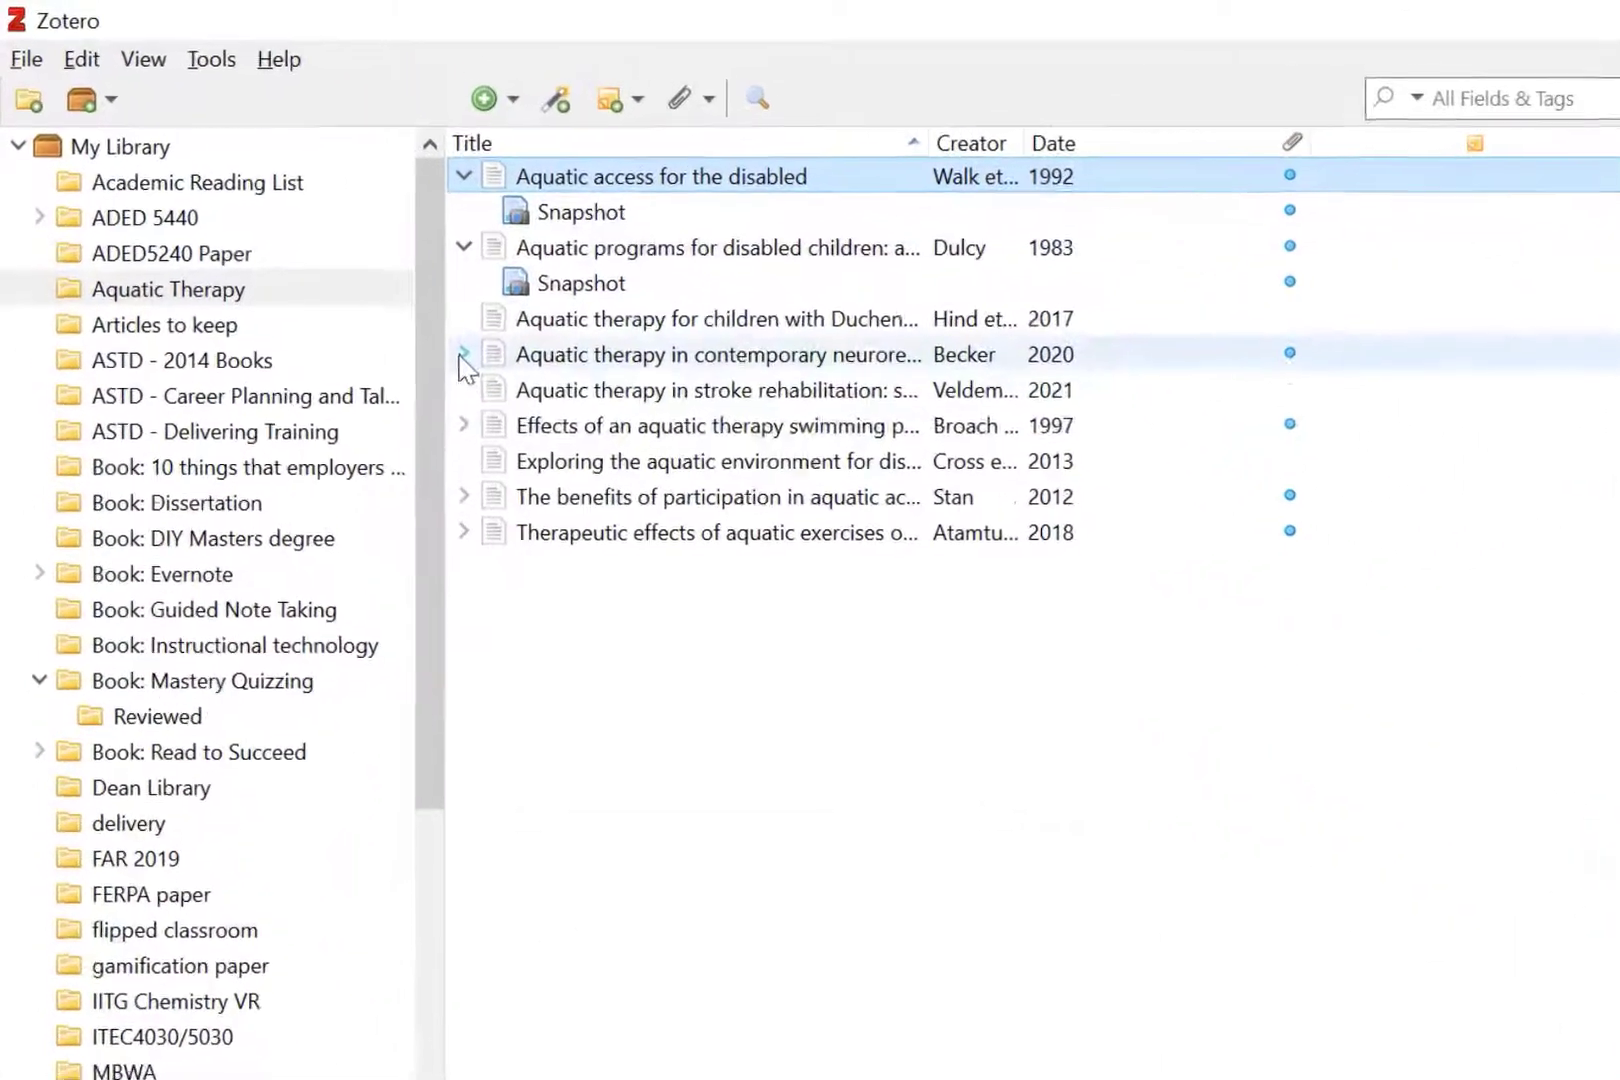
{"action": "left_click", "coordinate": [463, 425]}
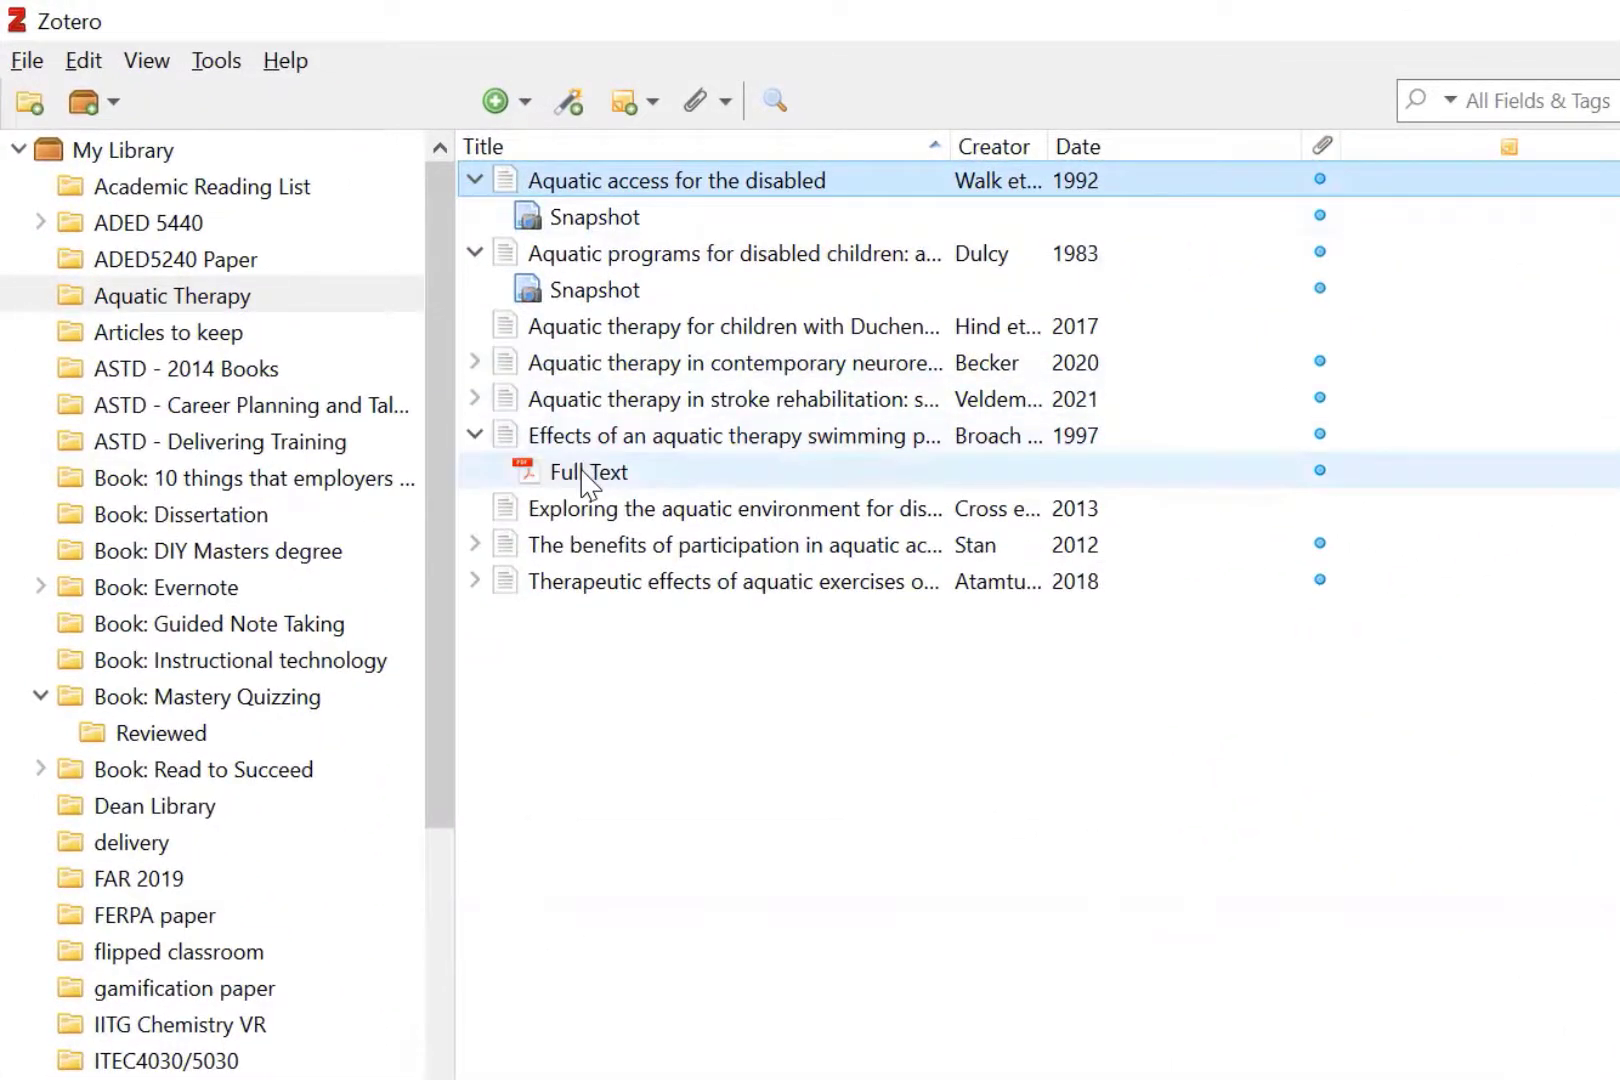
{"action": "left_click", "coordinate": [475, 398]}
{"action": "left_click", "coordinate": [475, 362]}
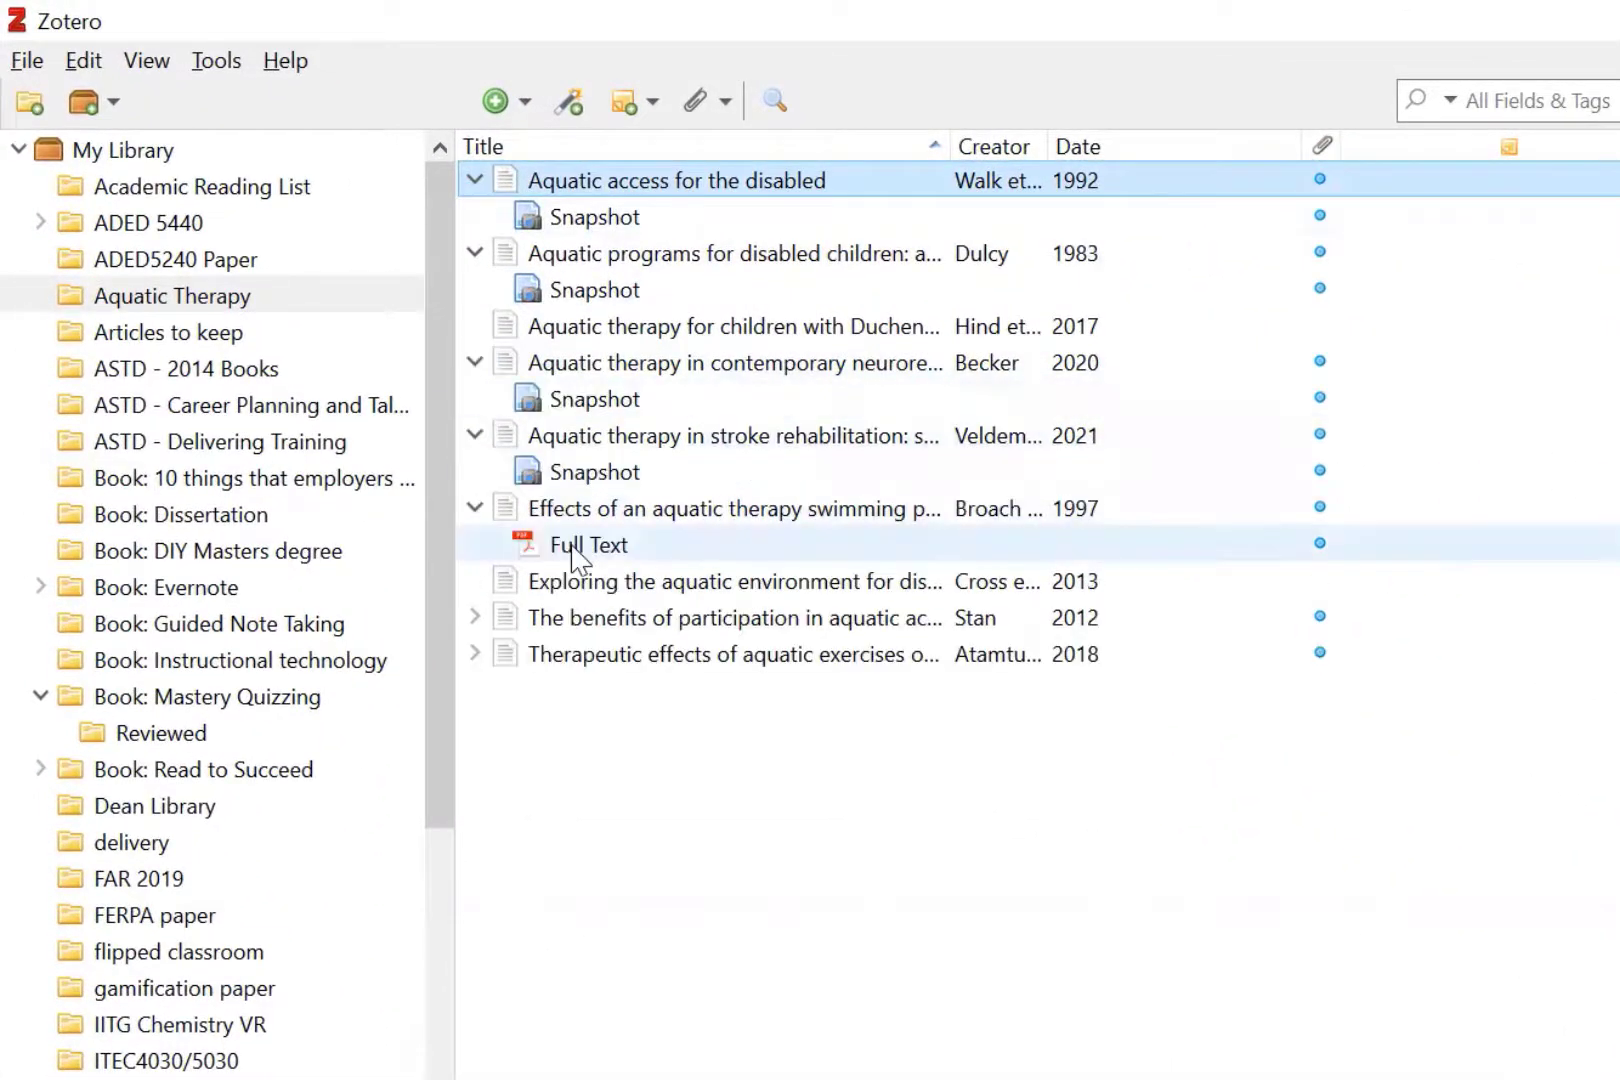
{"action": "double_click", "coordinate": [575, 546]}
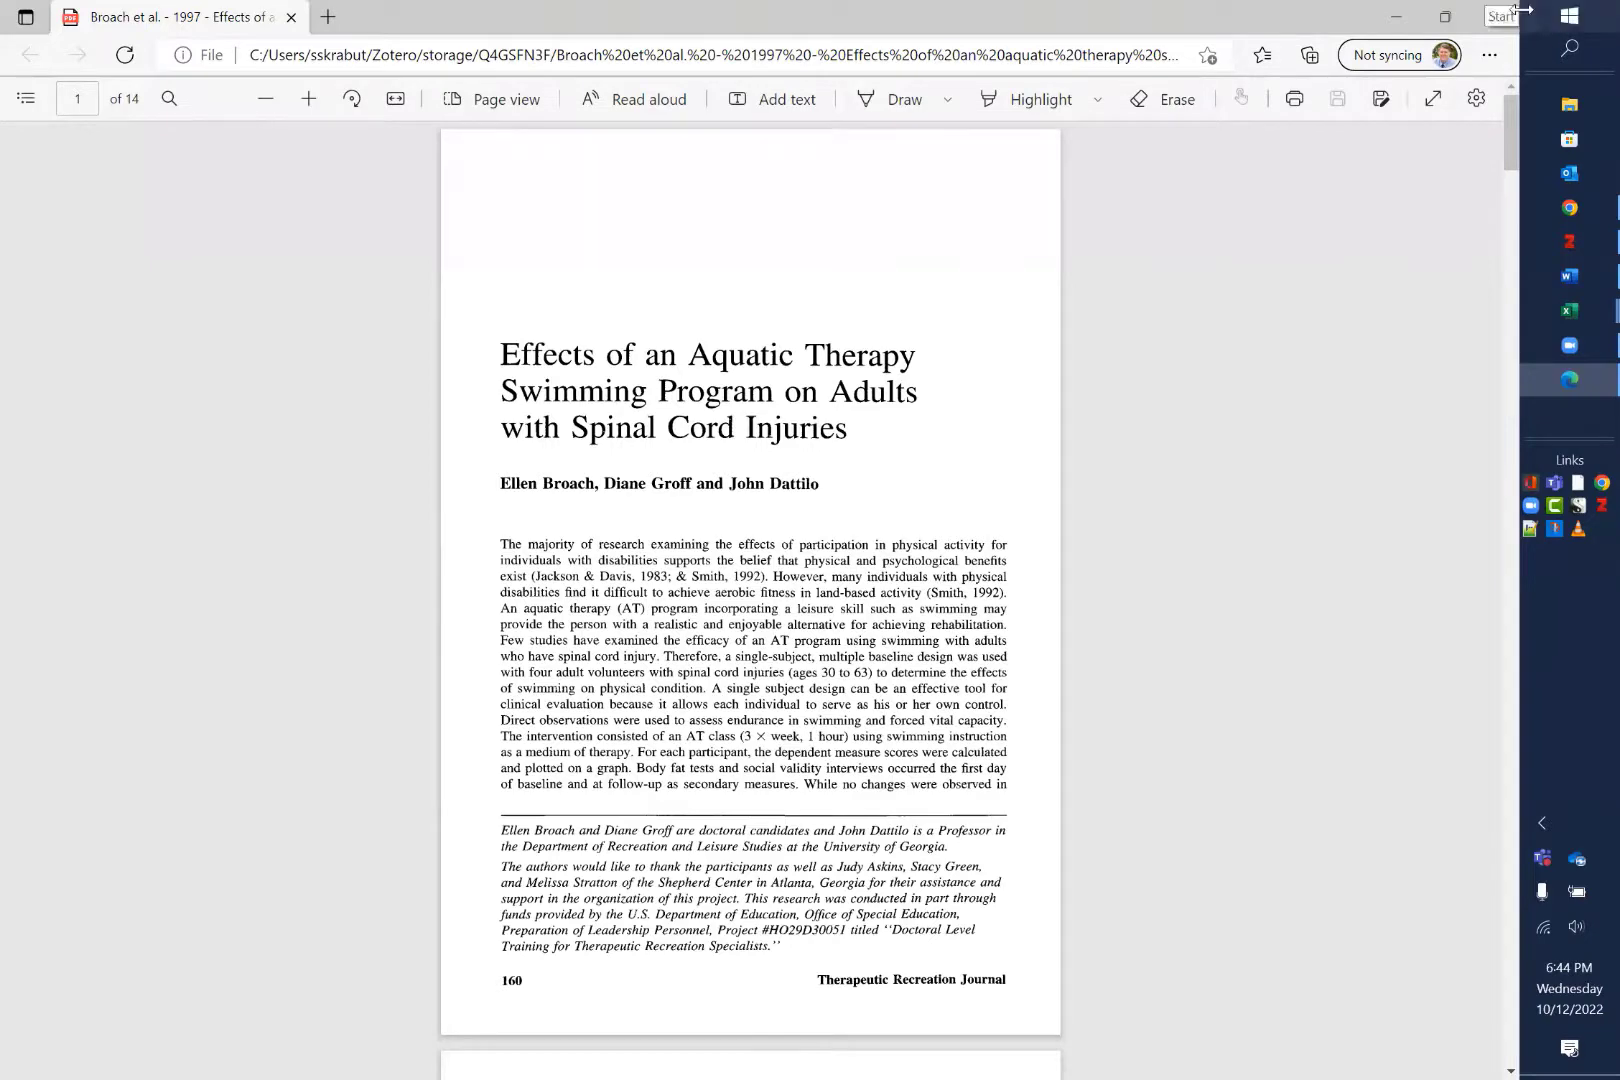
{"action": "left_click", "coordinate": [290, 17]}
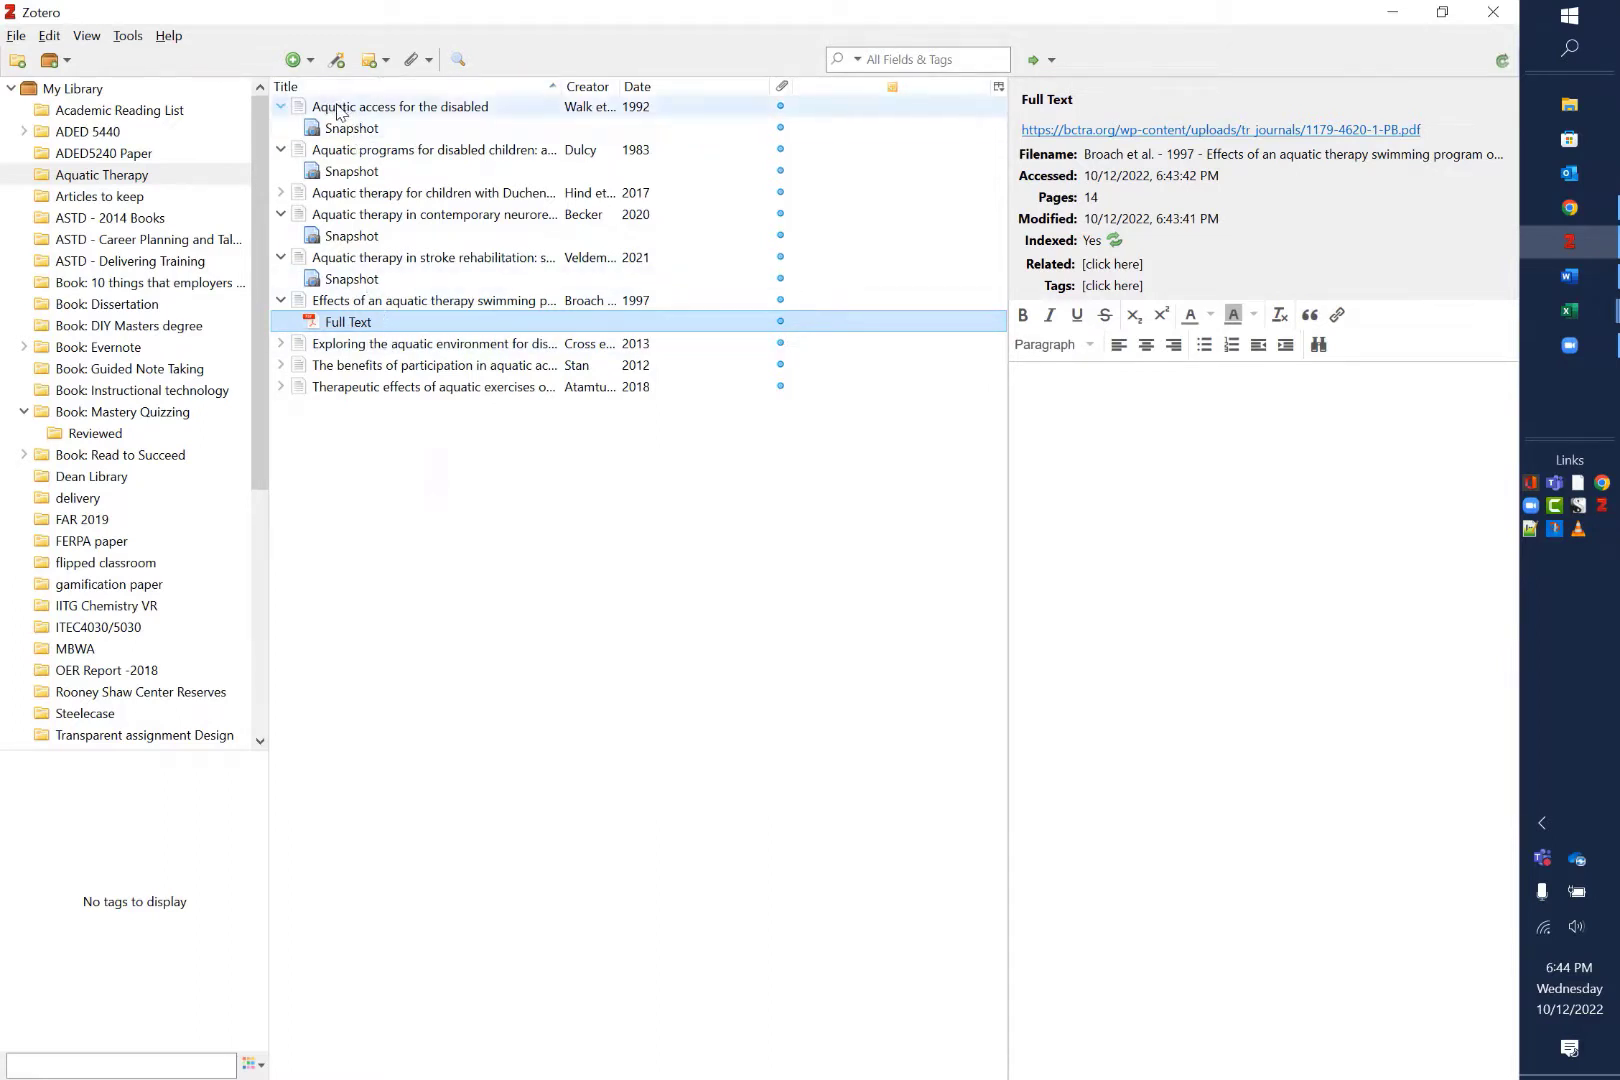
Add a blank note to the "Aquatic access for the disabled" article and view the article's tags
{"action": "left_click", "coordinate": [339, 108]}
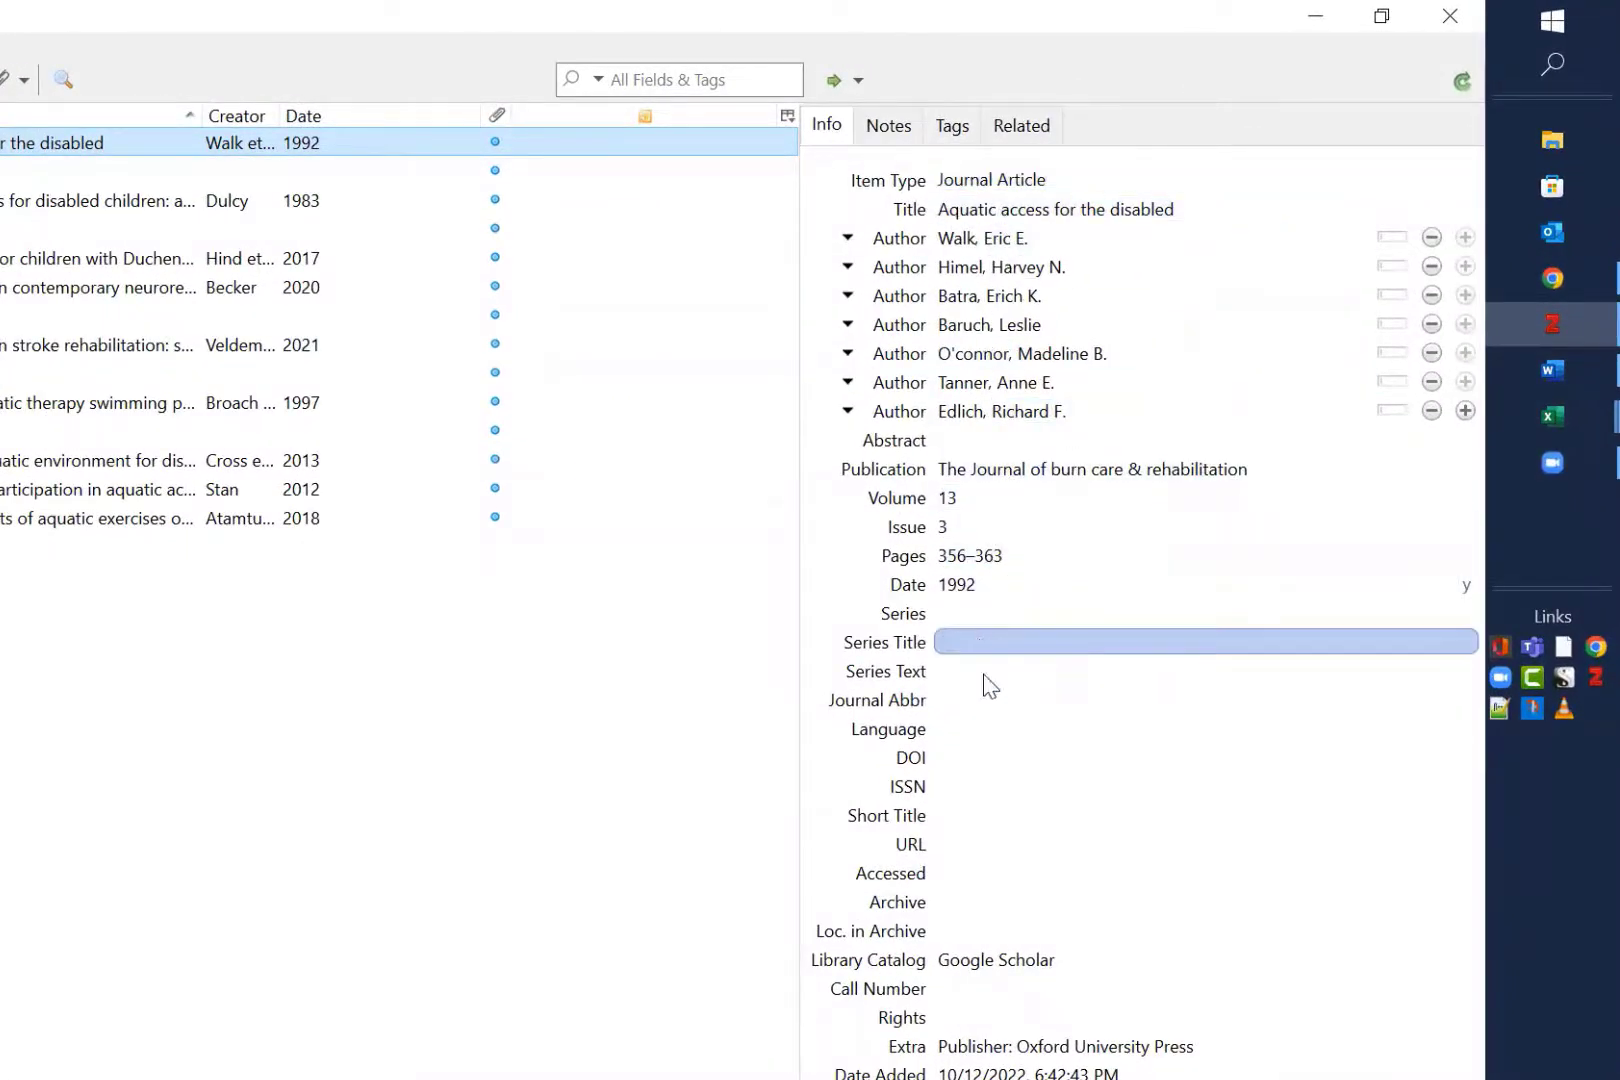
{"action": "left_click", "coordinate": [876, 128]}
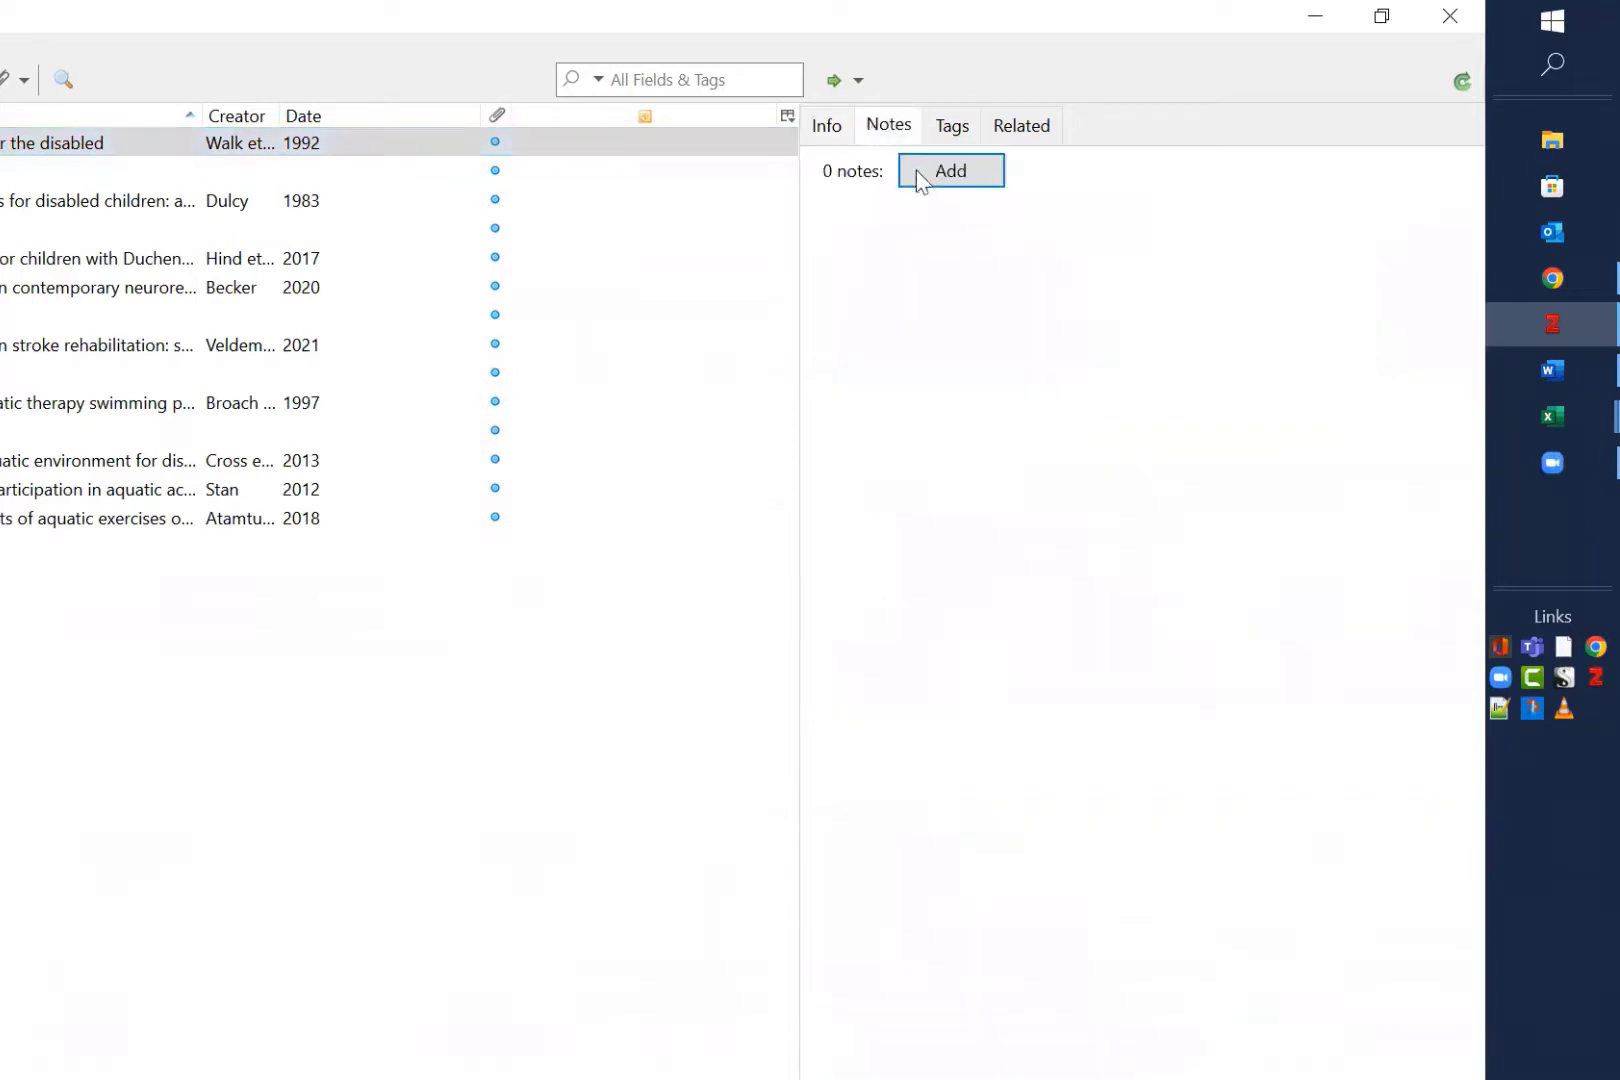
{"action": "left_click", "coordinate": [942, 173]}
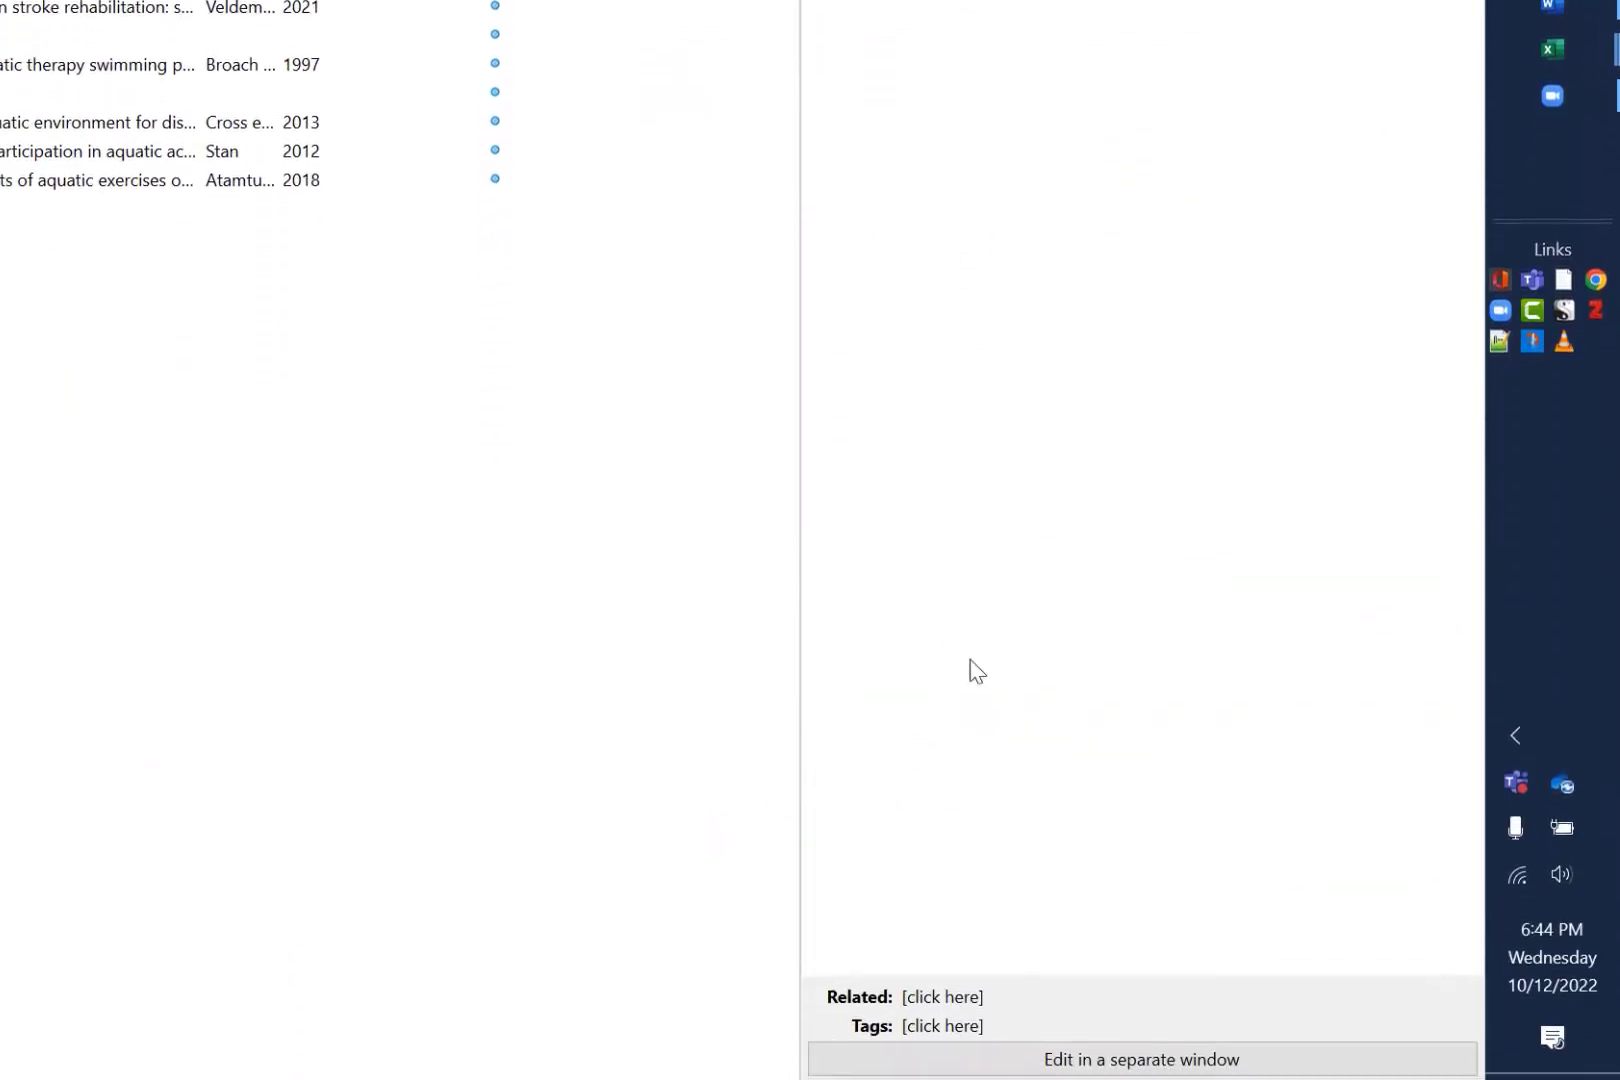
{"action": "left_click", "coordinate": [942, 1025]}
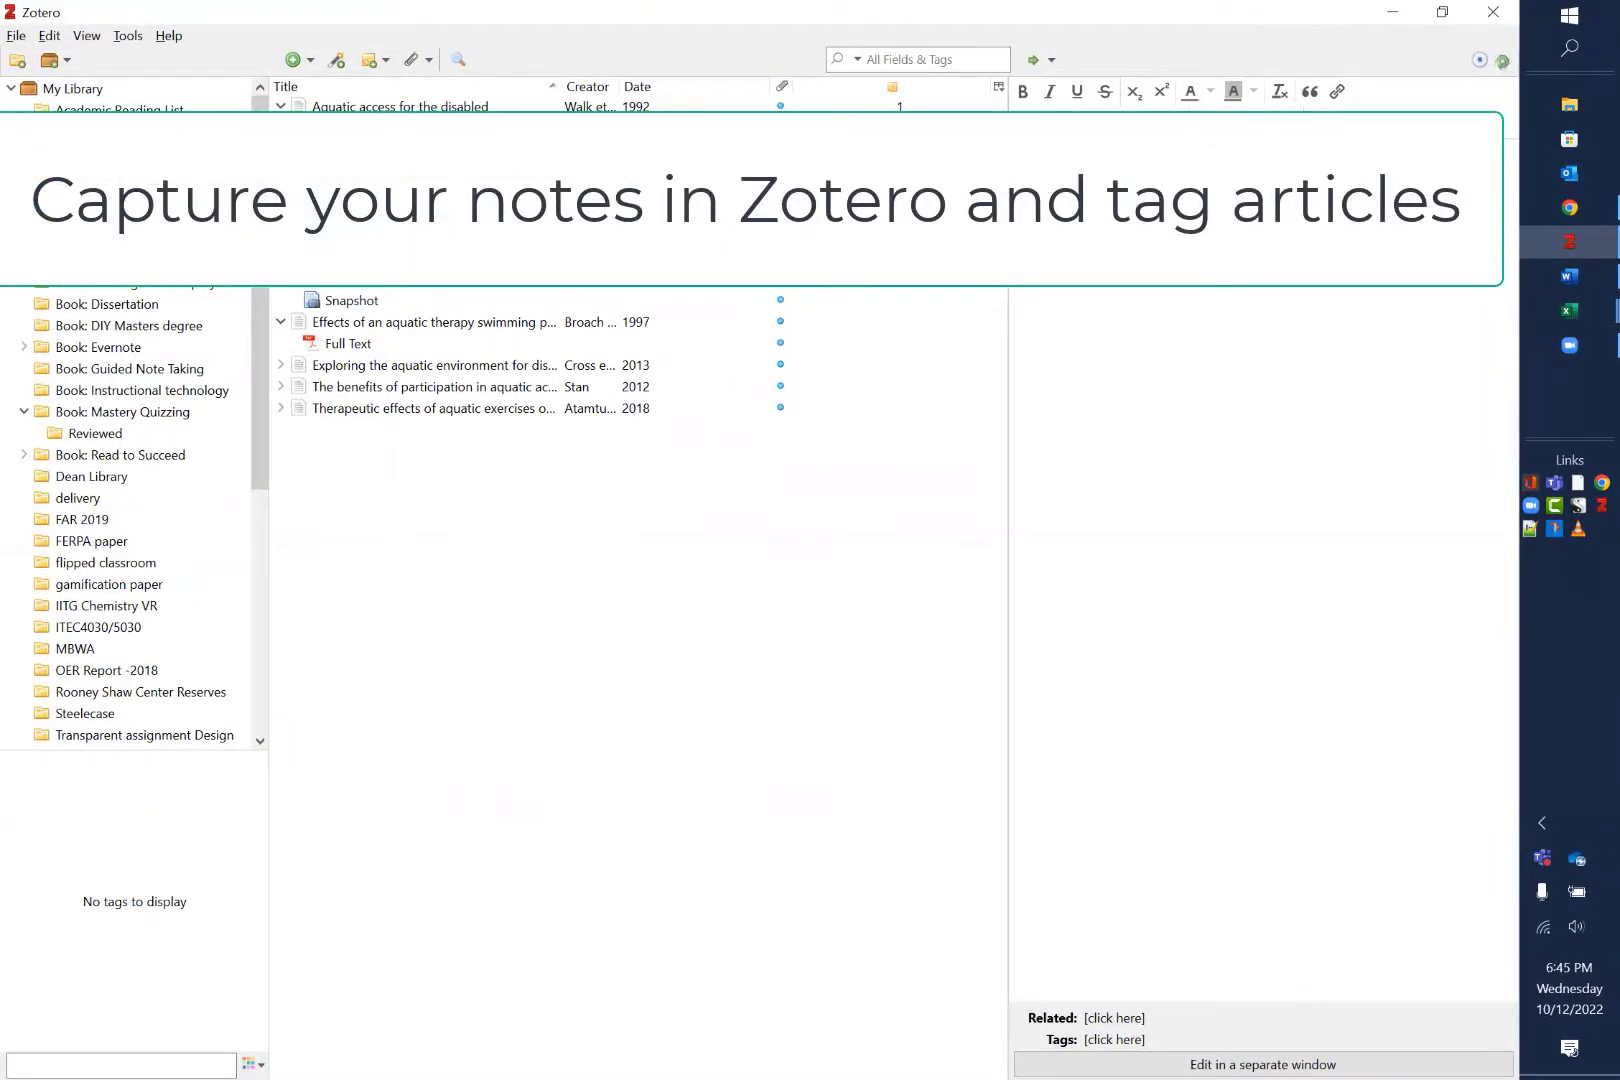
{"action": "left_click", "coordinate": [1122, 94]}
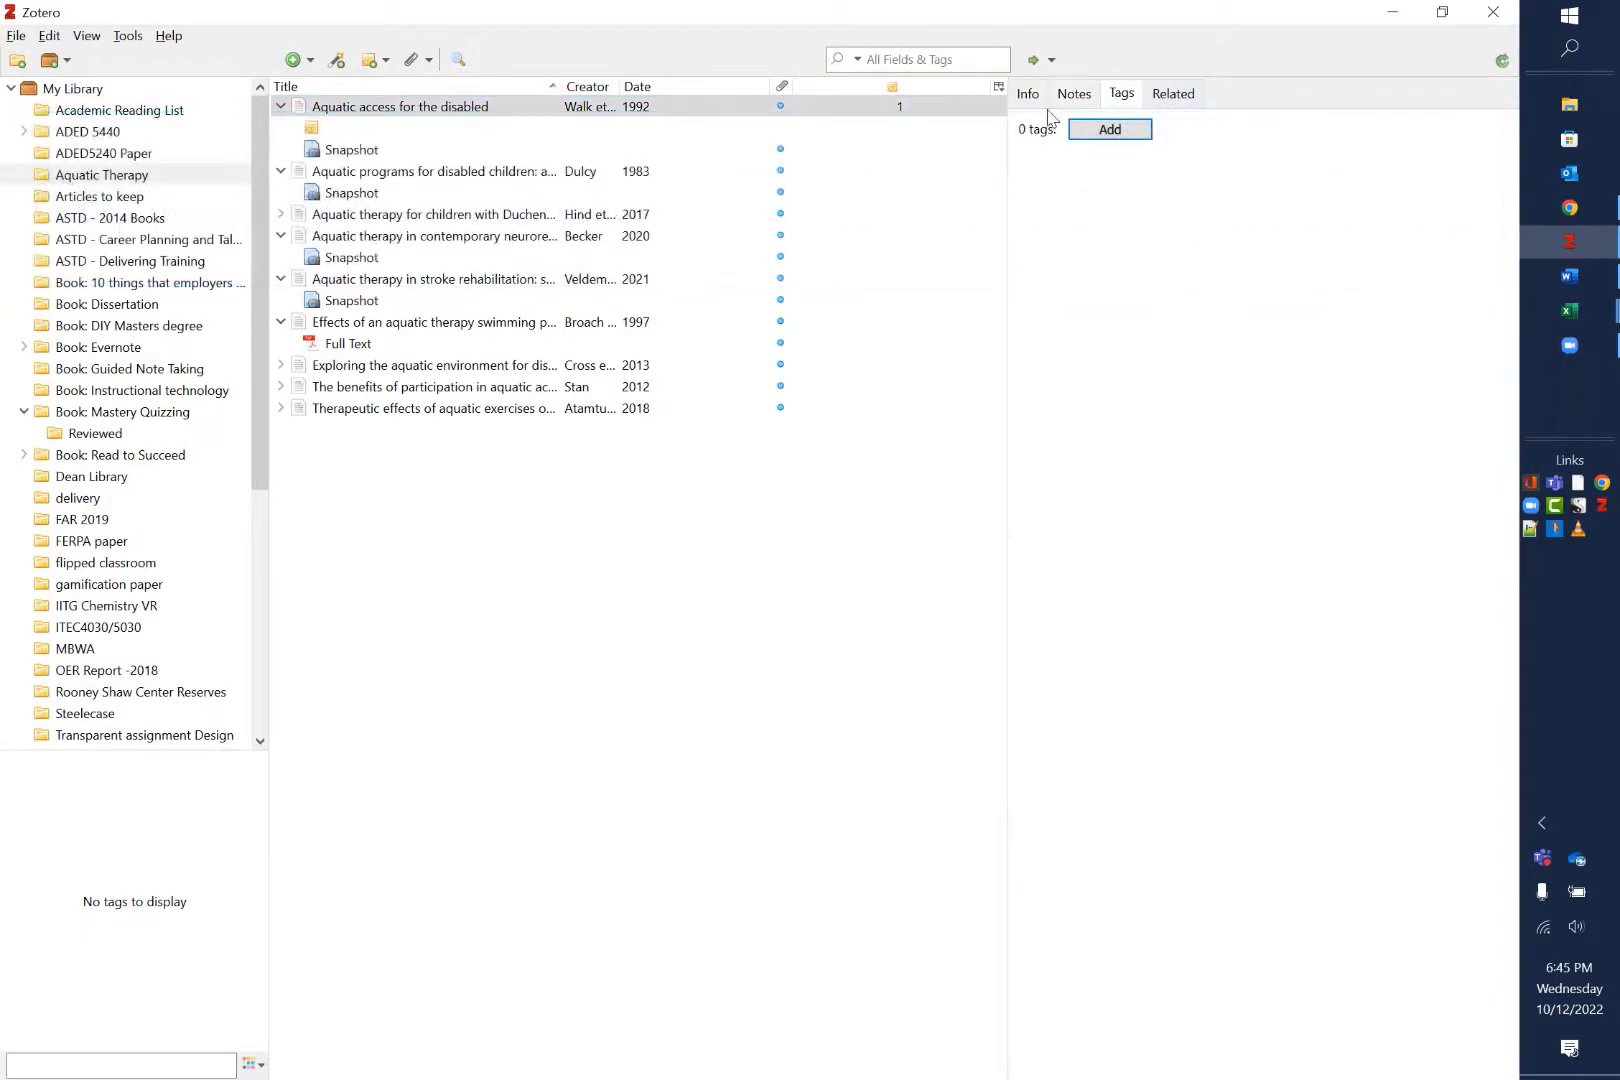
In the ADED5240 Paper collection, read both notes attached to the book "Learning to listen, learning to teach"
{"action": "left_click", "coordinate": [76, 156]}
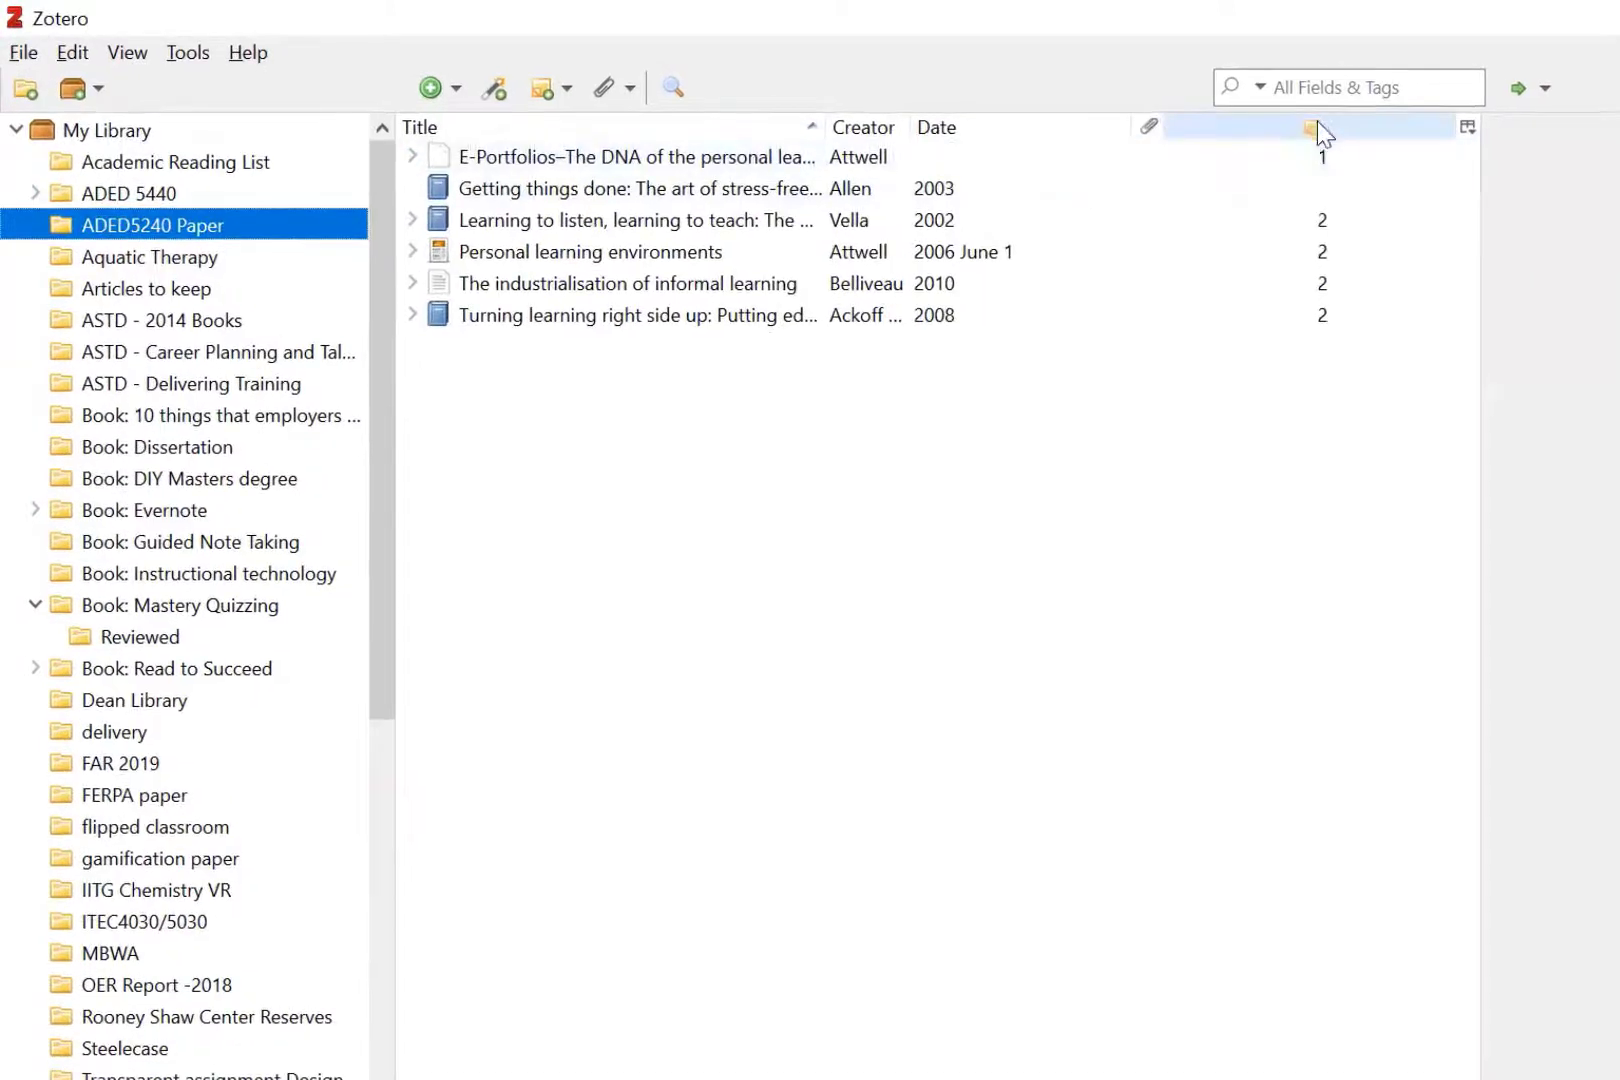
{"action": "left_click", "coordinate": [640, 220]}
{"action": "left_click", "coordinate": [1574, 140]}
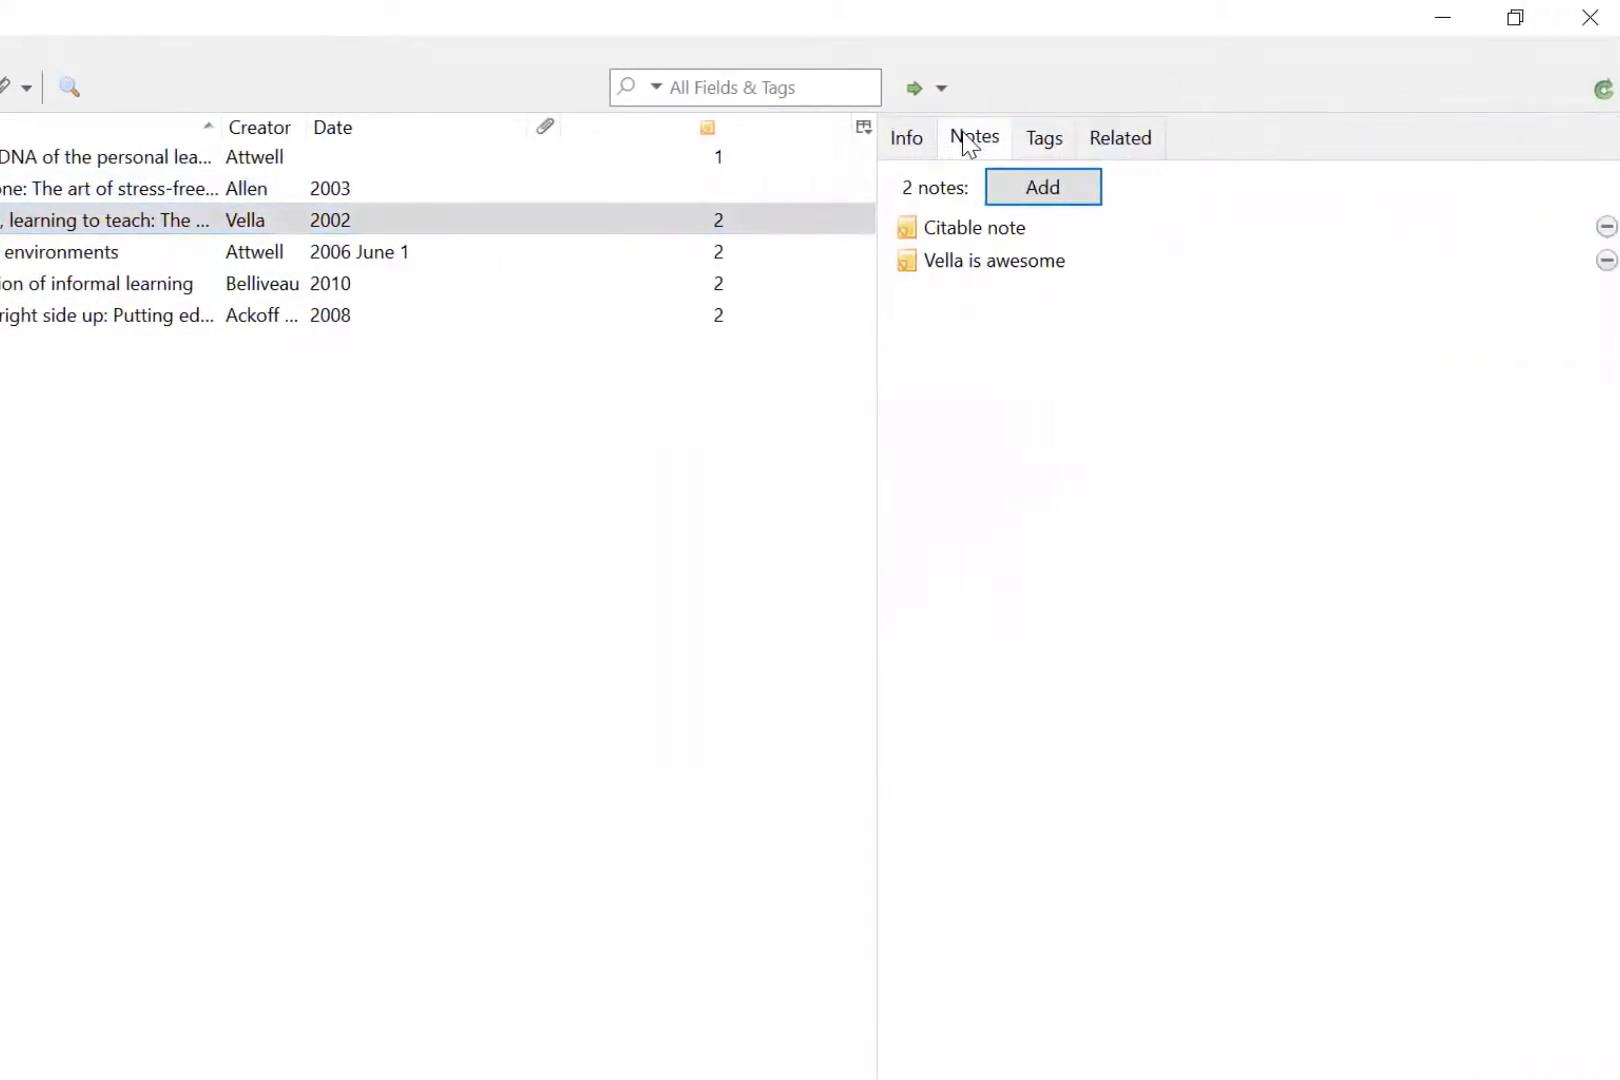
{"action": "left_click", "coordinate": [978, 258]}
{"action": "scroll", "coordinate": [1065, 855], "scroll_direction": "down", "scroll_amount": 3}
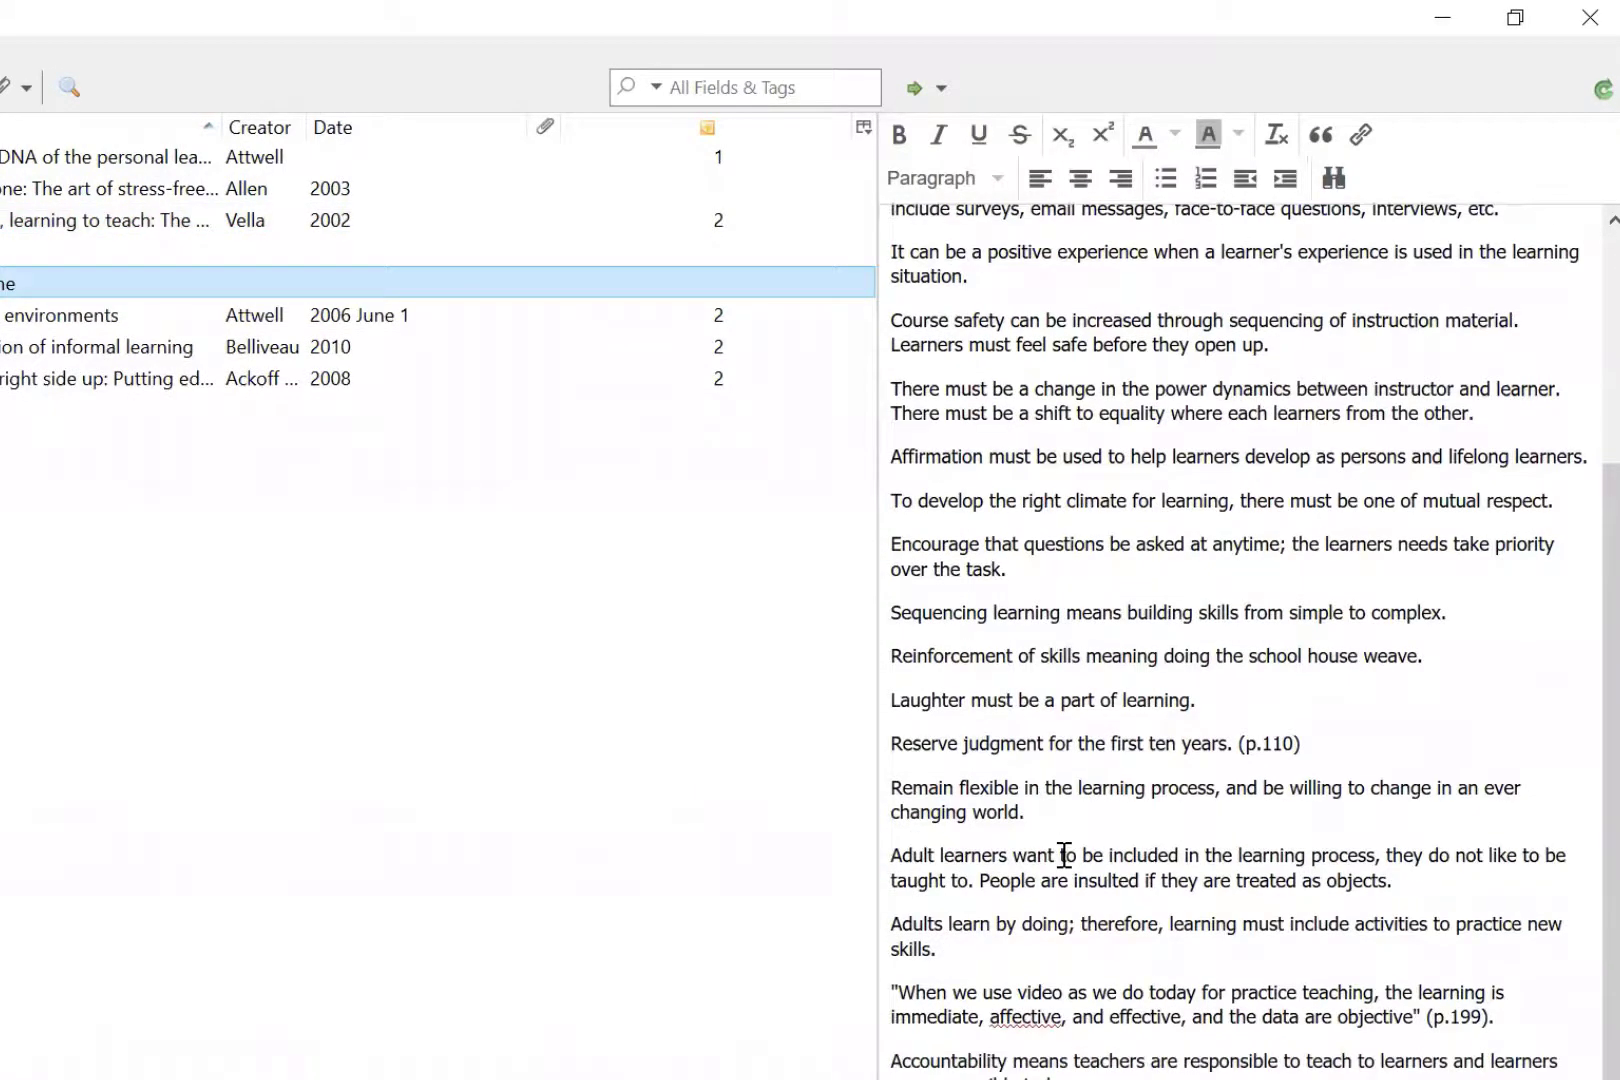
{"action": "scroll", "coordinate": [1065, 855], "scroll_direction": "up", "scroll_amount": 3}
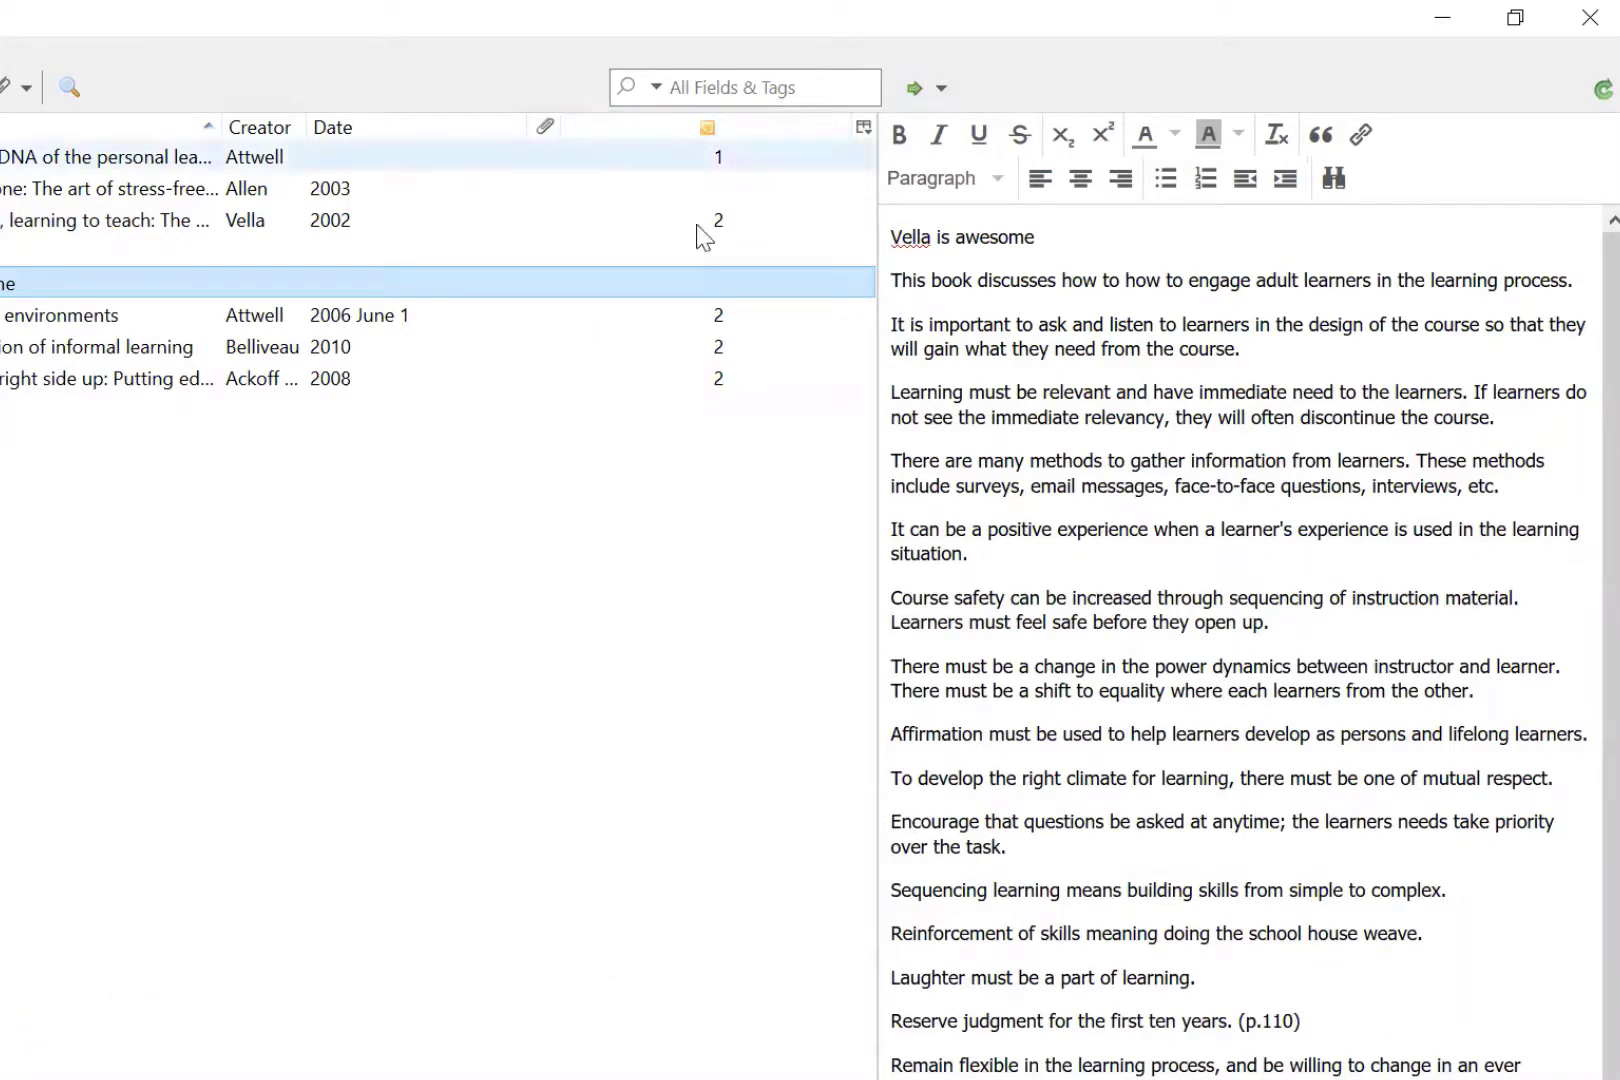
{"action": "left_click", "coordinate": [46, 252]}
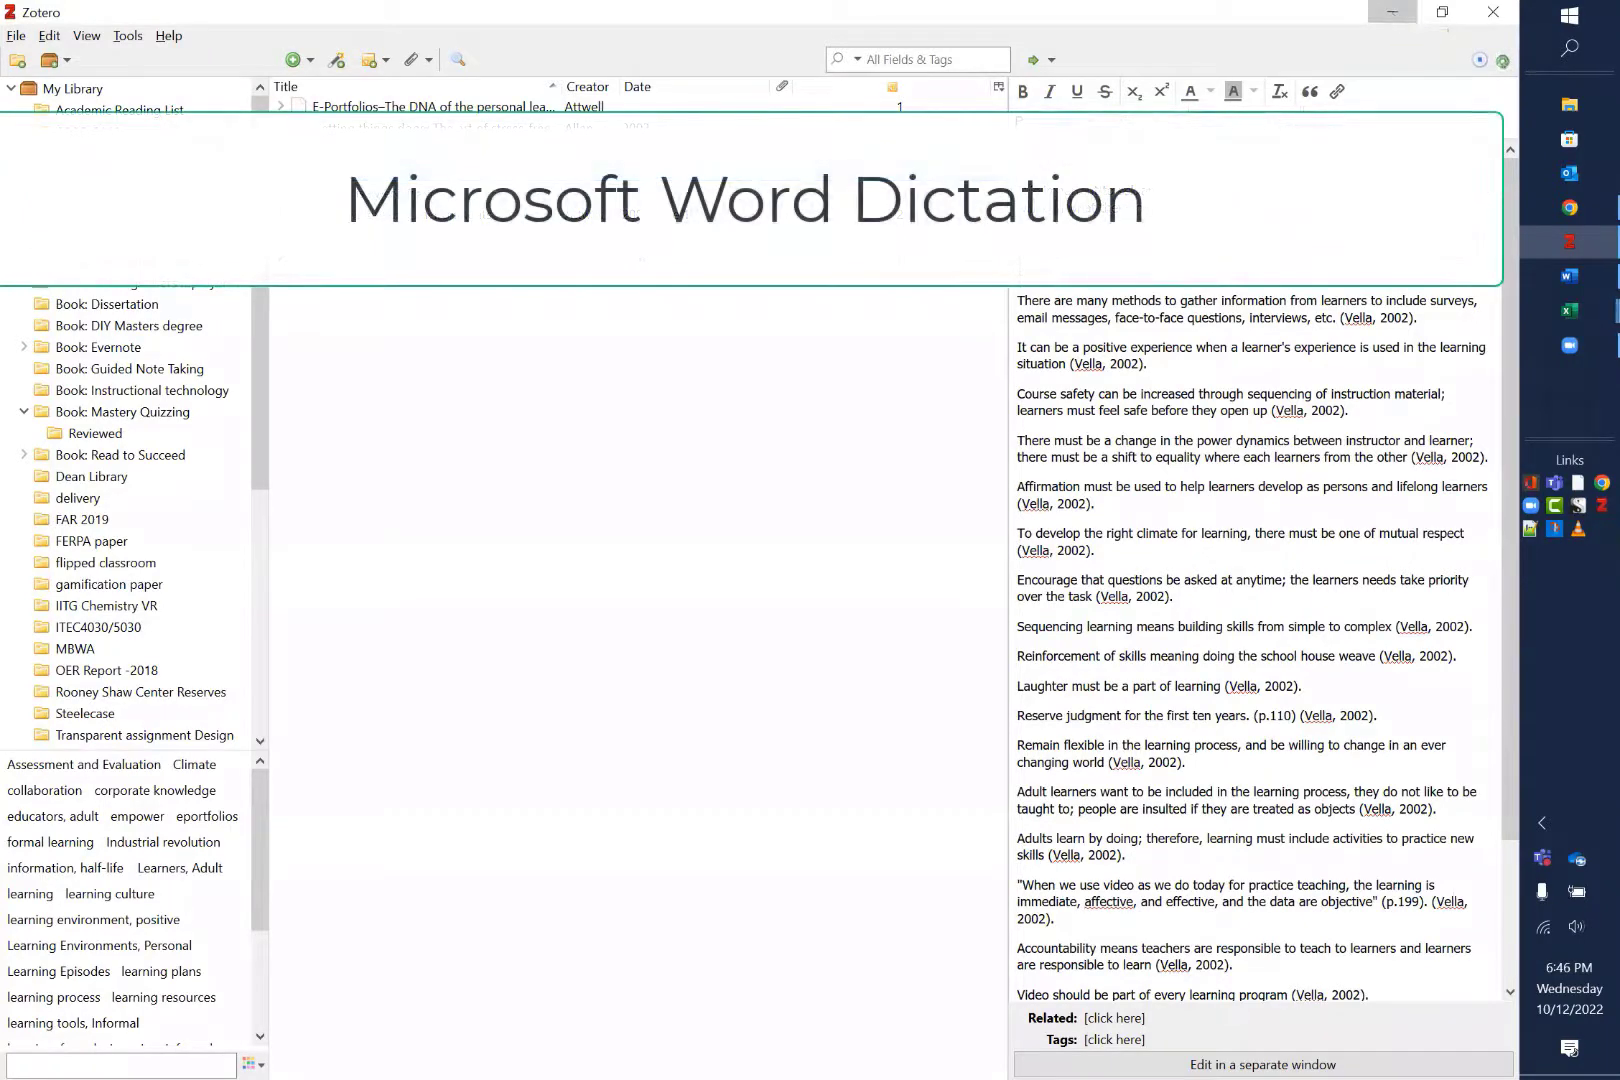
Switch to Word, dictate a short paragraph about an article's importance to the research, and remove its final period
{"action": "left_click", "coordinate": [1392, 12]}
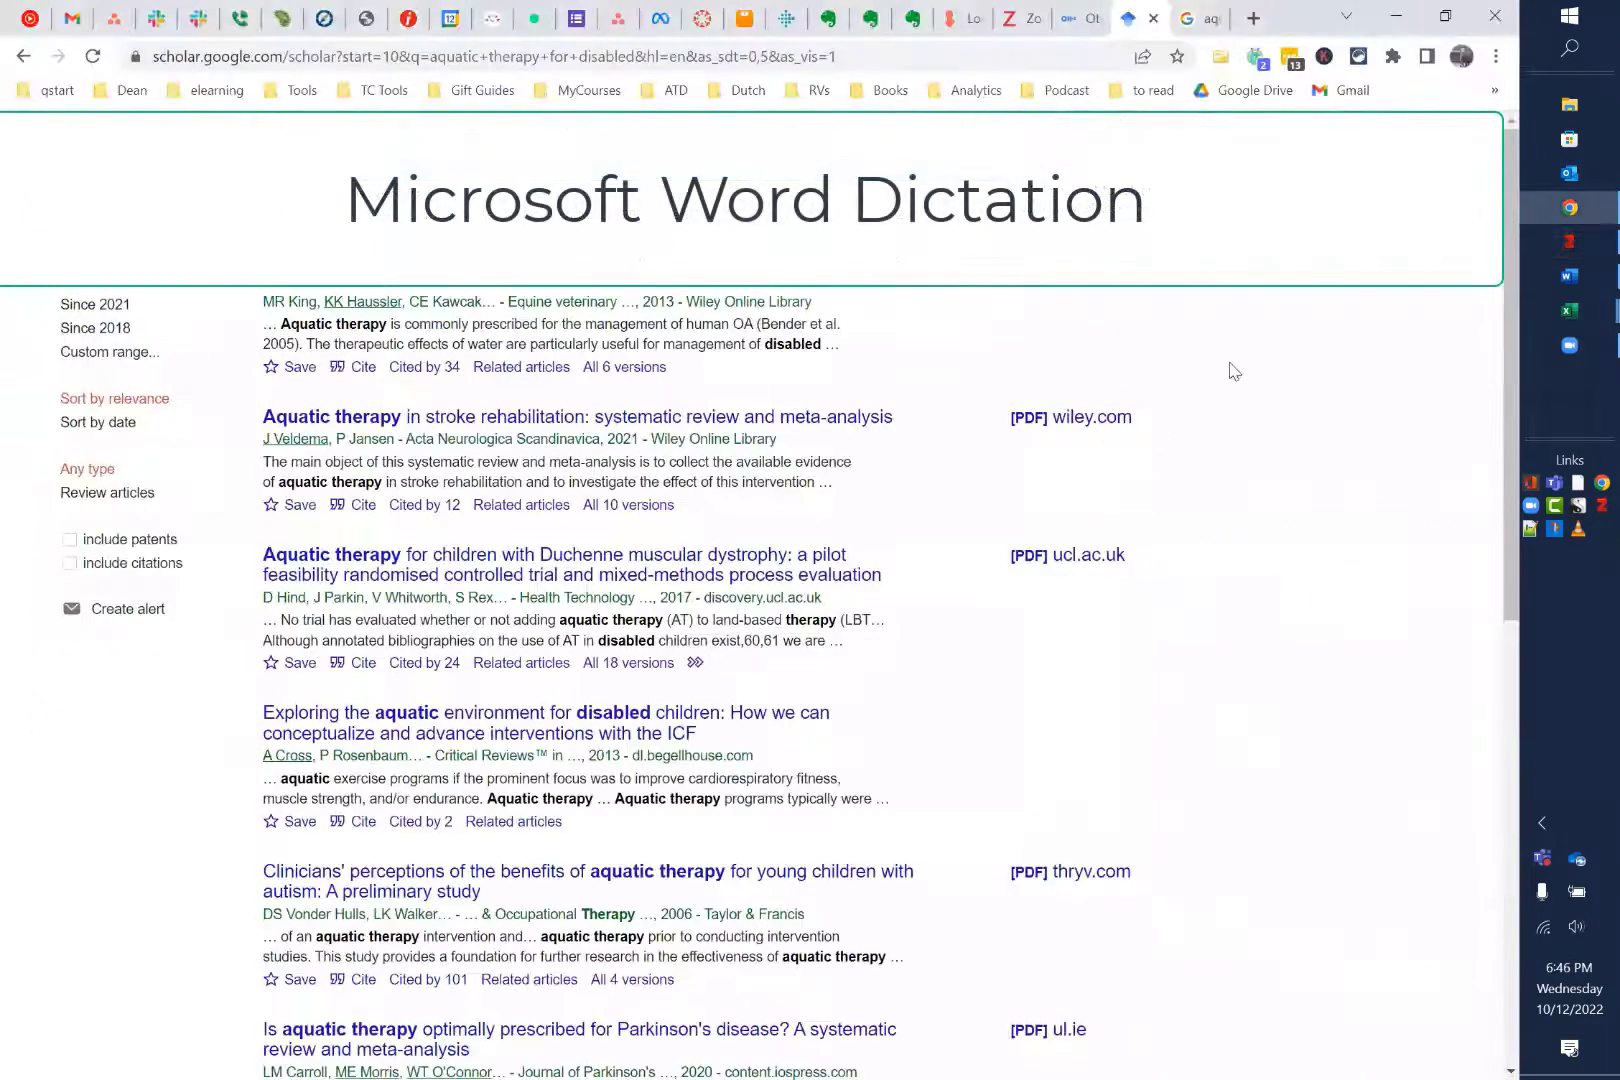
{"action": "left_click", "coordinate": [1569, 275]}
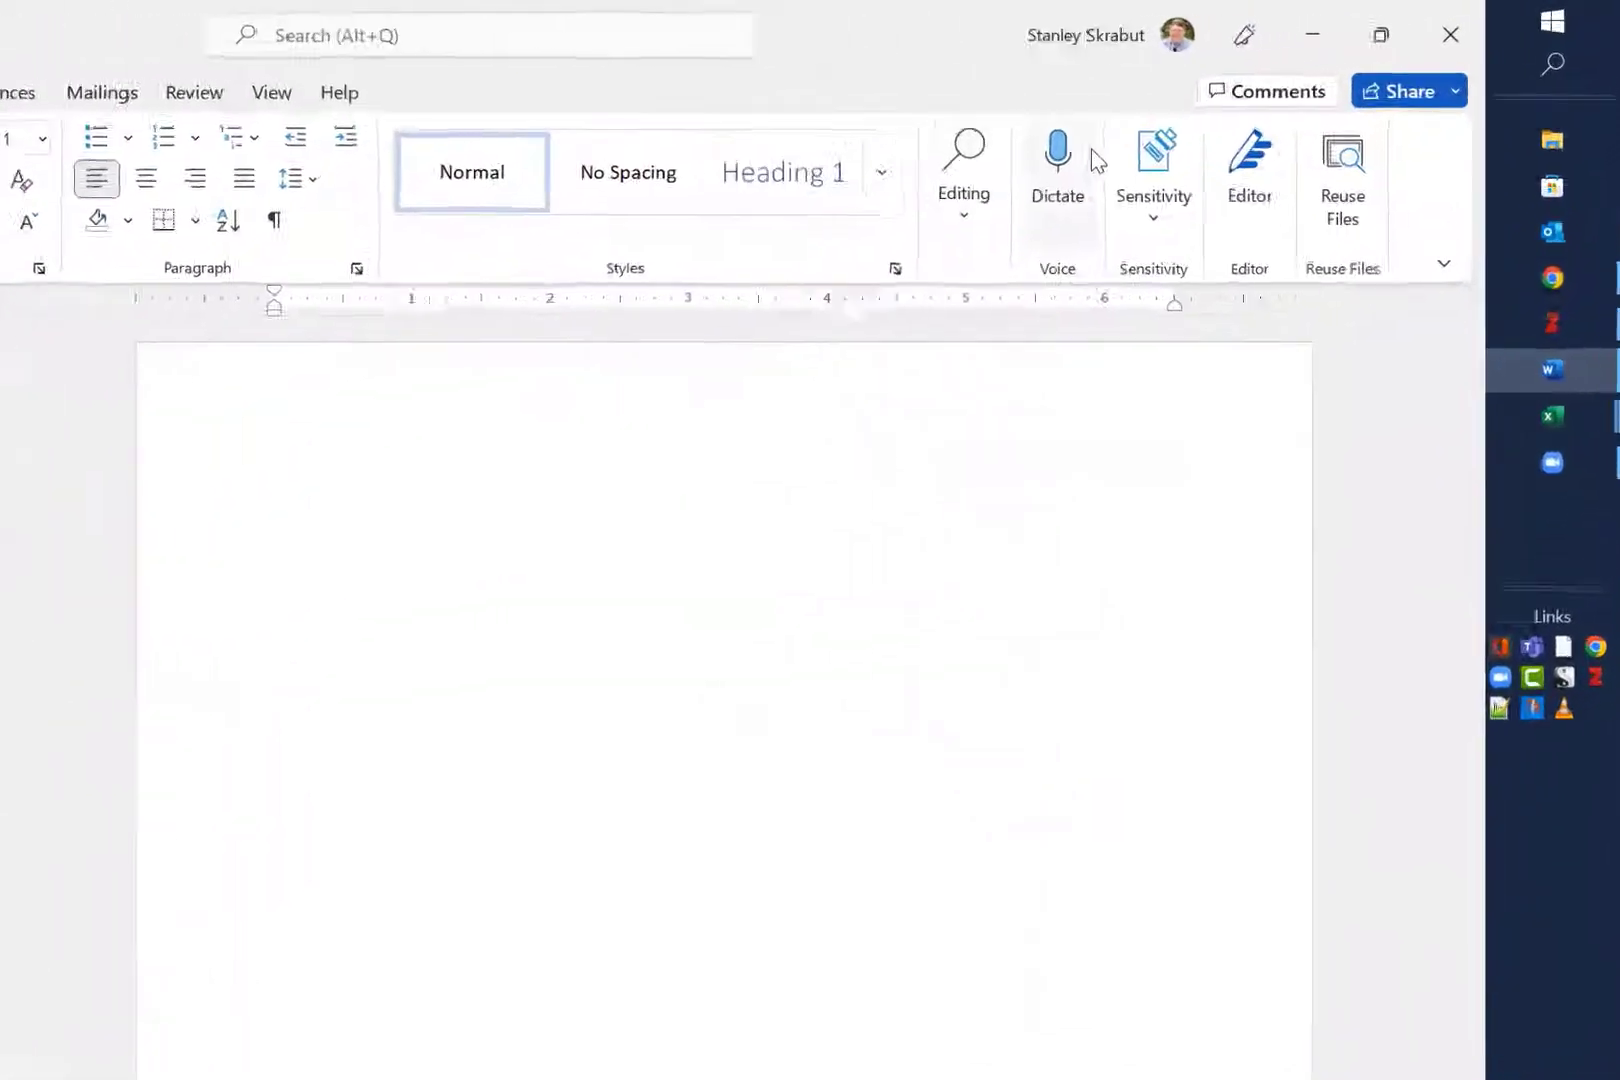
{"action": "left_click", "coordinate": [1208, 147]}
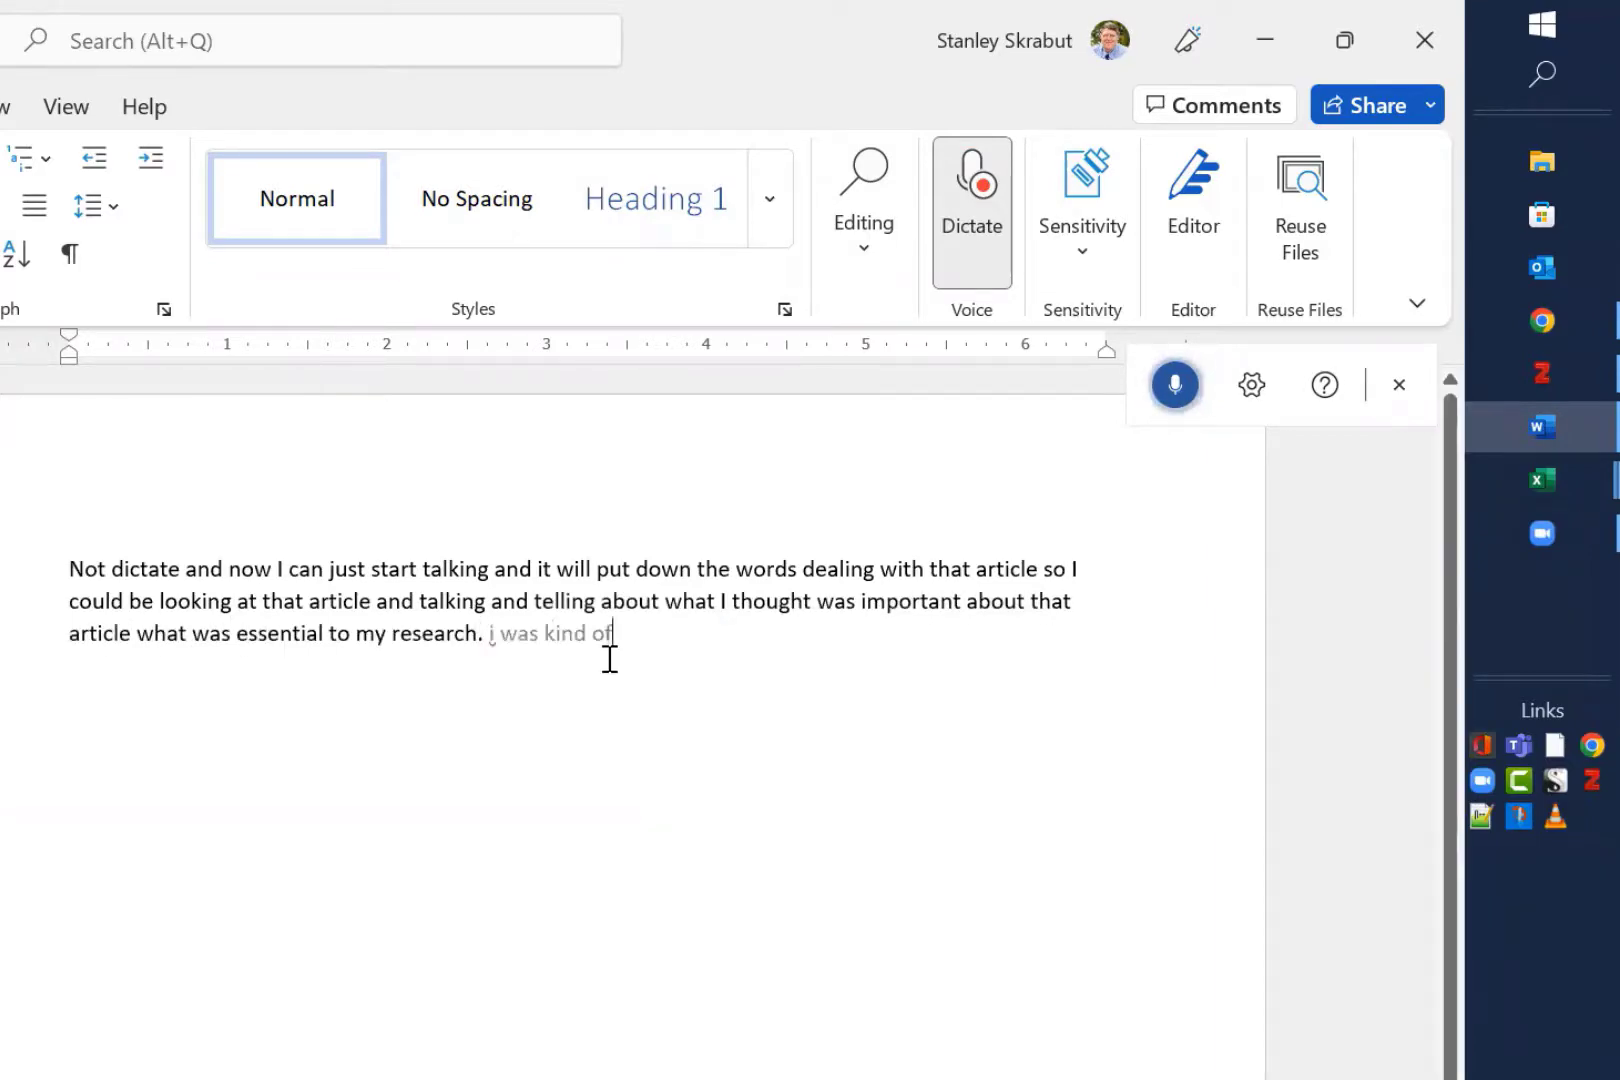
{"action": "left_click", "coordinate": [1175, 384]}
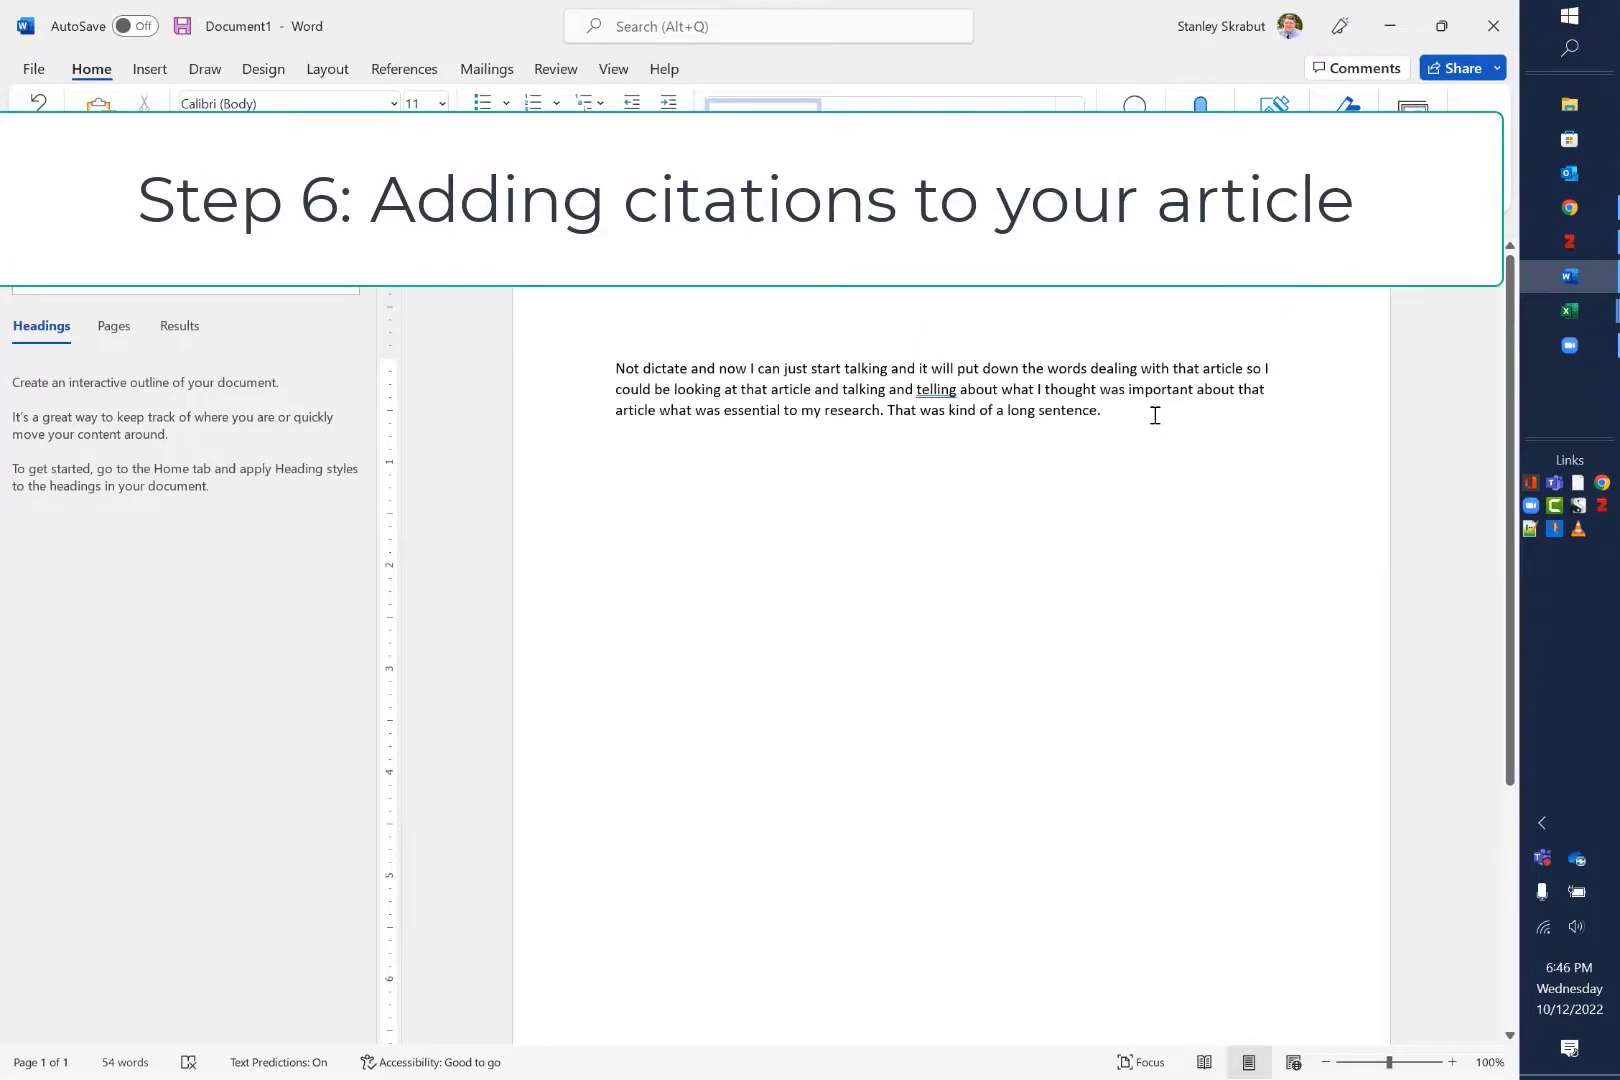
{"action": "key", "text": "BackSpace"}
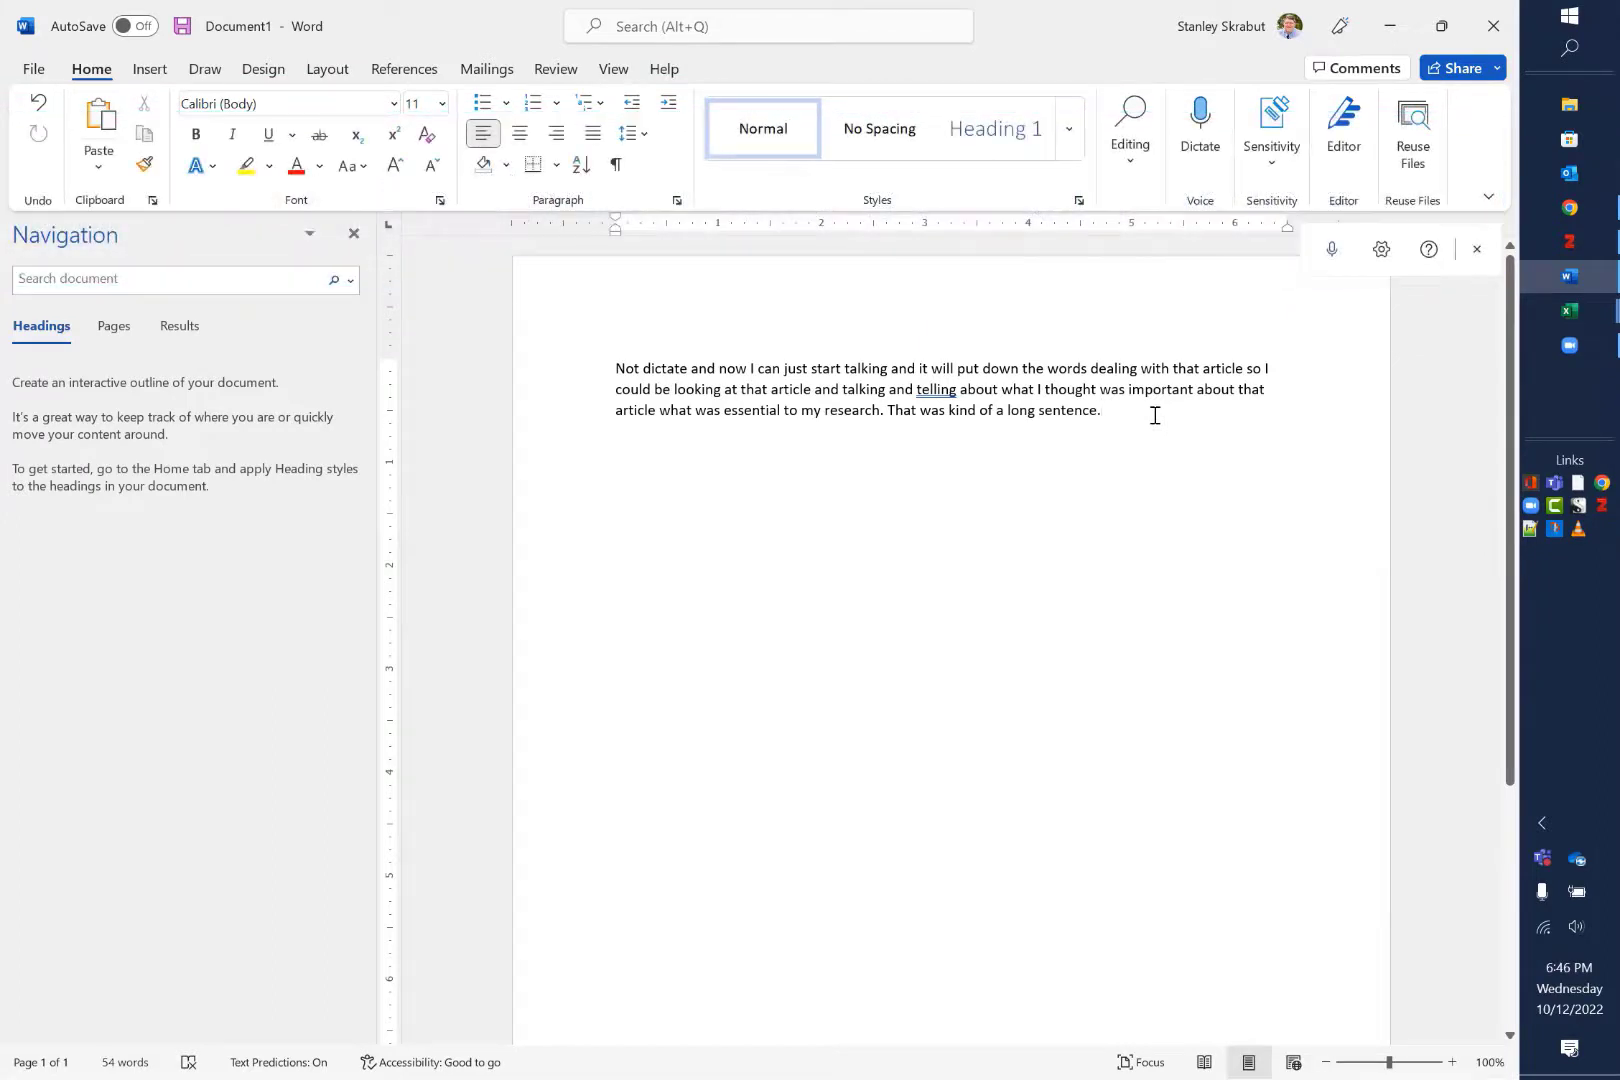
In Zotero's Aquatic Therapy collection, copy an APA 7th edition citation for "Aquatic access for the disabled" to the clipboard
{"action": "left_click", "coordinate": [1569, 241]}
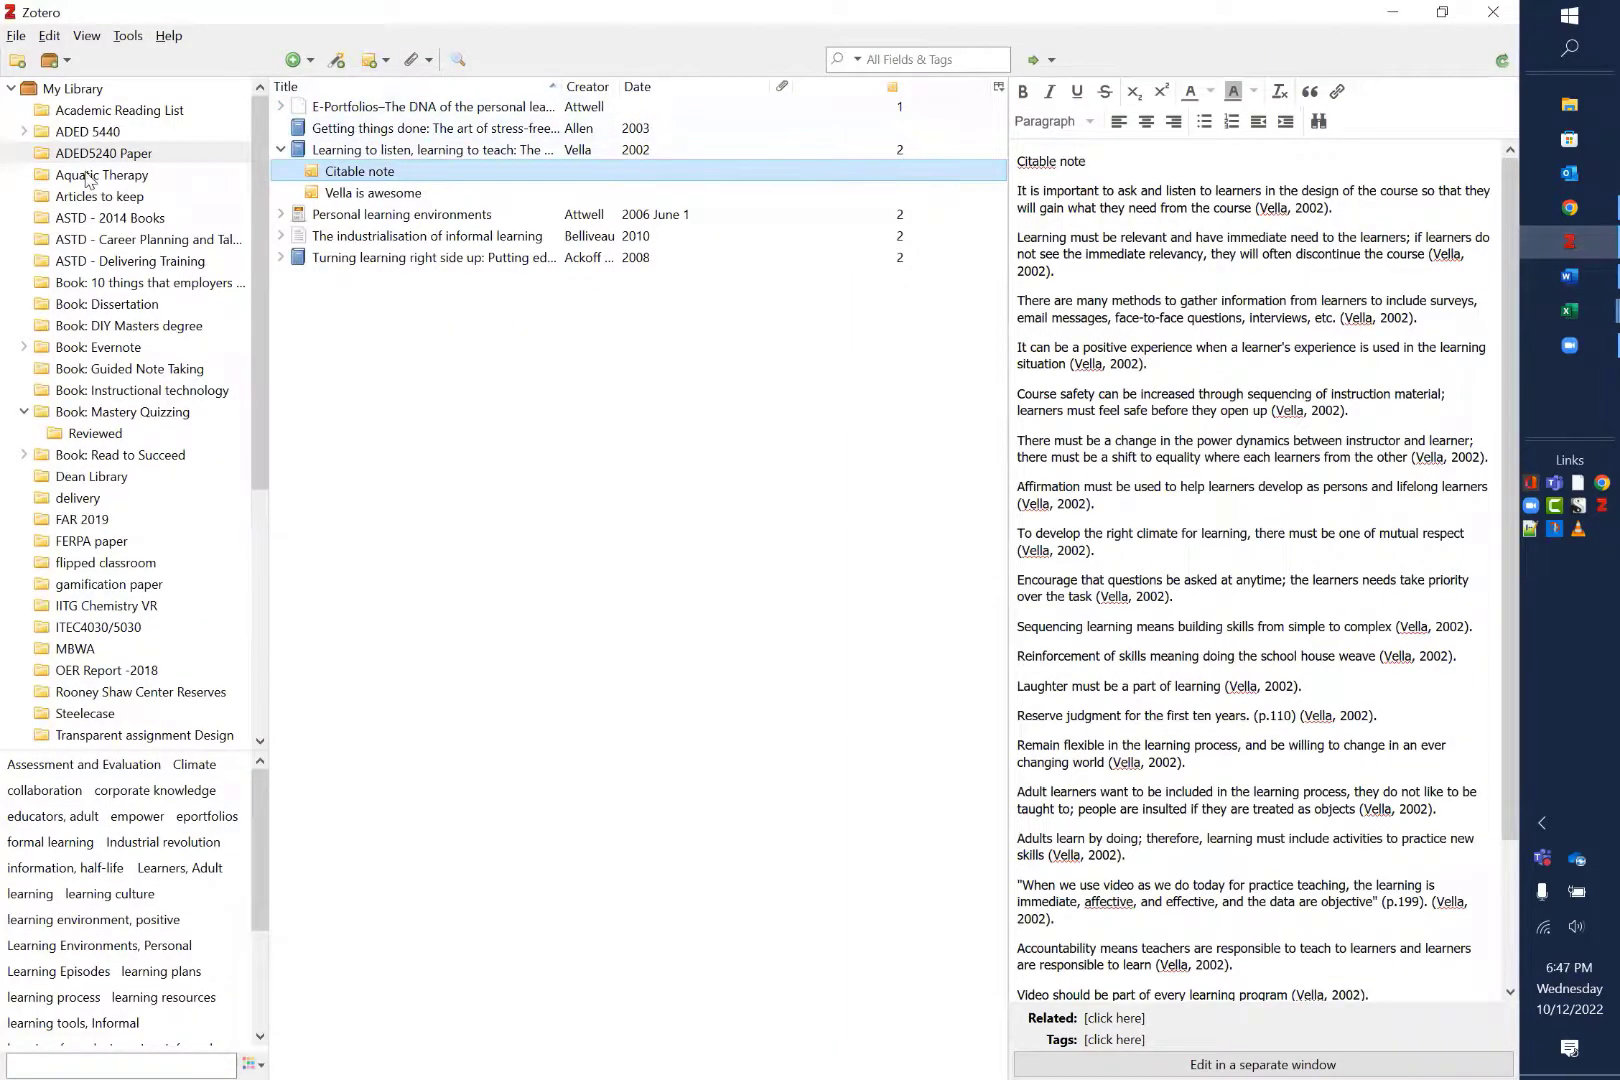
{"action": "left_click", "coordinate": [88, 176]}
{"action": "left_click", "coordinate": [390, 108]}
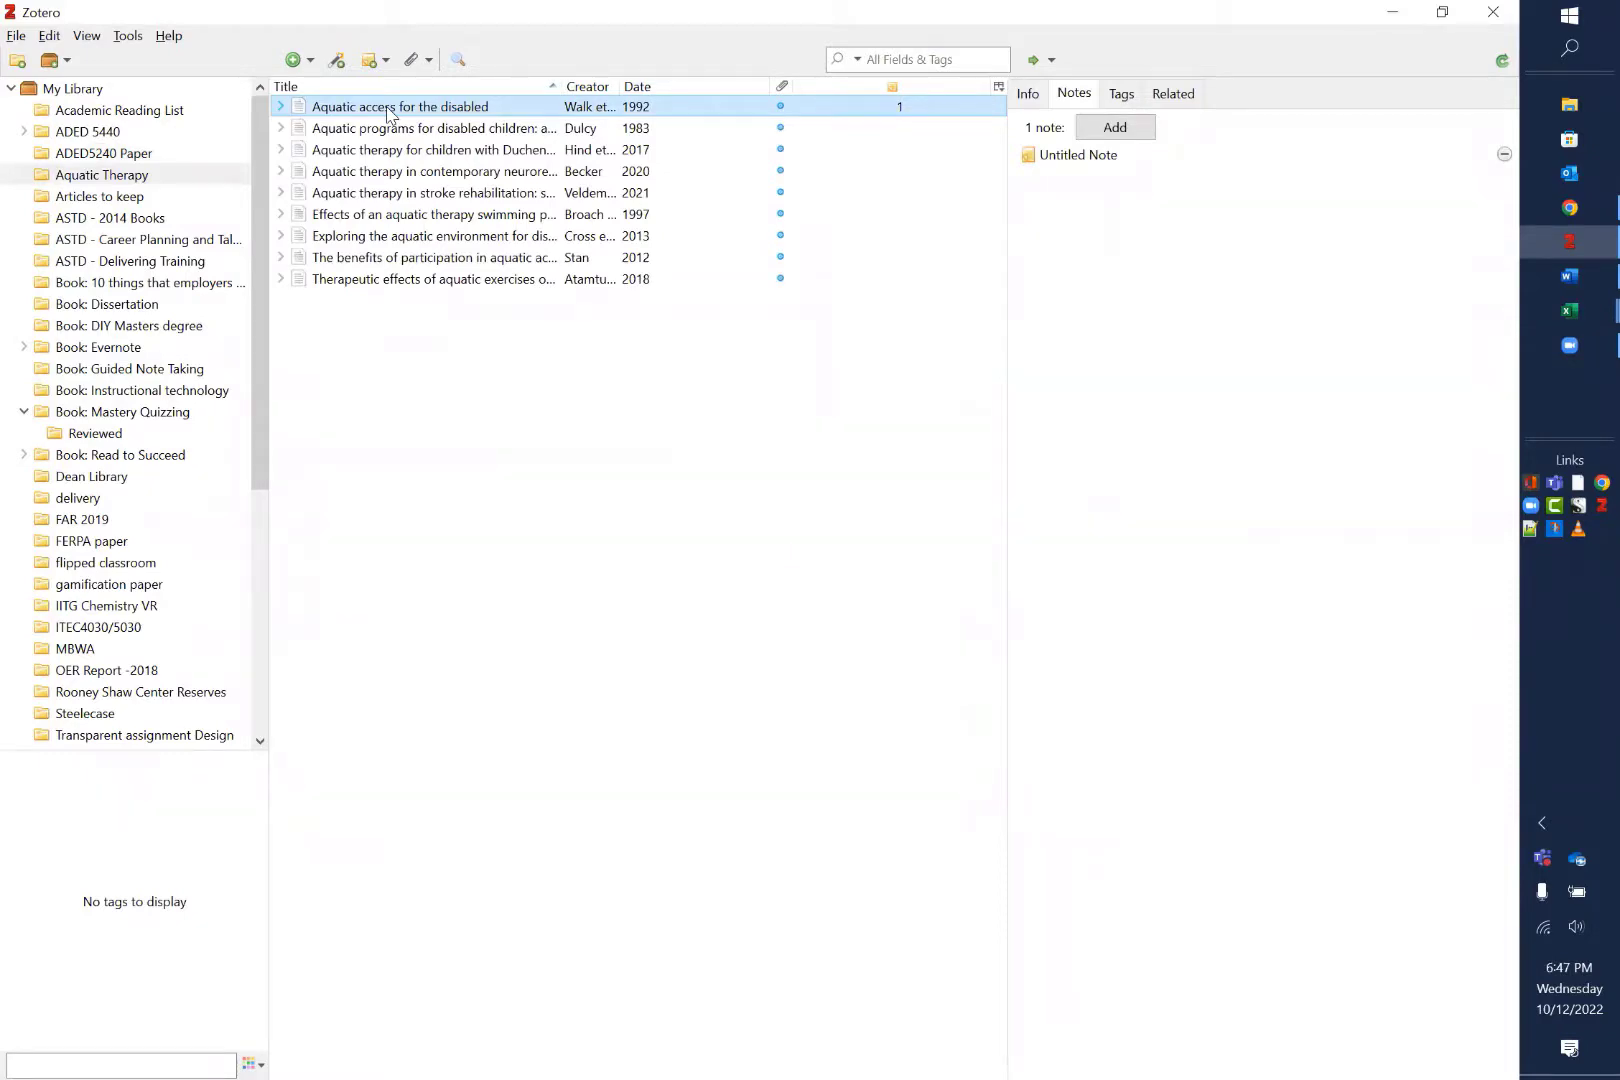
{"action": "right_click", "coordinate": [390, 113]}
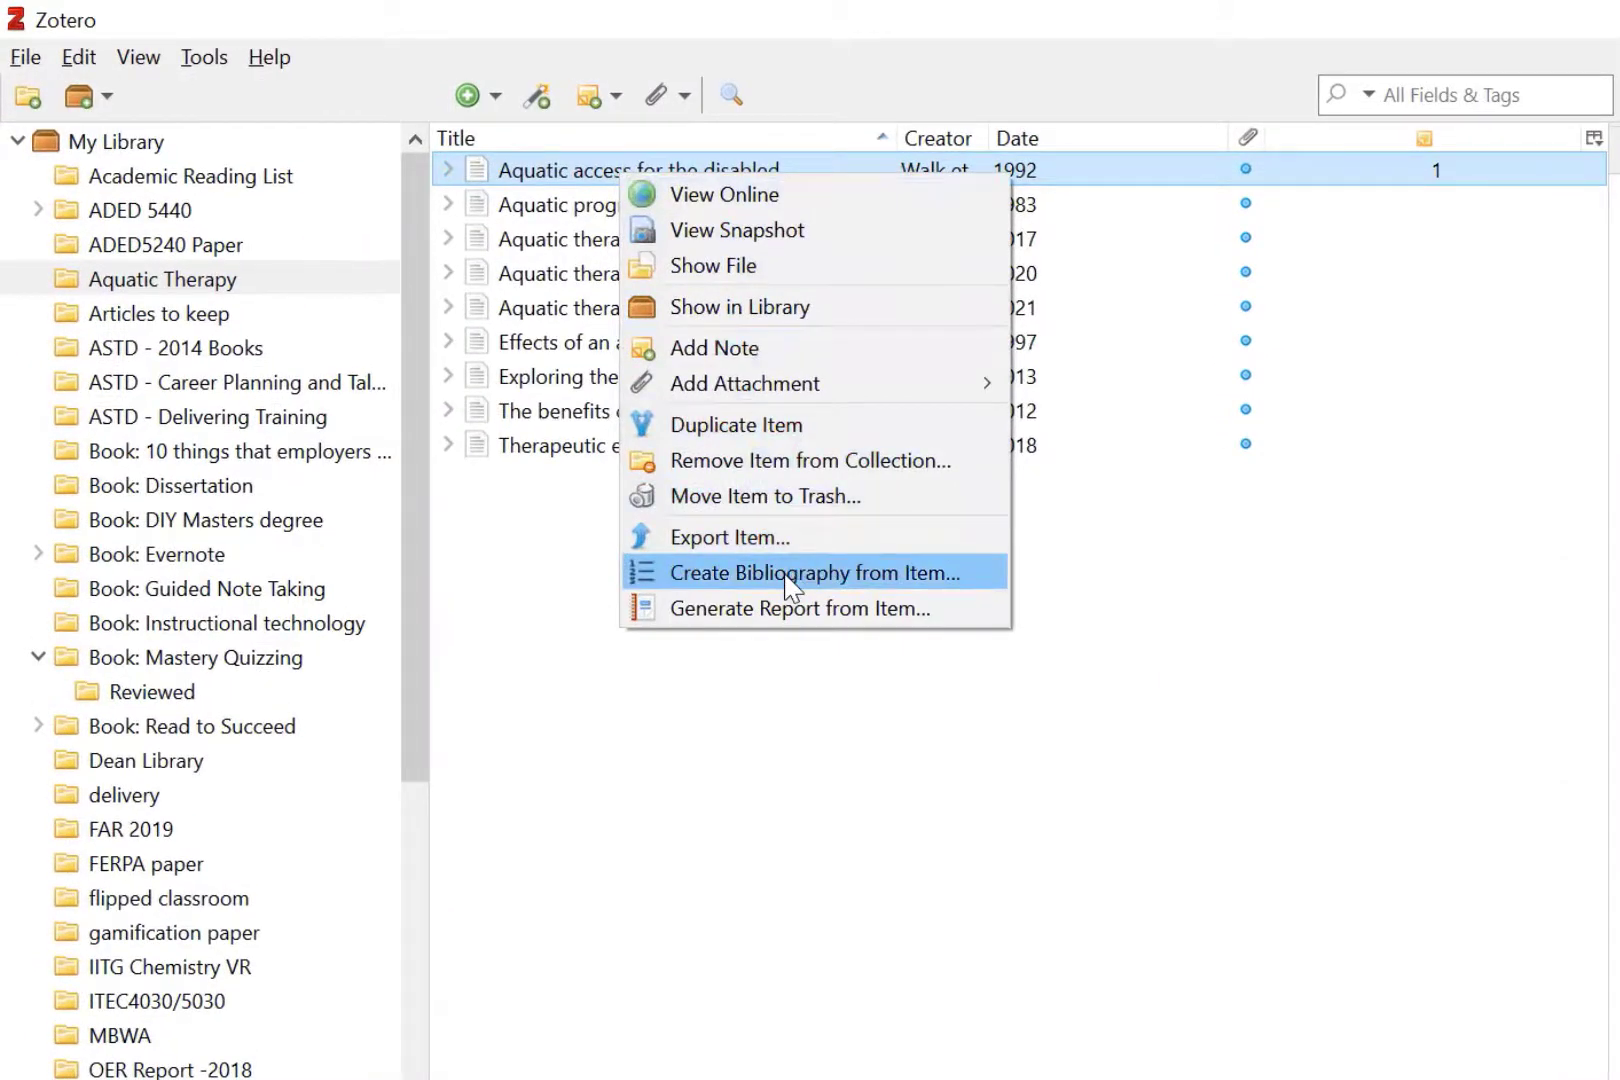
{"action": "left_click", "coordinate": [790, 575]}
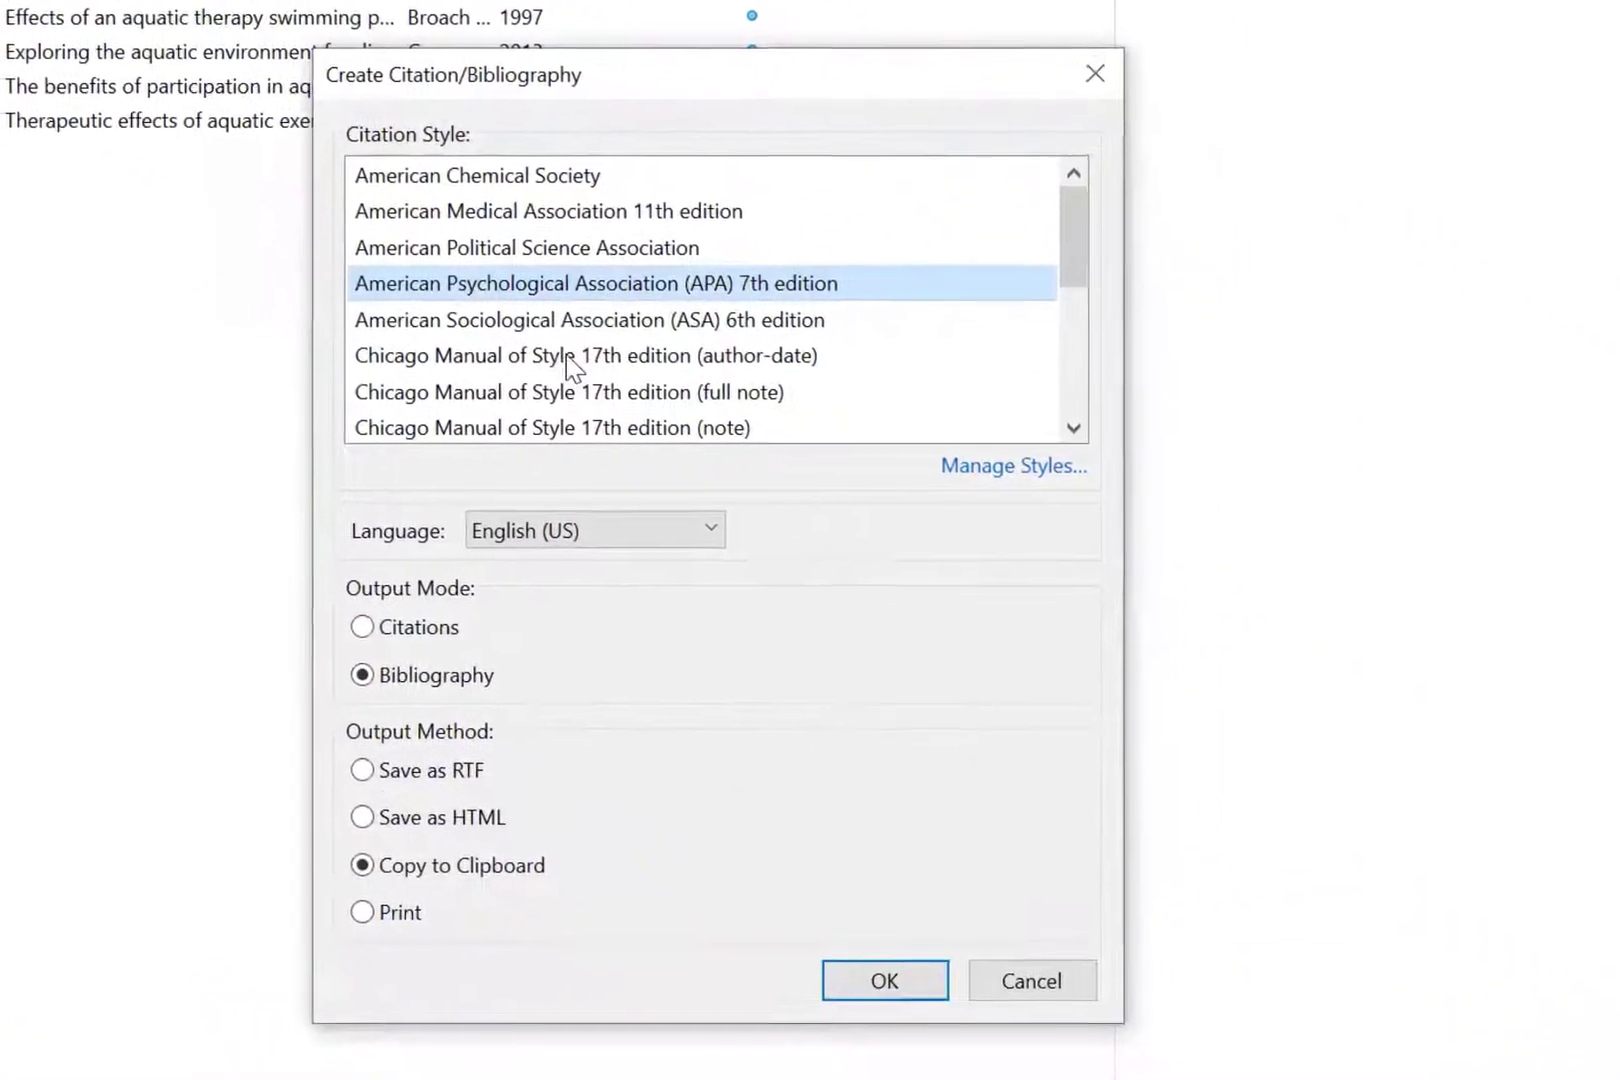
{"action": "left_click", "coordinate": [357, 624]}
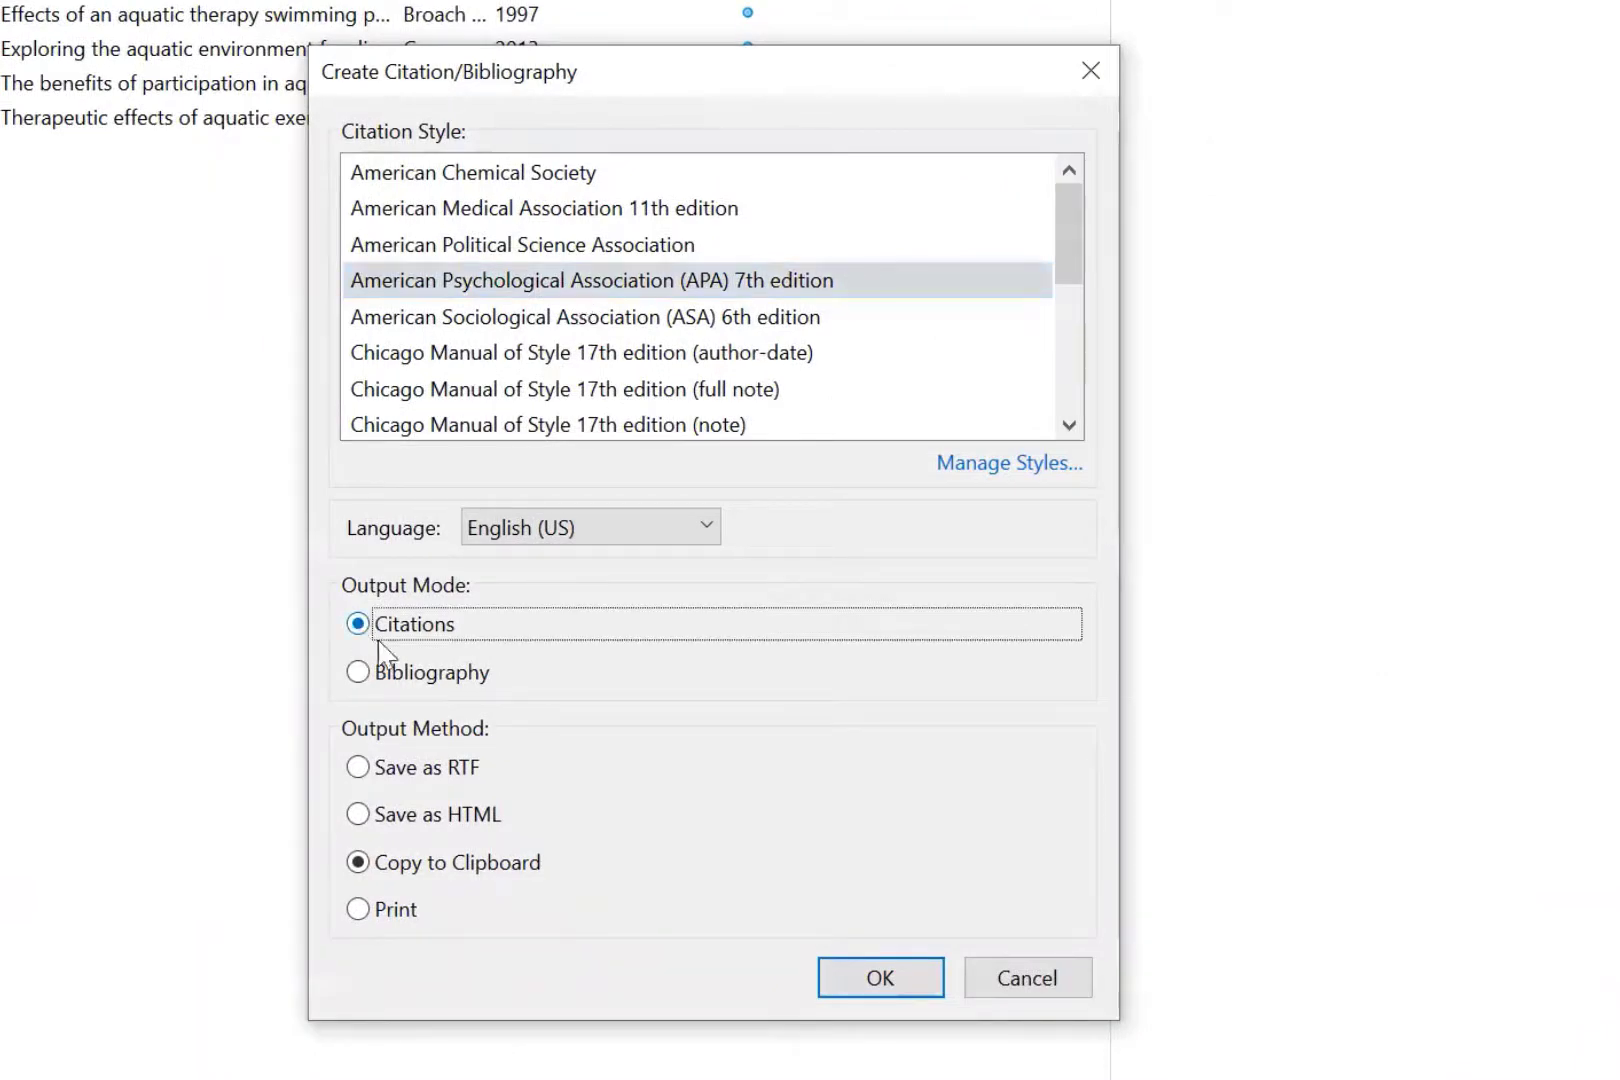
{"action": "left_click", "coordinate": [872, 982]}
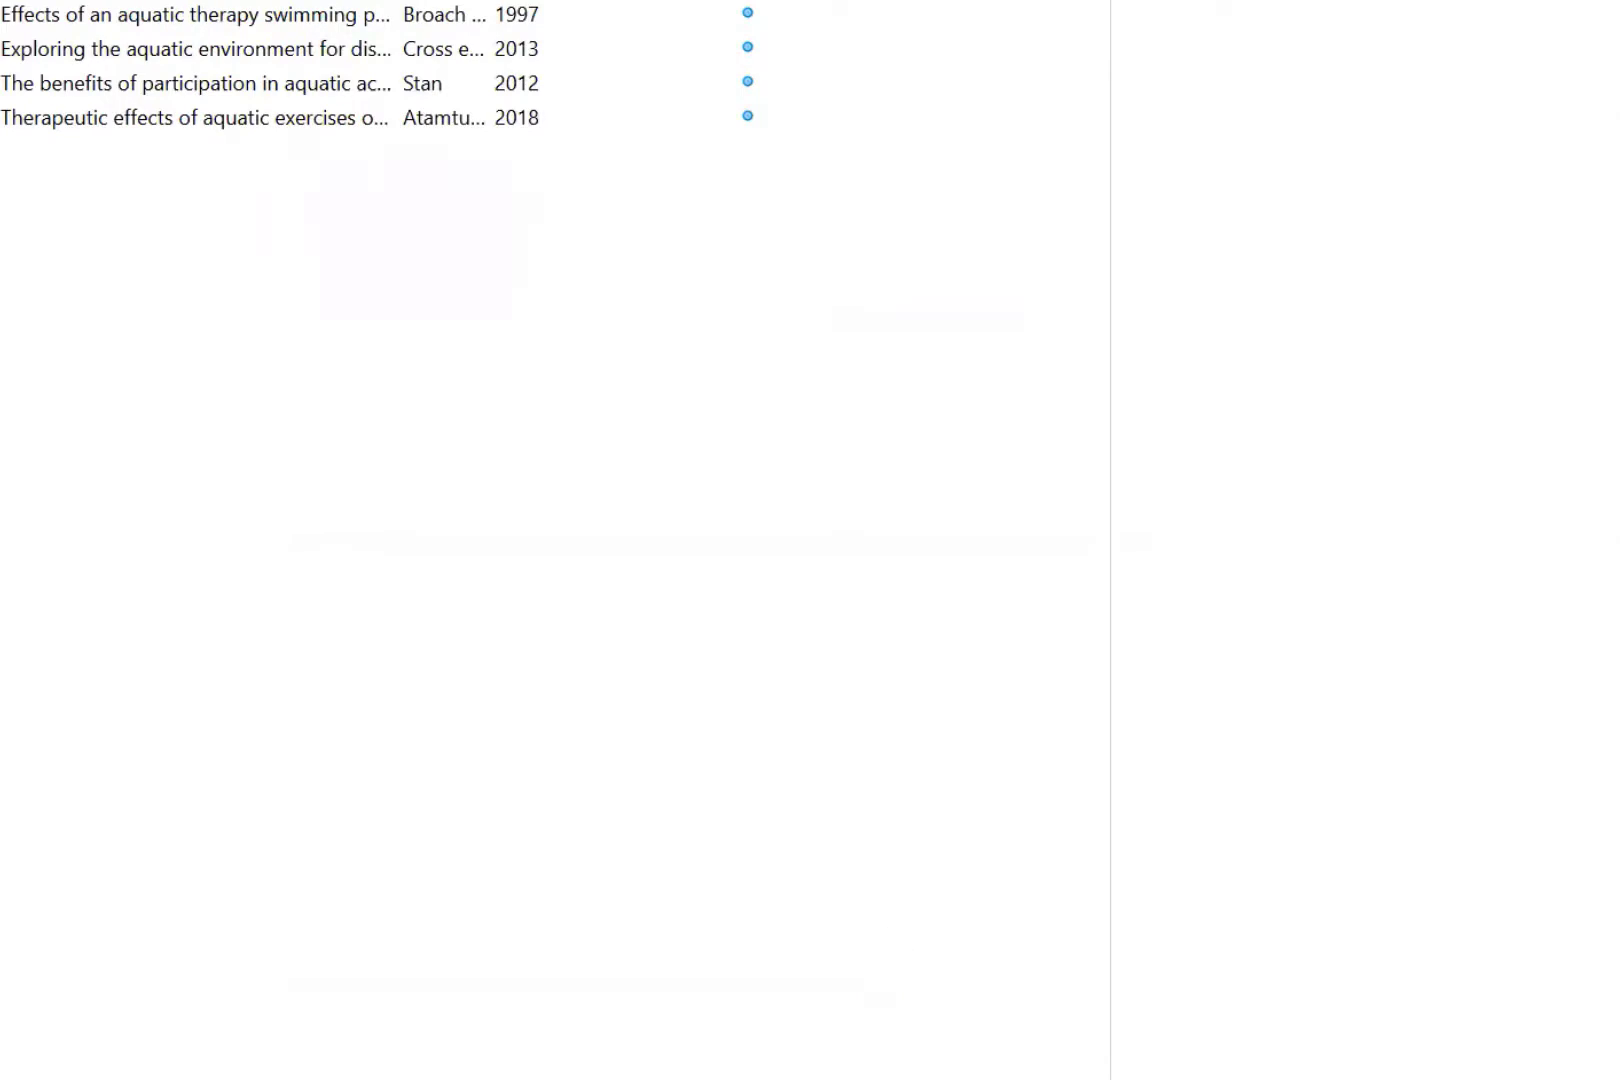
Back in Word, insert the copied 1992 in-text citation after the last sentence and end it with a period
{"action": "key", "text": "alt+Tab"}
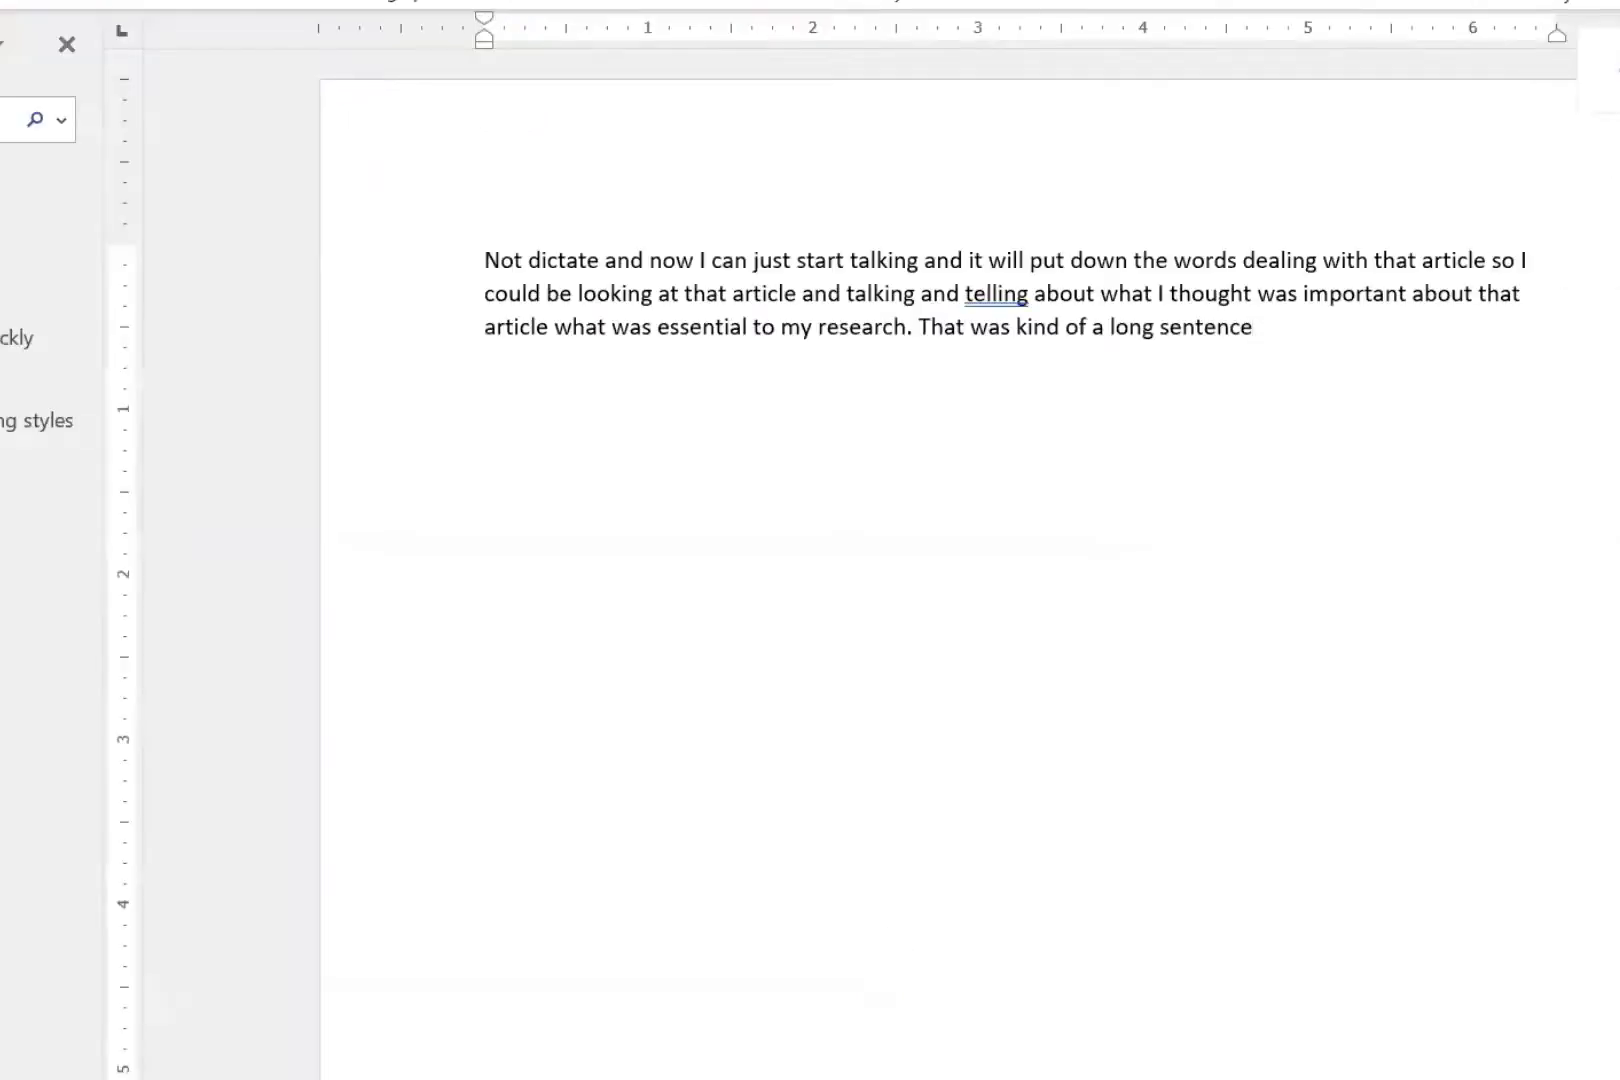
{"action": "type", "text": "(Walk et al., 1992)"}
{"action": "type", "text": "."}
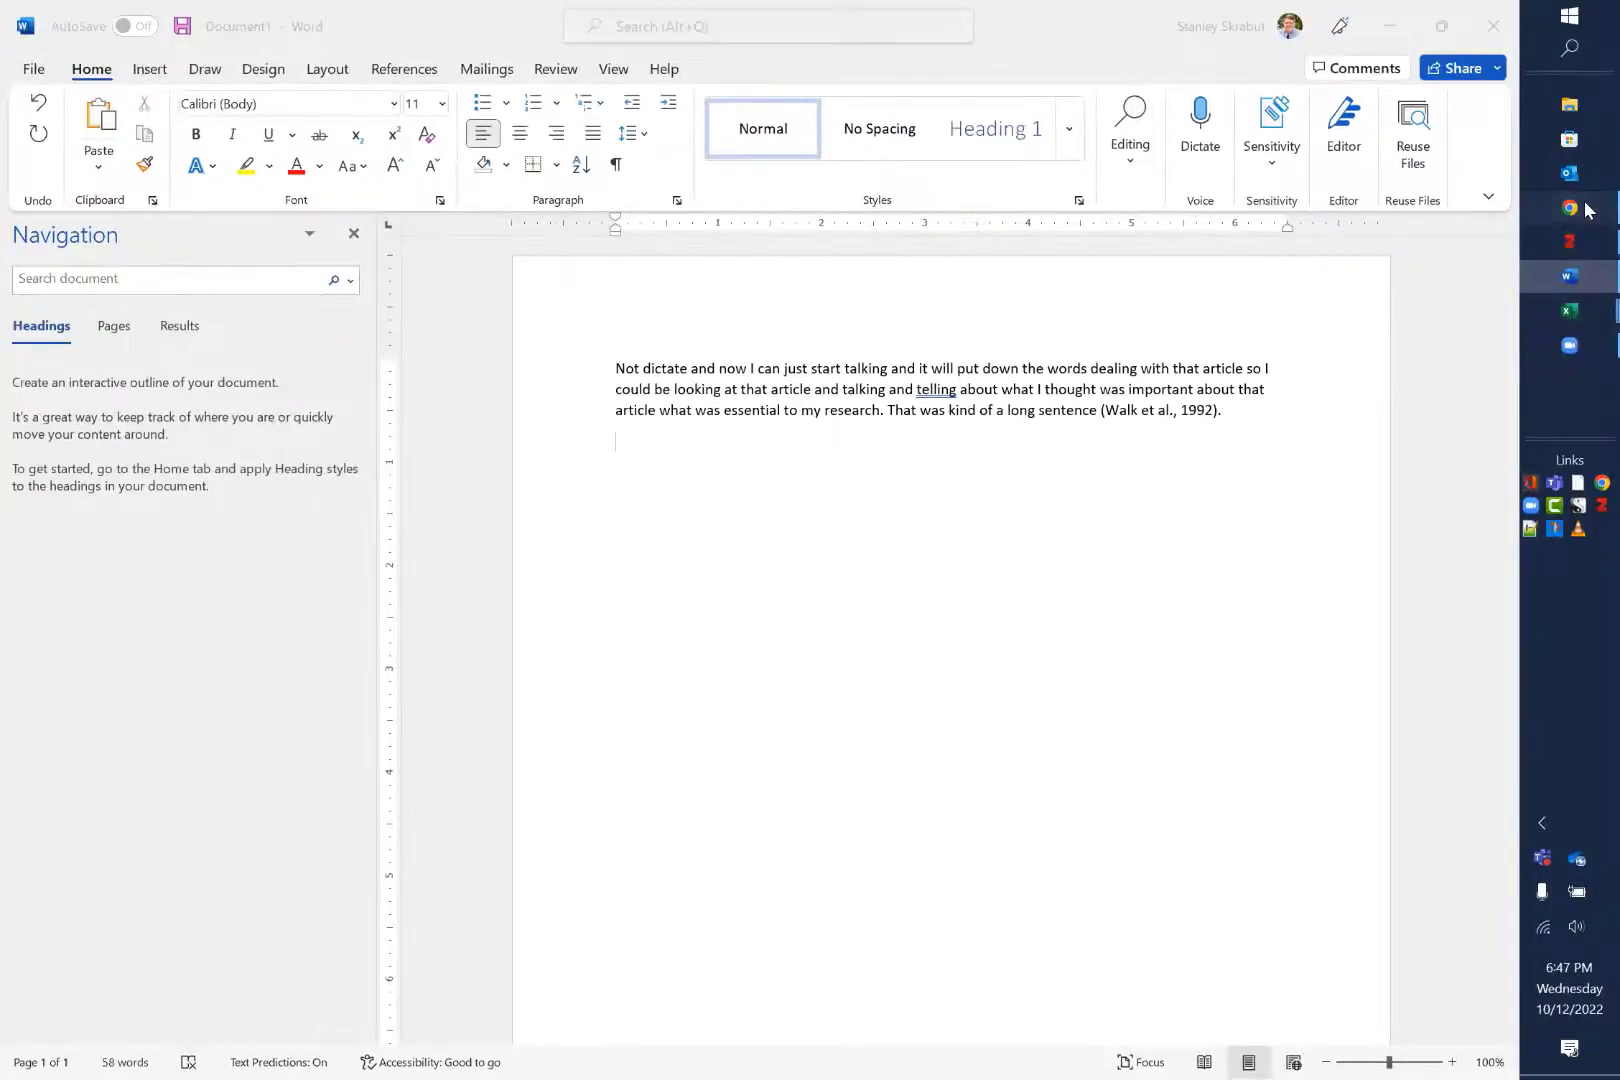
Switch to Chrome and copy the generated placeholder text from the open loremipsum.io page
{"action": "left_click", "coordinate": [1574, 207]}
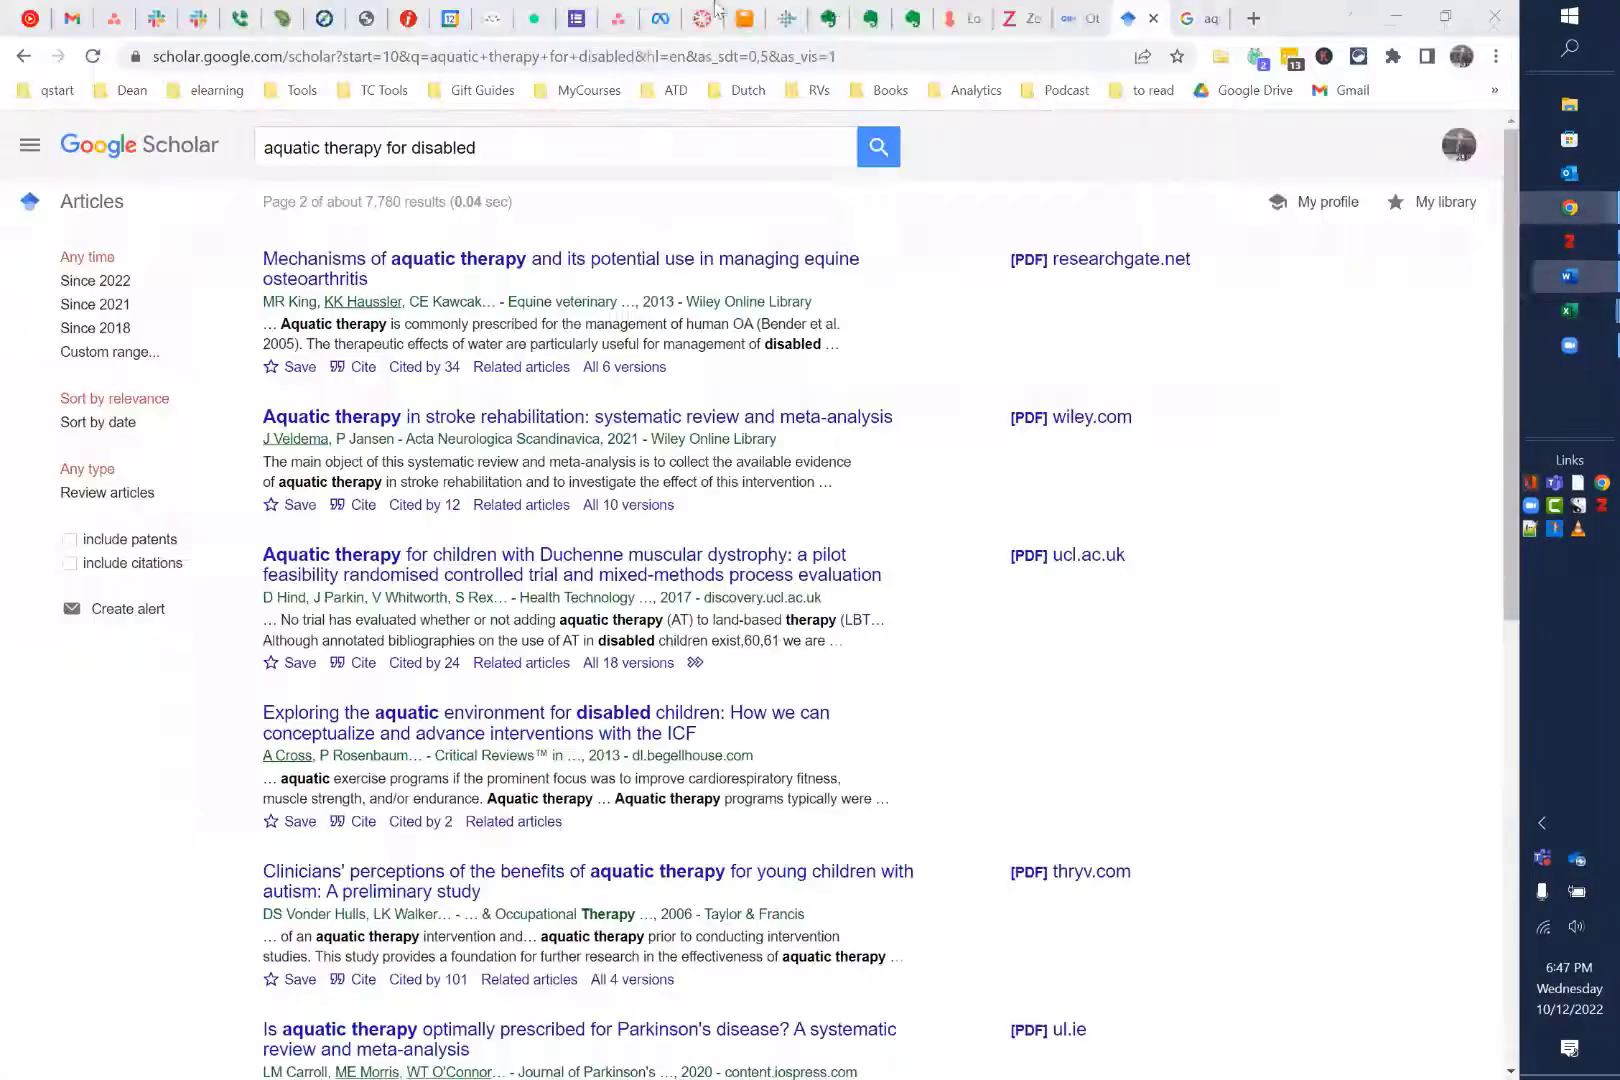
{"action": "left_click", "coordinate": [968, 18]}
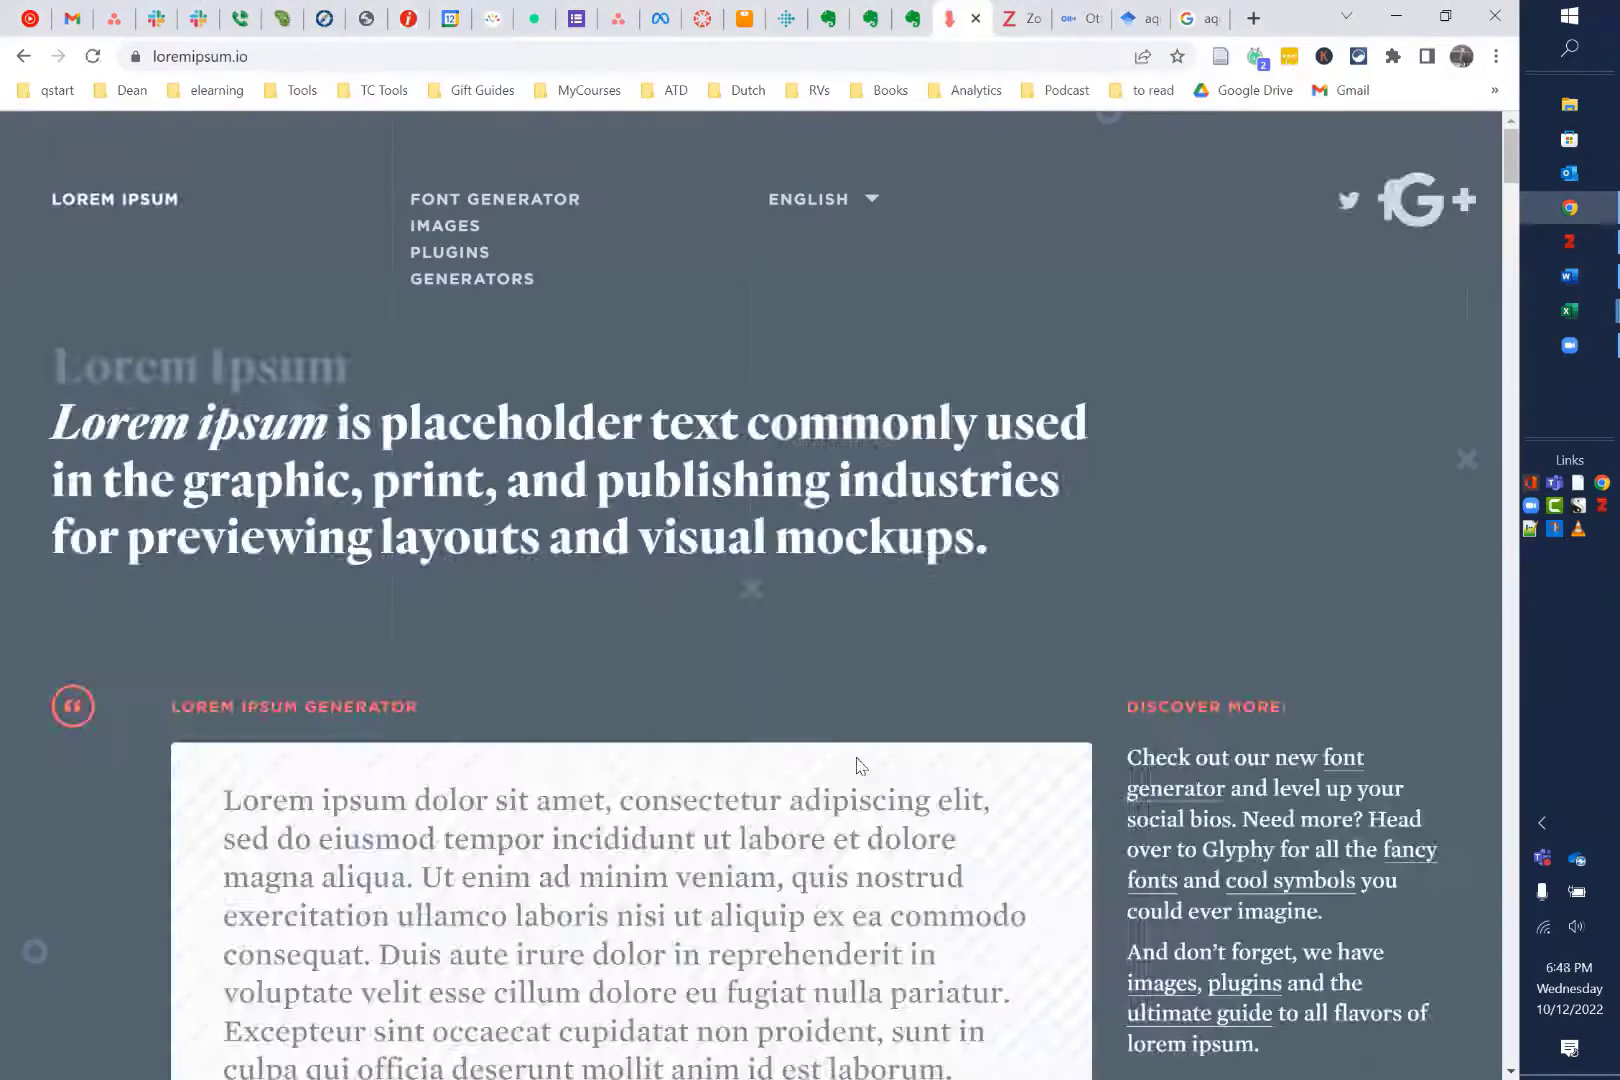
{"action": "scroll", "coordinate": [856, 766], "scroll_direction": "down", "scroll_amount": 4}
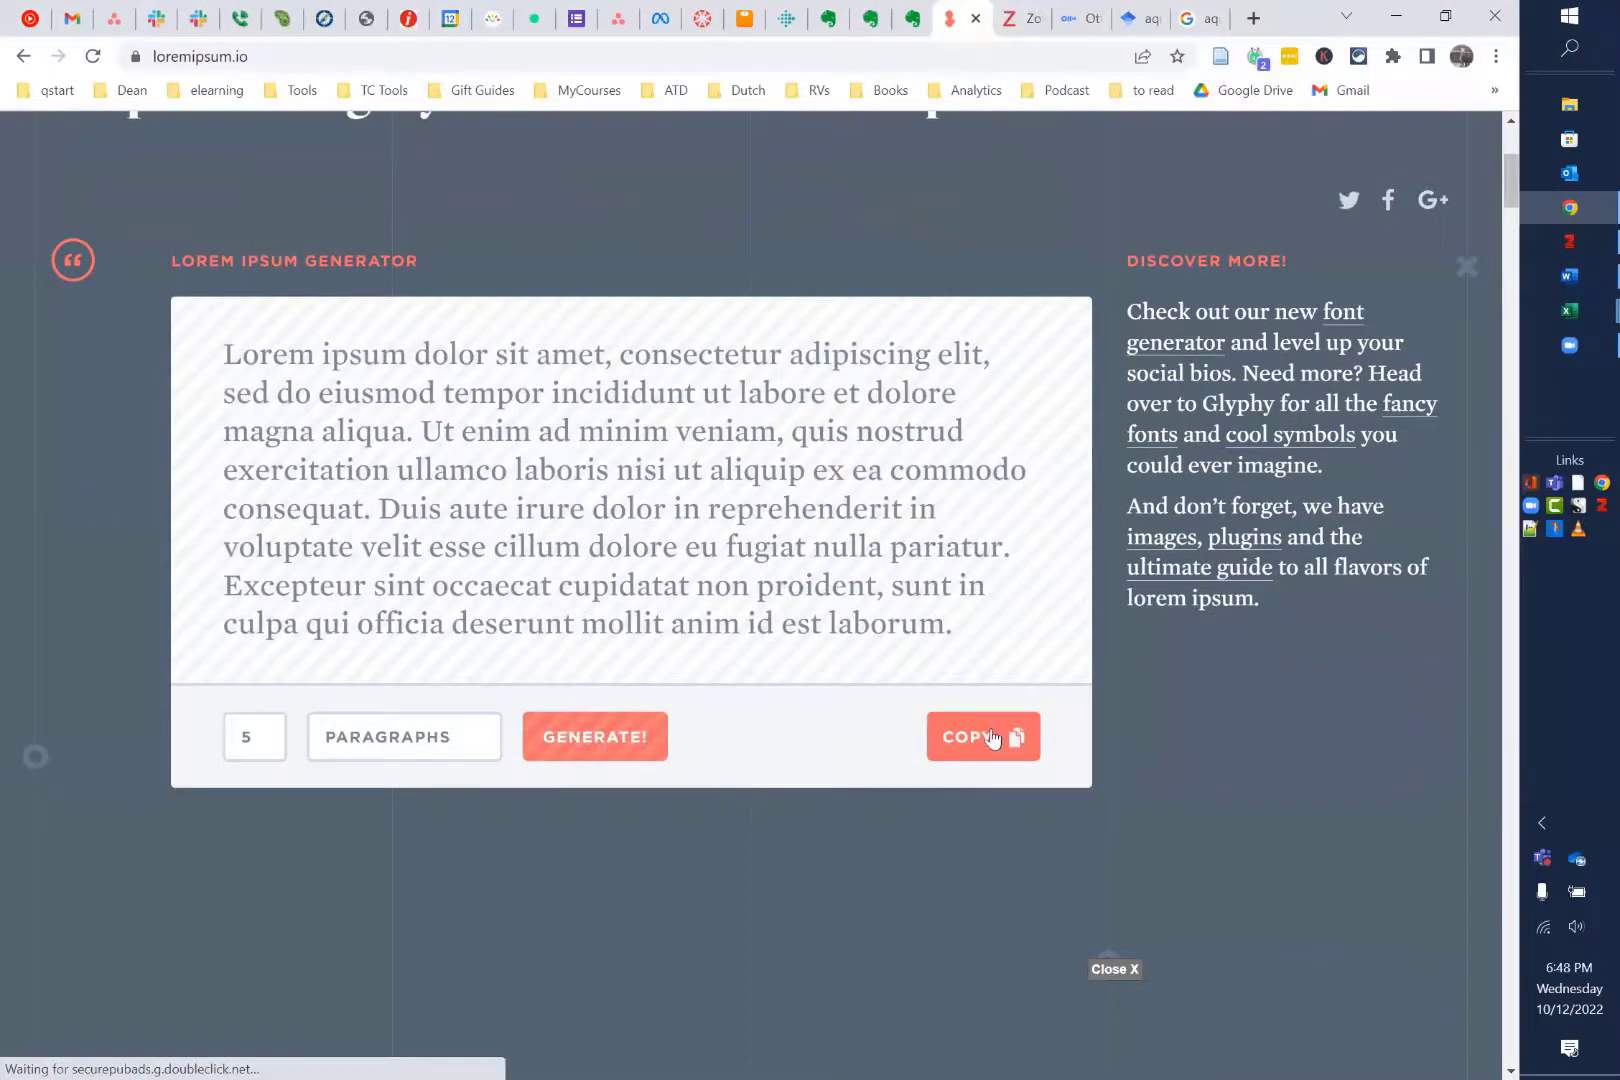
{"action": "left_click", "coordinate": [991, 738]}
In Word, paste the placeholder text below the dictated paragraph, keeping text only
{"action": "key", "text": "alt+Tab"}
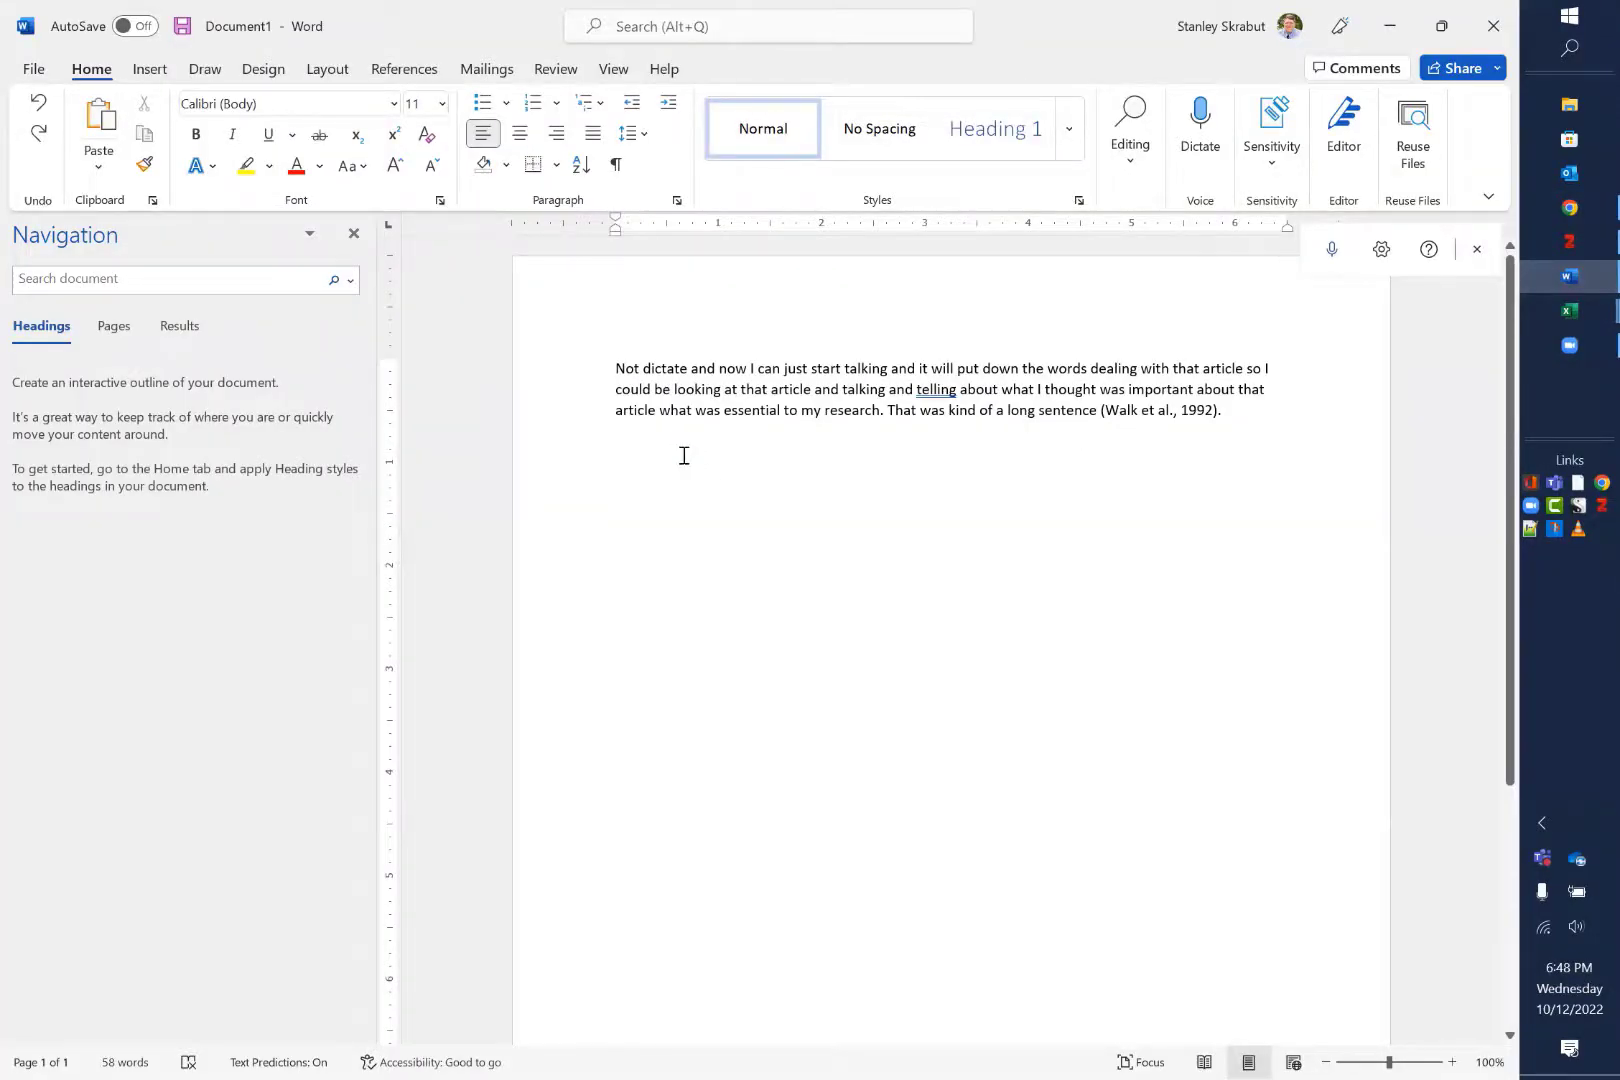
{"action": "key", "text": "ctrl+v"}
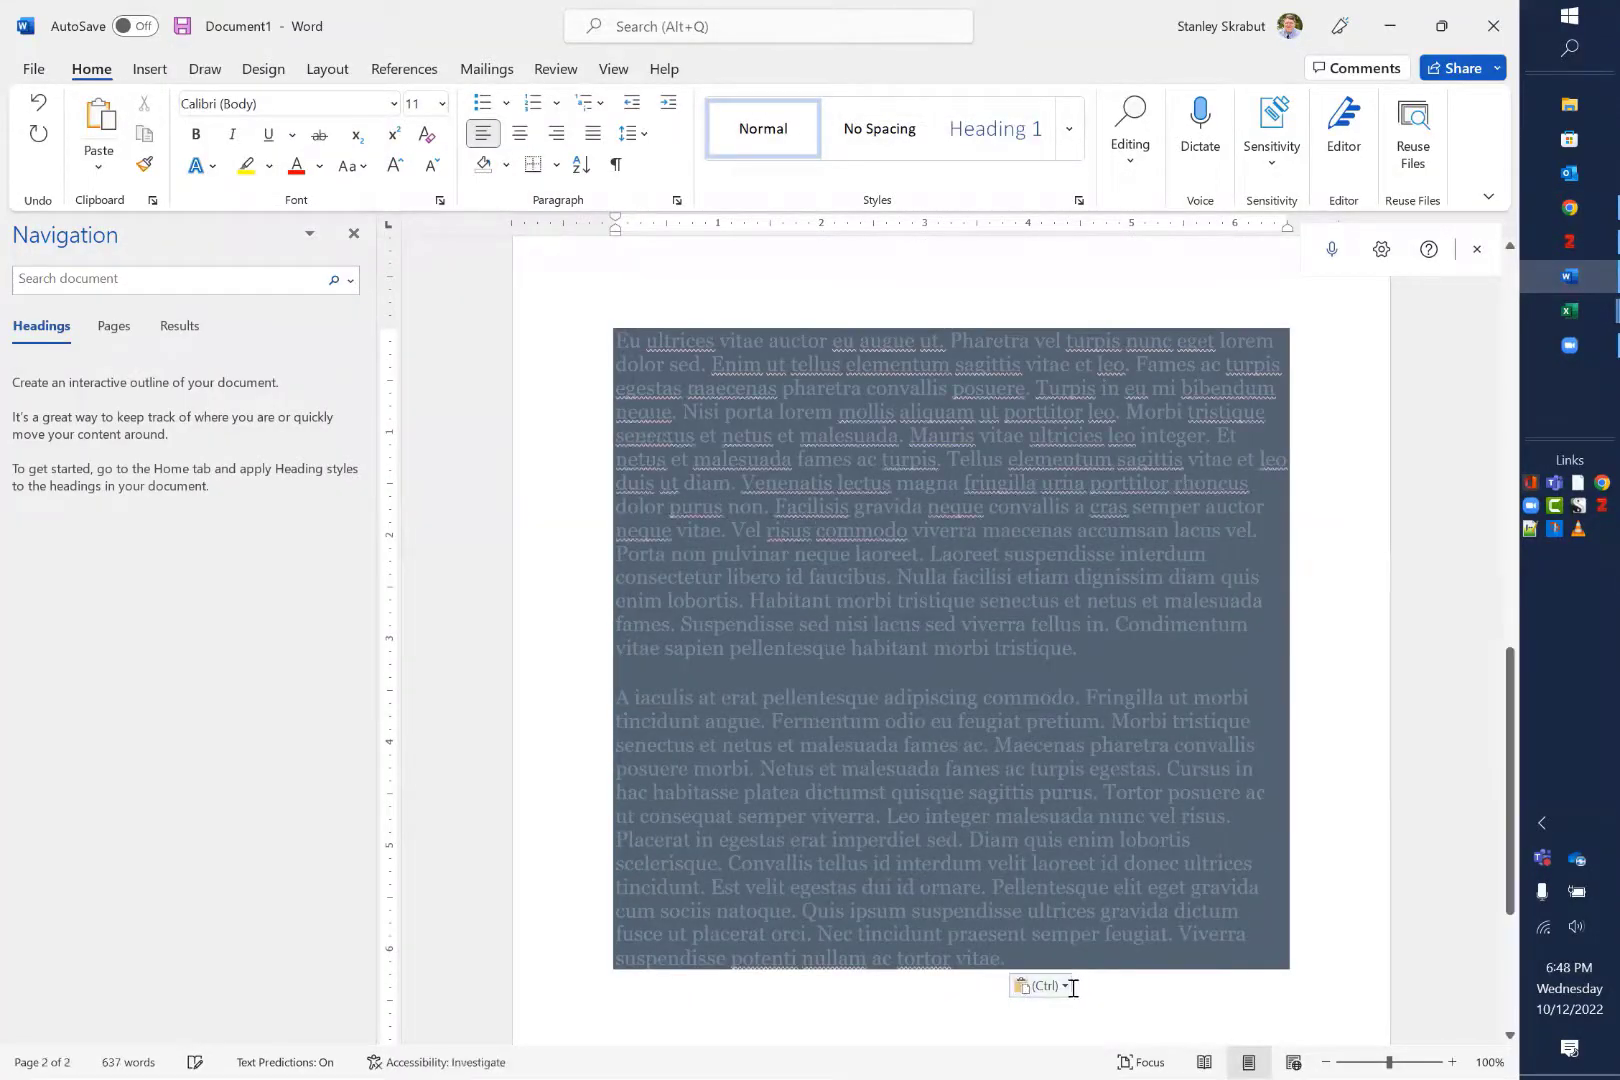
{"action": "left_click", "coordinate": [1065, 986]}
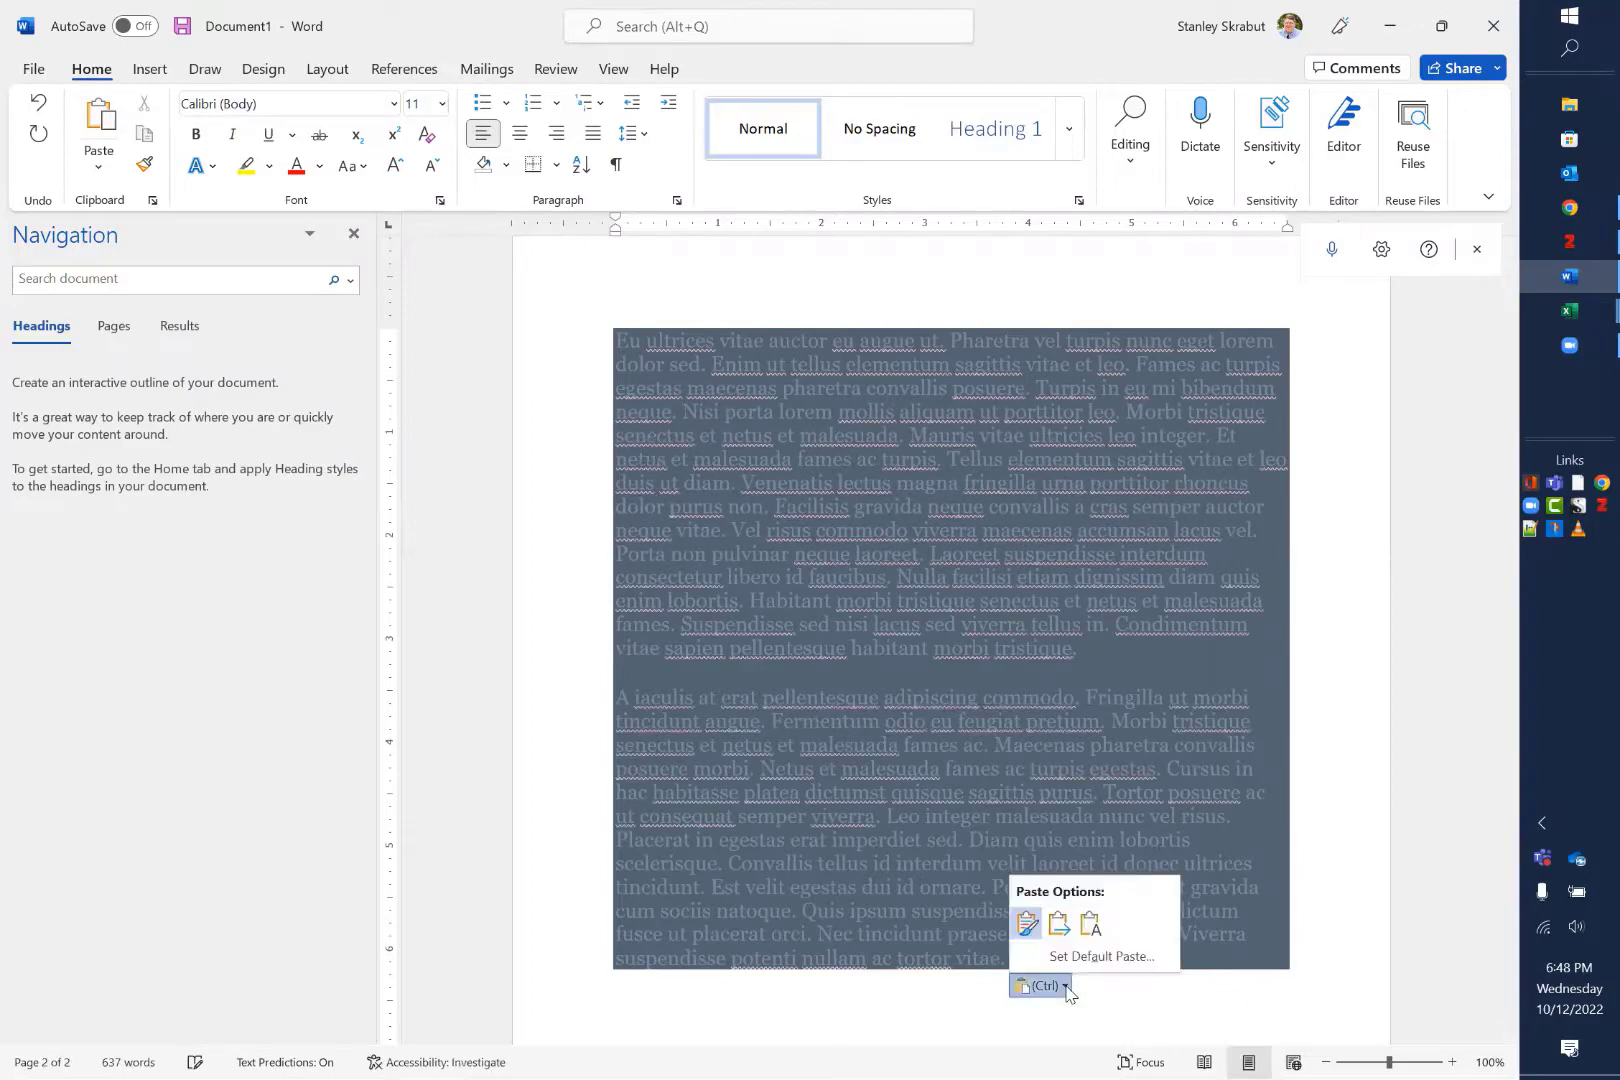
{"action": "left_click", "coordinate": [1091, 926]}
{"action": "scroll", "coordinate": [1042, 580], "scroll_direction": "up", "scroll_amount": 10}
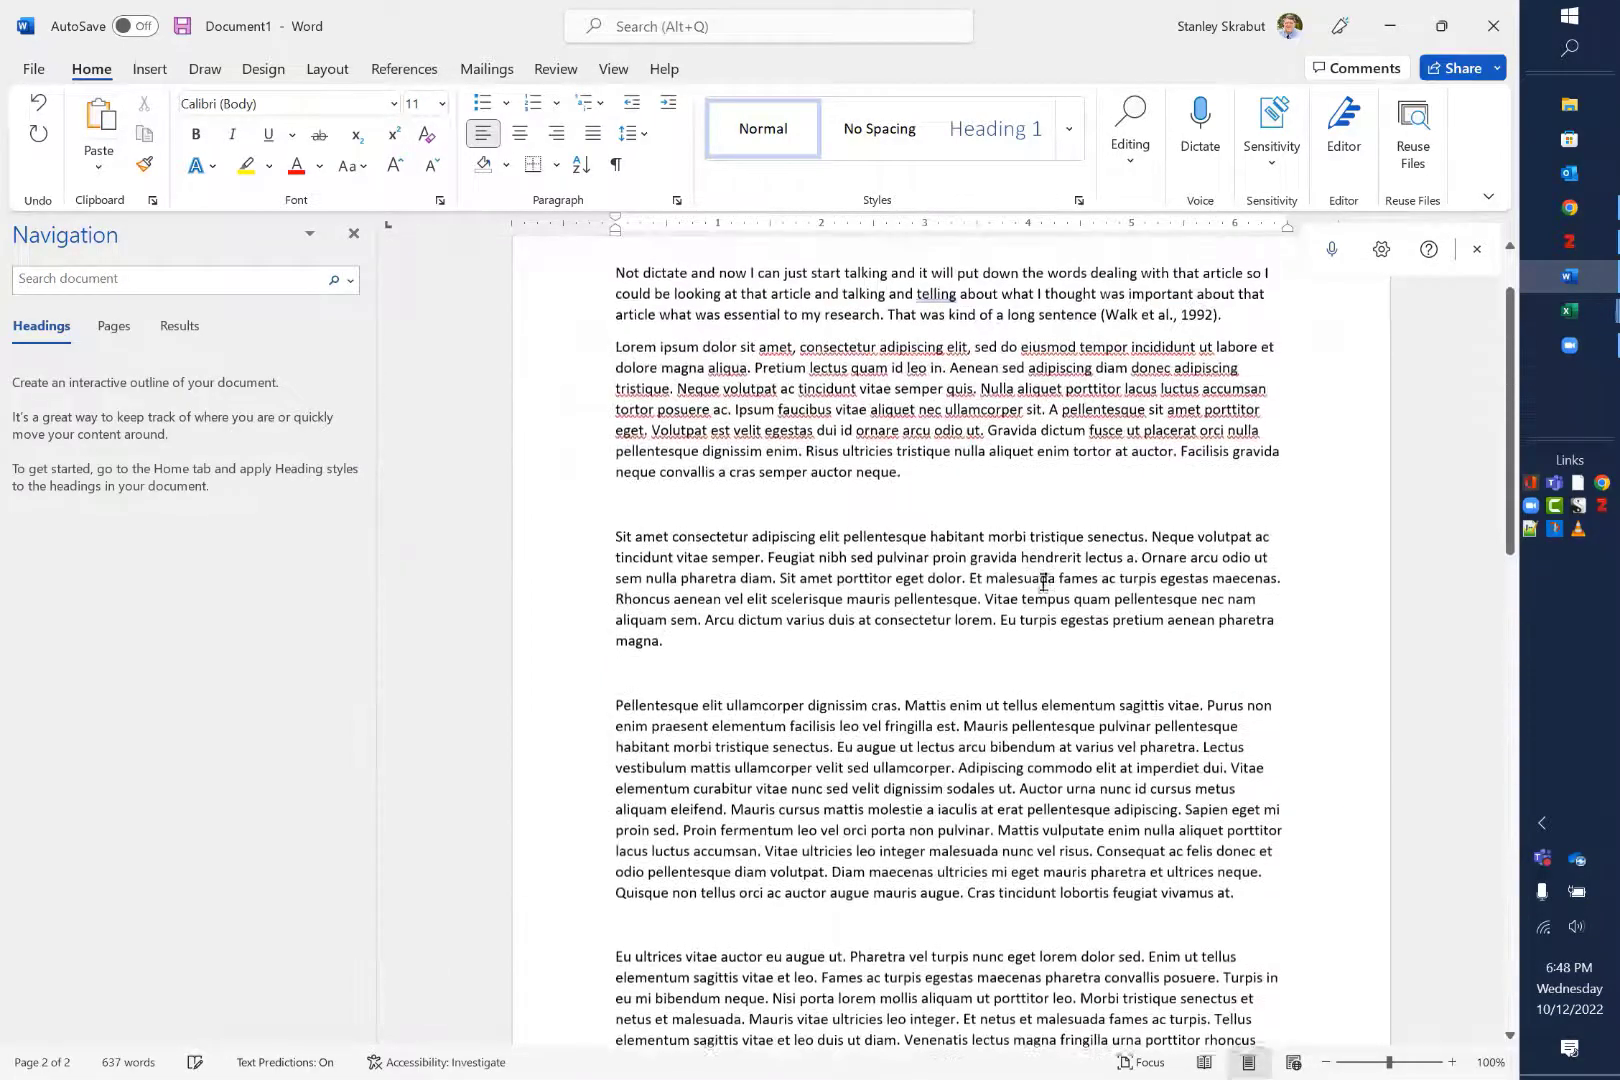
{"action": "scroll", "coordinate": [1043, 580], "scroll_direction": "up", "scroll_amount": 2}
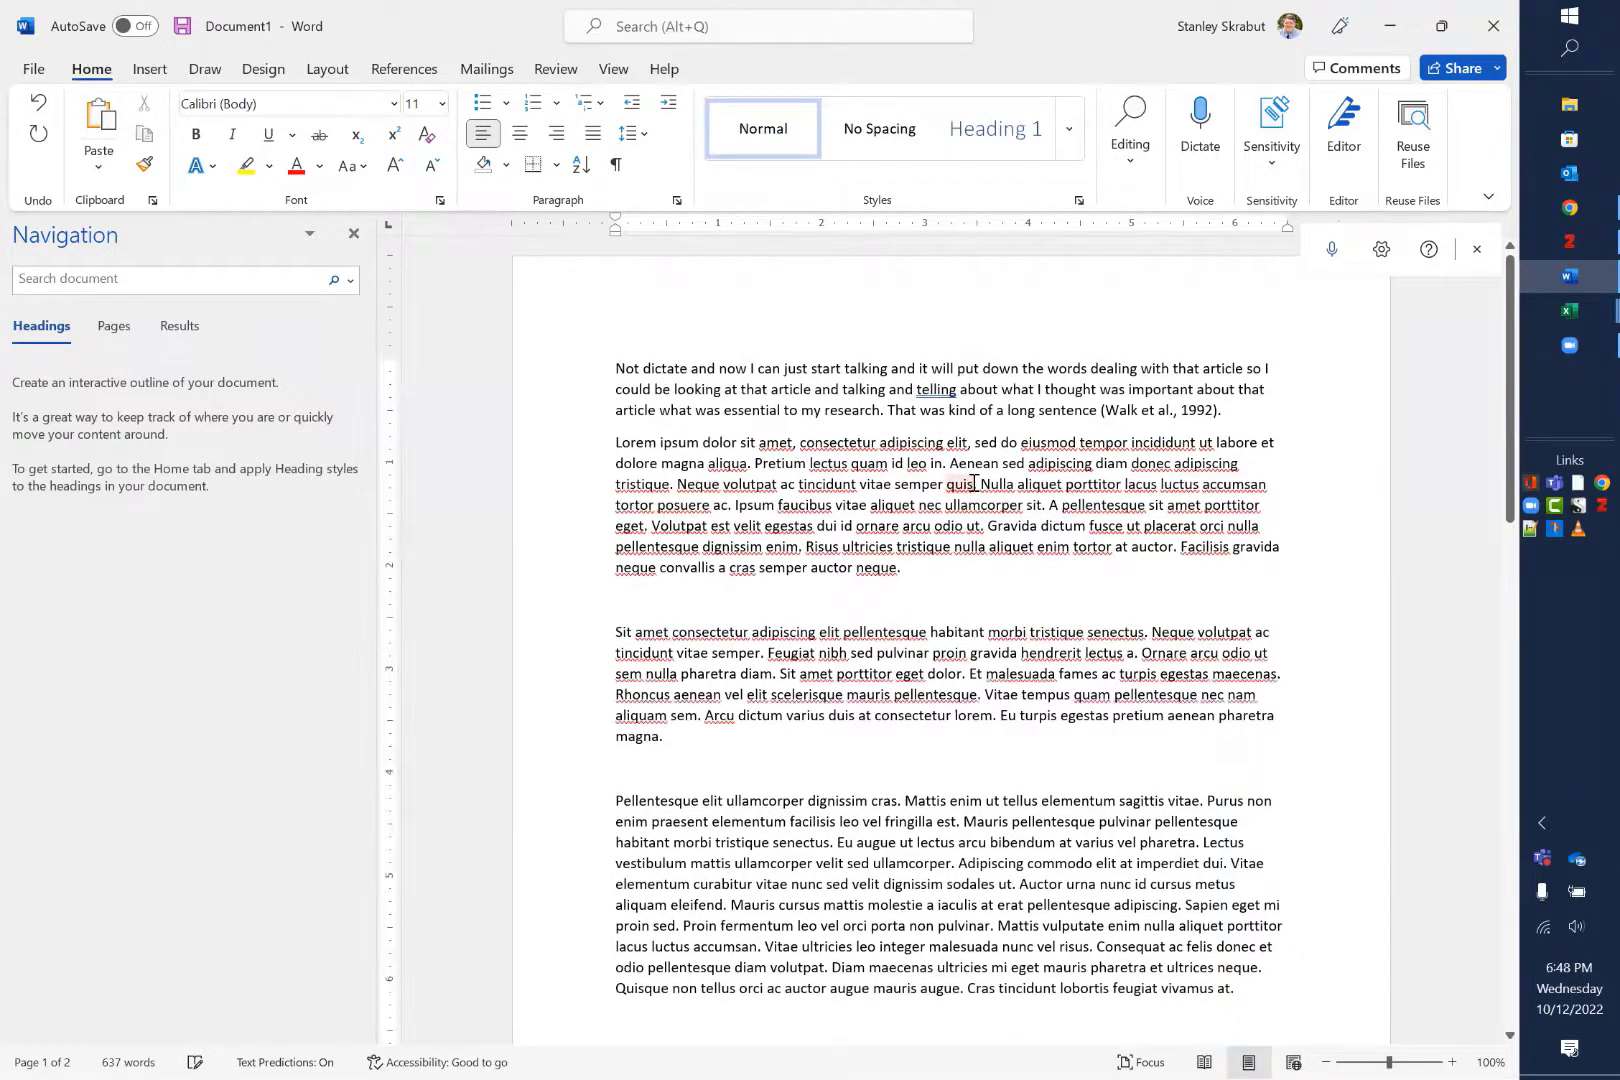
Copy the APA 7th edition citation for "Exploring the aquatic environment for disabled children" from Zotero and insert it in Word after "semper quis"
{"action": "left_click", "coordinate": [1569, 241]}
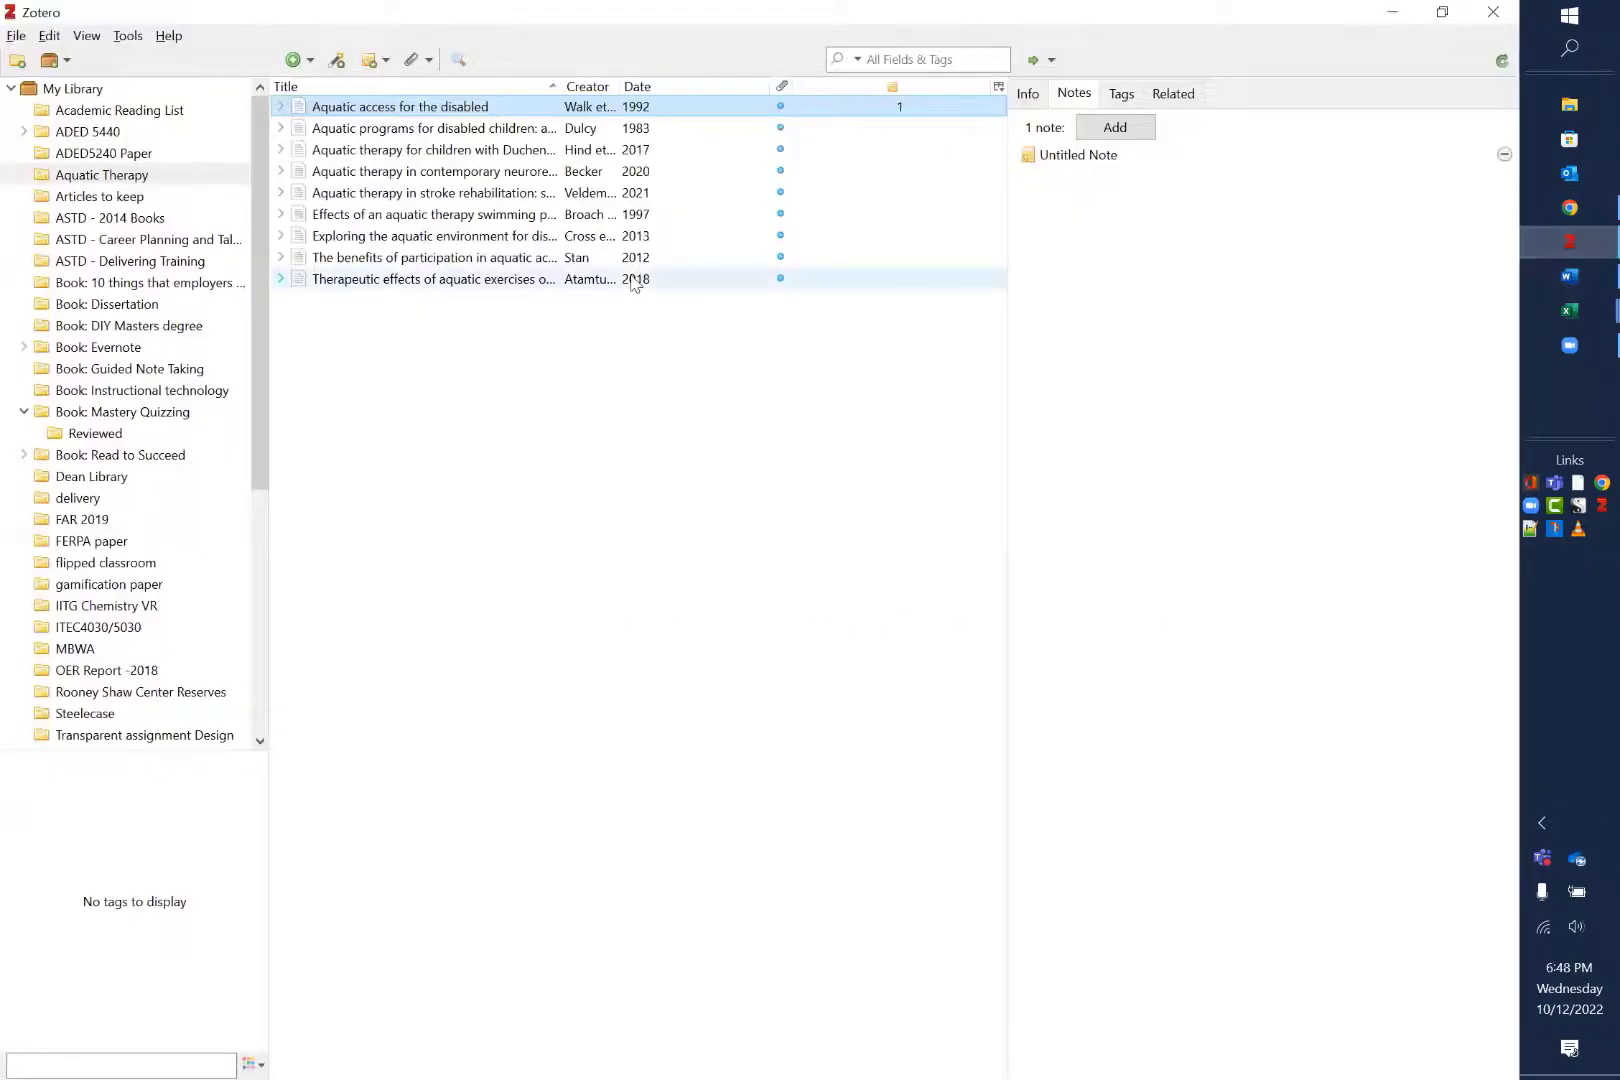
{"action": "left_click", "coordinate": [491, 240]}
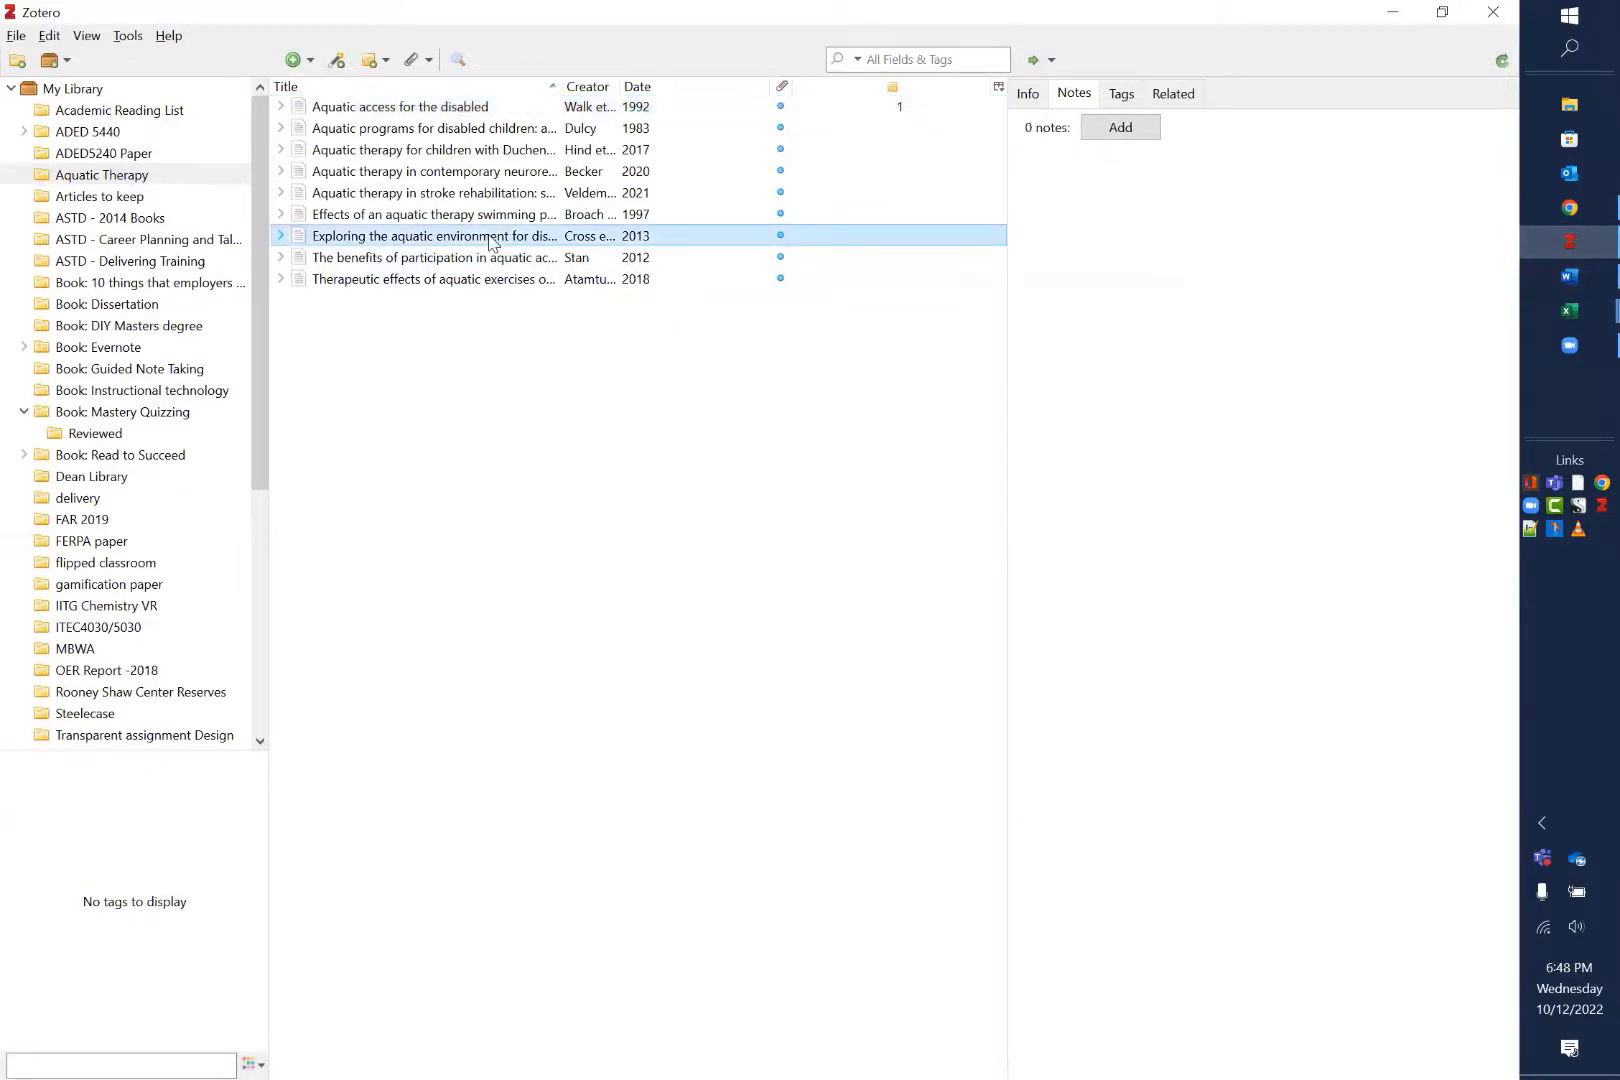
{"action": "right_click", "coordinate": [491, 243]}
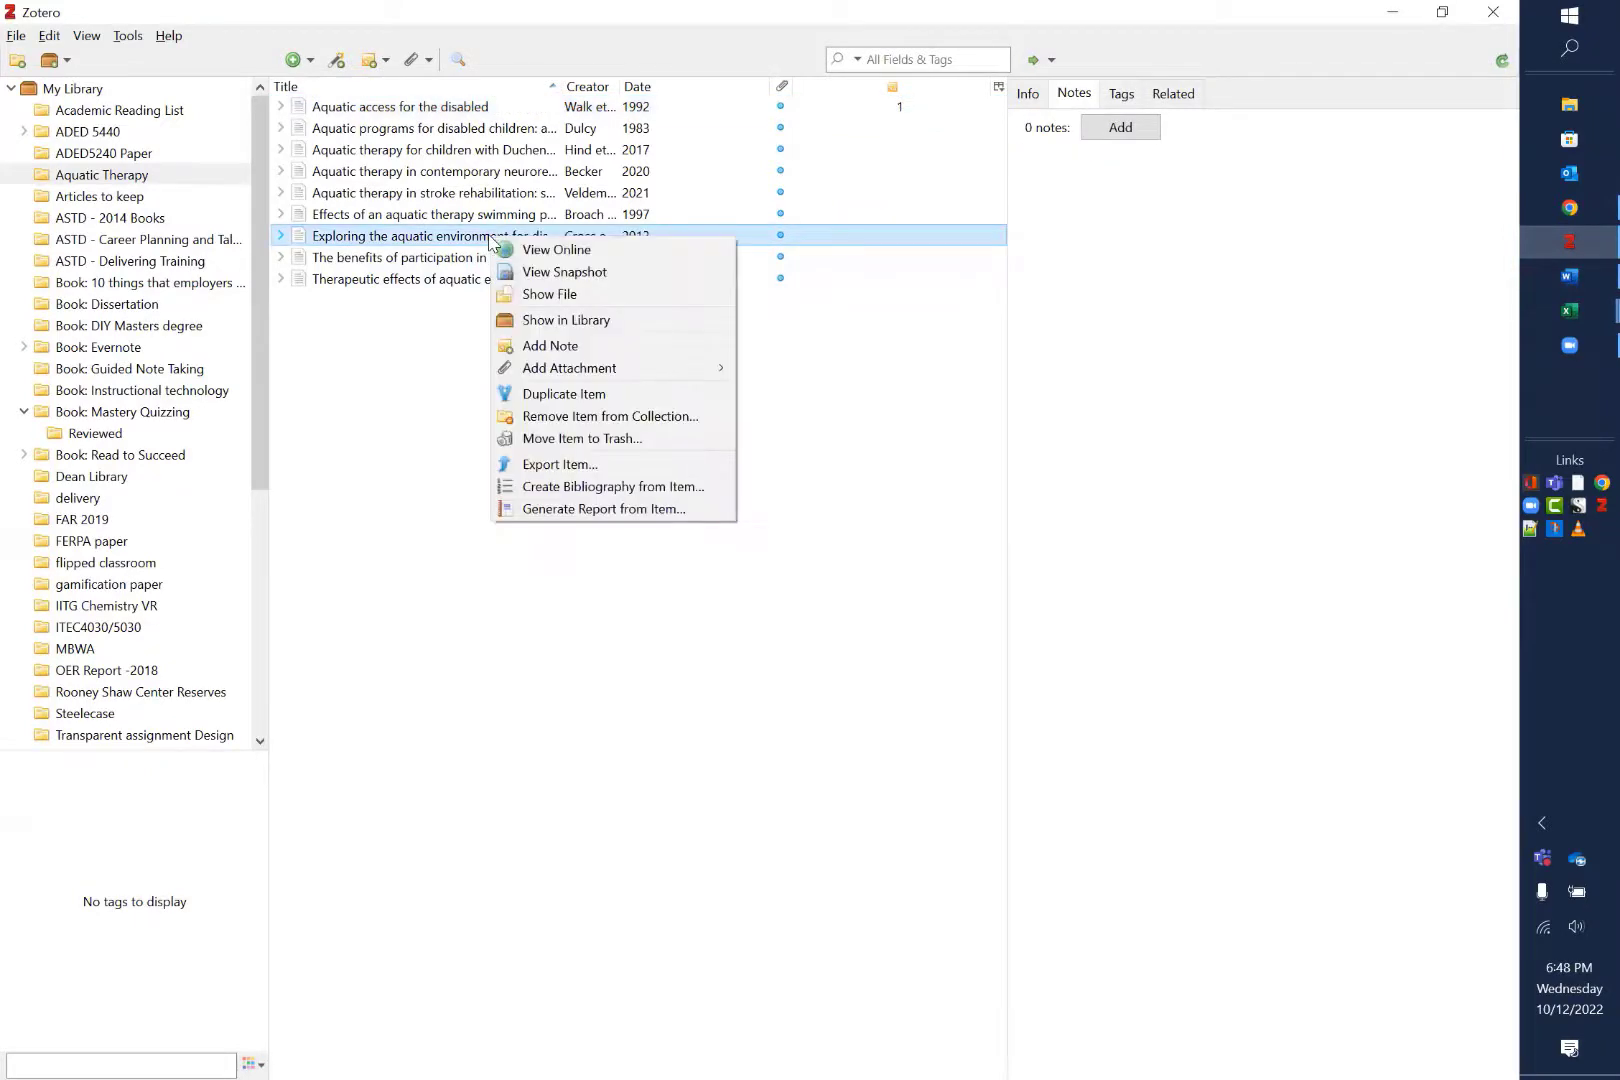
{"action": "left_click", "coordinate": [600, 487]}
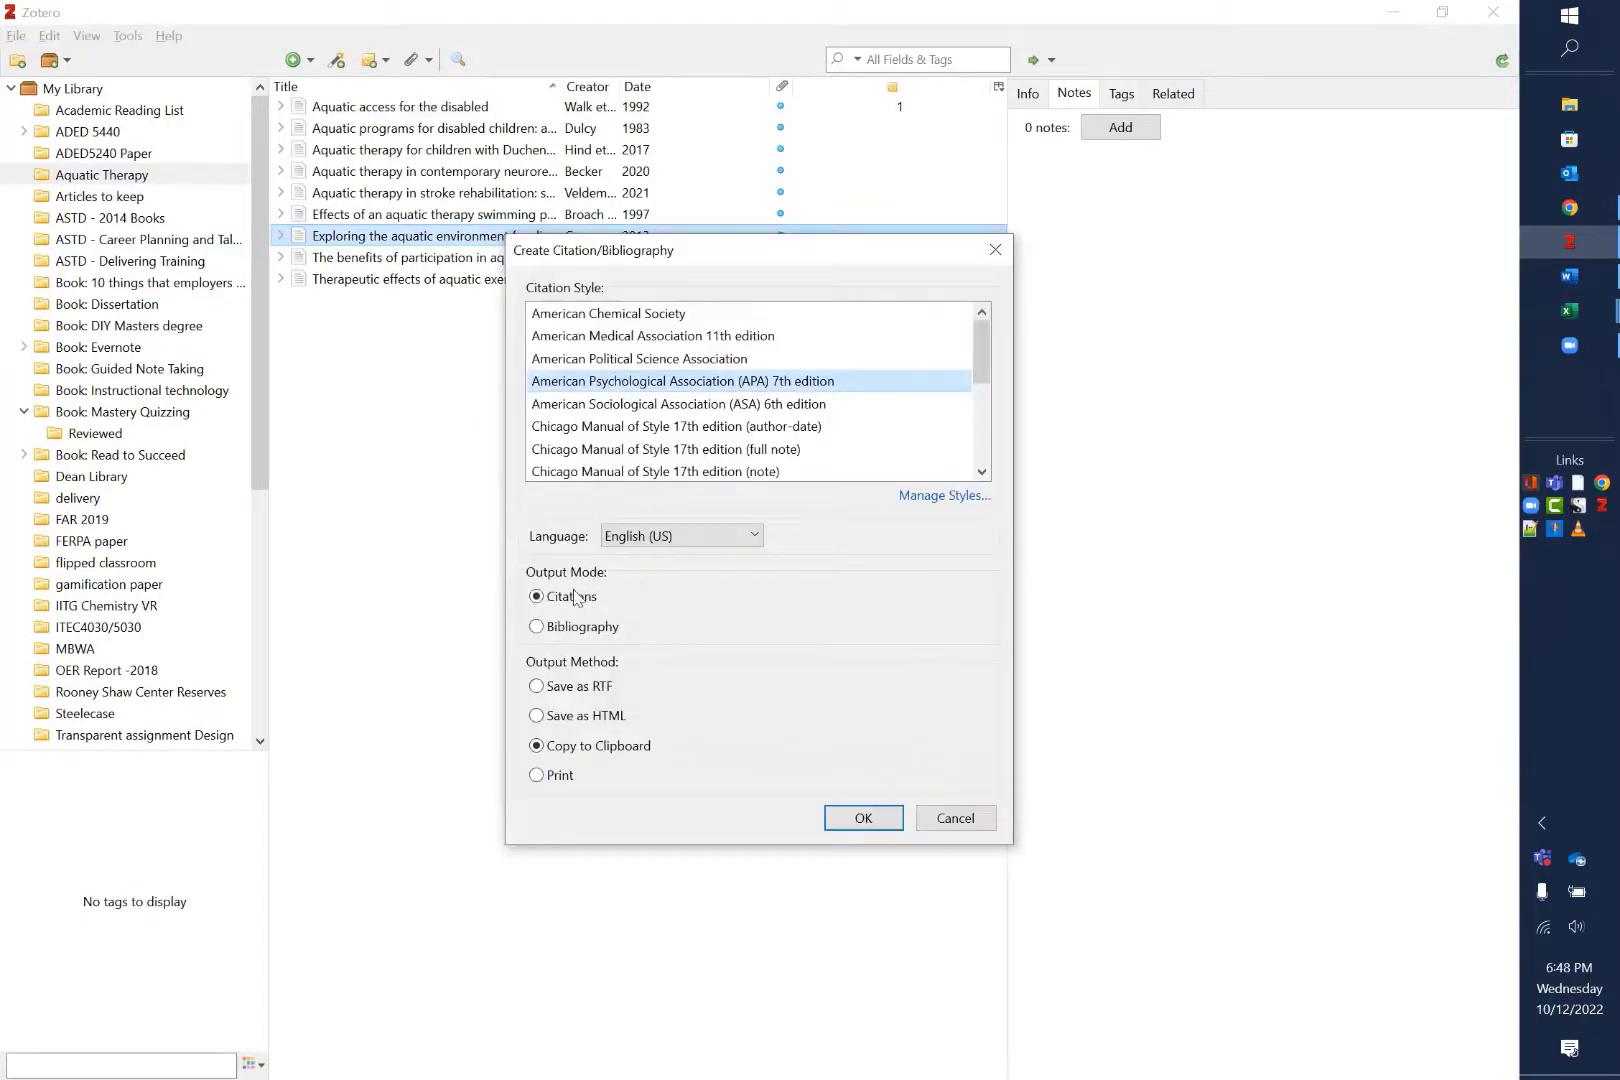
{"action": "left_click", "coordinate": [862, 818]}
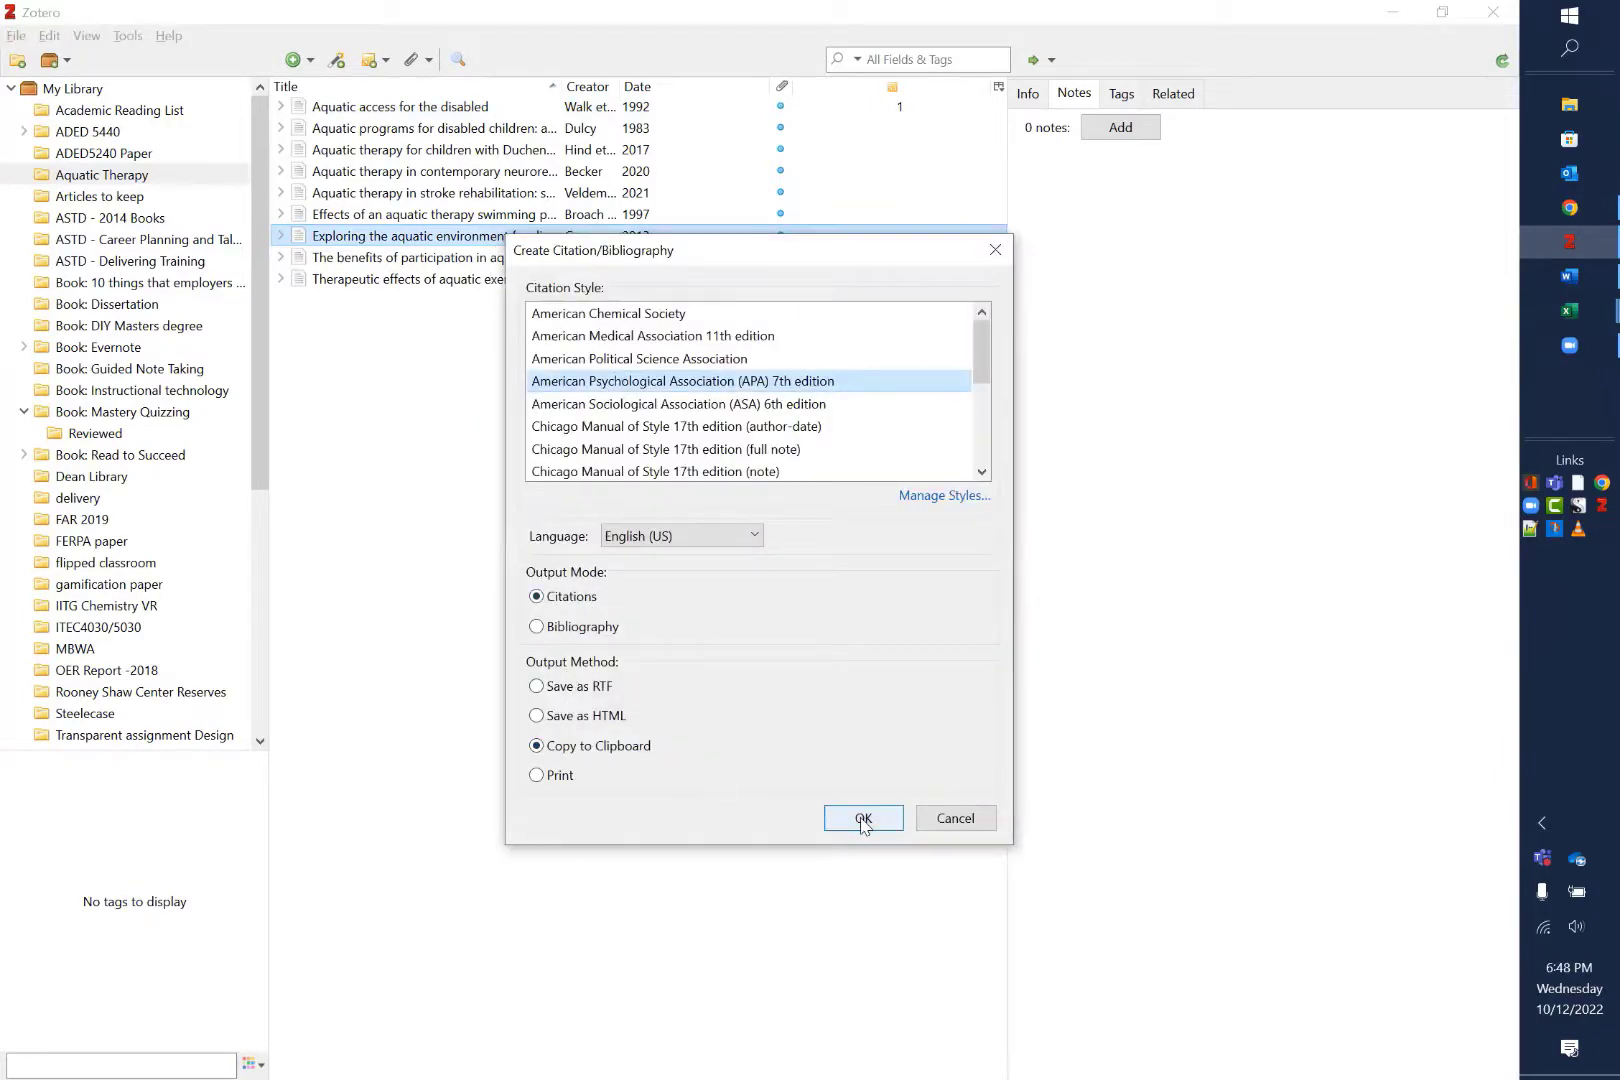
{"action": "key", "text": "alt+Tab"}
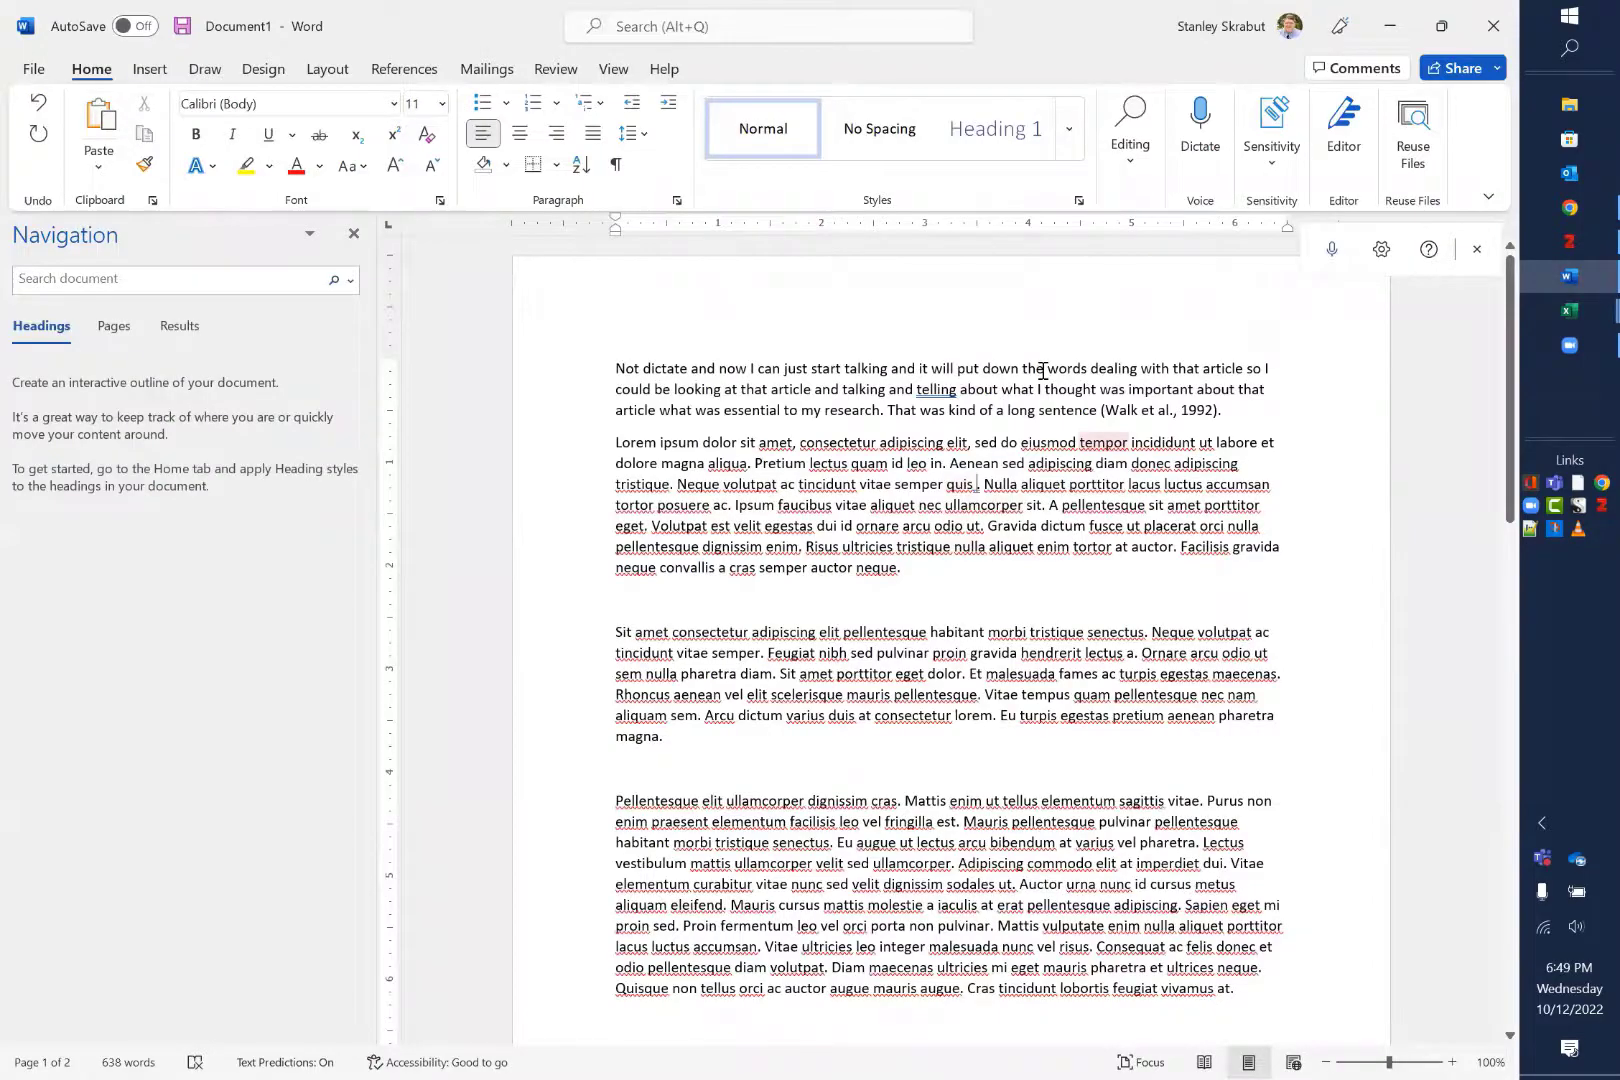
{"action": "key", "text": "ctrl+v"}
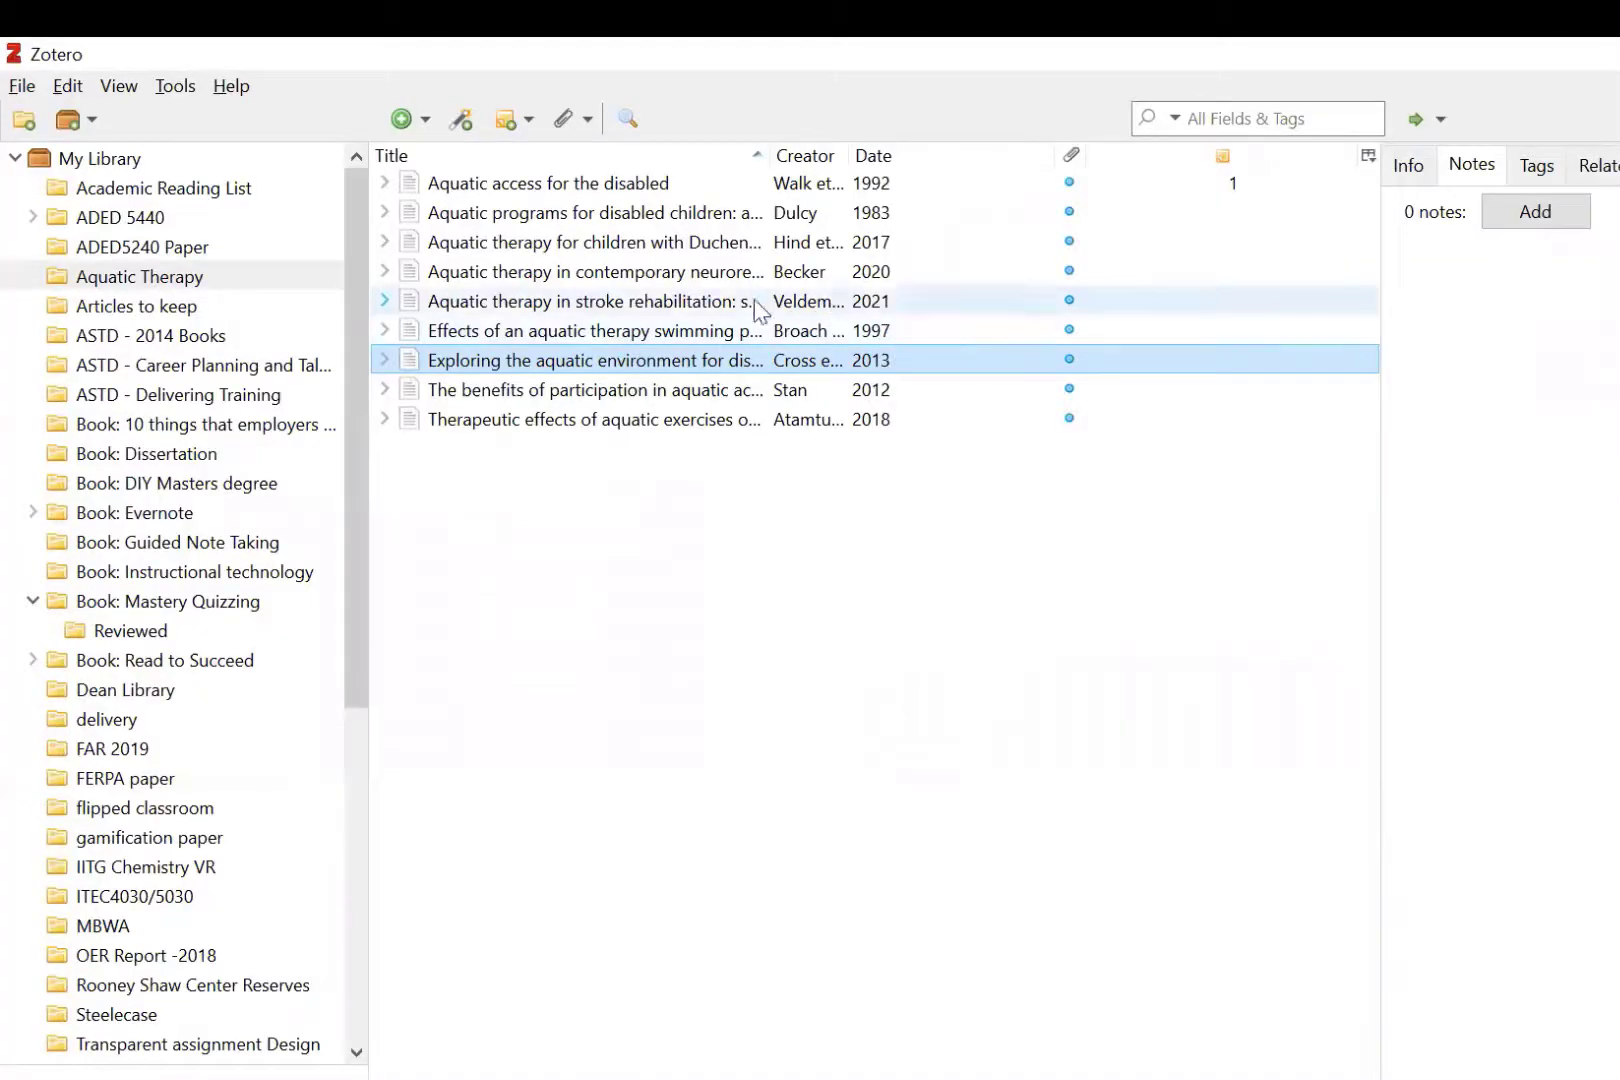
Copy one combined APA 7th edition citation for Zotero's 2020 and 1997 articles and insert it before the first placeholder paragraph's final period in Word
{"action": "left_click", "coordinate": [690, 272]}
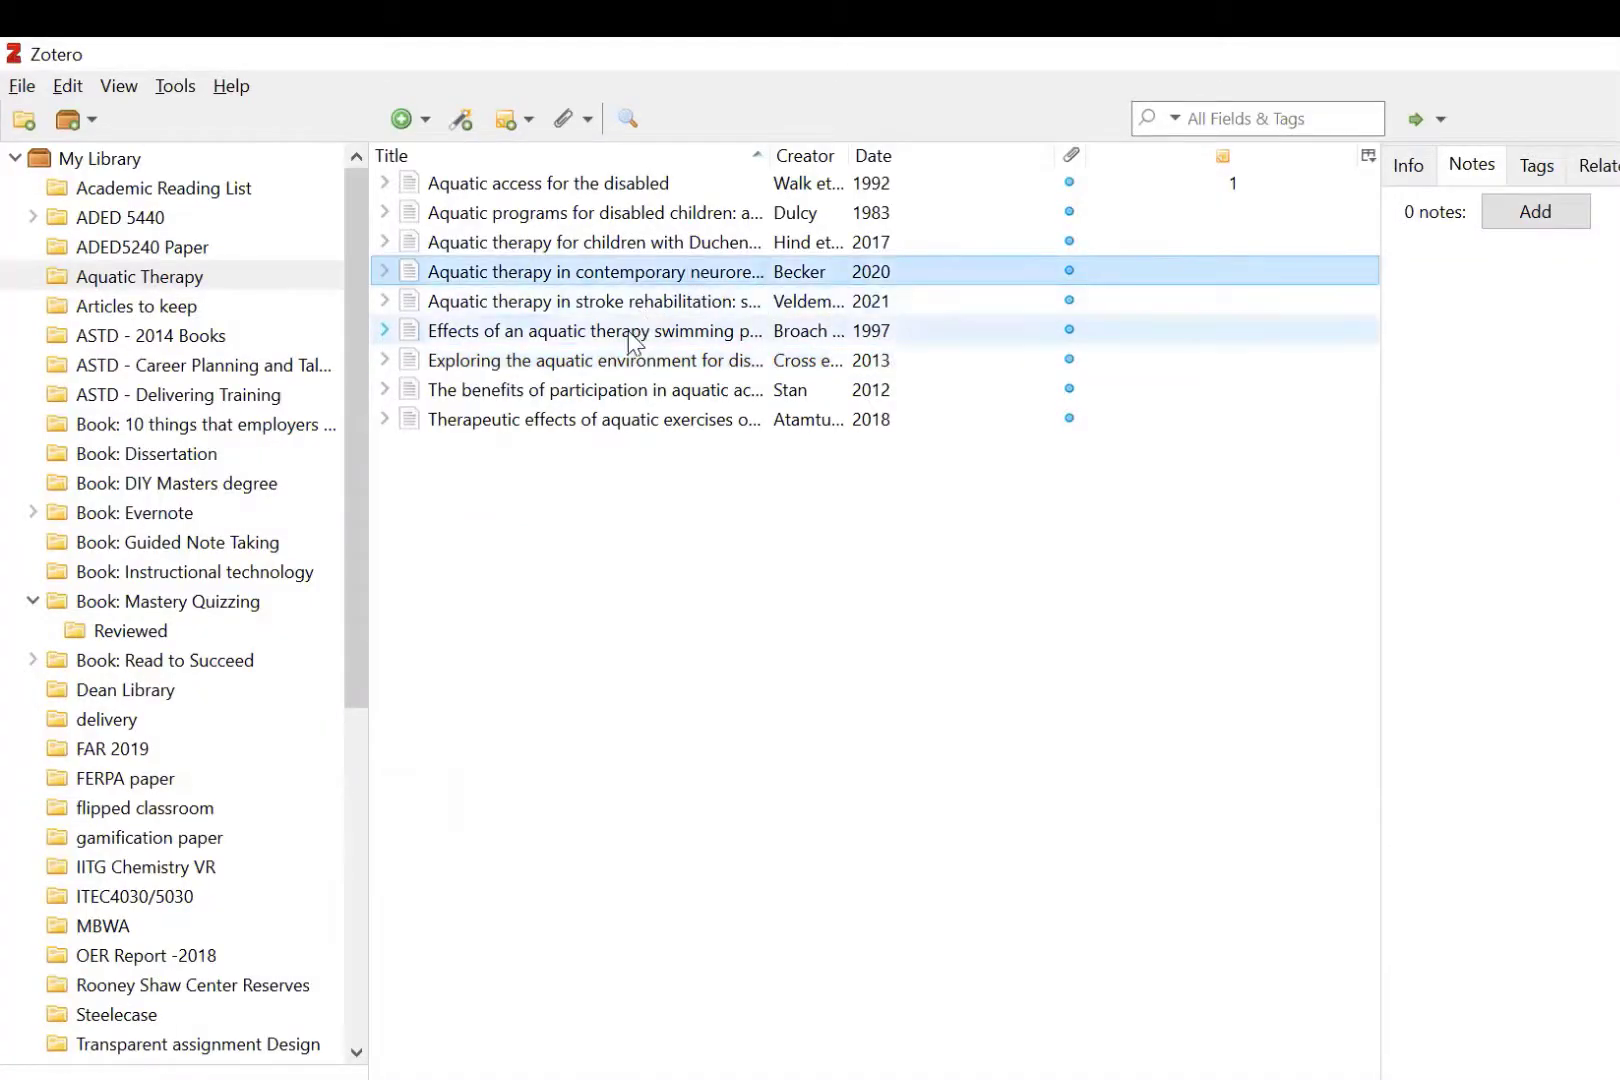
{"action": "left_click", "coordinate": [633, 331], "text": "shift"}
{"action": "left_click", "coordinate": [631, 331], "text": "ctrl"}
{"action": "right_click", "coordinate": [633, 338]}
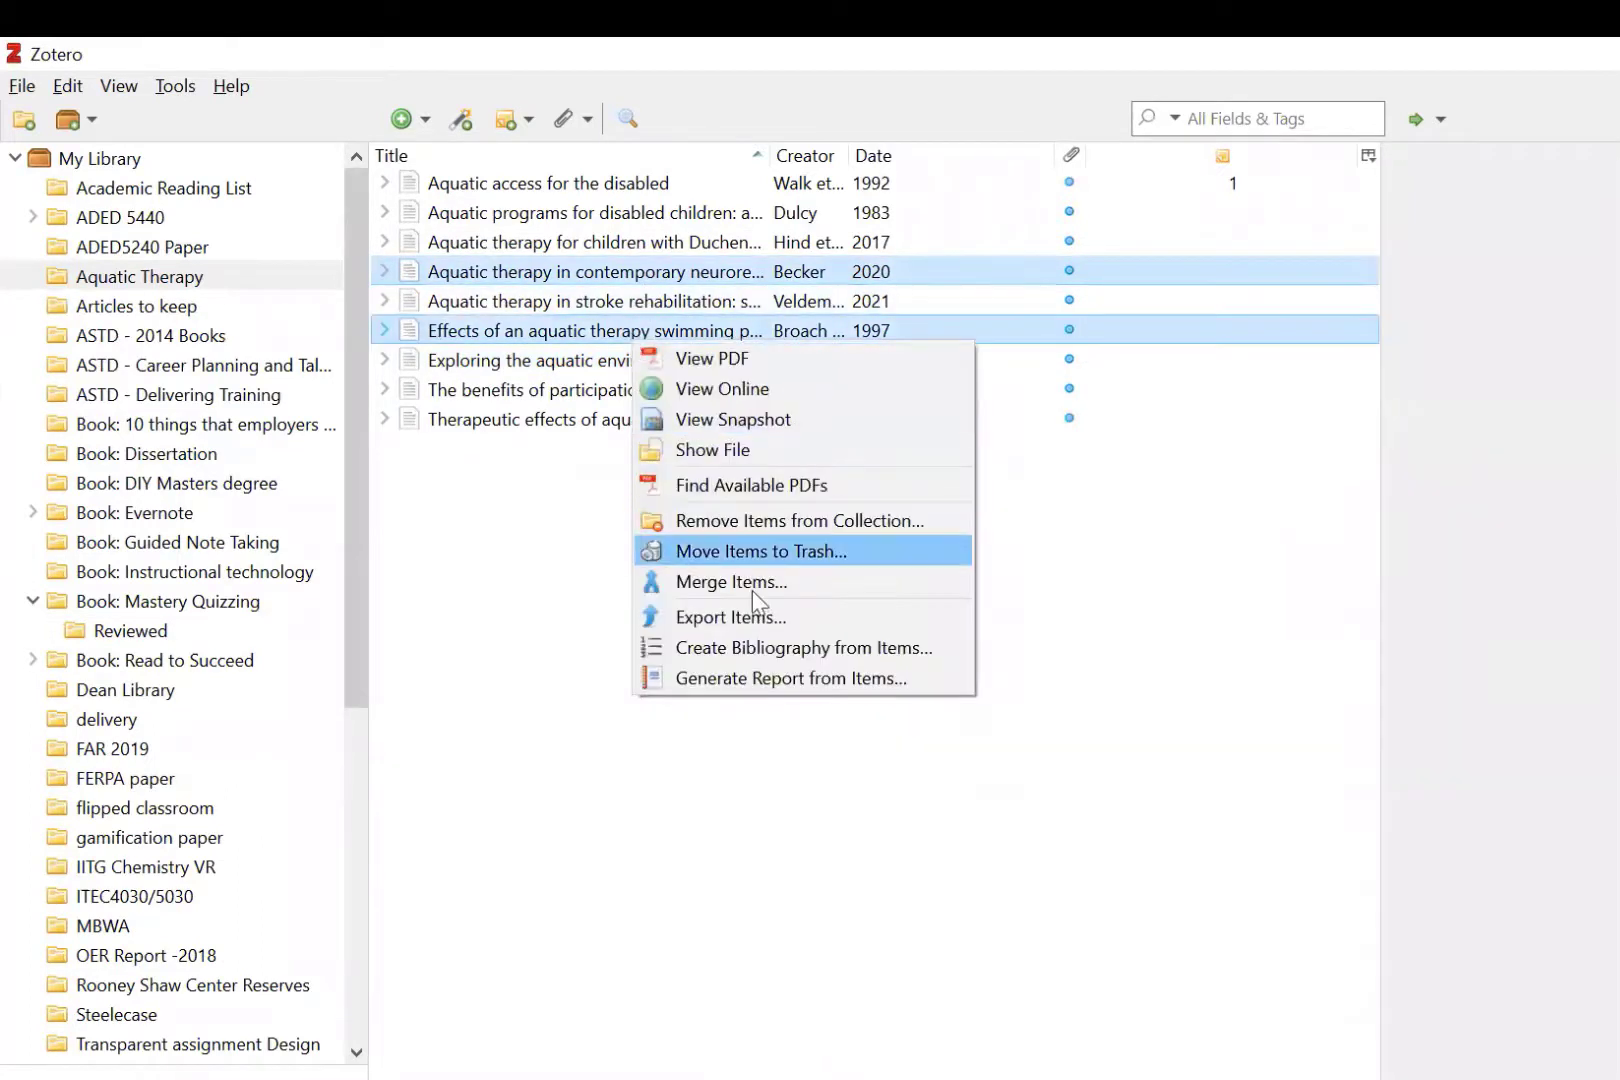
{"action": "left_click", "coordinate": [762, 648]}
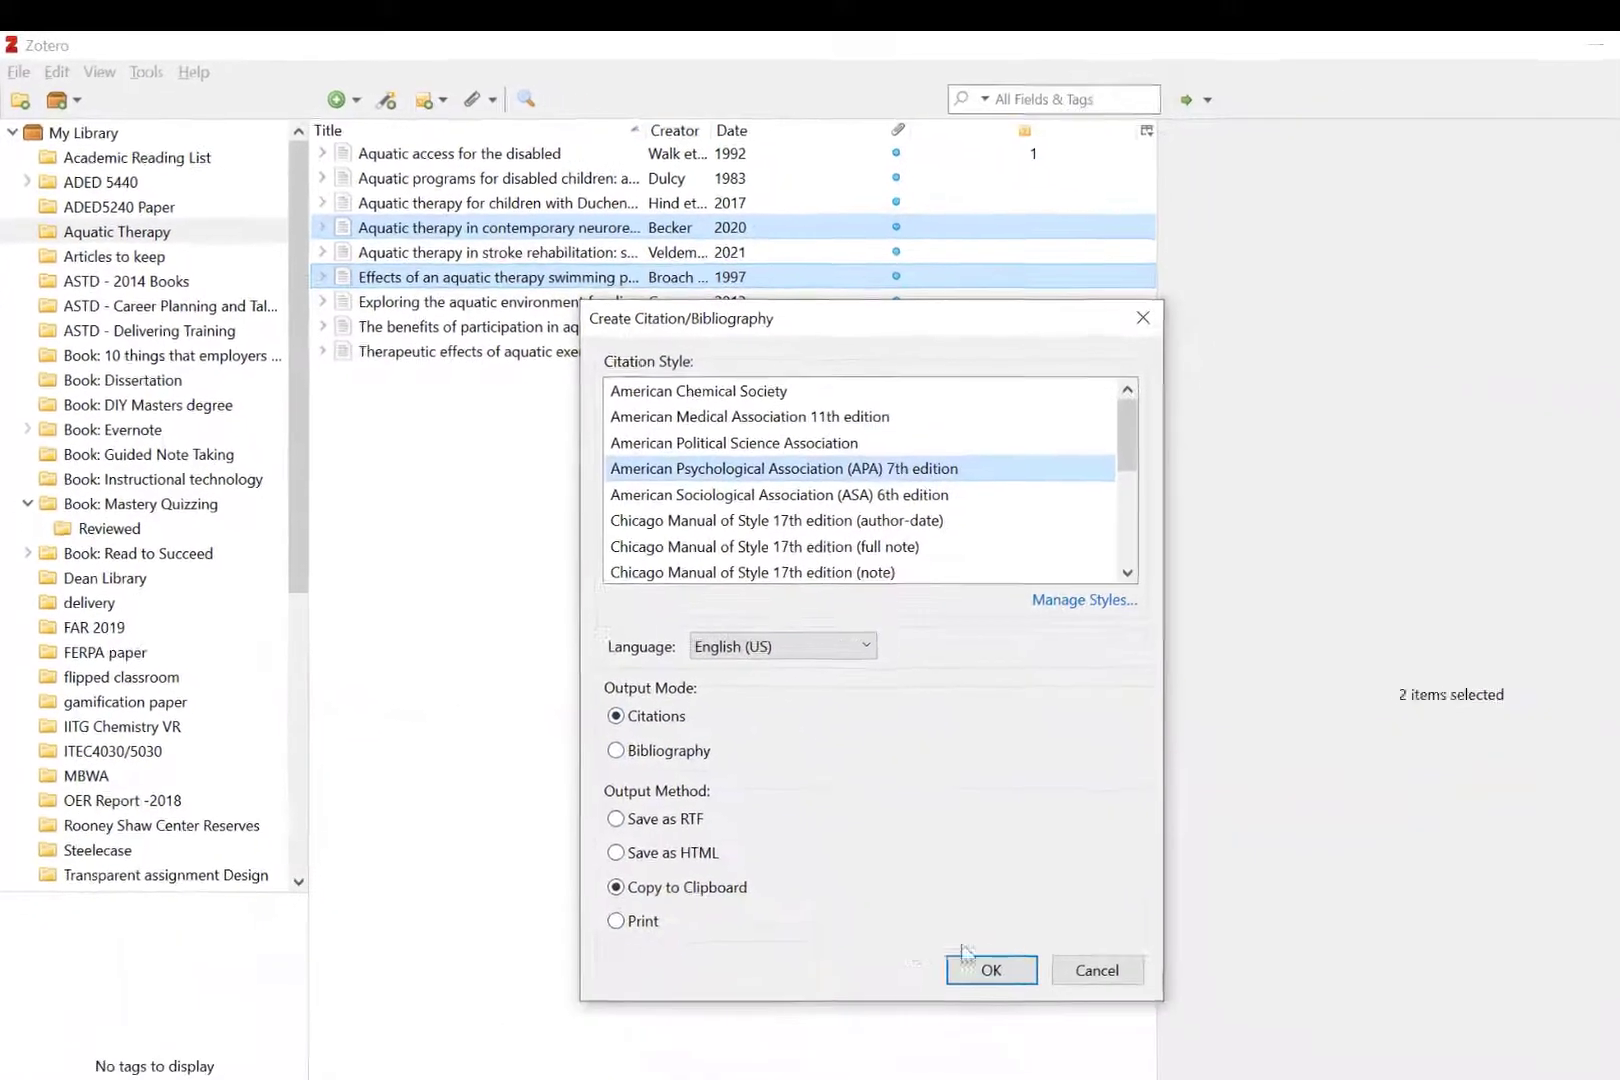
{"action": "left_click", "coordinate": [988, 966]}
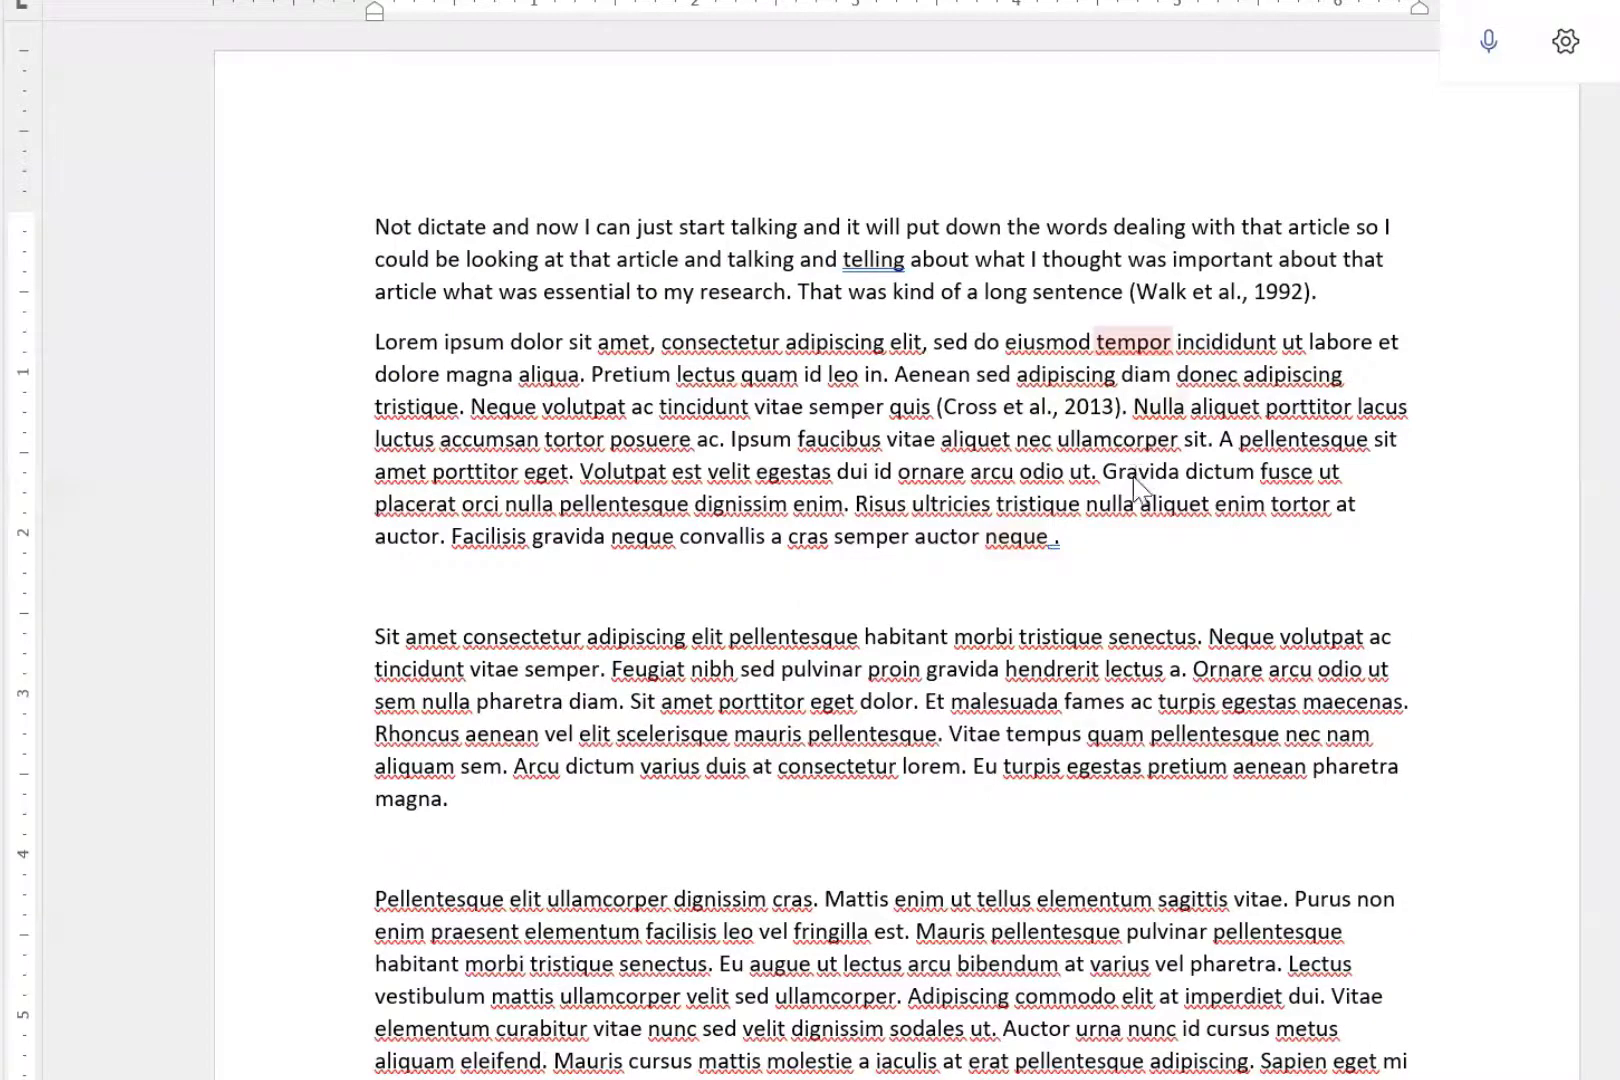
{"action": "type", "text": "(Becker, 2020; Broach et al., 1997)"}
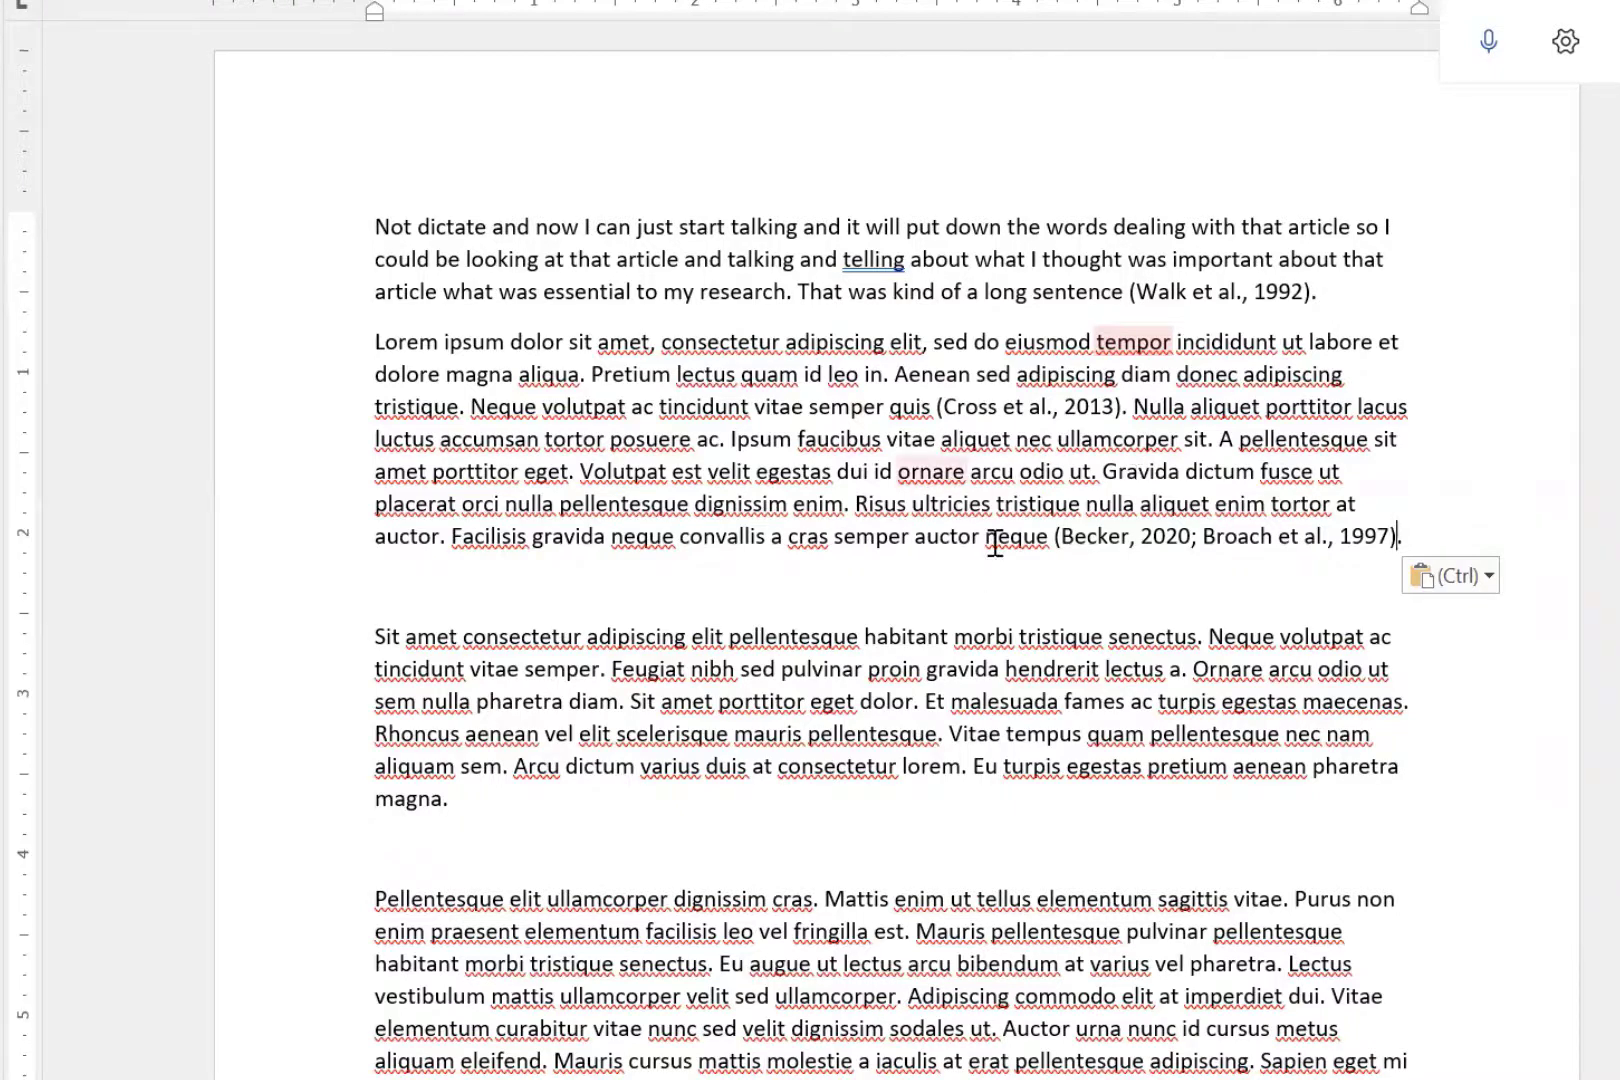
Start a new page after the document's last paragraph and enter the heading "Reference" followed by a new line
{"action": "scroll", "coordinate": [966, 703], "scroll_direction": "up", "scroll_amount": 1}
{"action": "scroll", "coordinate": [966, 703], "scroll_direction": "down", "scroll_amount": 7}
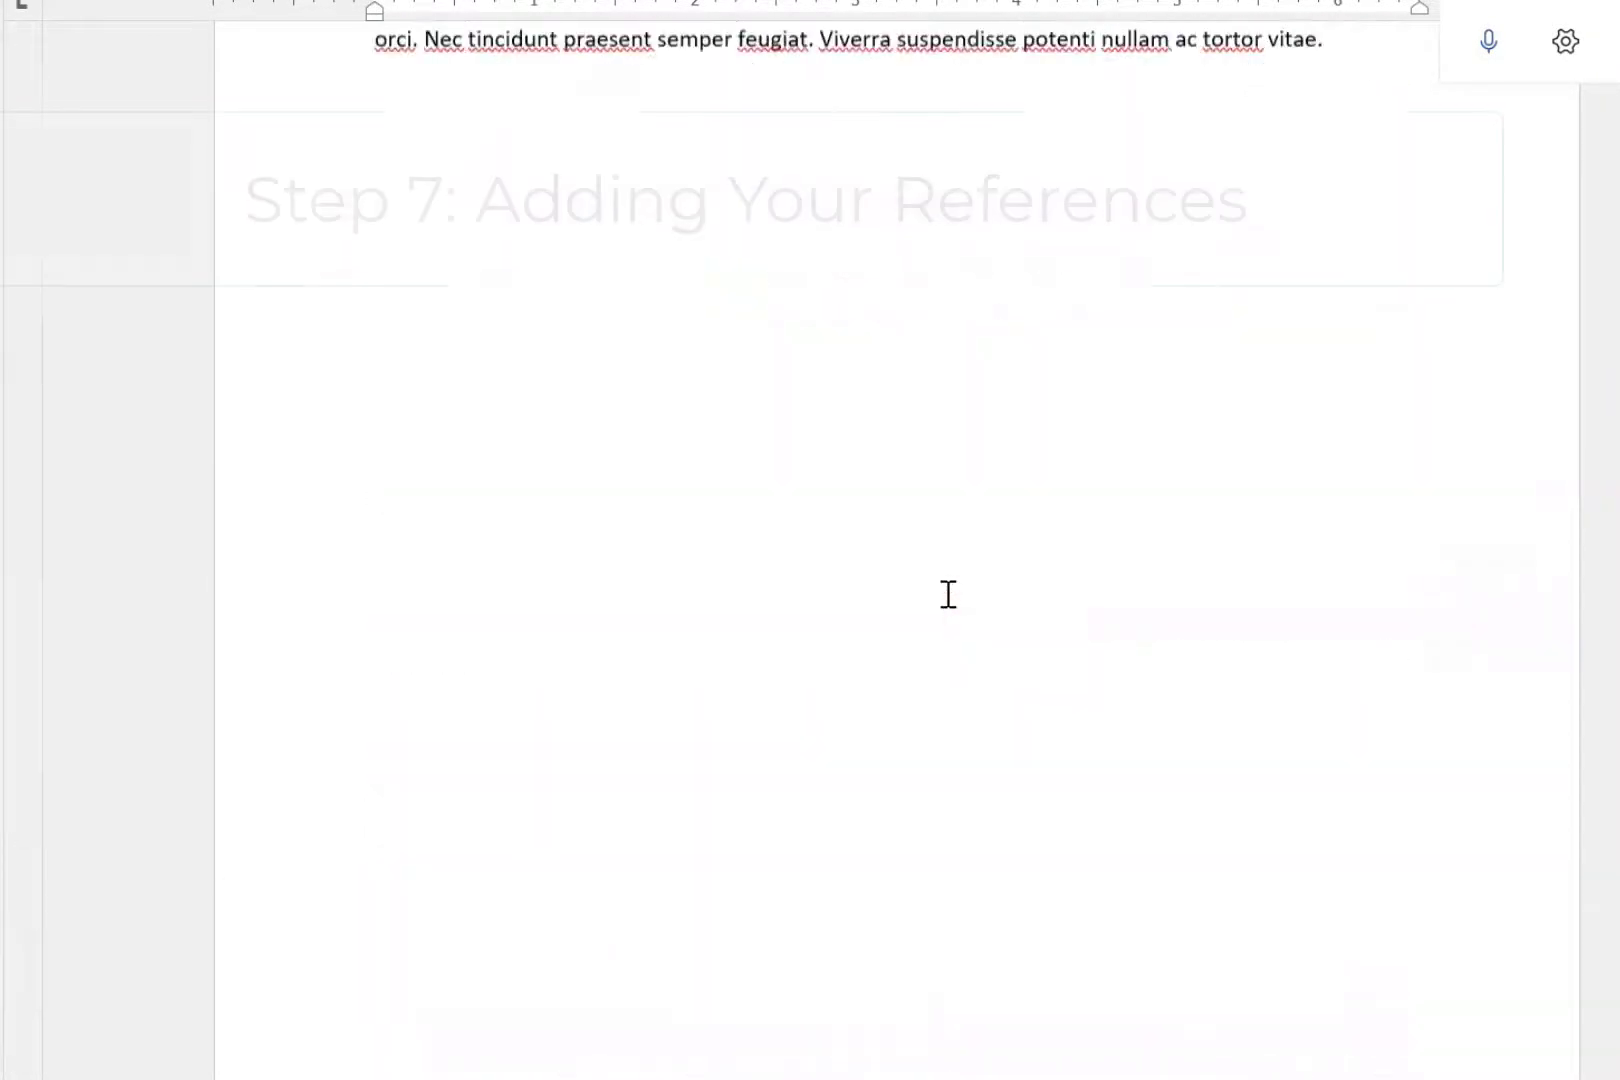
{"action": "left_click", "coordinate": [913, 309]}
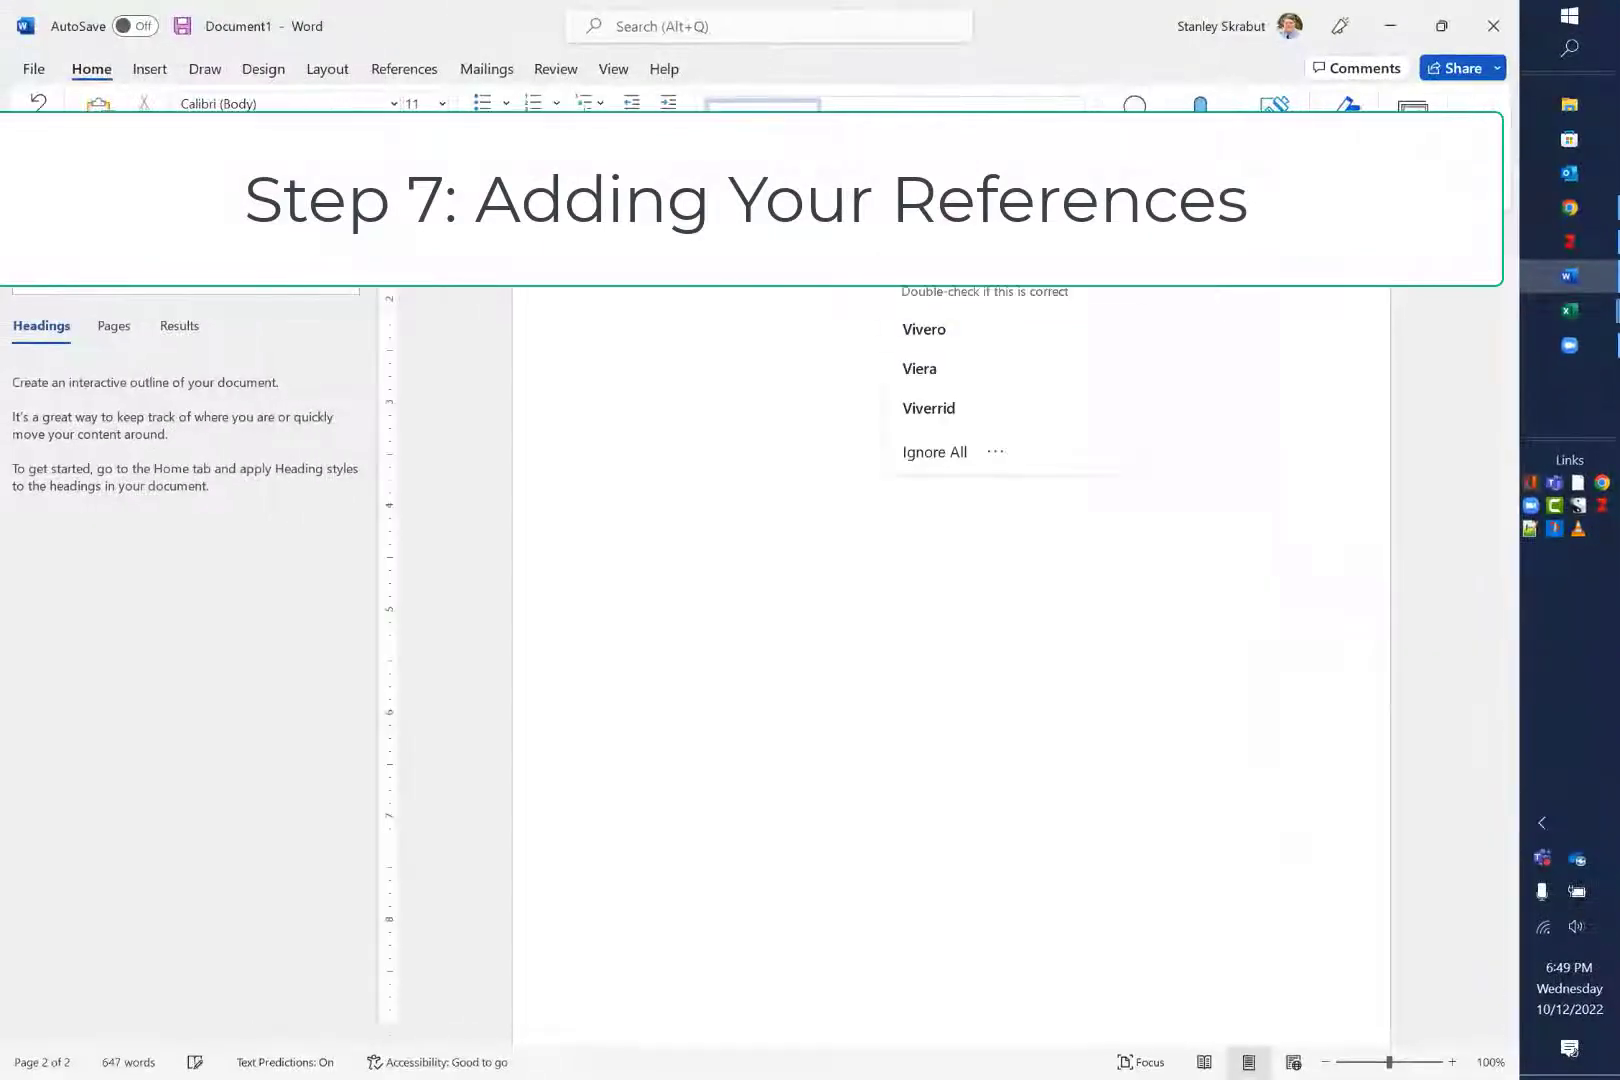
{"action": "key", "text": "ctrl+Return"}
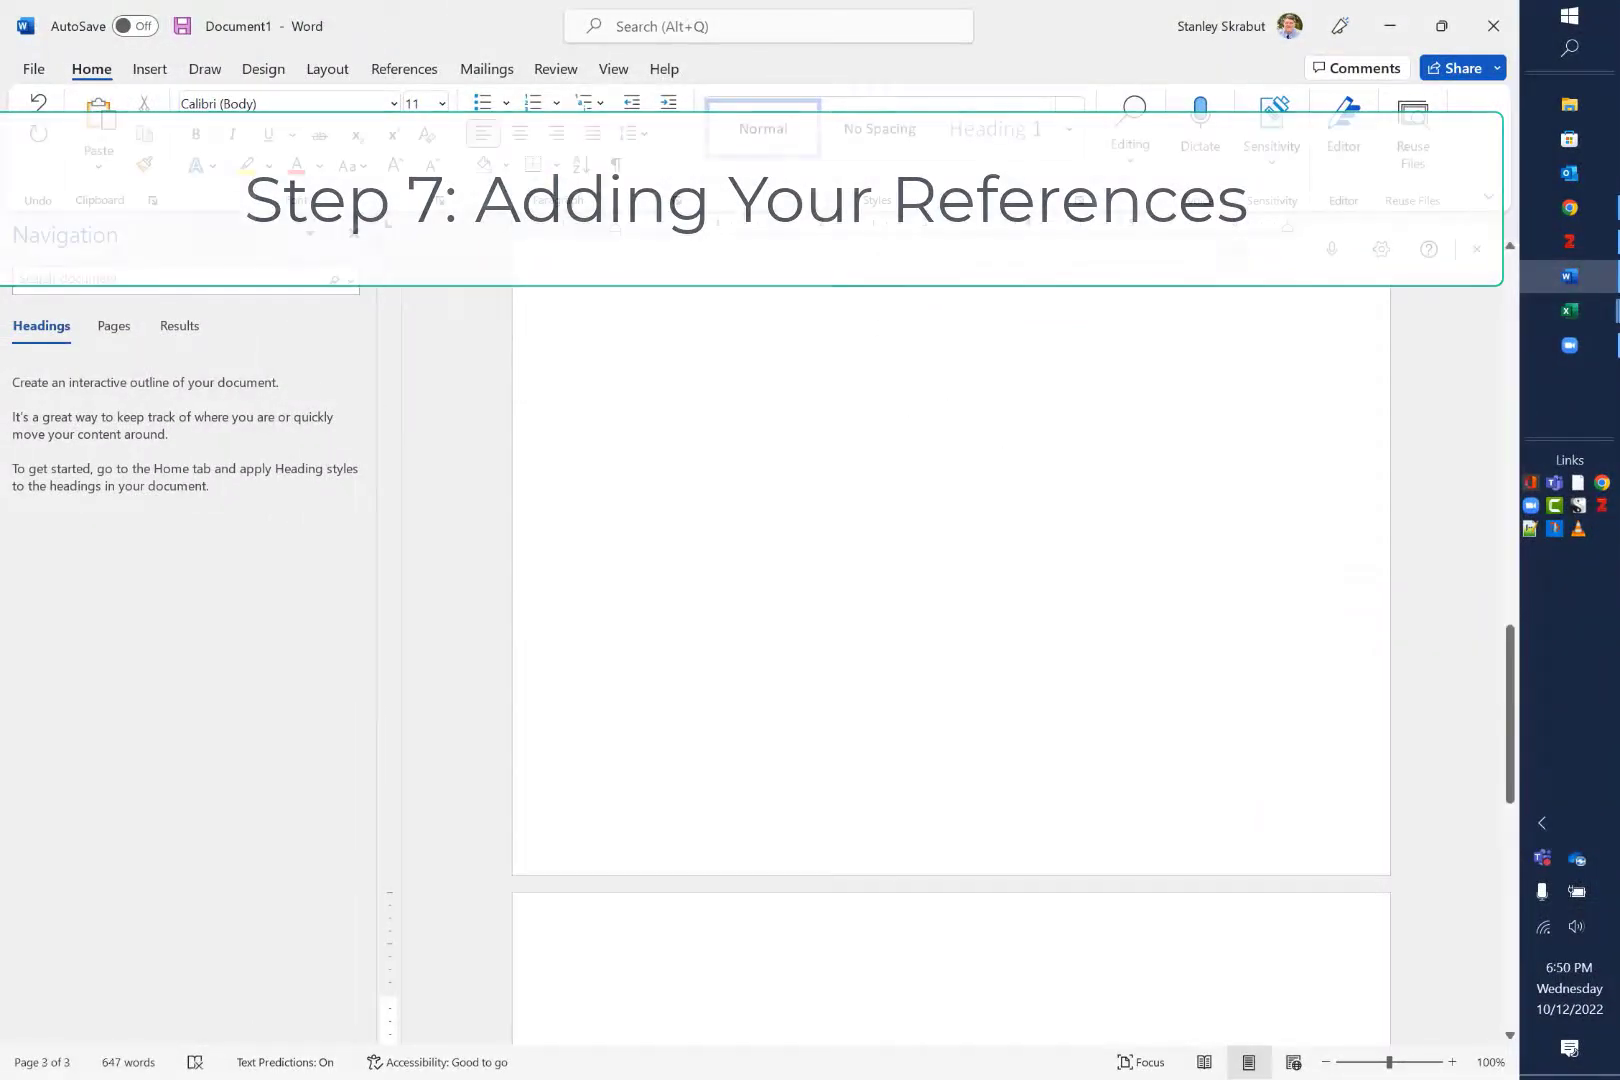
{"action": "type", "text": "Reference"}
{"action": "key", "text": "Return"}
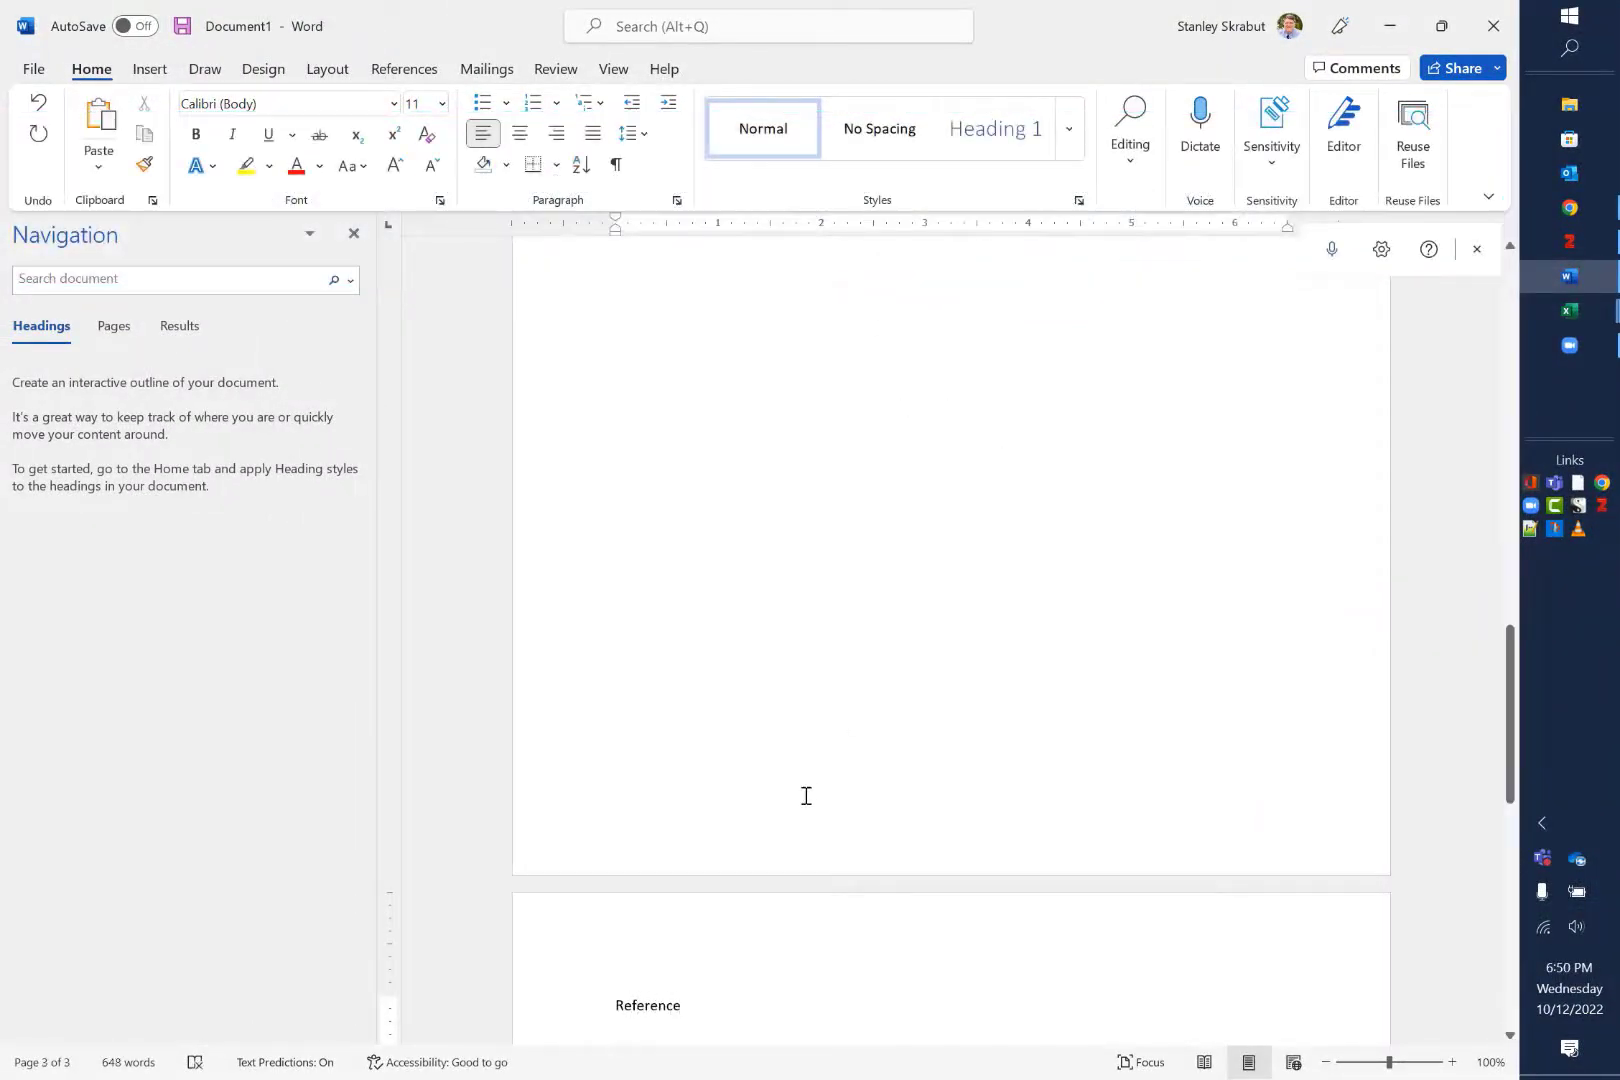
Center the "Reference" heading and place the cursor on the empty line below it
{"action": "double_click", "coordinate": [633, 1005]}
{"action": "left_click", "coordinate": [520, 134]}
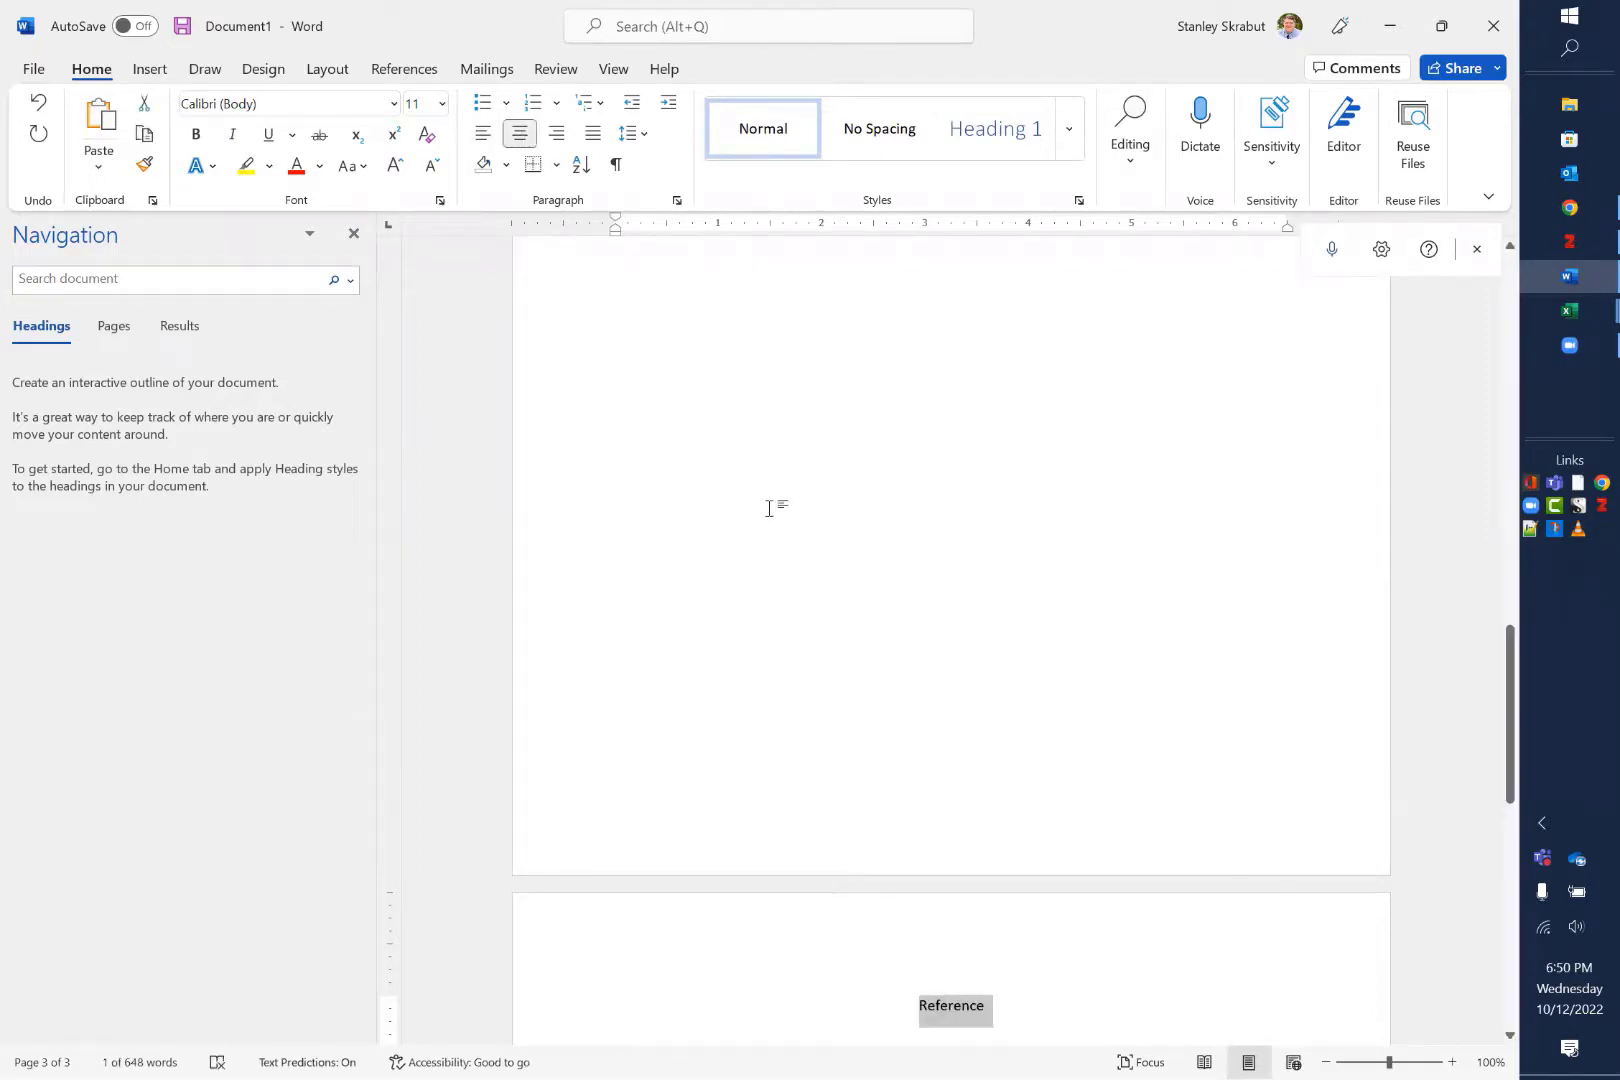
{"action": "scroll", "coordinate": [768, 508], "scroll_direction": "down", "scroll_amount": 4}
{"action": "left_click", "coordinate": [645, 630]}
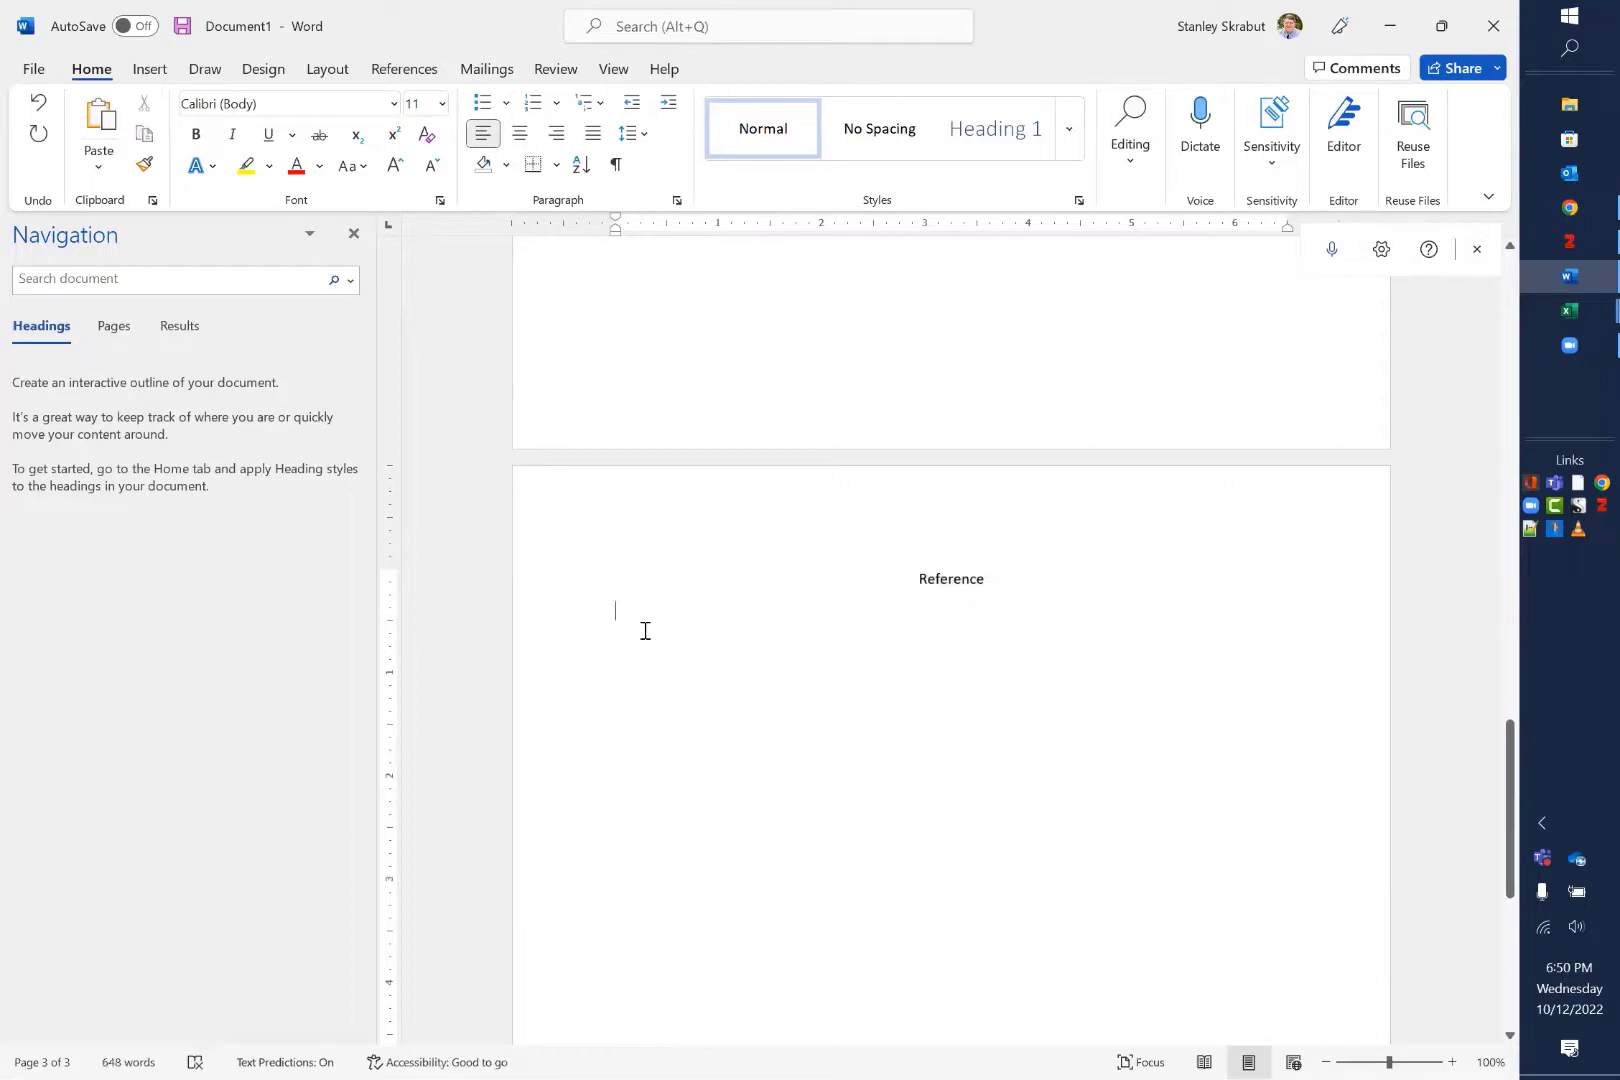
In Zotero, examine the bibliographic details of the 2018 "Therapeutic effects of aquatic exercises" and 2012 "The benefits of participation in aquatic activities" articles
{"action": "left_click", "coordinate": [1569, 241]}
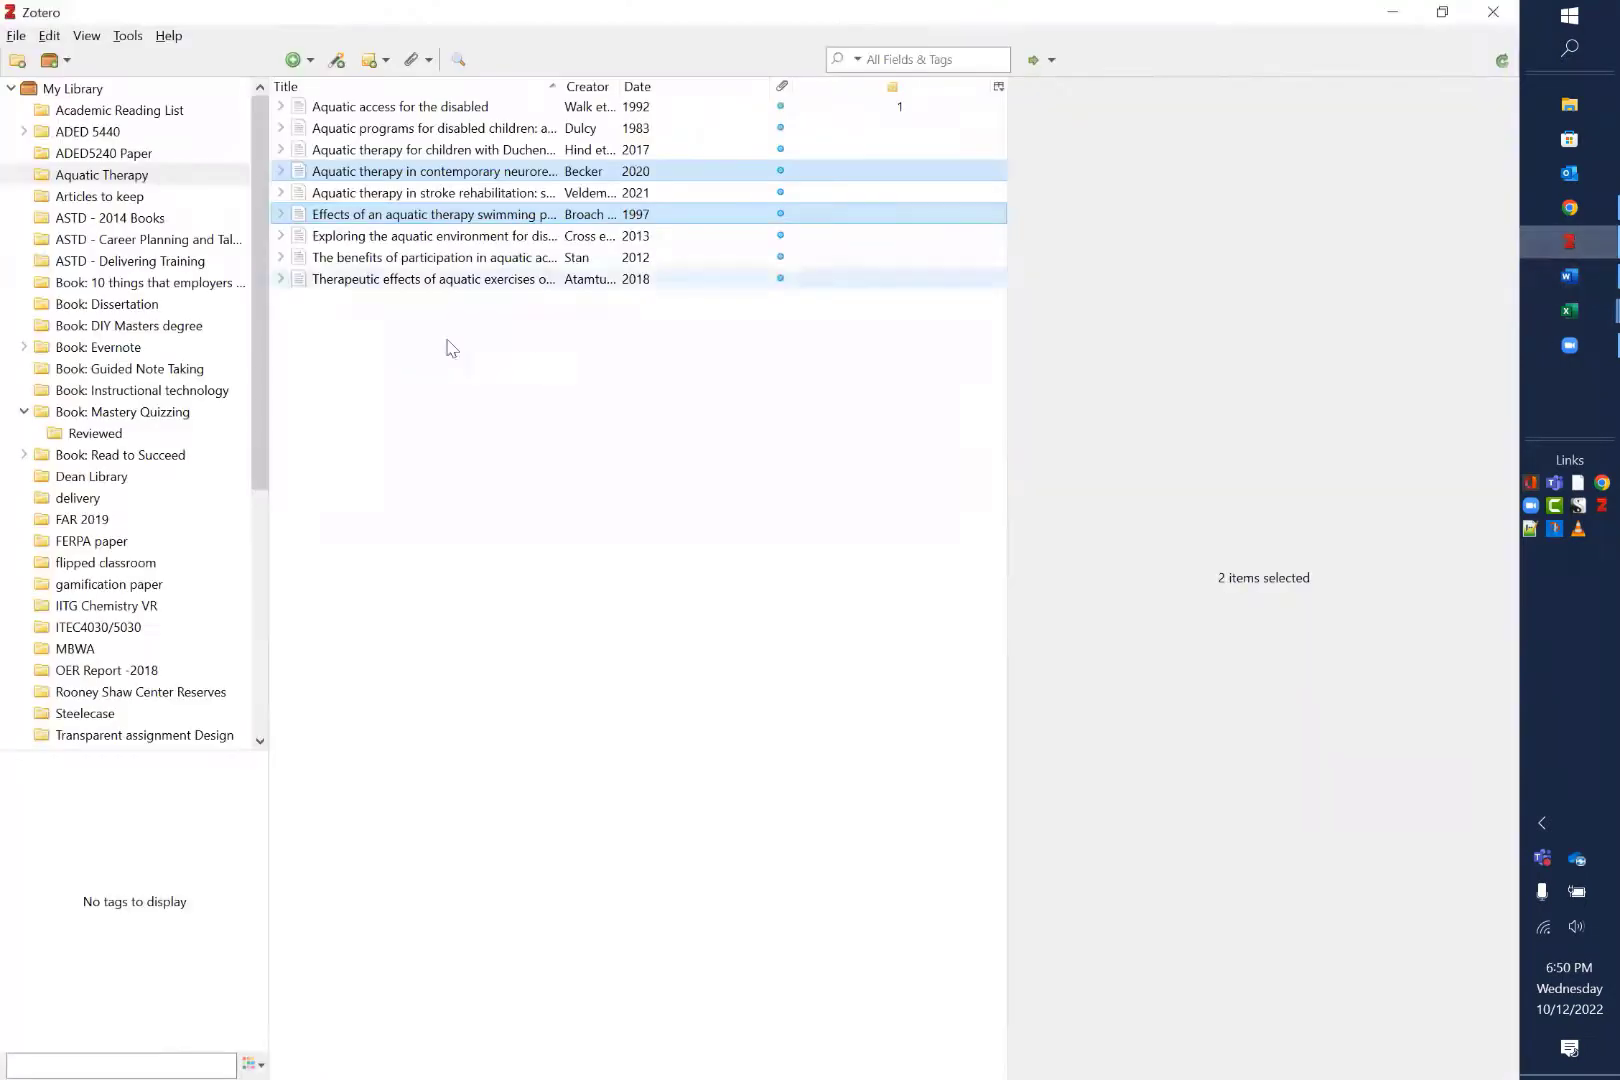
{"action": "left_click", "coordinate": [425, 108]}
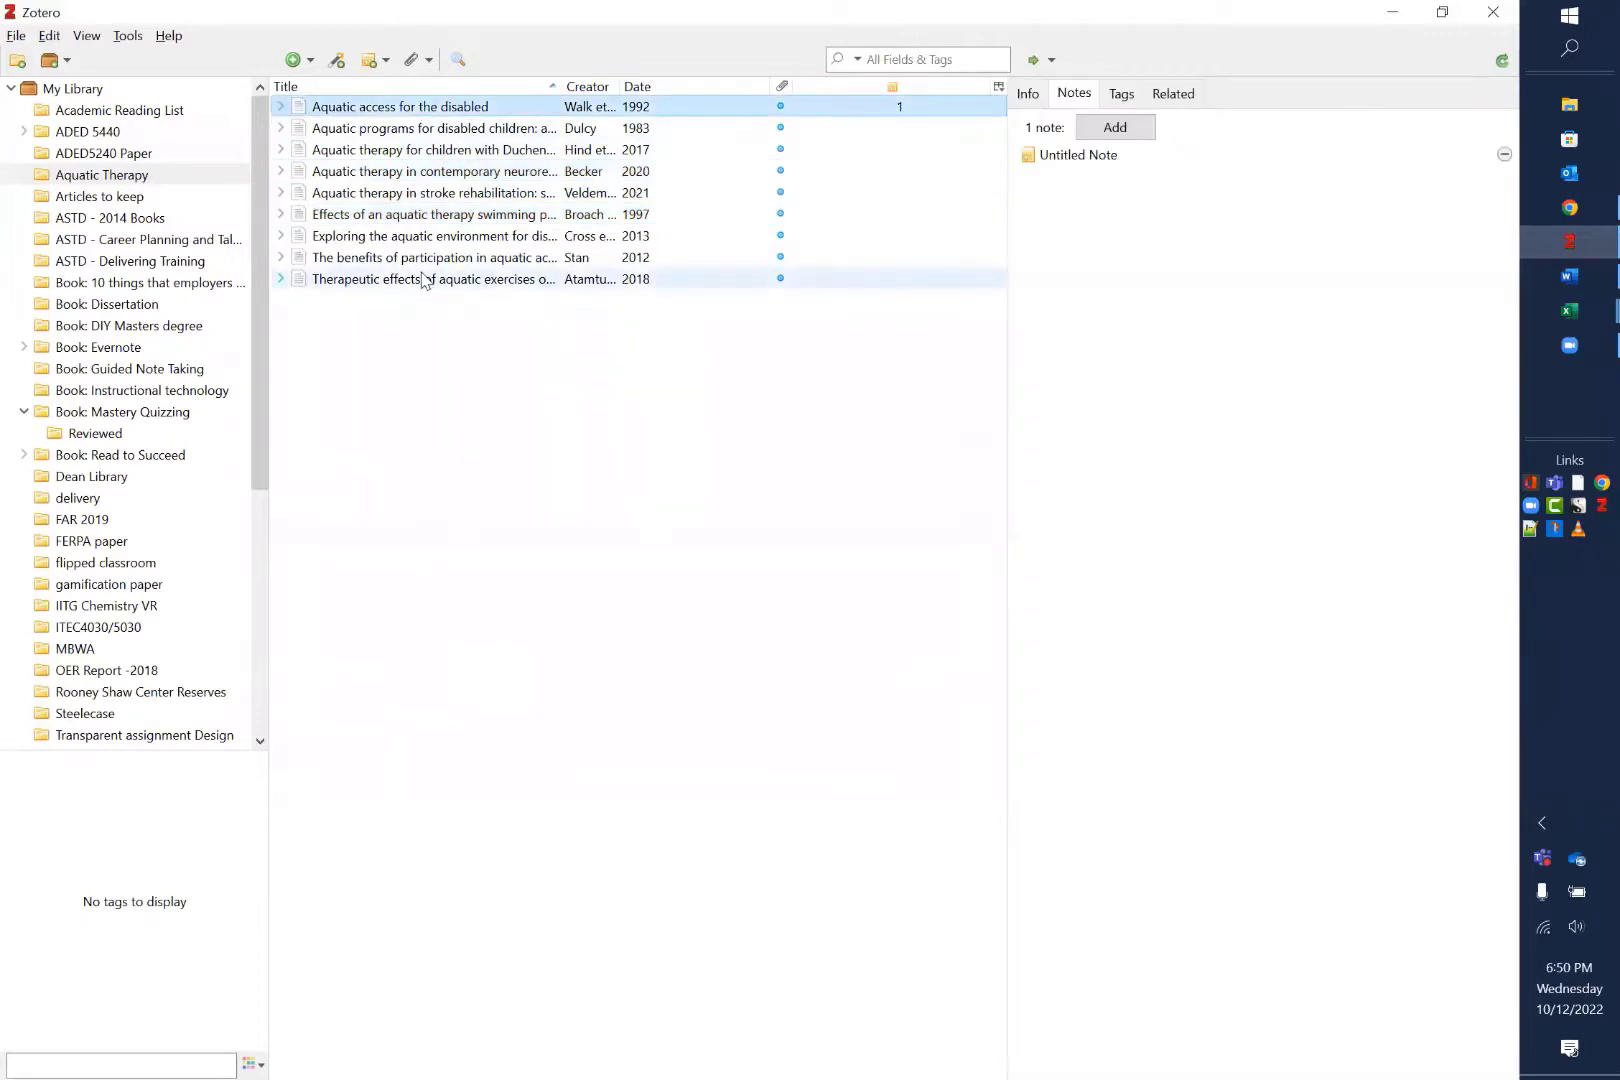
{"action": "left_click", "coordinate": [425, 280], "text": "shift"}
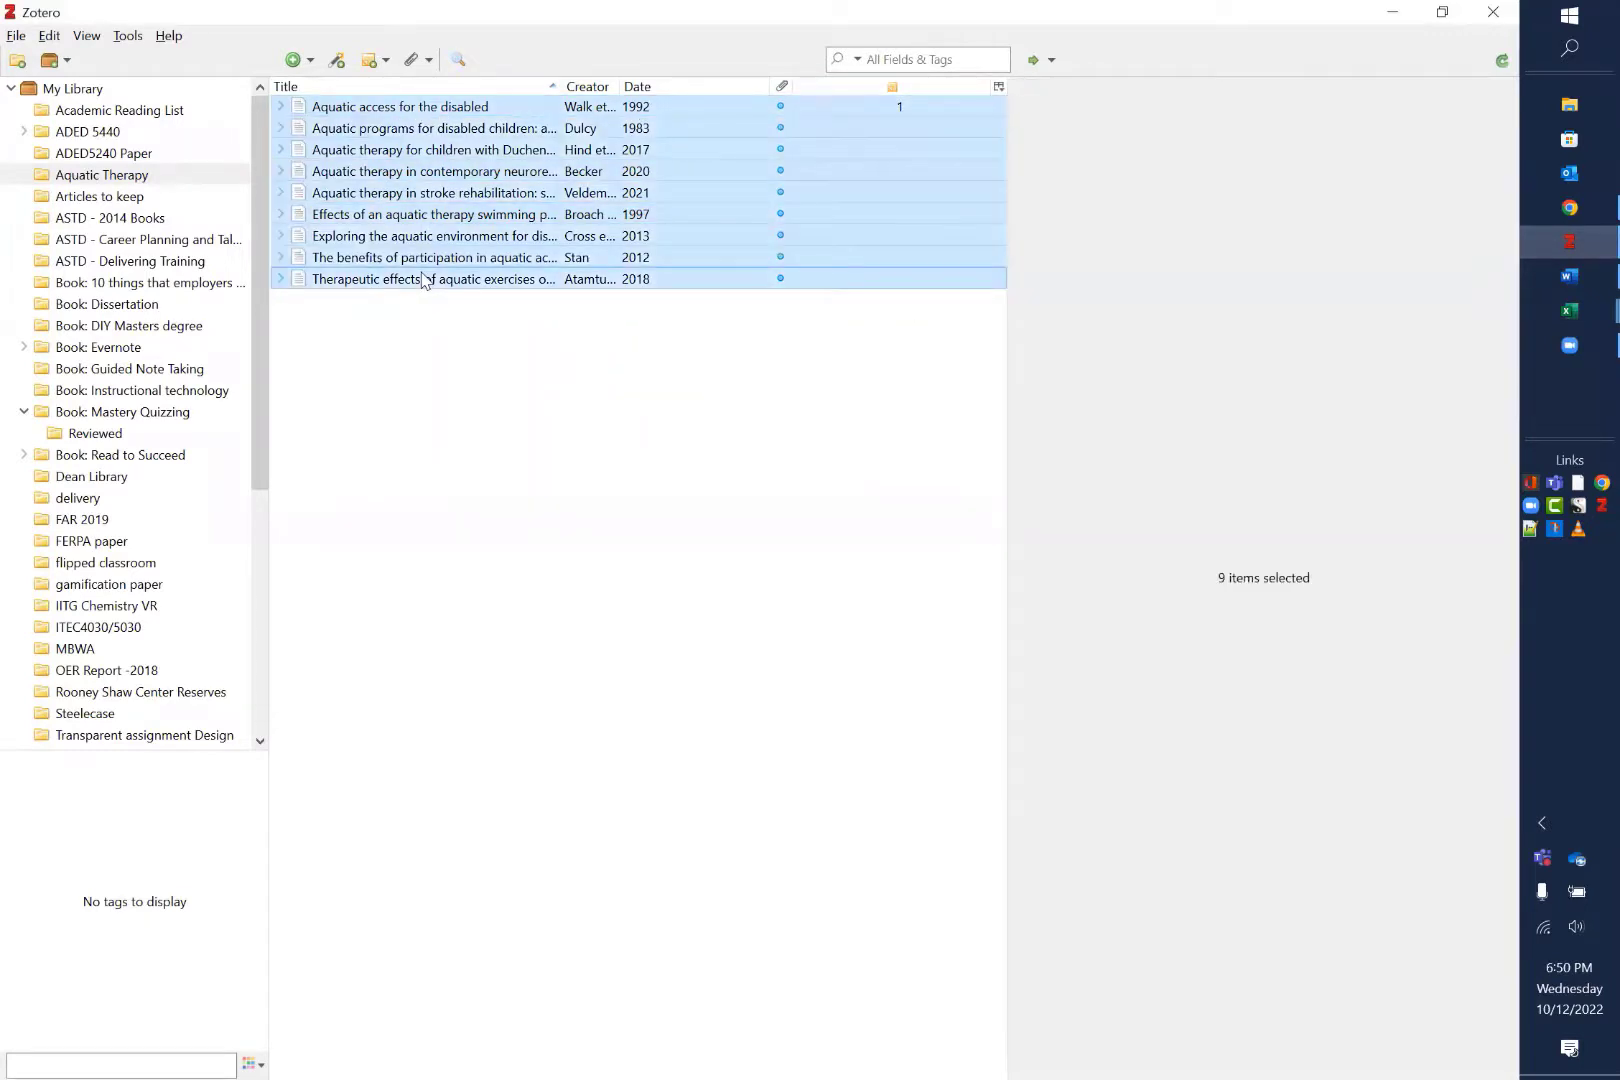
{"action": "left_click", "coordinate": [425, 280]}
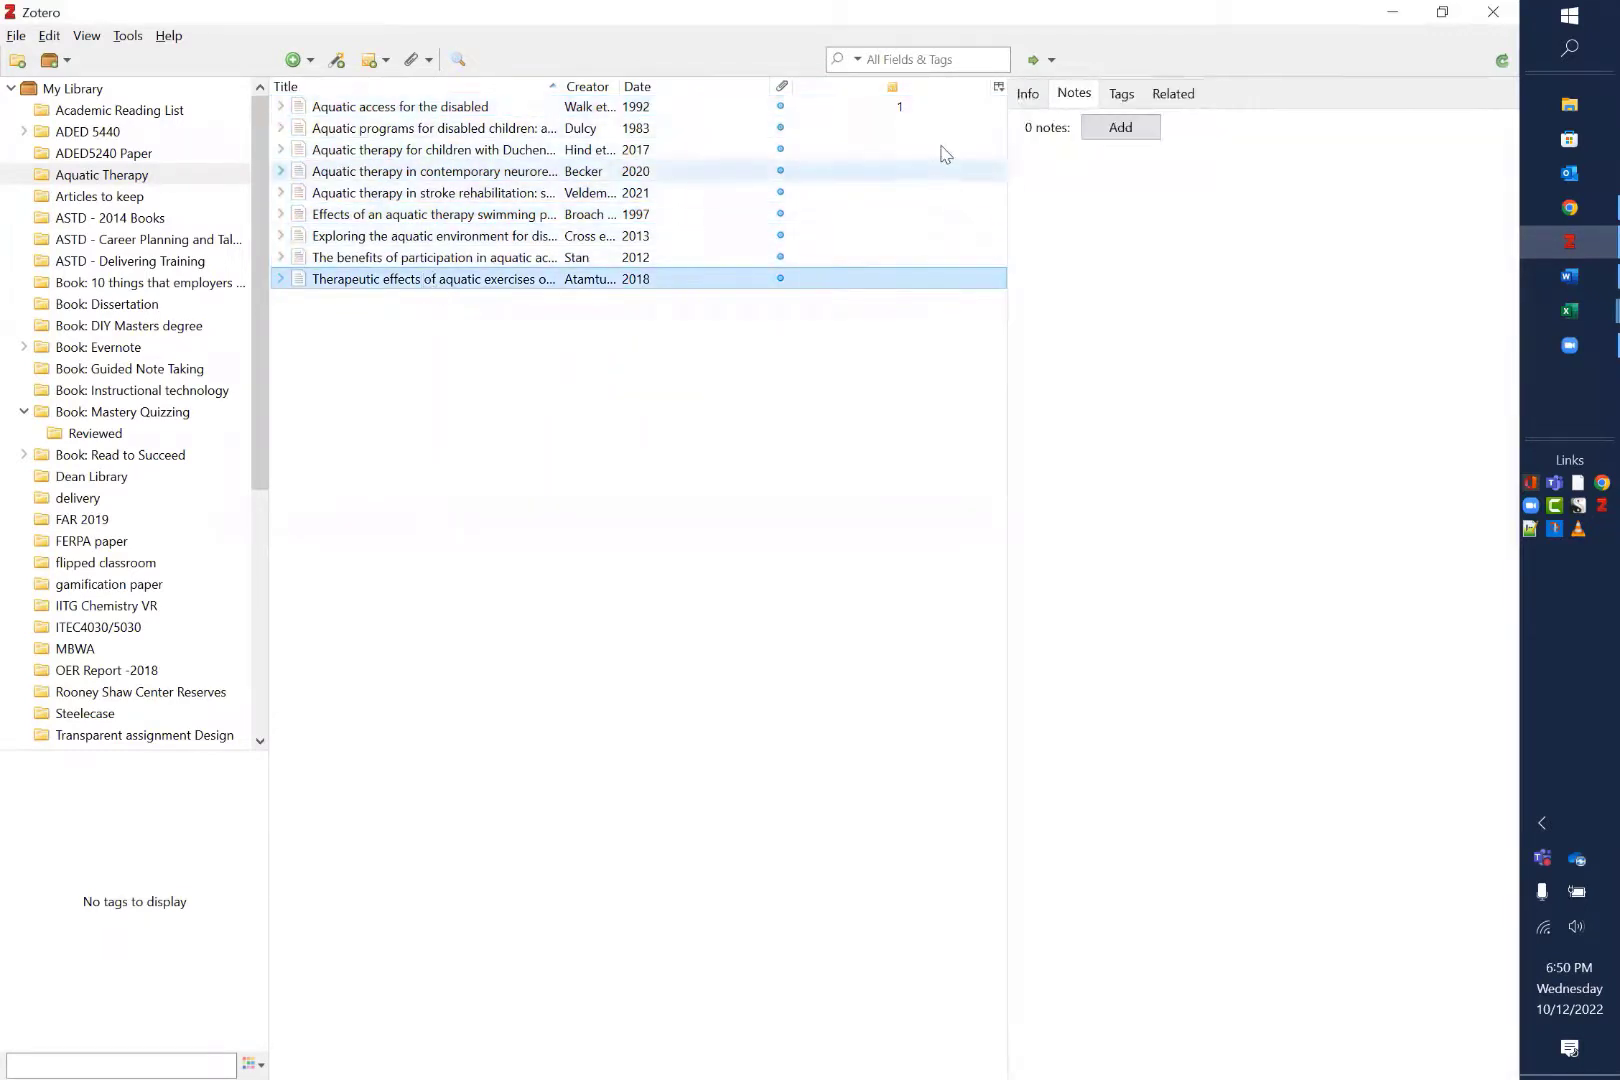
{"action": "left_click", "coordinate": [1027, 97]}
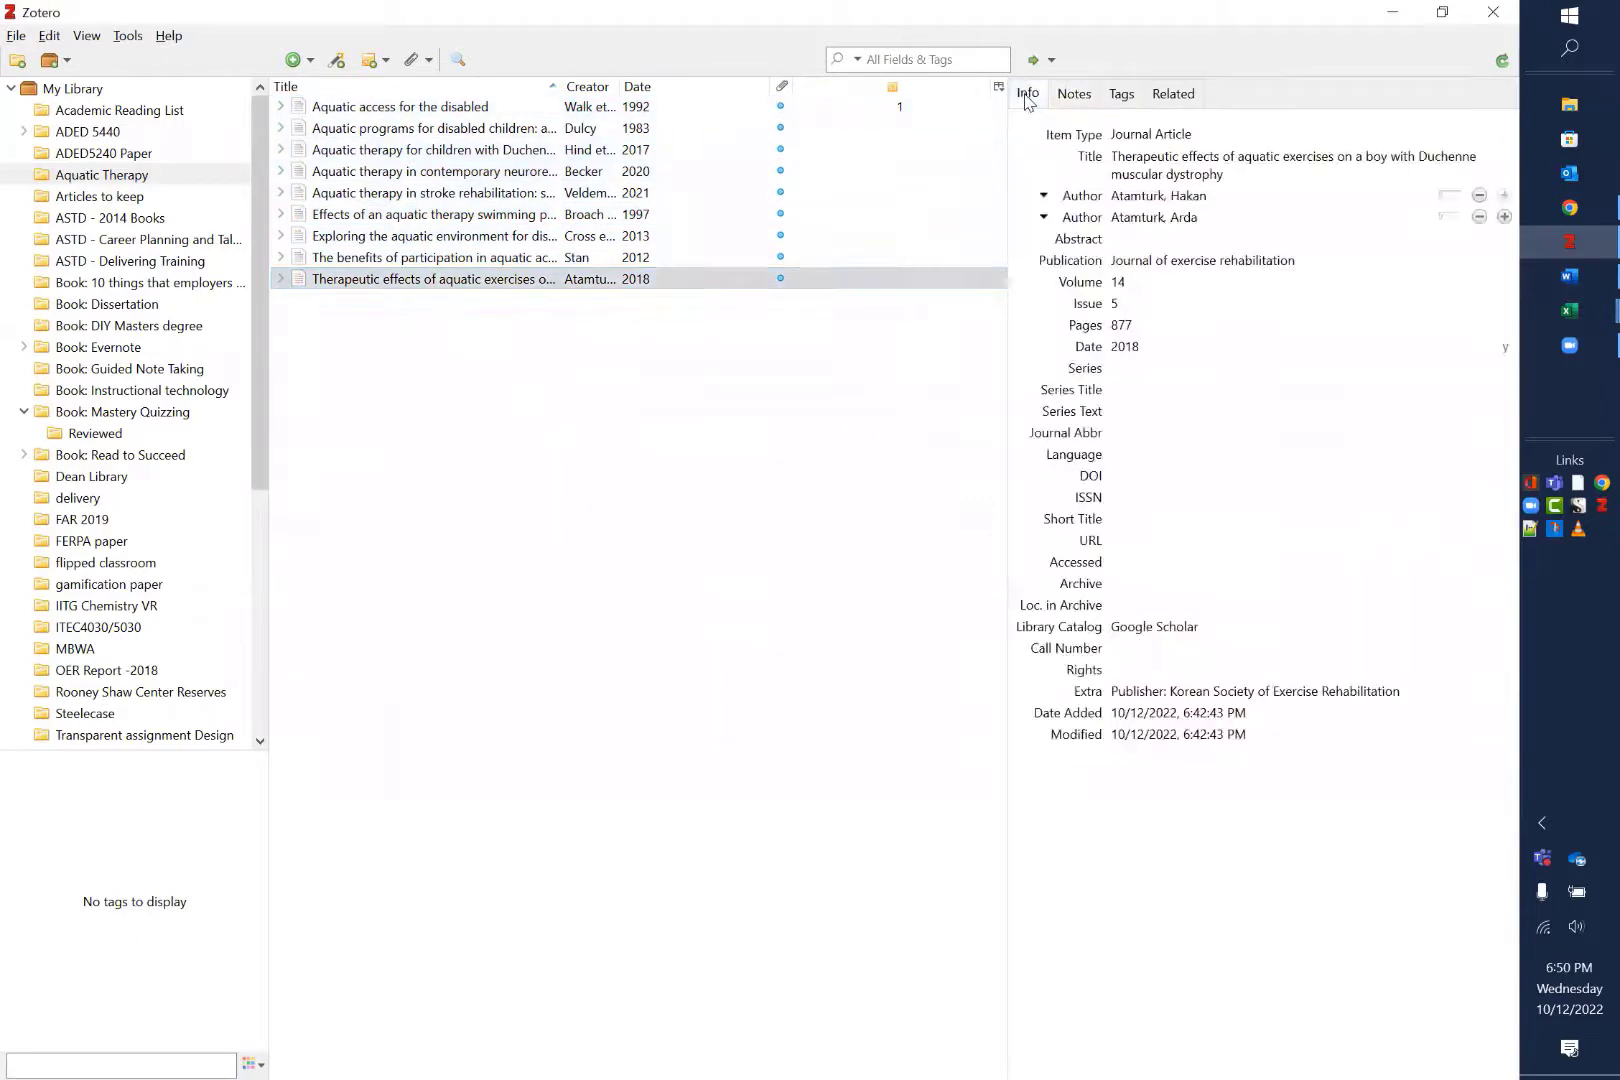
{"action": "left_click", "coordinate": [510, 258]}
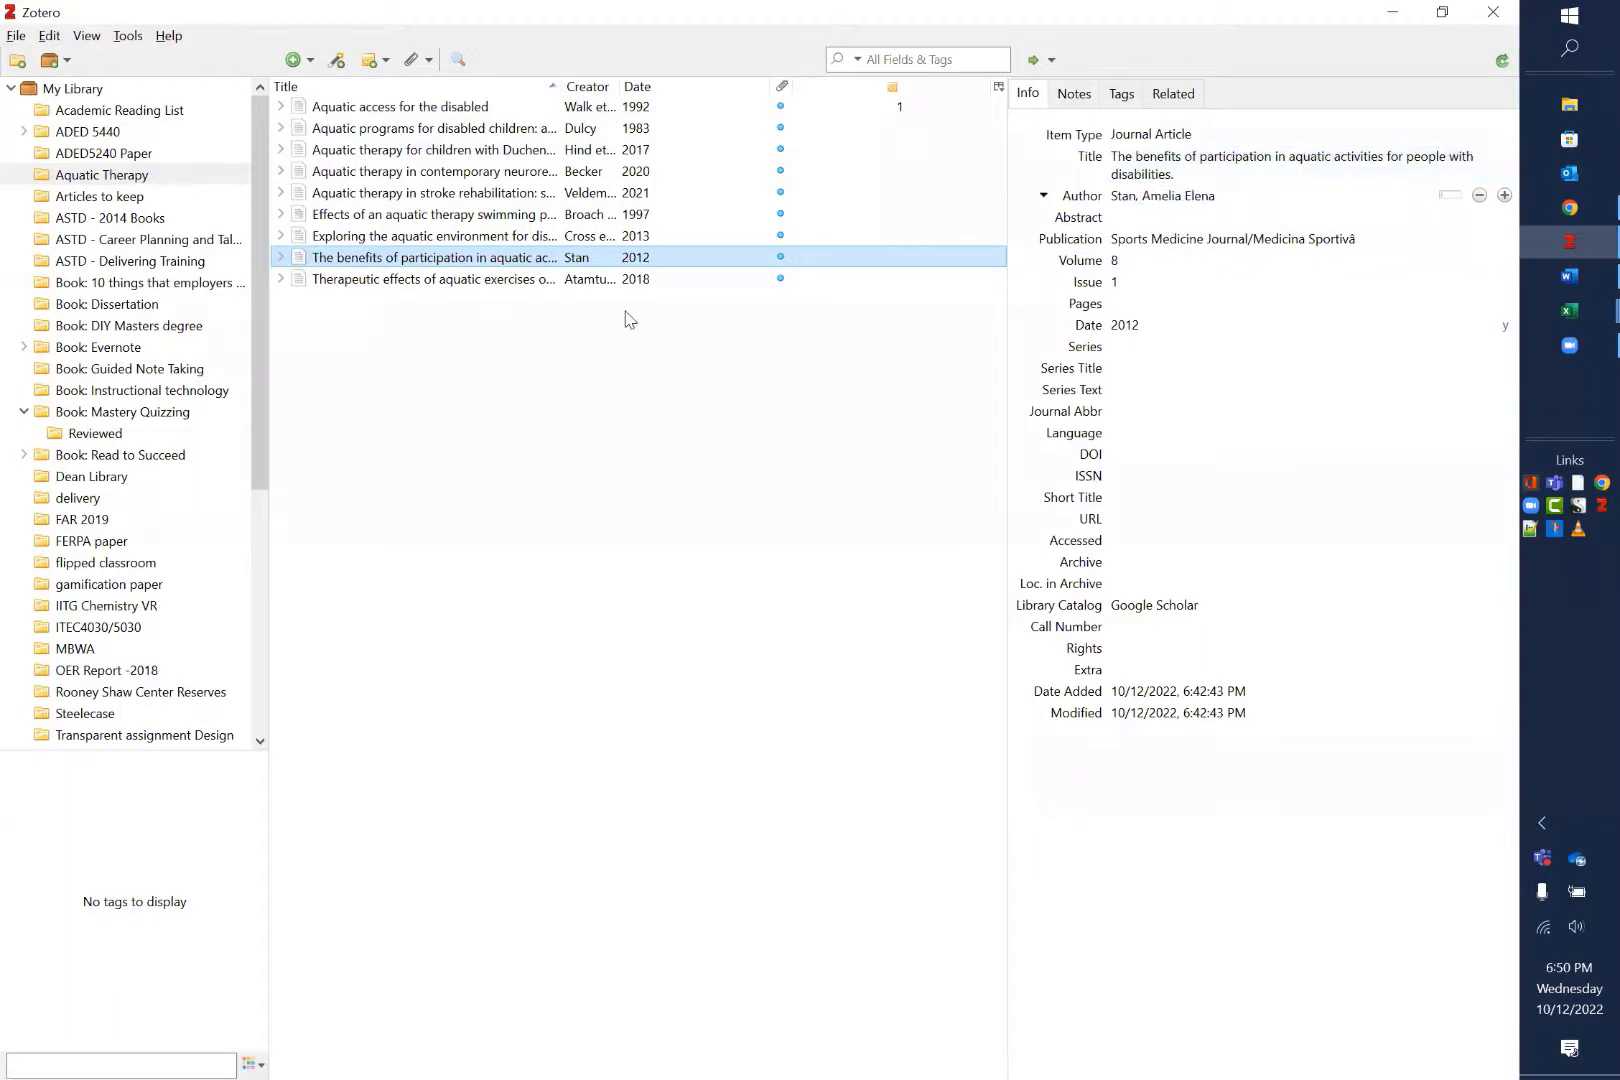
Copy an APA 7th edition bibliography of all the Aquatic Therapy articles in Zotero and paste it below the "Reference" heading in Word
{"action": "left_click", "coordinate": [424, 108]}
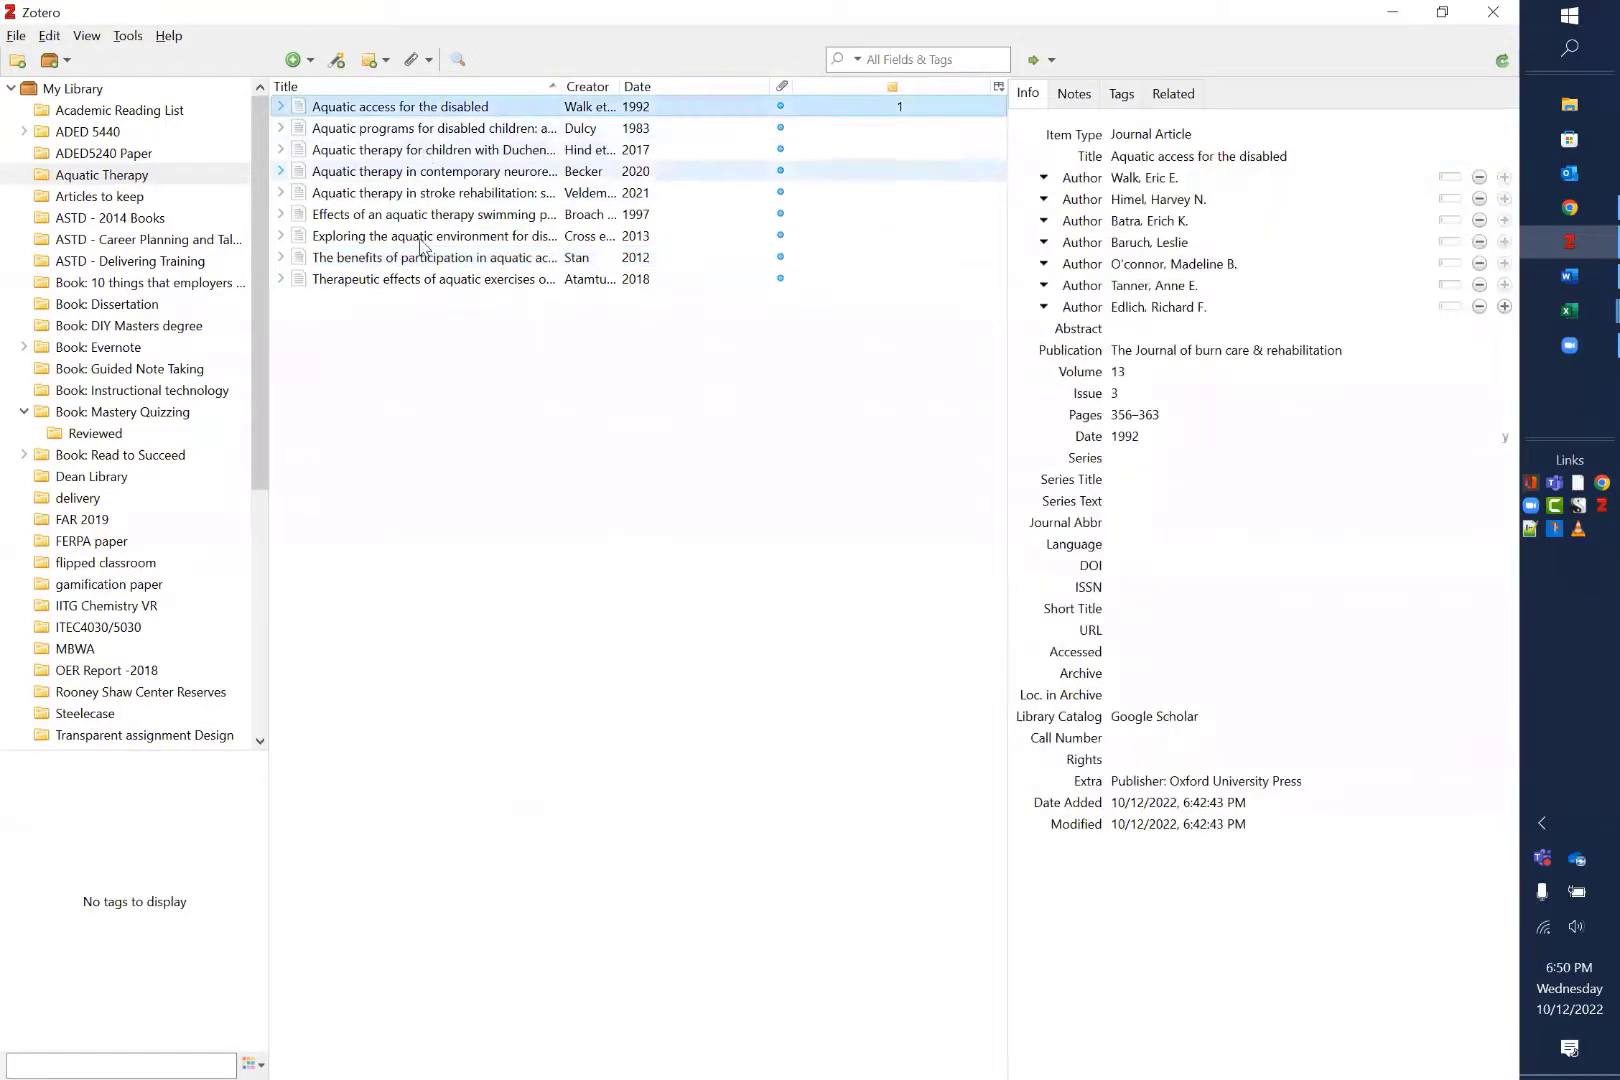
{"action": "left_click", "coordinate": [405, 280], "text": "shift"}
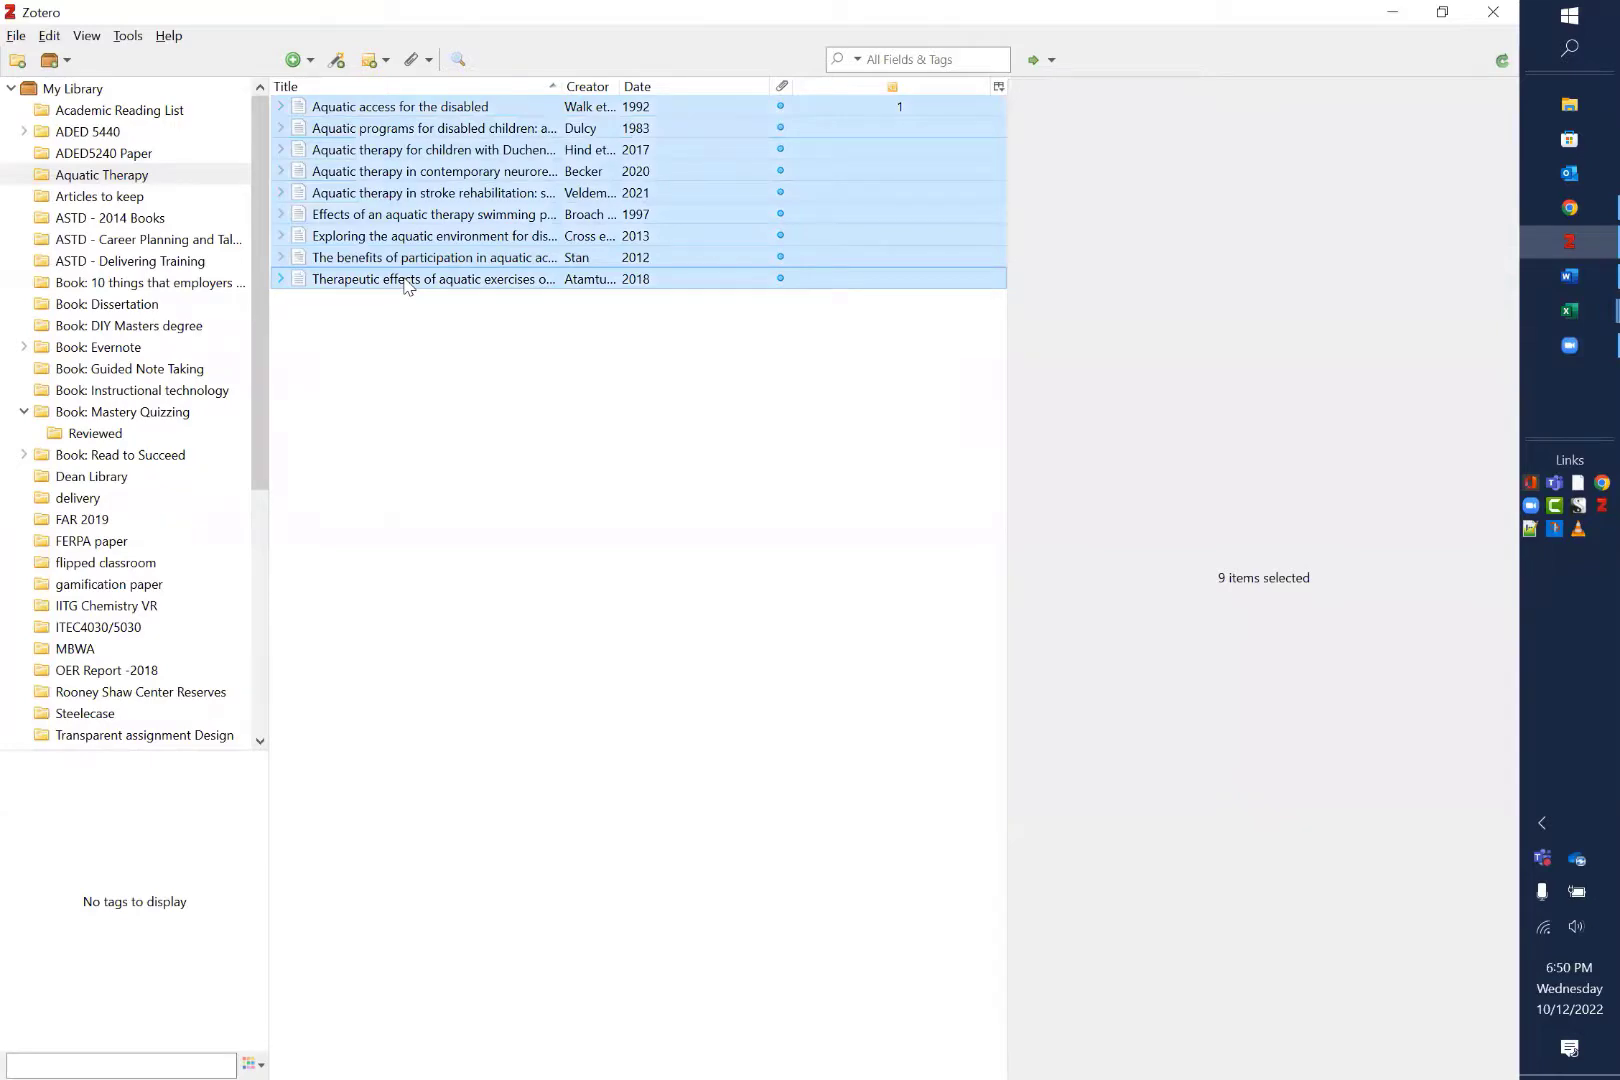
{"action": "right_click", "coordinate": [450, 272]}
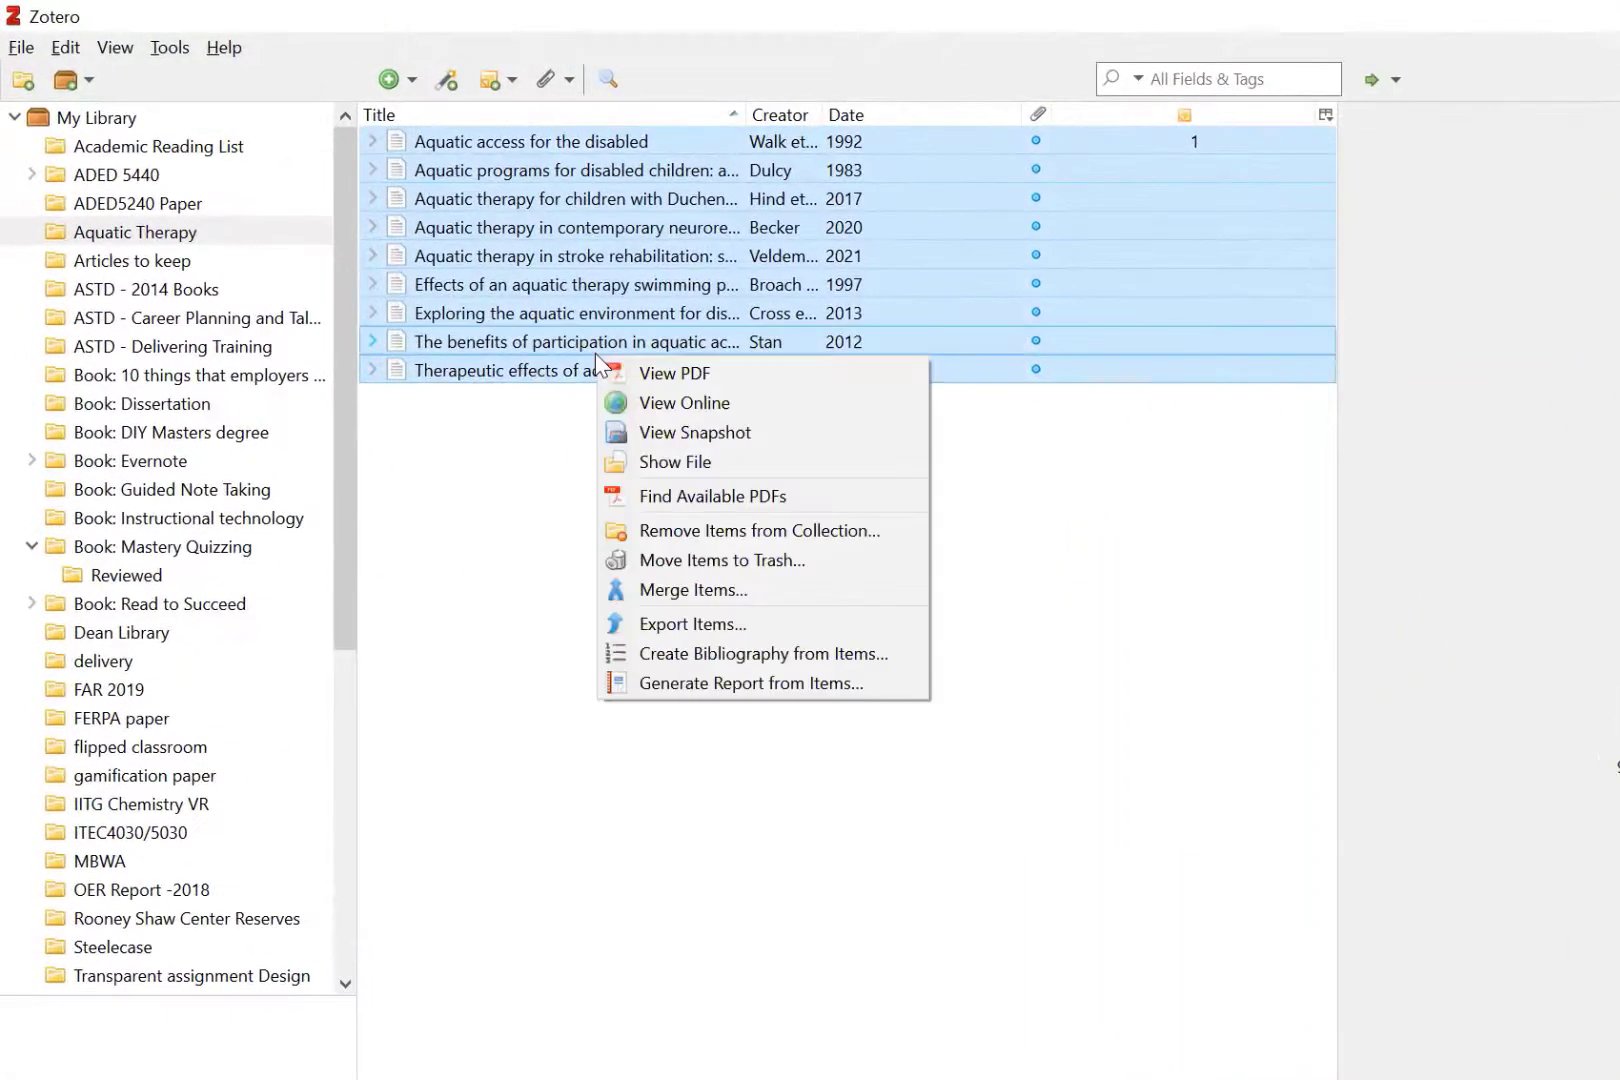
{"action": "left_click", "coordinate": [777, 655]}
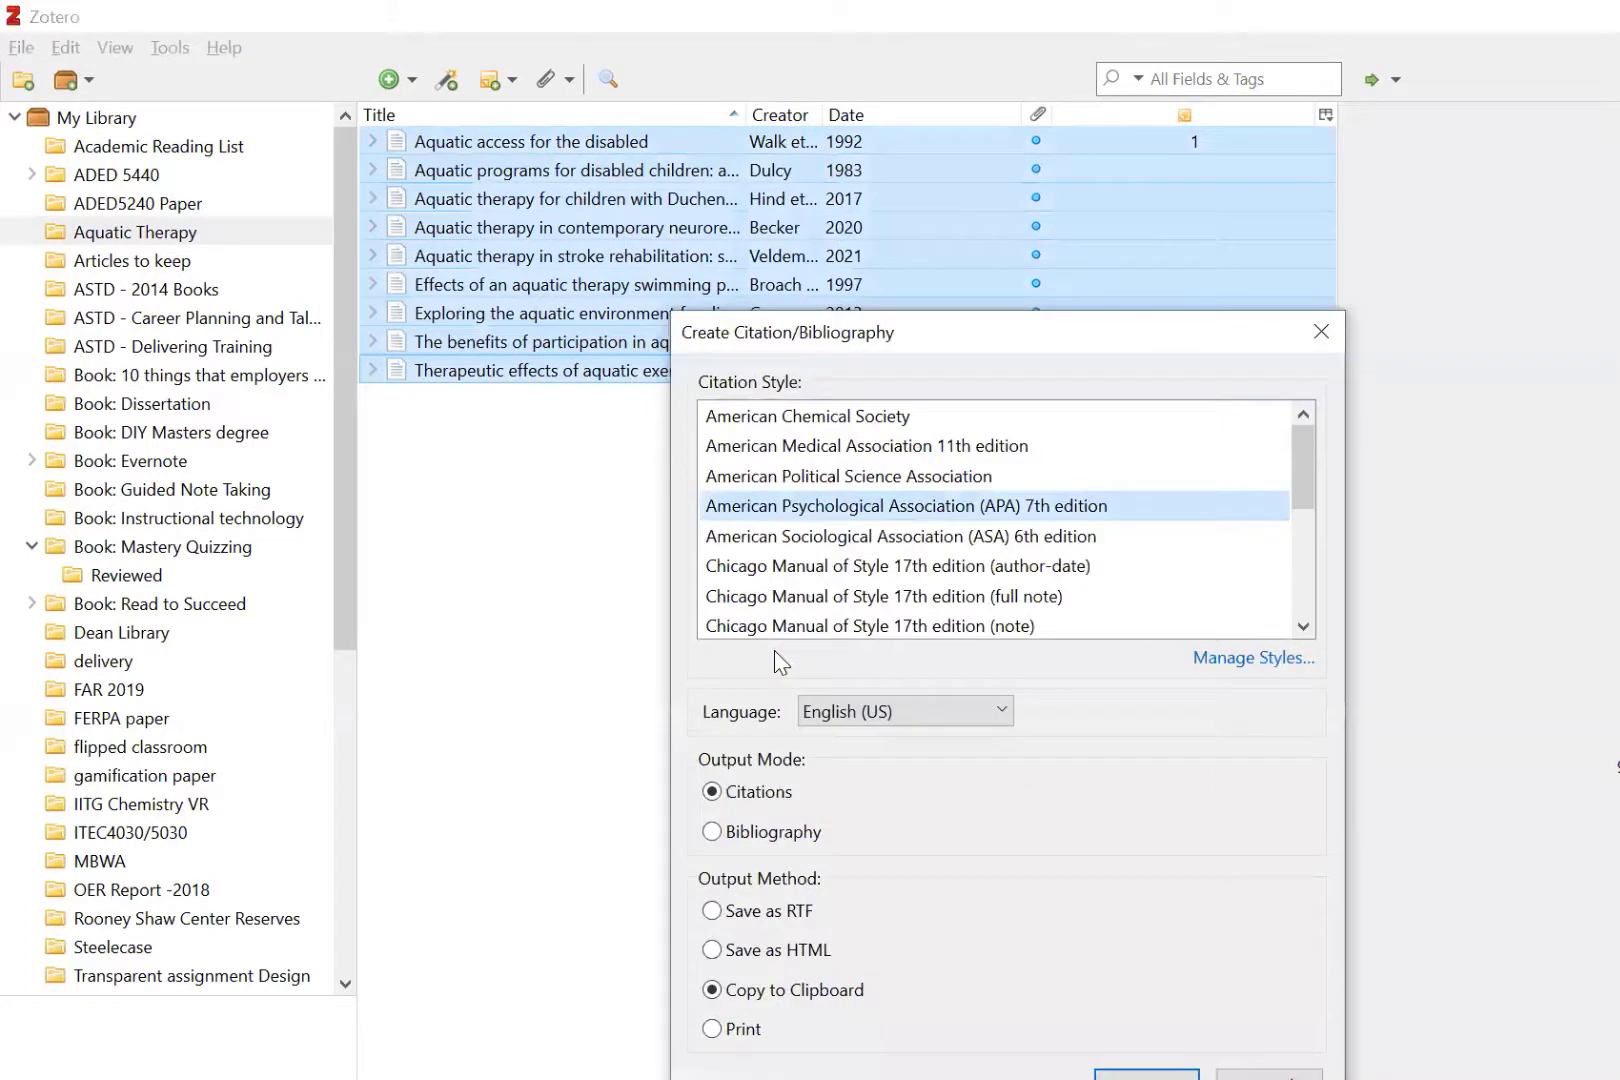
{"action": "left_click", "coordinate": [727, 838]}
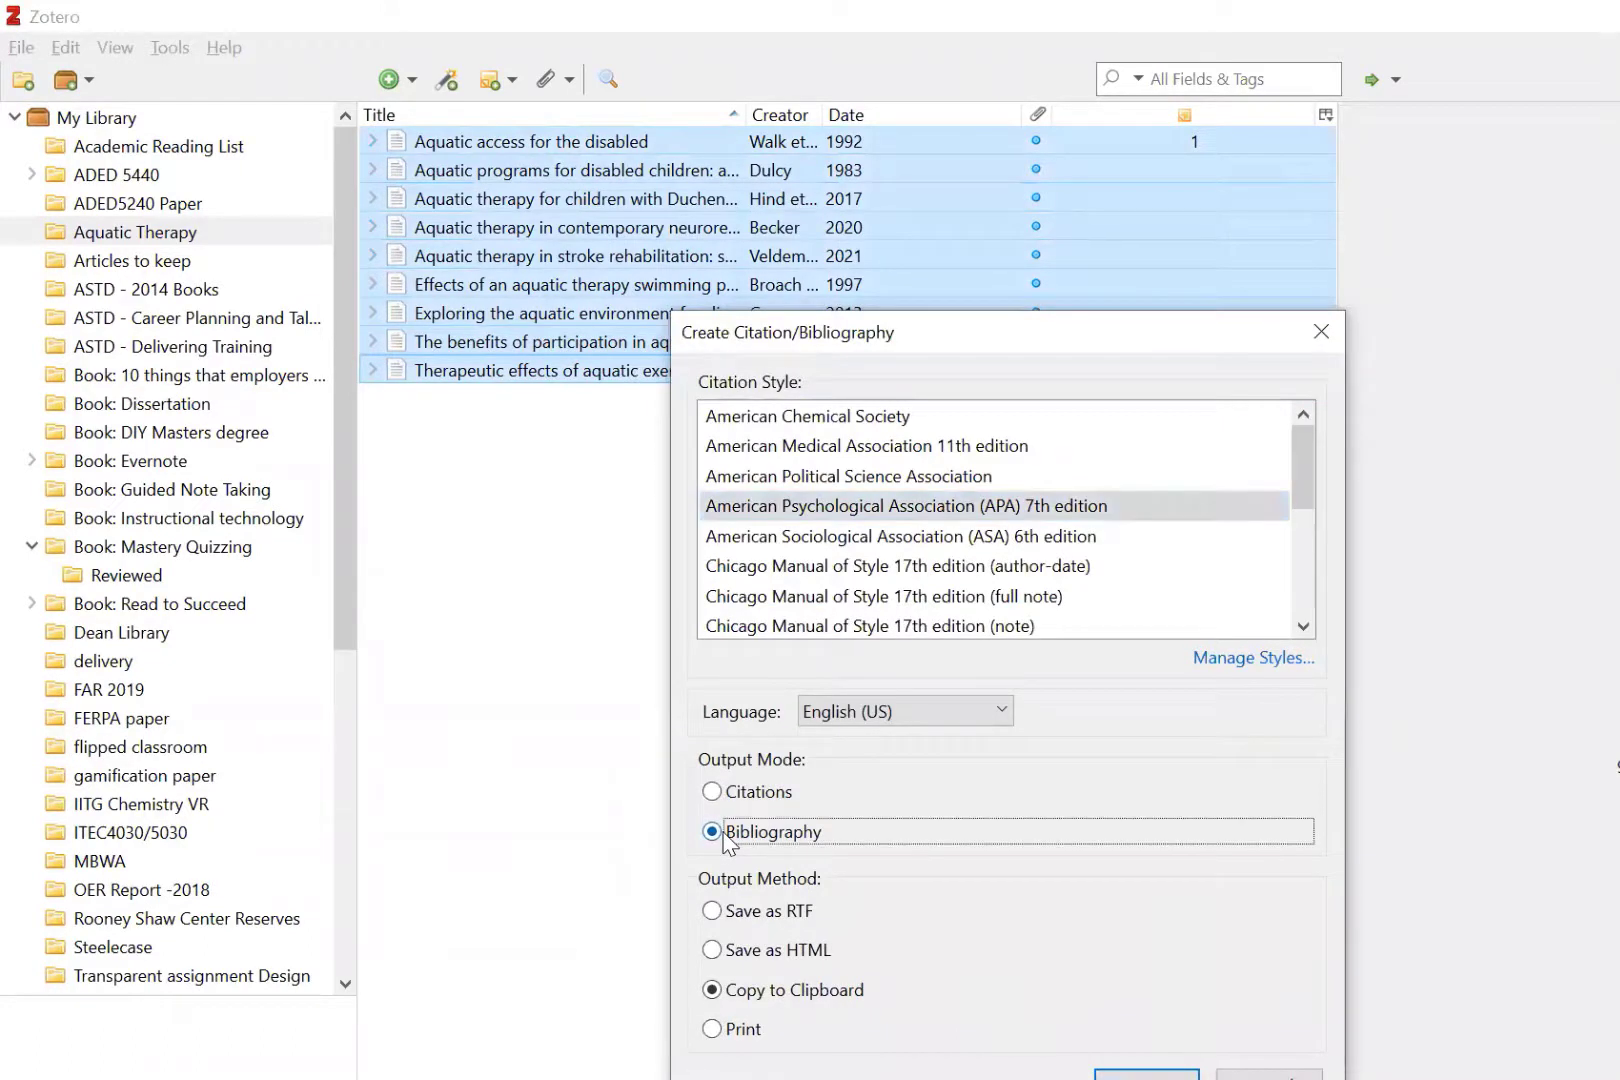
{"action": "left_click", "coordinate": [1125, 1075]}
{"action": "key", "text": "alt+Tab"}
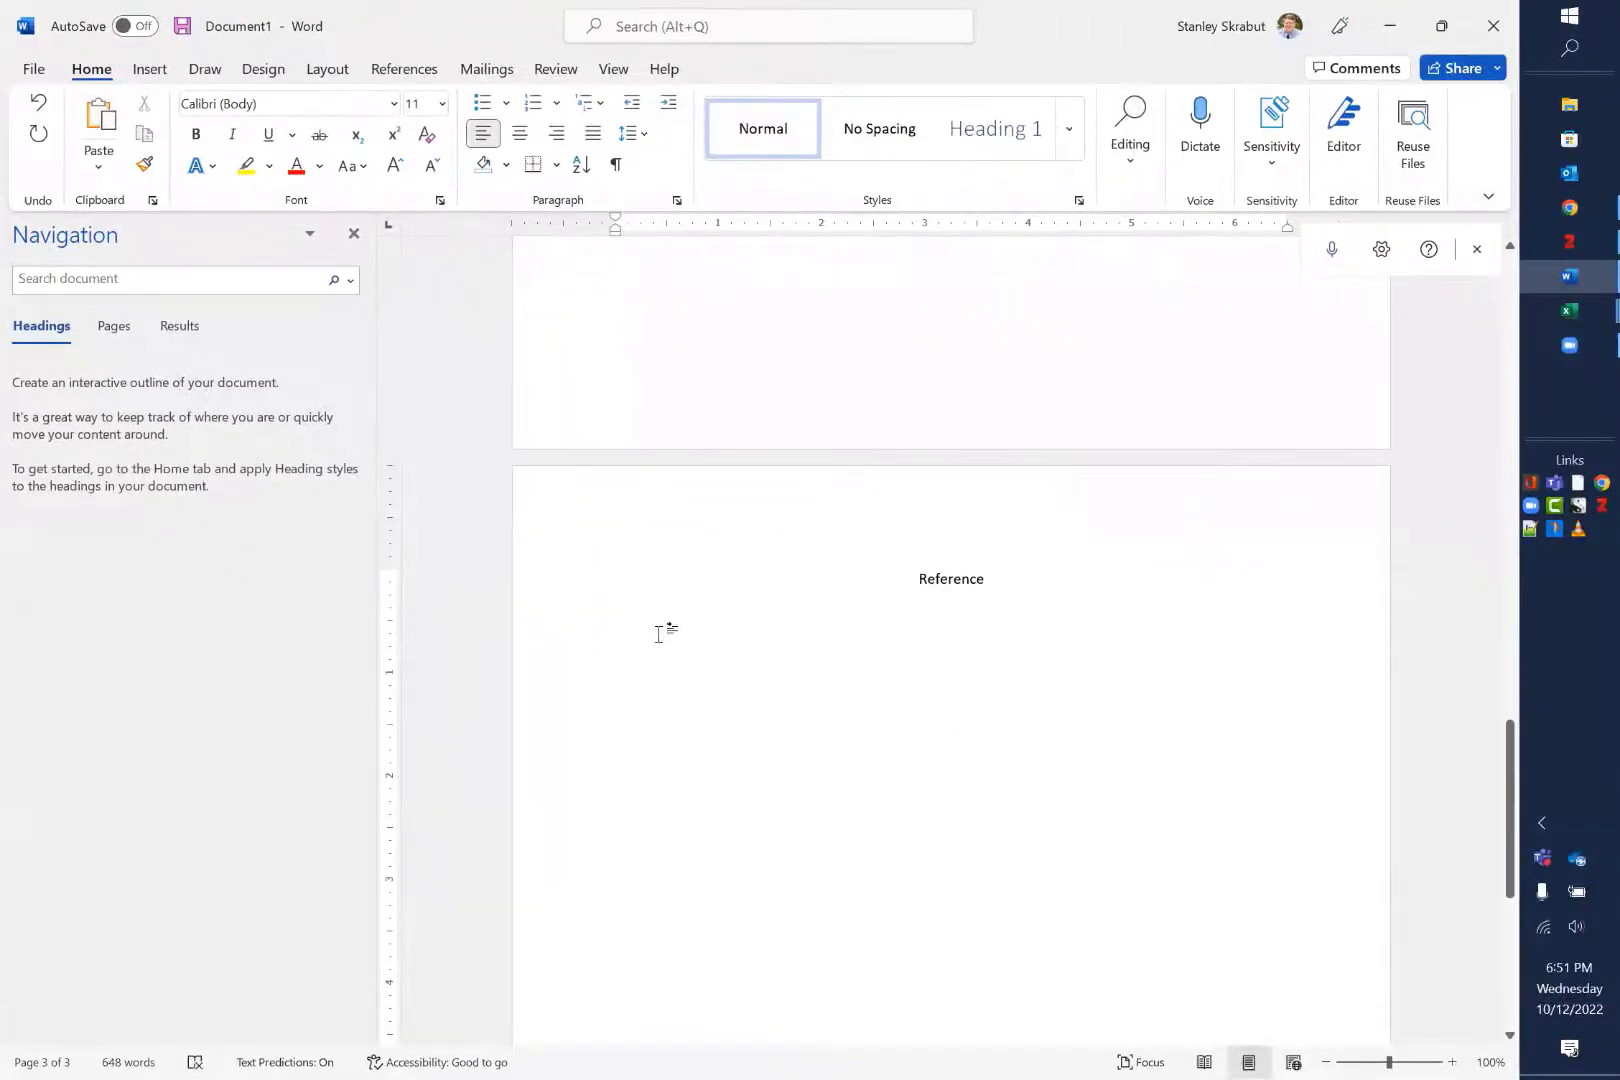
{"action": "key", "text": "ctrl+v"}
Examine the pasted reference entries for alphabetical order, hanging indents and italics from the first to the last article
{"action": "scroll", "coordinate": [900, 640], "scroll_direction": "up", "scroll_amount": 3}
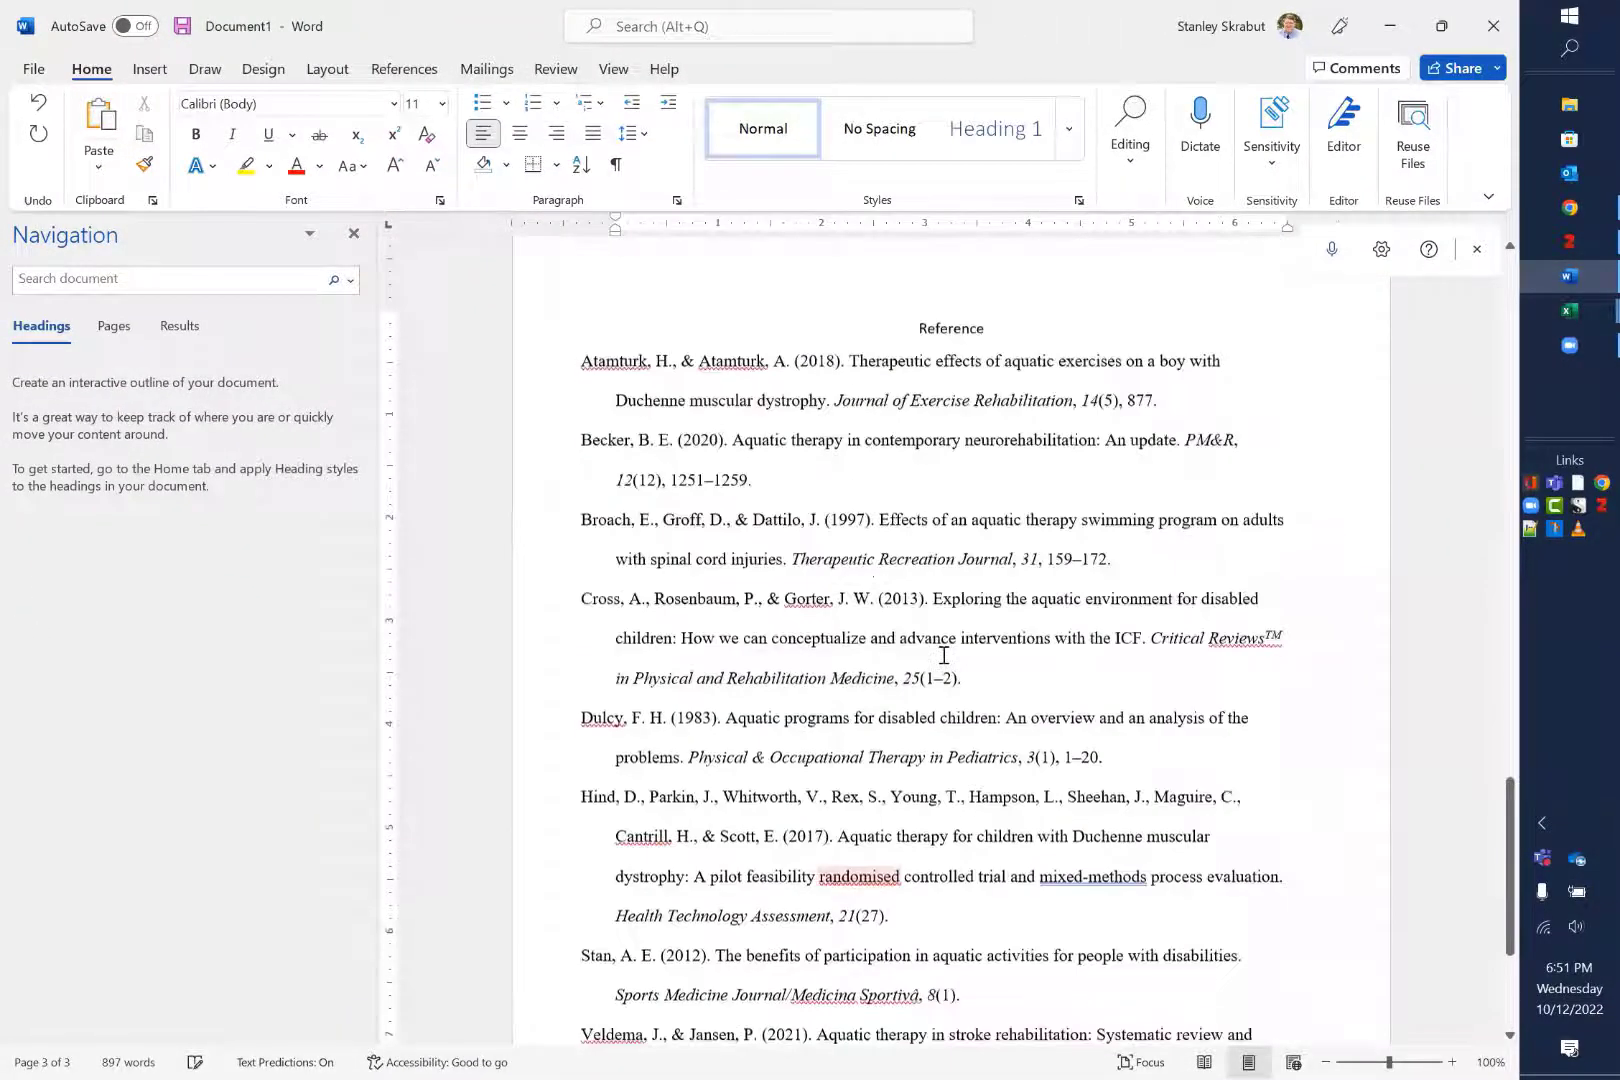
{"action": "scroll", "coordinate": [943, 655], "scroll_direction": "down", "scroll_amount": 4}
{"action": "scroll", "coordinate": [943, 655], "scroll_direction": "up", "scroll_amount": 2}
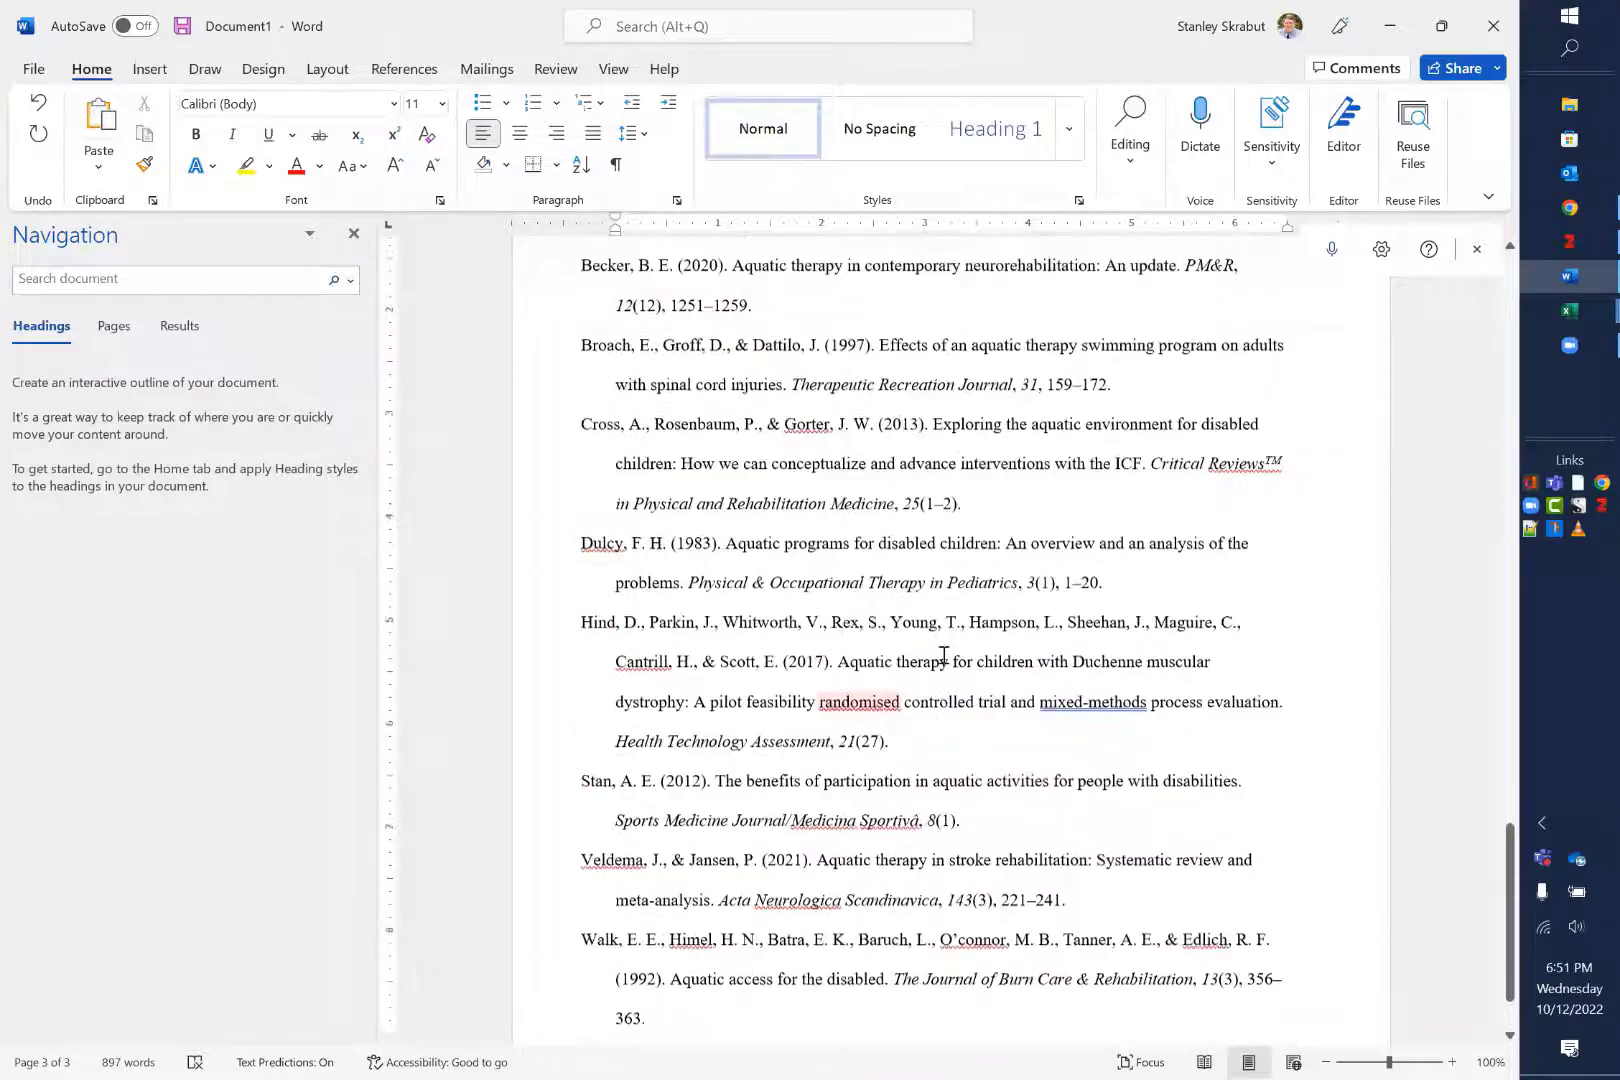
{"action": "scroll", "coordinate": [943, 655], "scroll_direction": "up", "scroll_amount": 1}
{"action": "scroll", "coordinate": [943, 655], "scroll_direction": "down", "scroll_amount": 2}
{"action": "scroll", "coordinate": [943, 655], "scroll_direction": "up", "scroll_amount": 1}
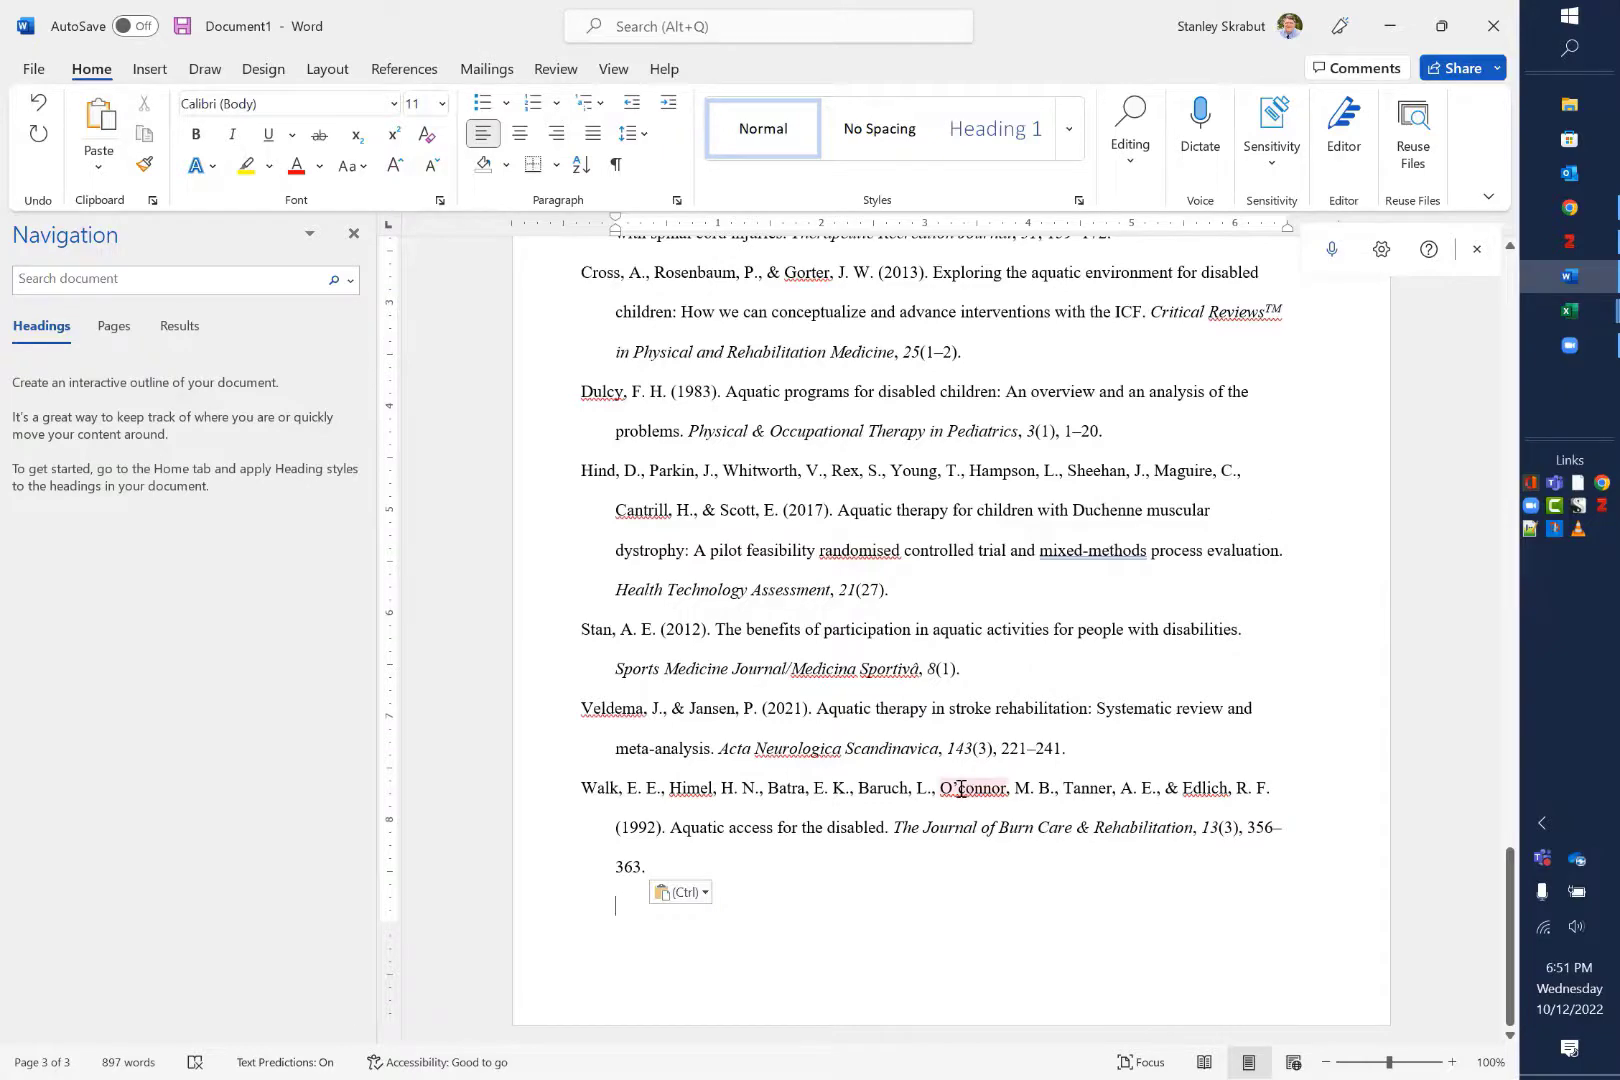
{"action": "scroll", "coordinate": [929, 770], "scroll_direction": "down", "scroll_amount": 1}
{"action": "scroll", "coordinate": [930, 773], "scroll_direction": "up", "scroll_amount": 4}
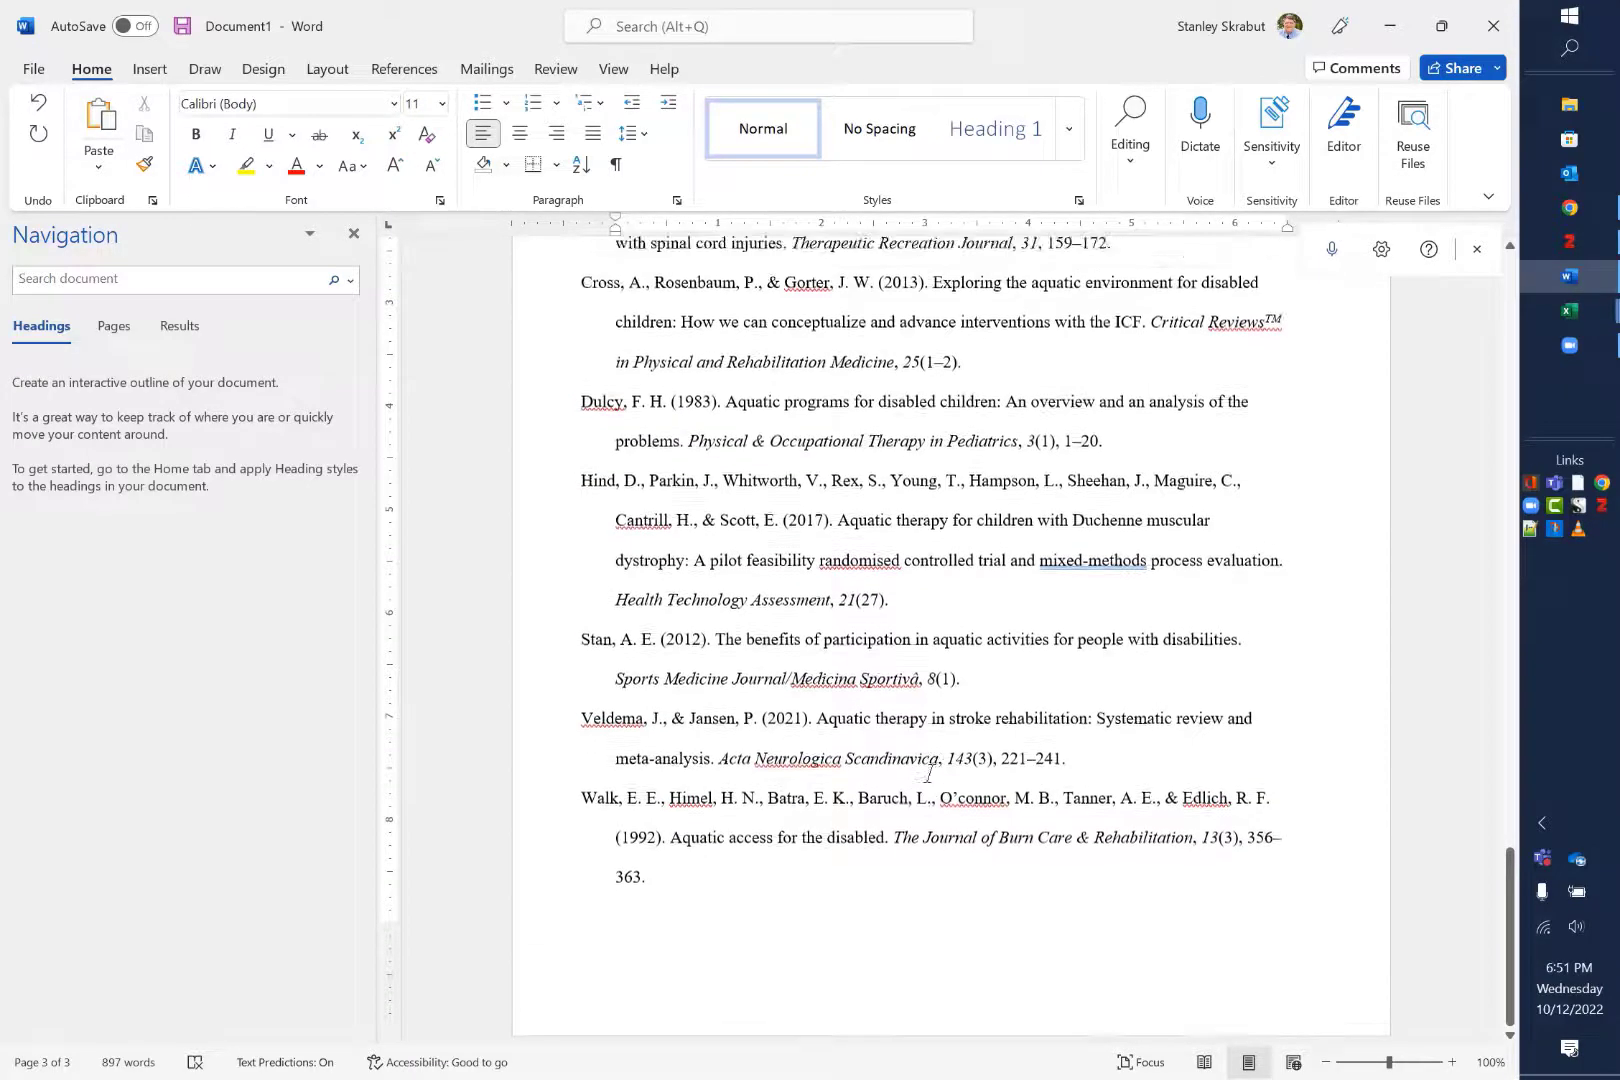
{"action": "scroll", "coordinate": [931, 720], "scroll_direction": "up", "scroll_amount": 1}
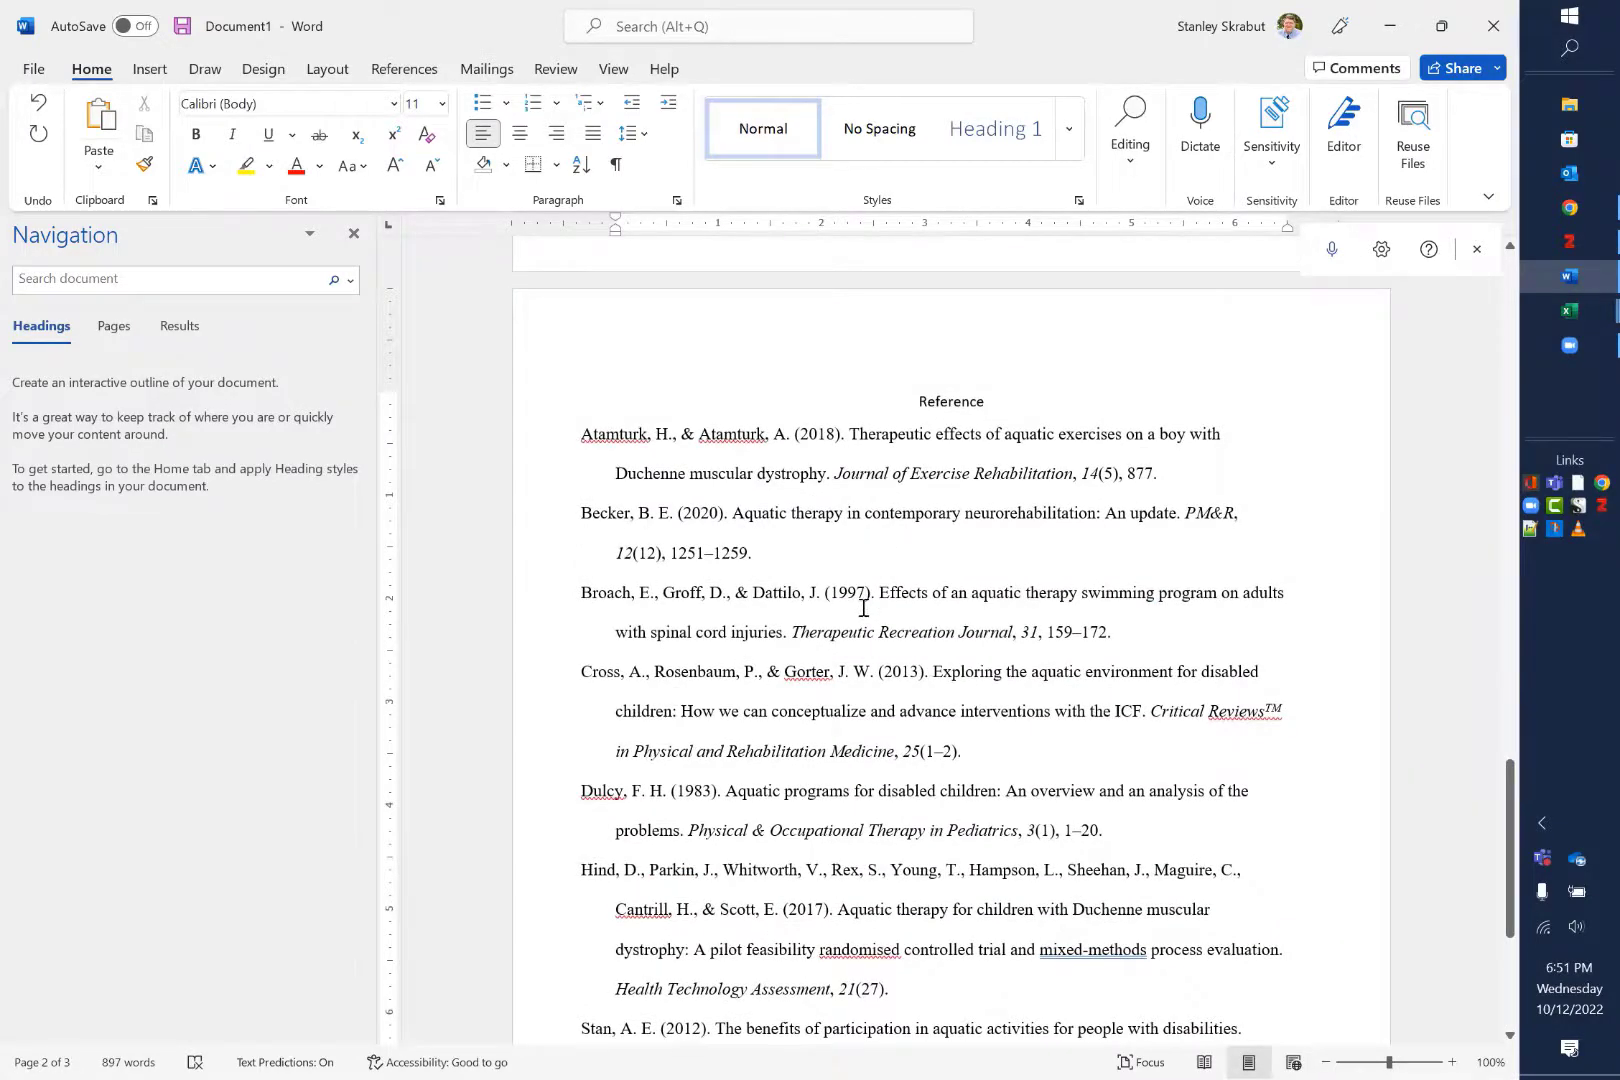
{"action": "scroll", "coordinate": [863, 607], "scroll_direction": "up", "scroll_amount": 4}
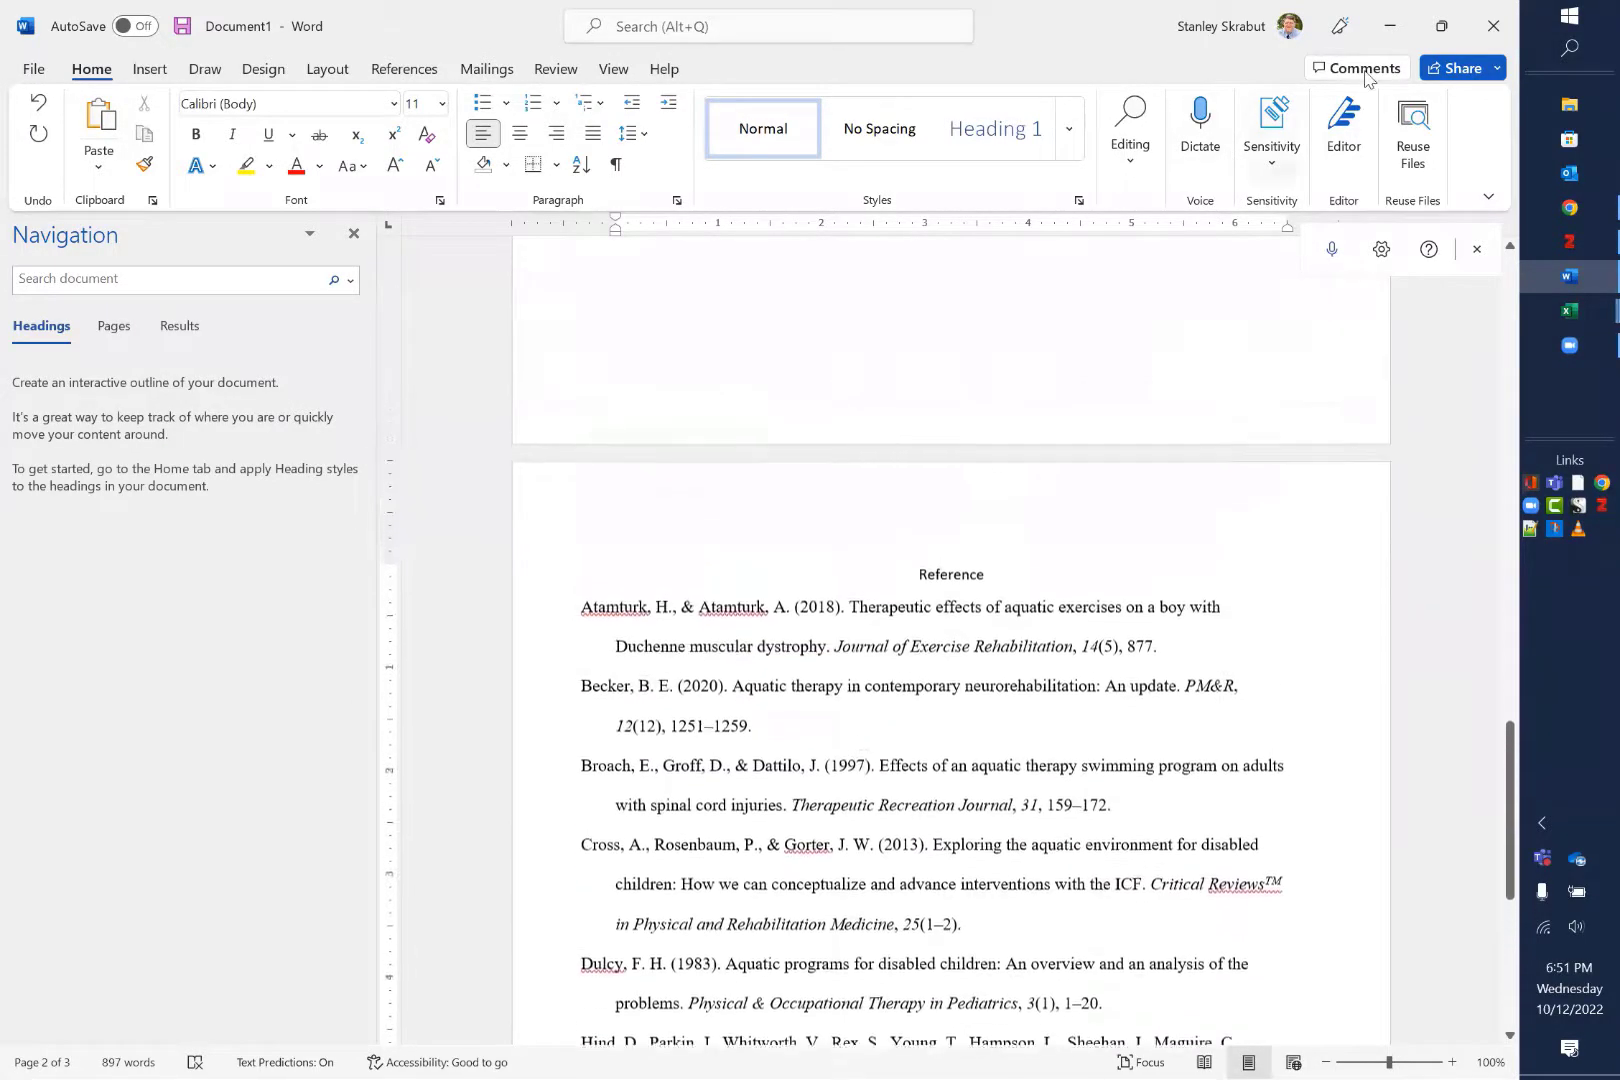
Switch to Chrome and view the Google Scholar results for "aquatic therapy for disabled"
{"action": "left_click", "coordinate": [1396, 22]}
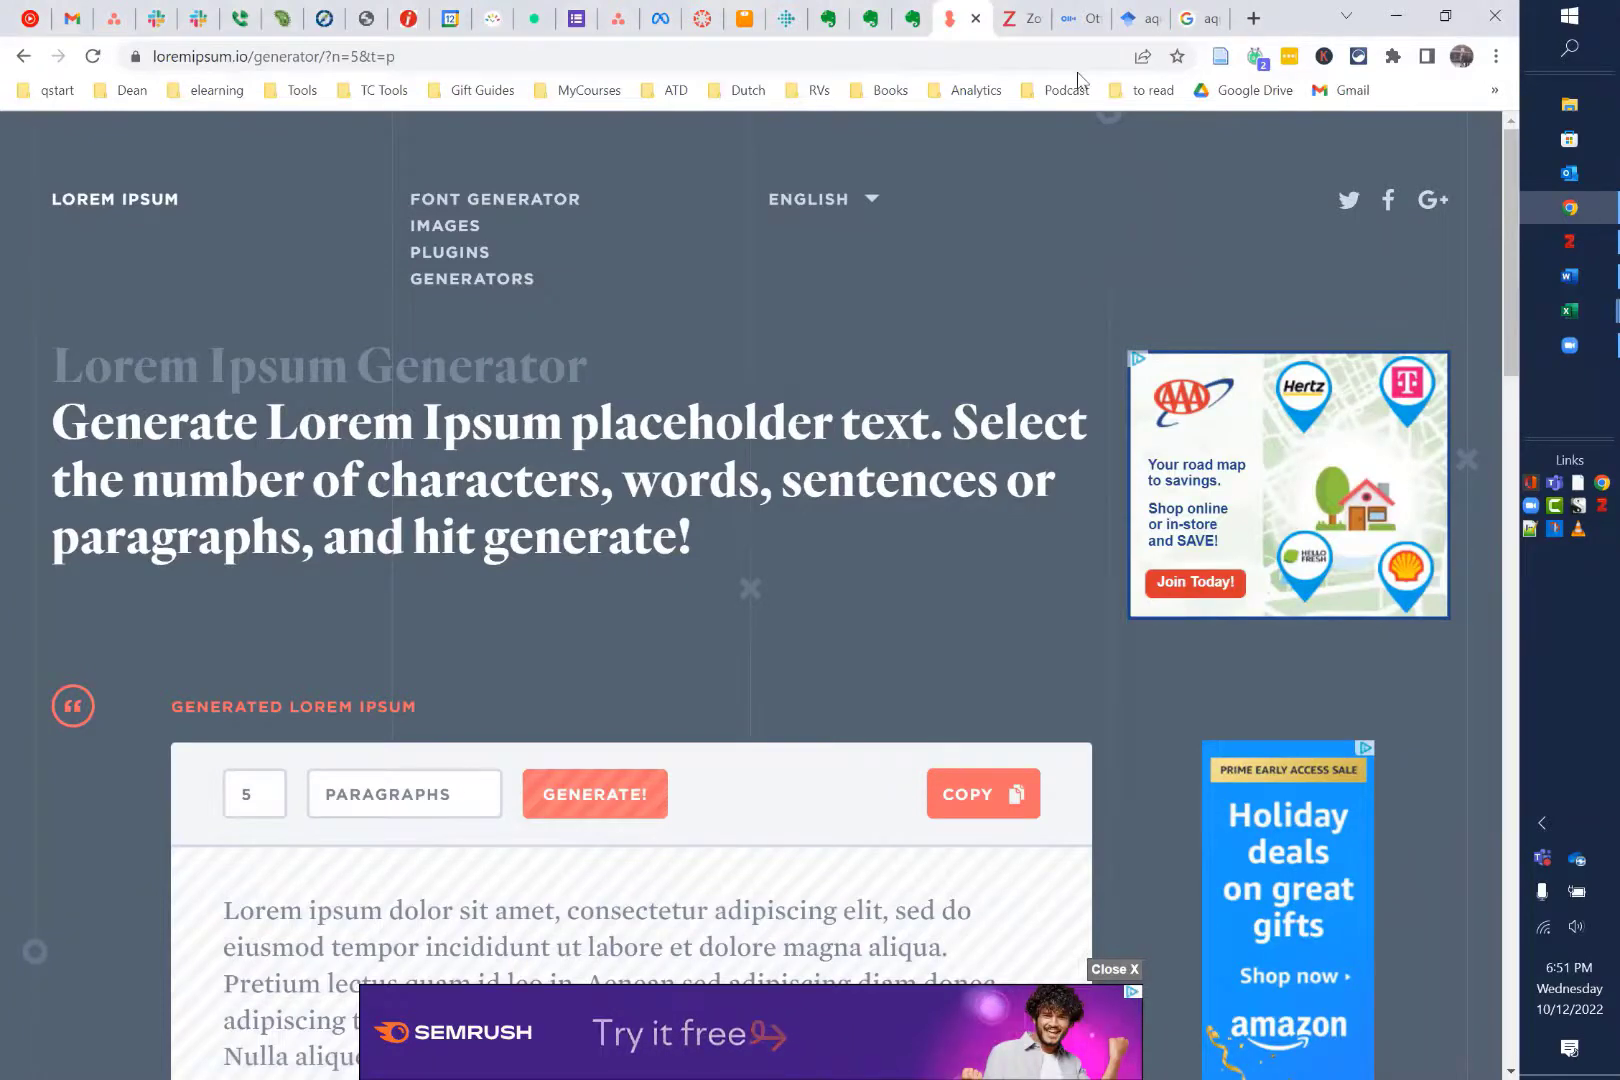
{"action": "left_click", "coordinate": [1140, 20]}
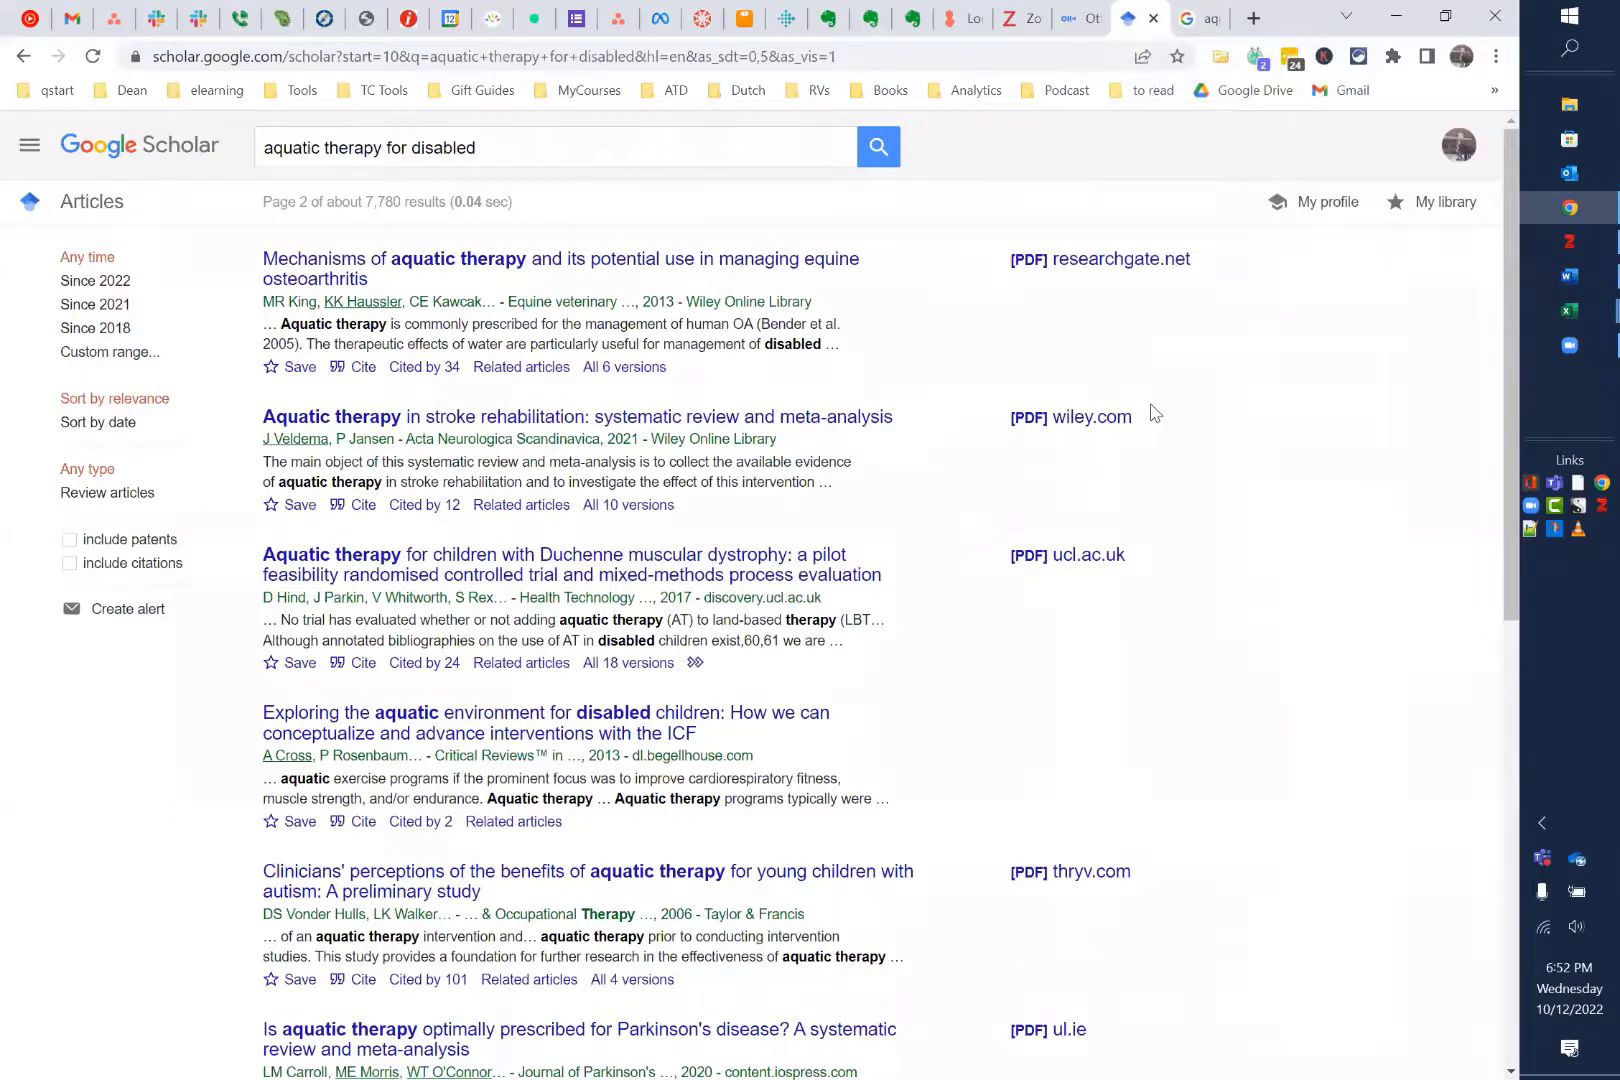
In Zotero, open the web snapshot stored under the "Aquatic access for the disabled" article and look through its abstract page
{"action": "mouse_move", "coordinate": [1589, 277]}
{"action": "left_click", "coordinate": [1572, 241]}
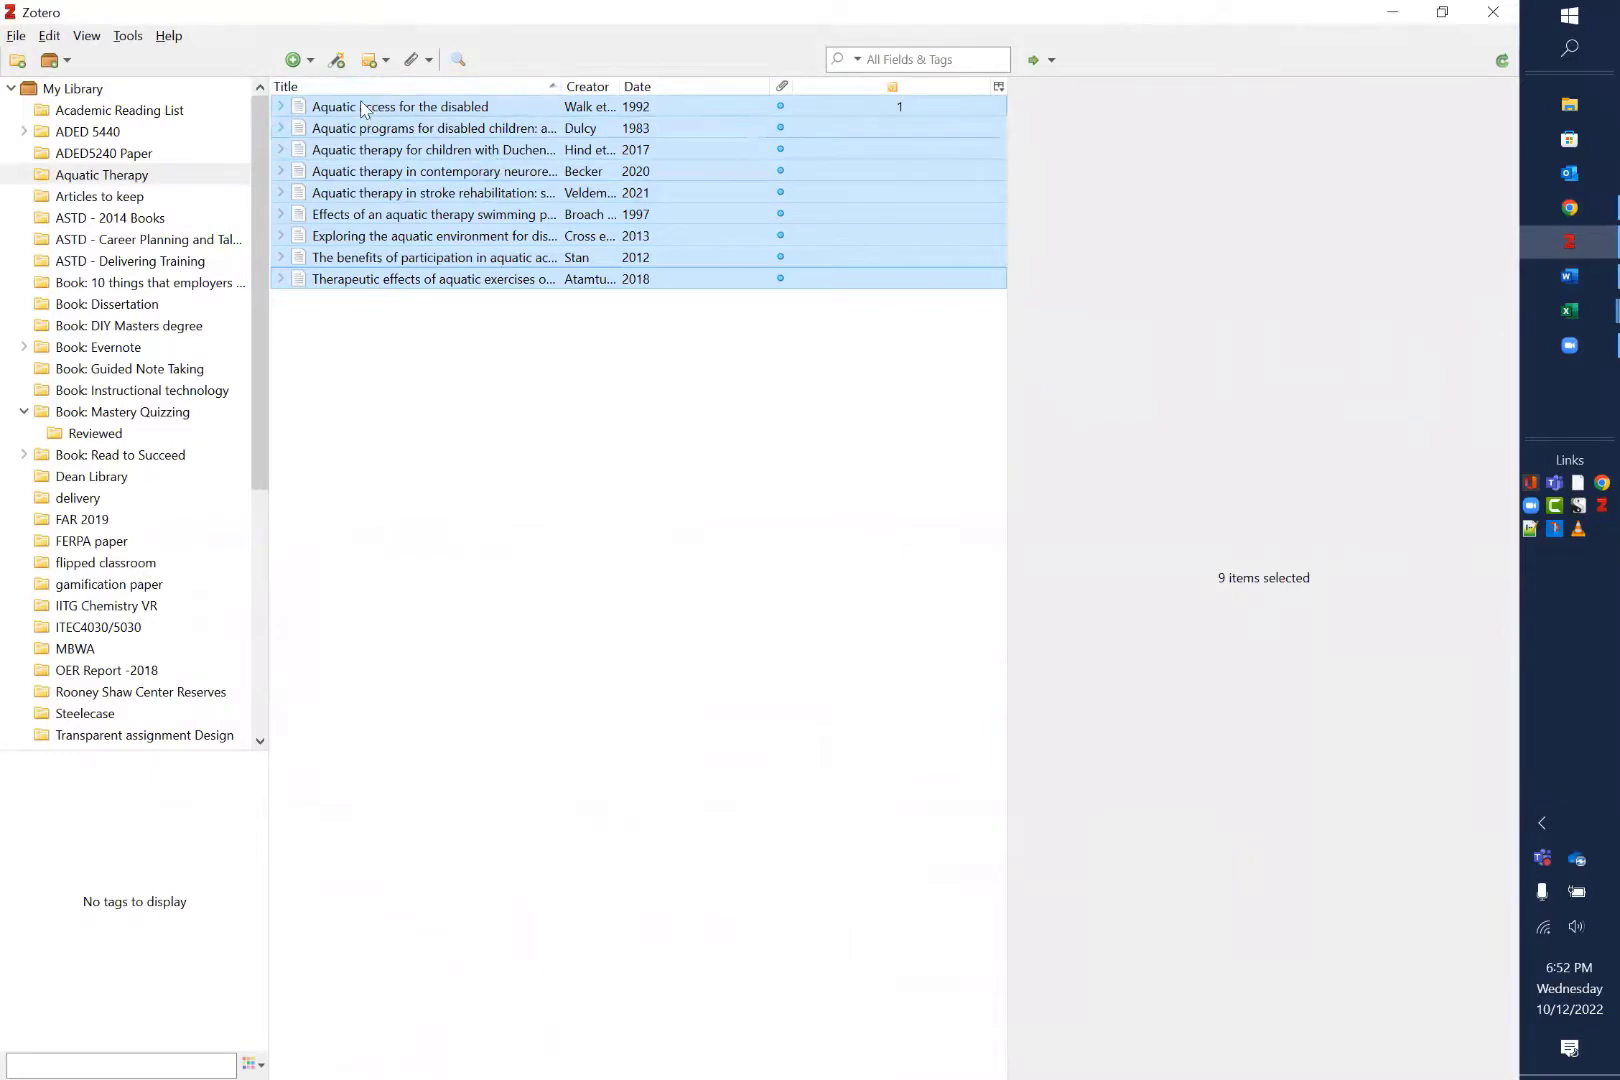
{"action": "left_click", "coordinate": [281, 106]}
{"action": "double_click", "coordinate": [349, 148]}
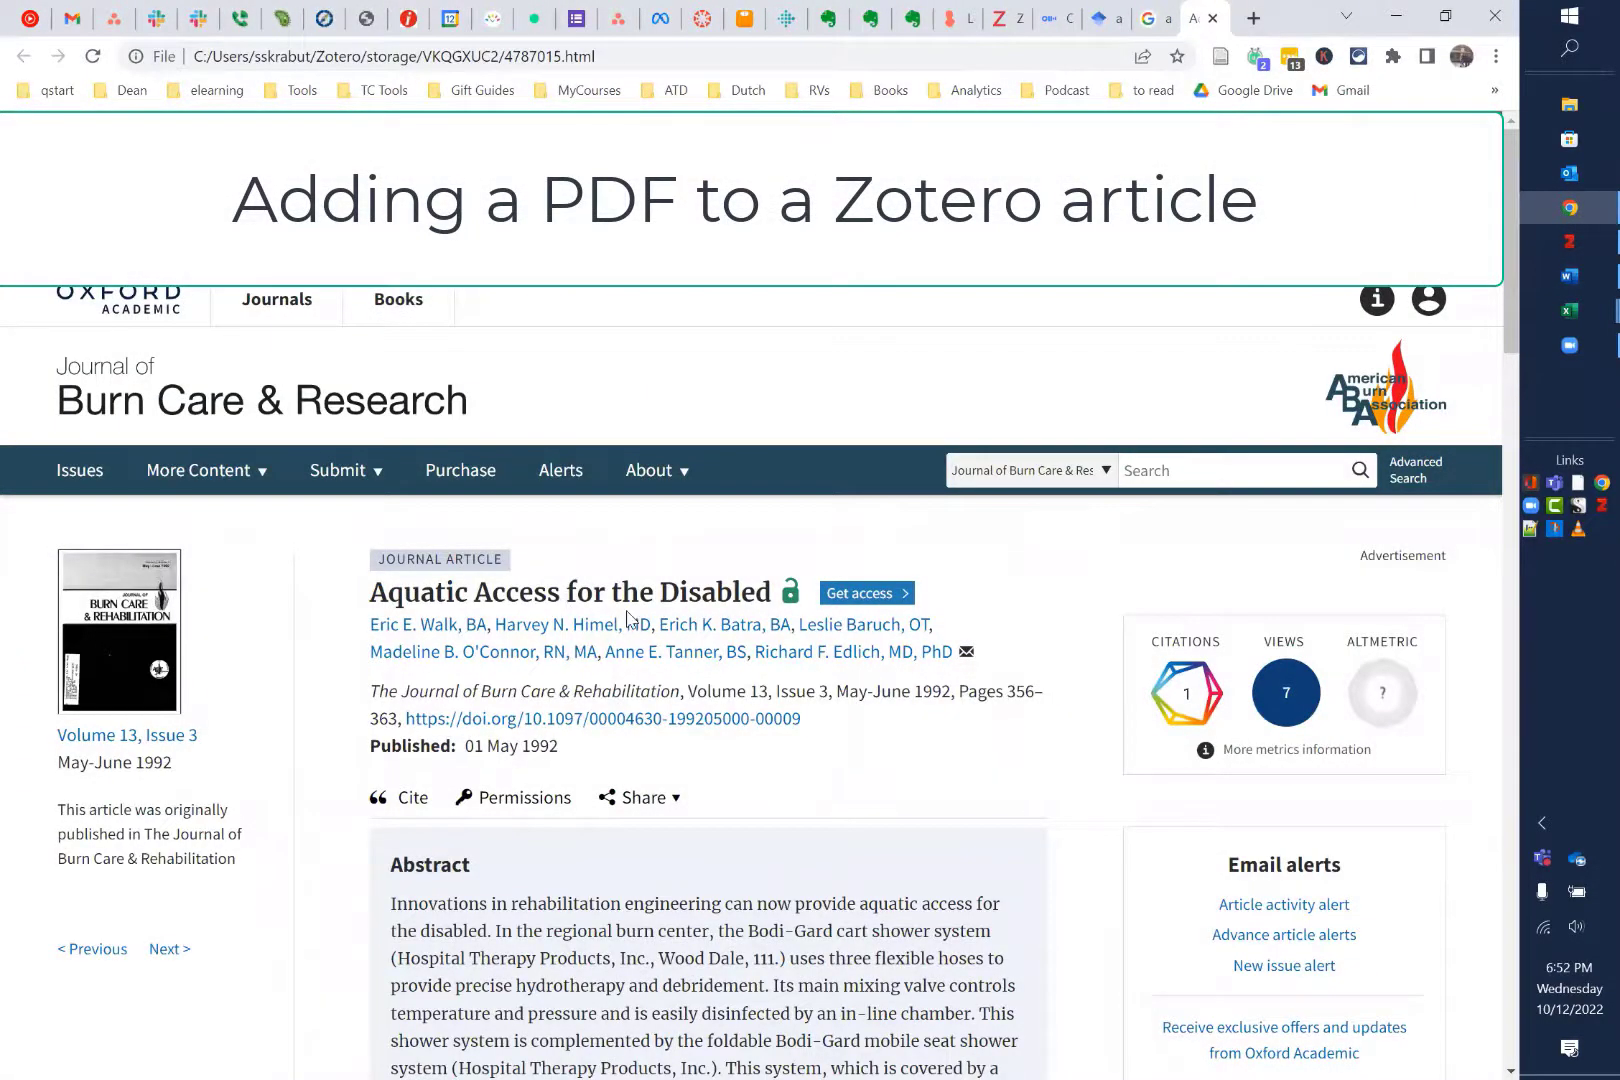
{"action": "scroll", "coordinate": [628, 640], "scroll_direction": "down", "scroll_amount": 2}
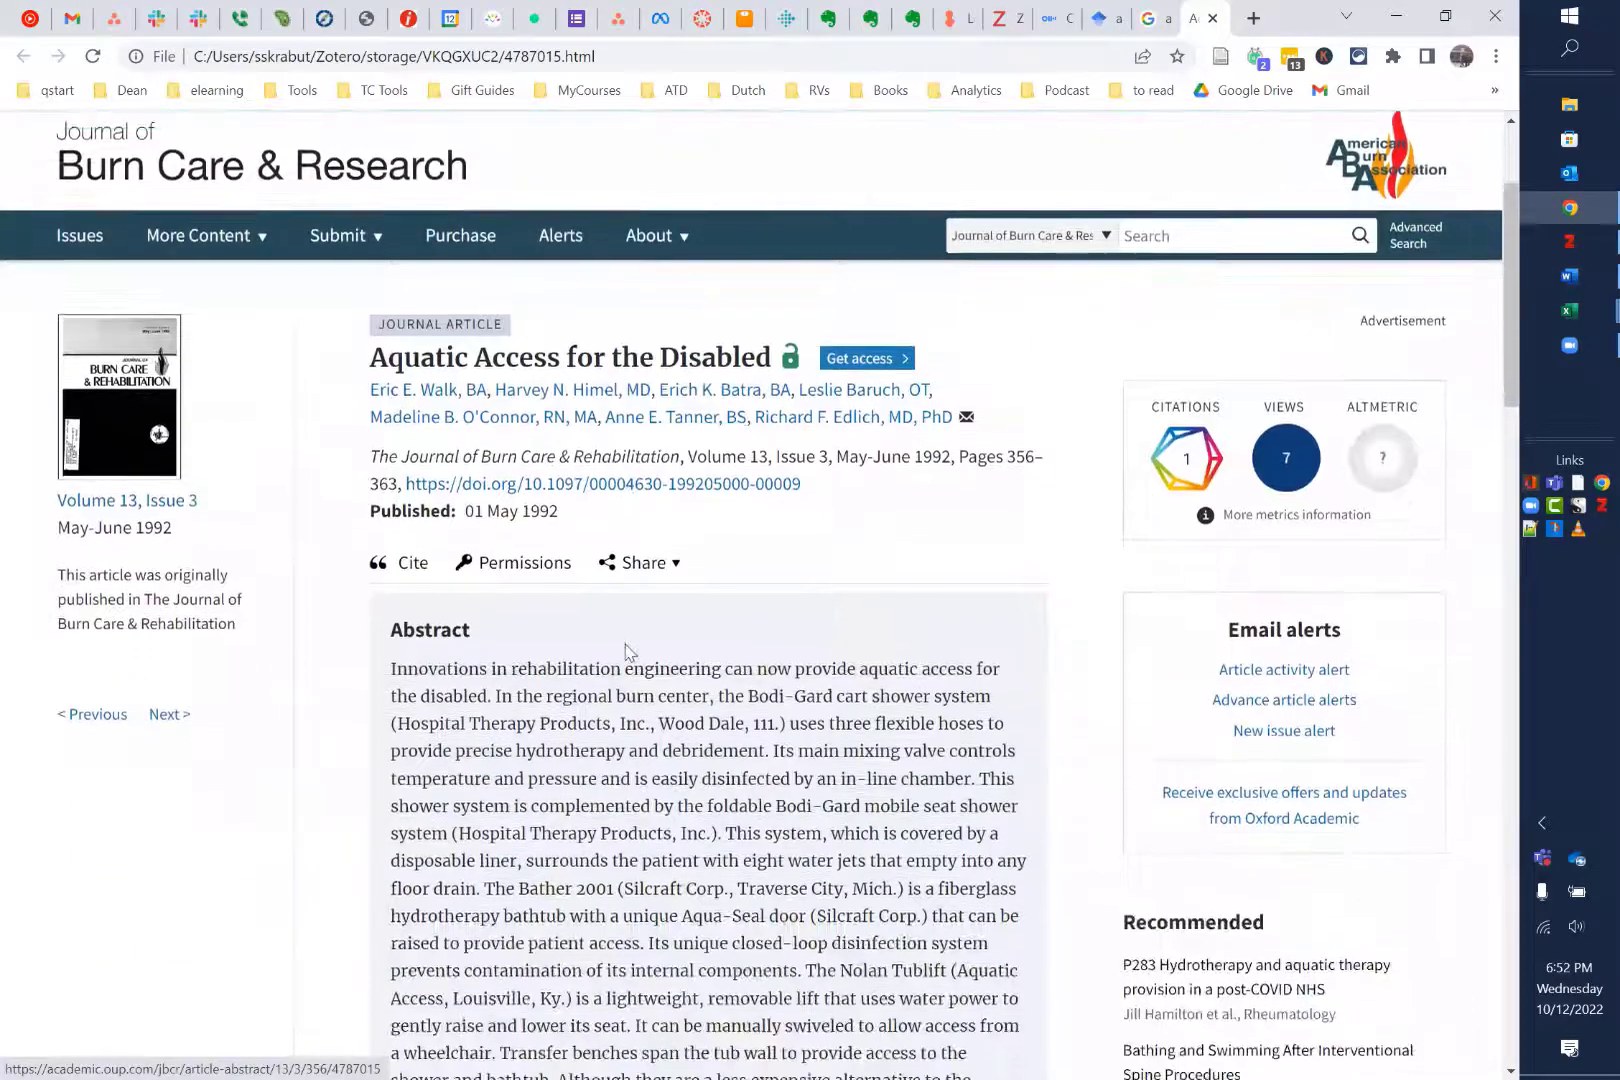
{"action": "scroll", "coordinate": [625, 650], "scroll_direction": "down", "scroll_amount": 3}
{"action": "scroll", "coordinate": [550, 360], "scroll_direction": "up", "scroll_amount": 3}
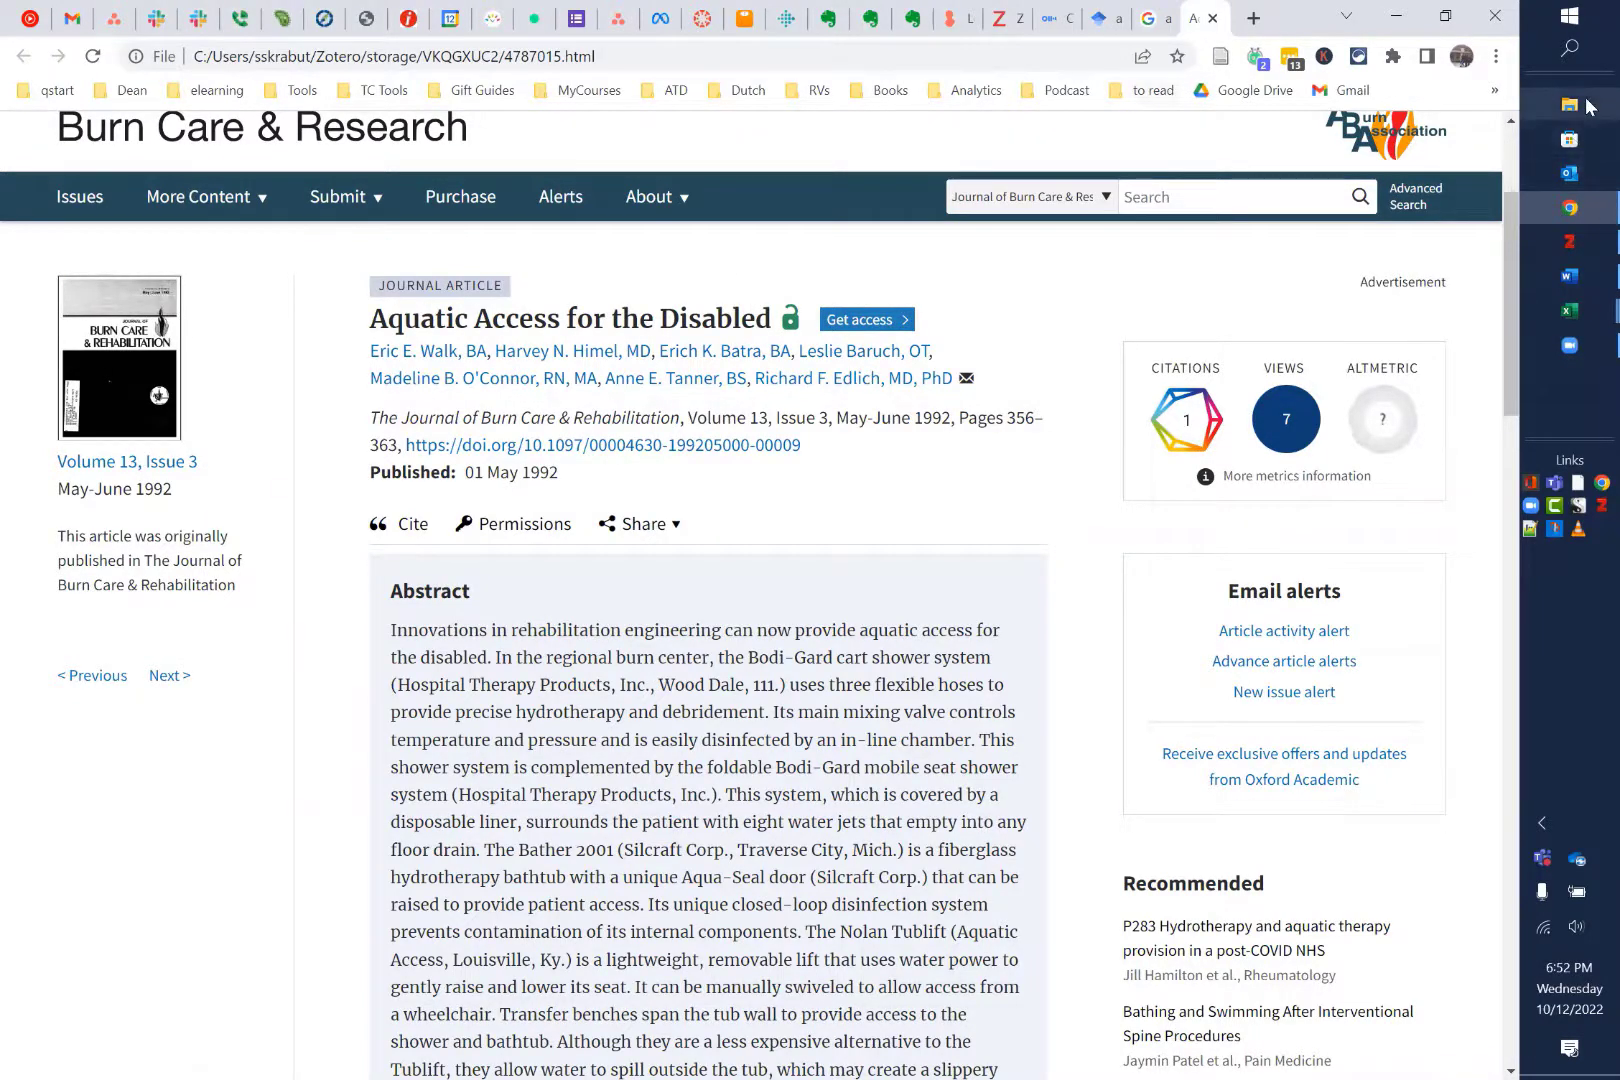
In Zotero, link the Teacher-Implemented AAC Intervention PDF from Downloads to the "Aquatic access for the disabled" article and open the attachment
{"action": "left_click", "coordinate": [1569, 241]}
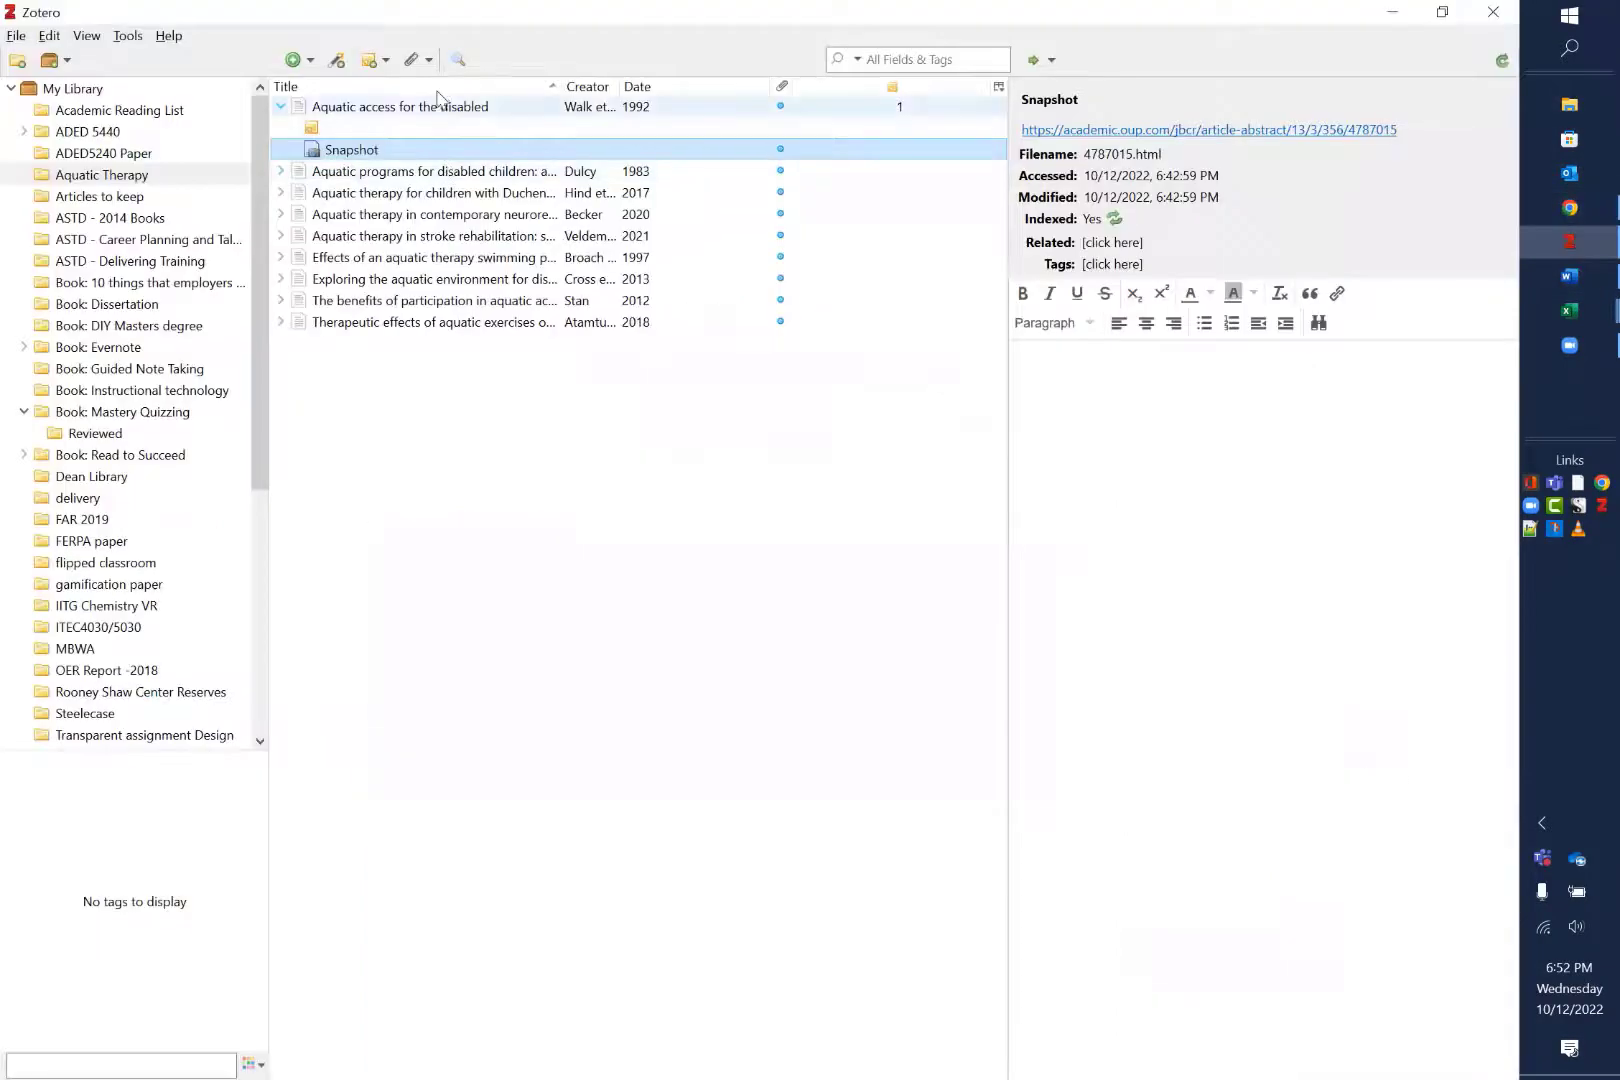
{"action": "right_click", "coordinate": [440, 110]}
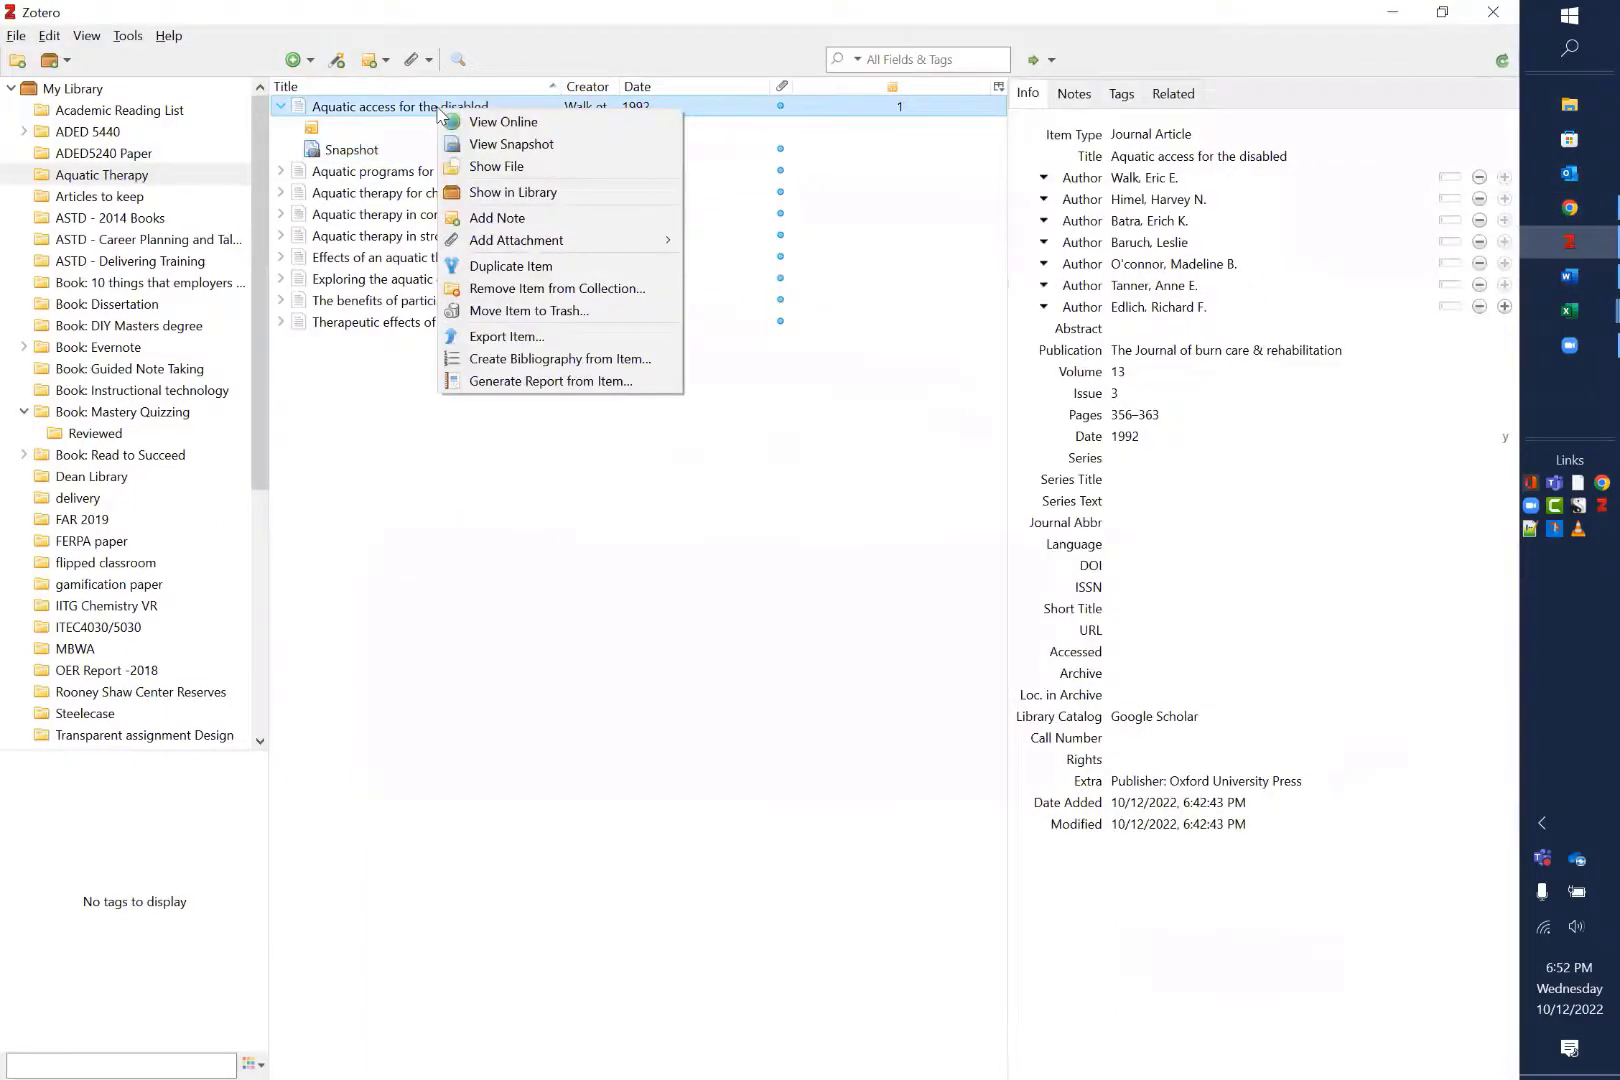
{"action": "mouse_move", "coordinate": [525, 240]}
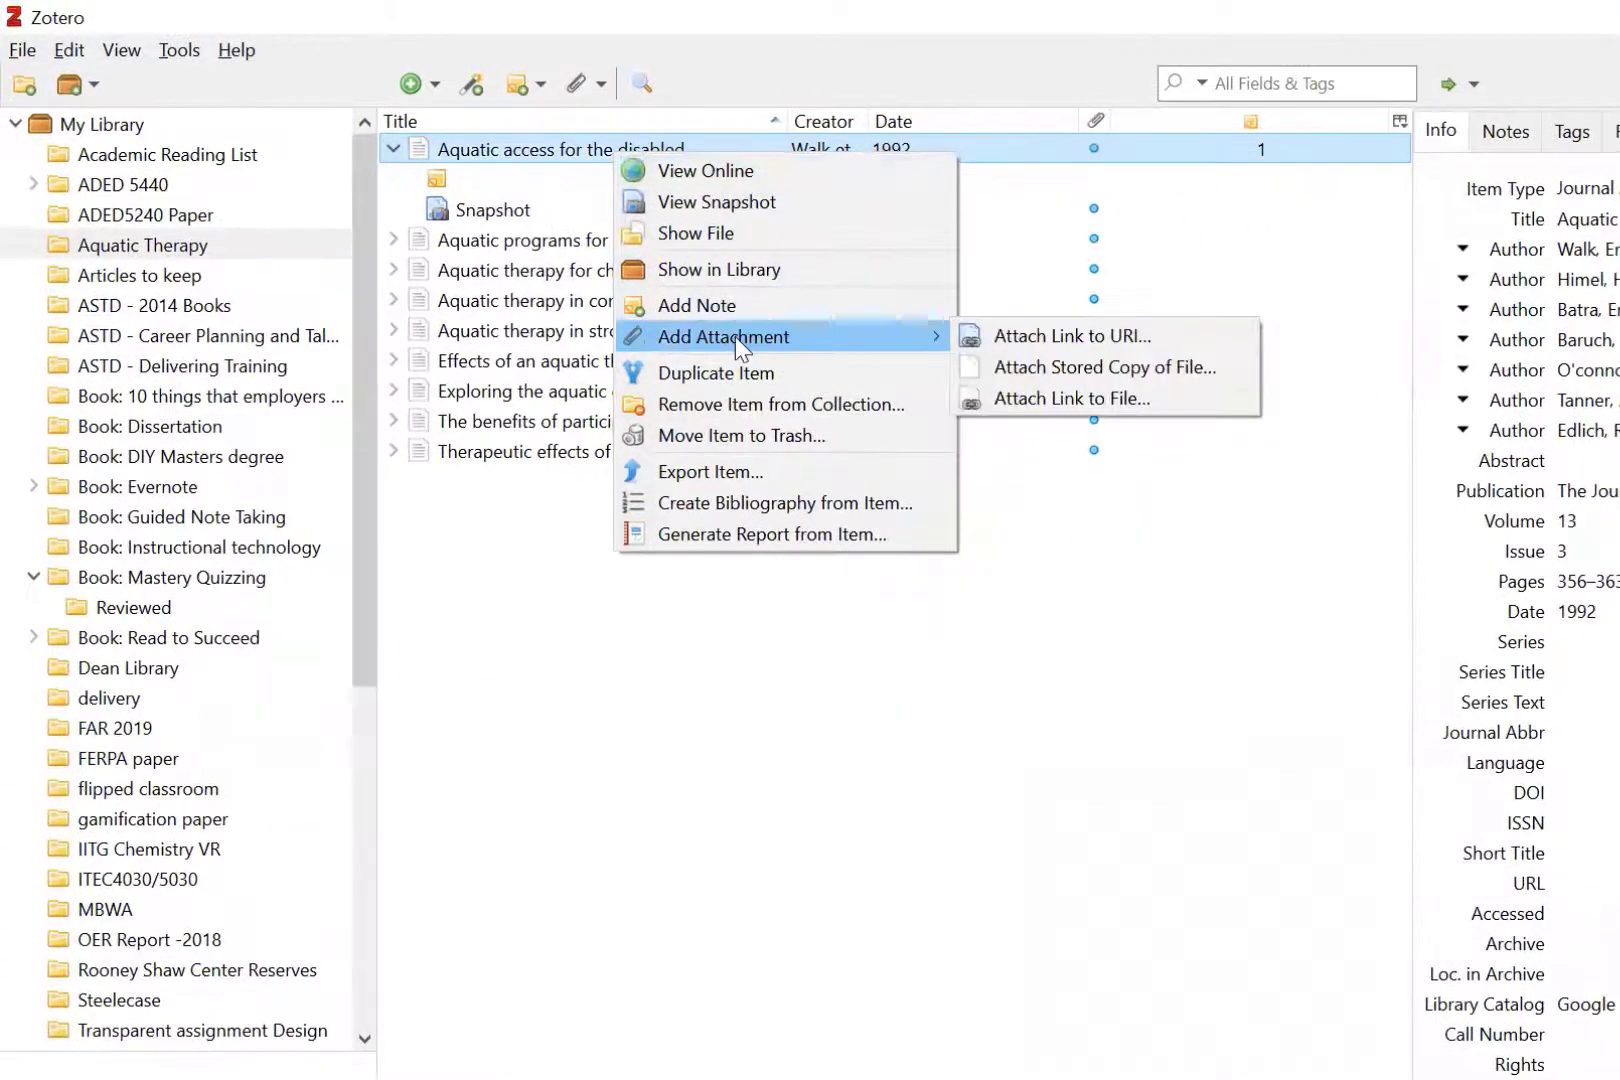
{"action": "left_click", "coordinate": [1073, 399]}
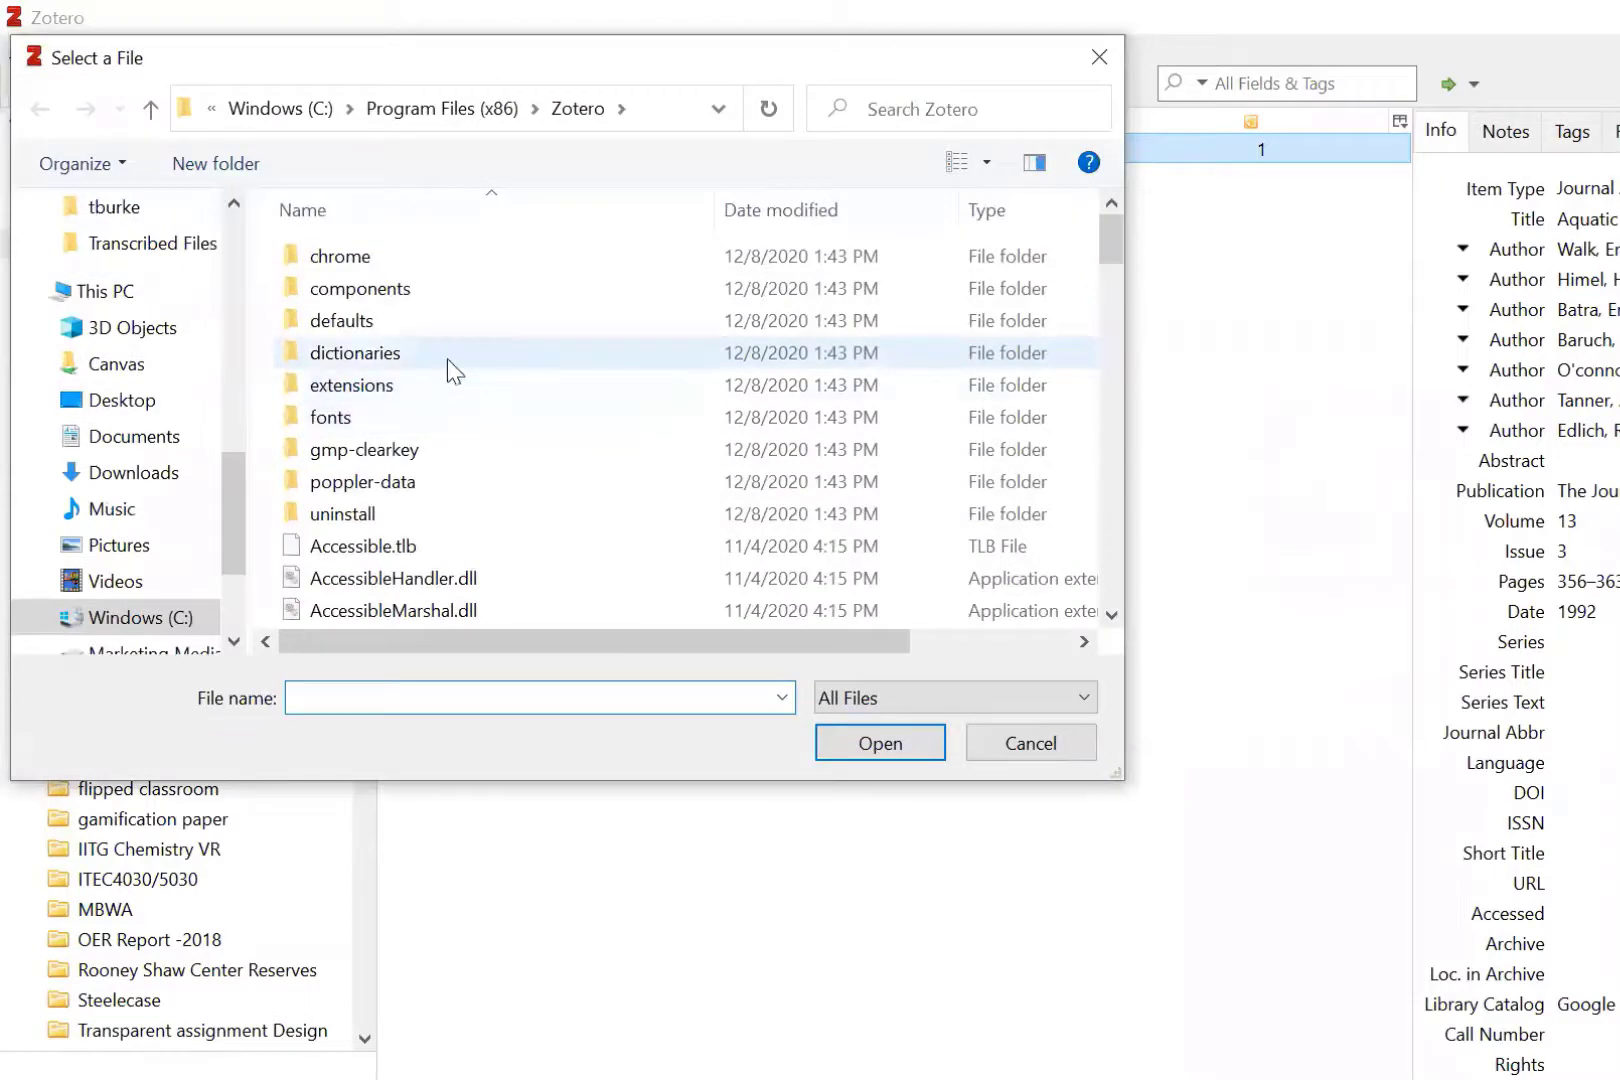
{"action": "left_click", "coordinate": [118, 470]}
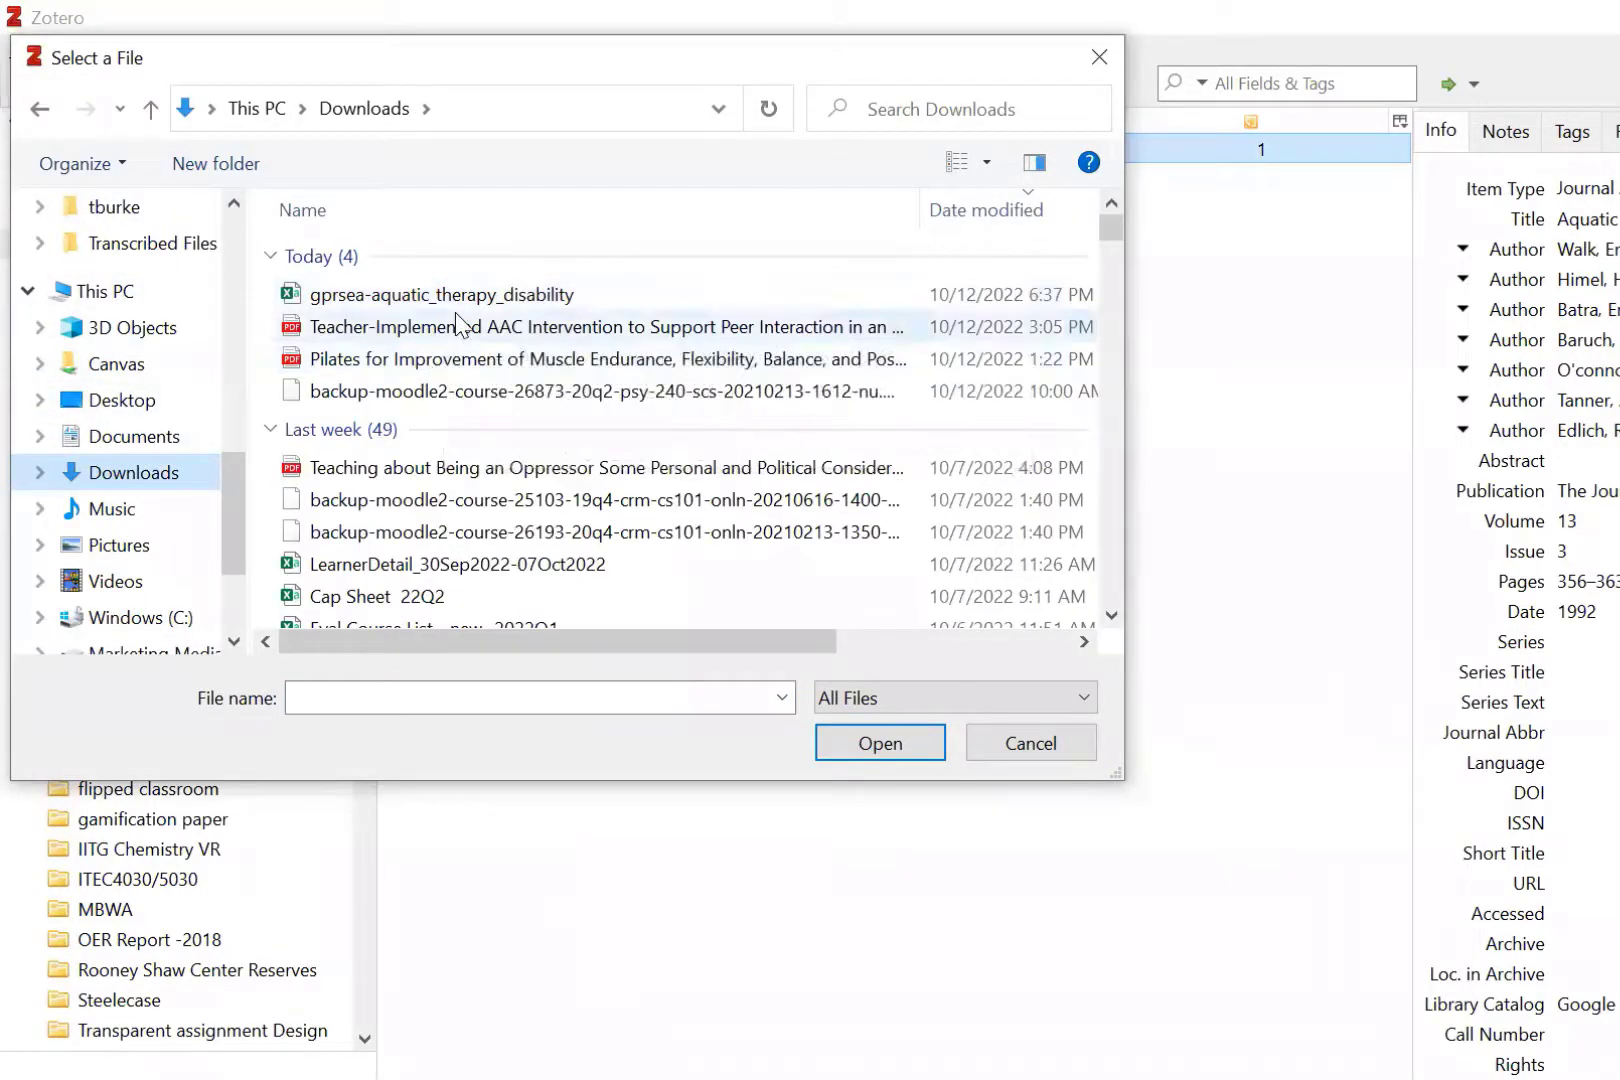
{"action": "left_click", "coordinate": [460, 328]}
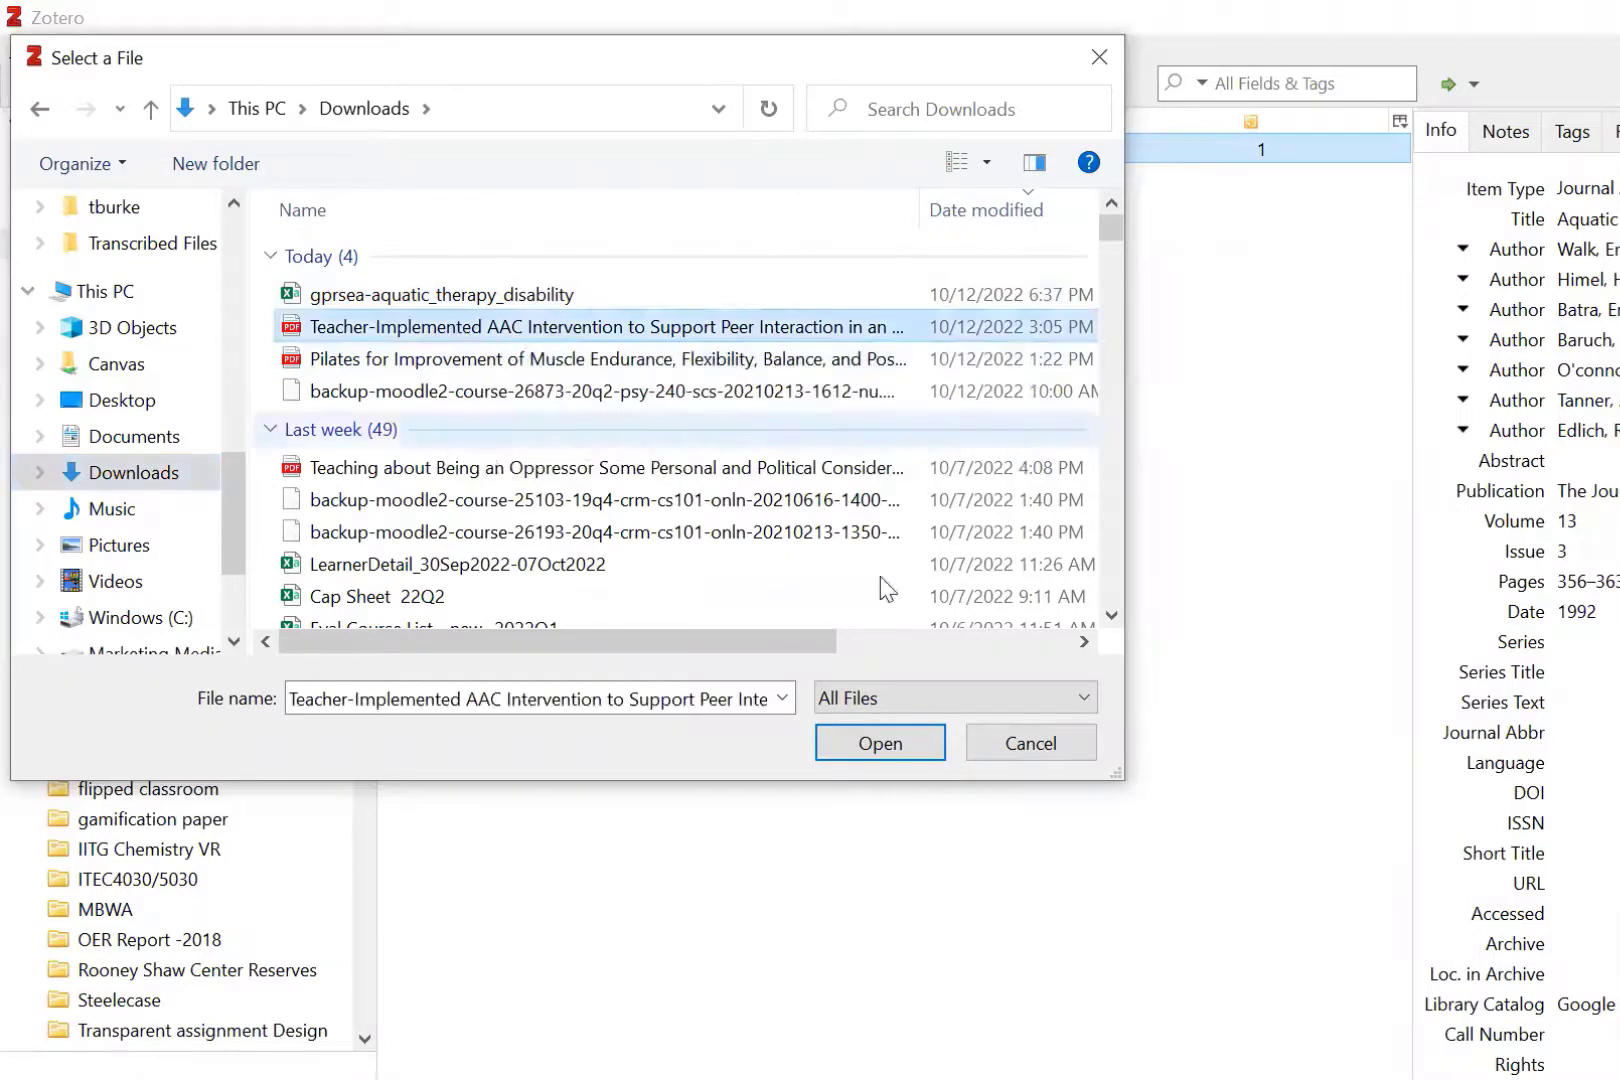
{"action": "left_click", "coordinate": [879, 743]}
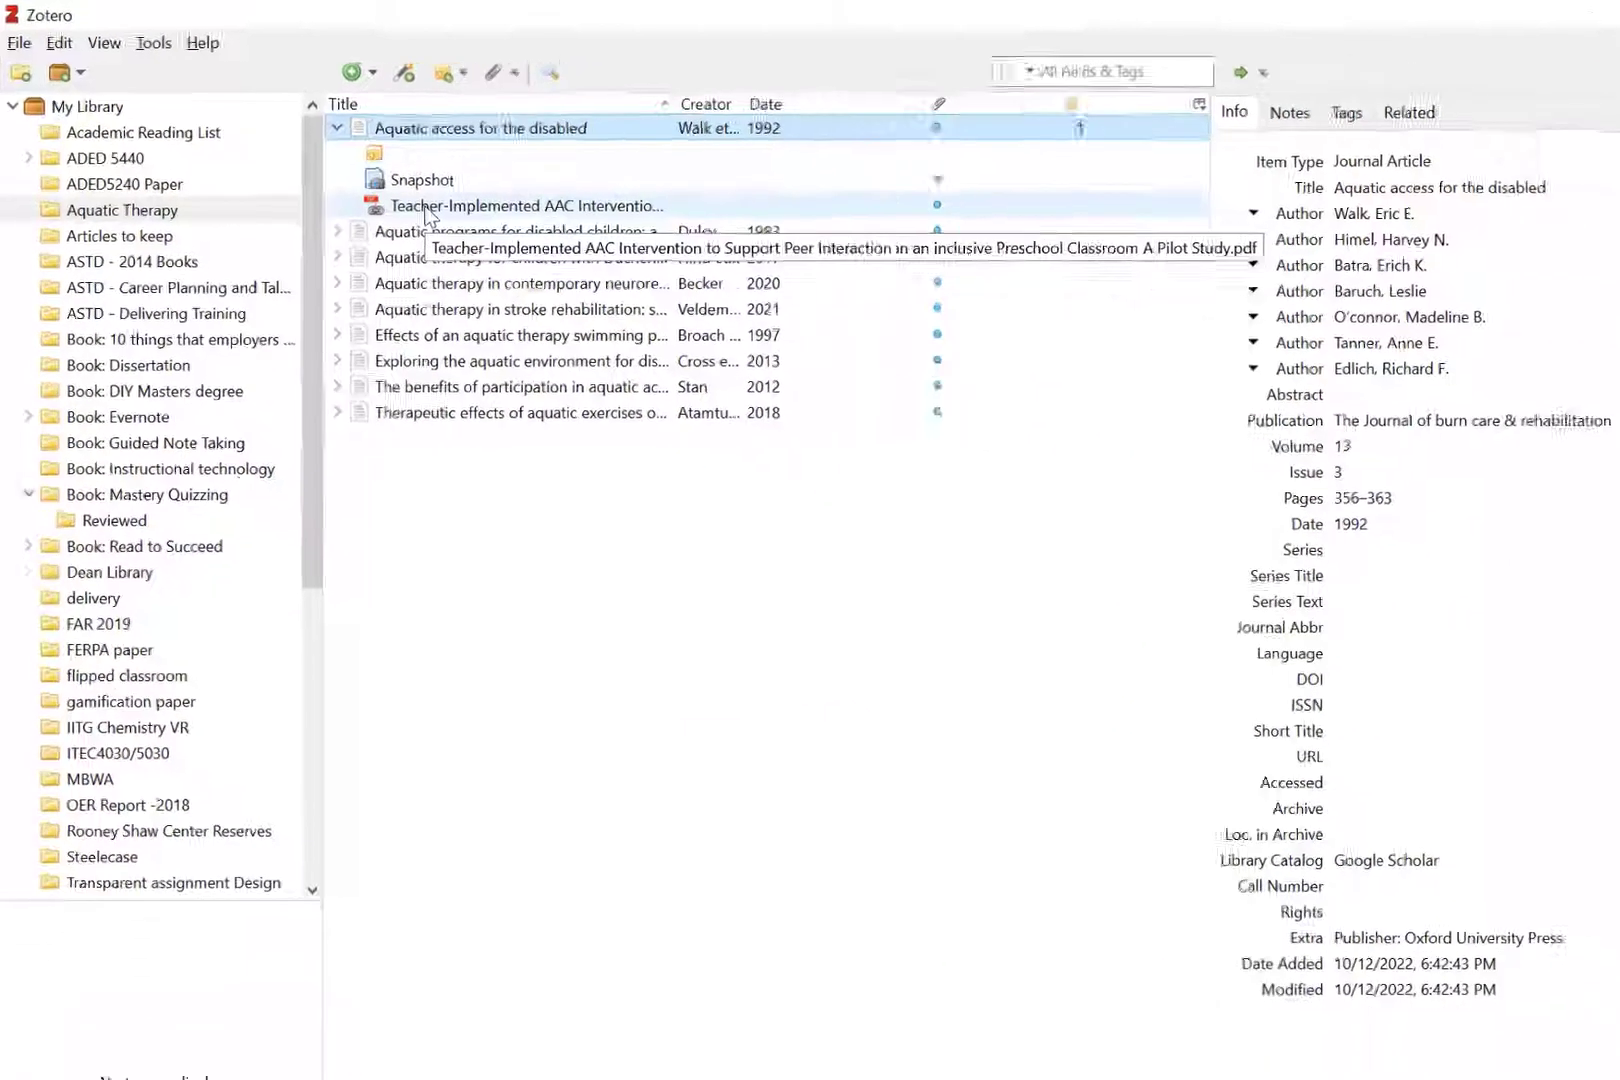
{"action": "double_click", "coordinate": [425, 207]}
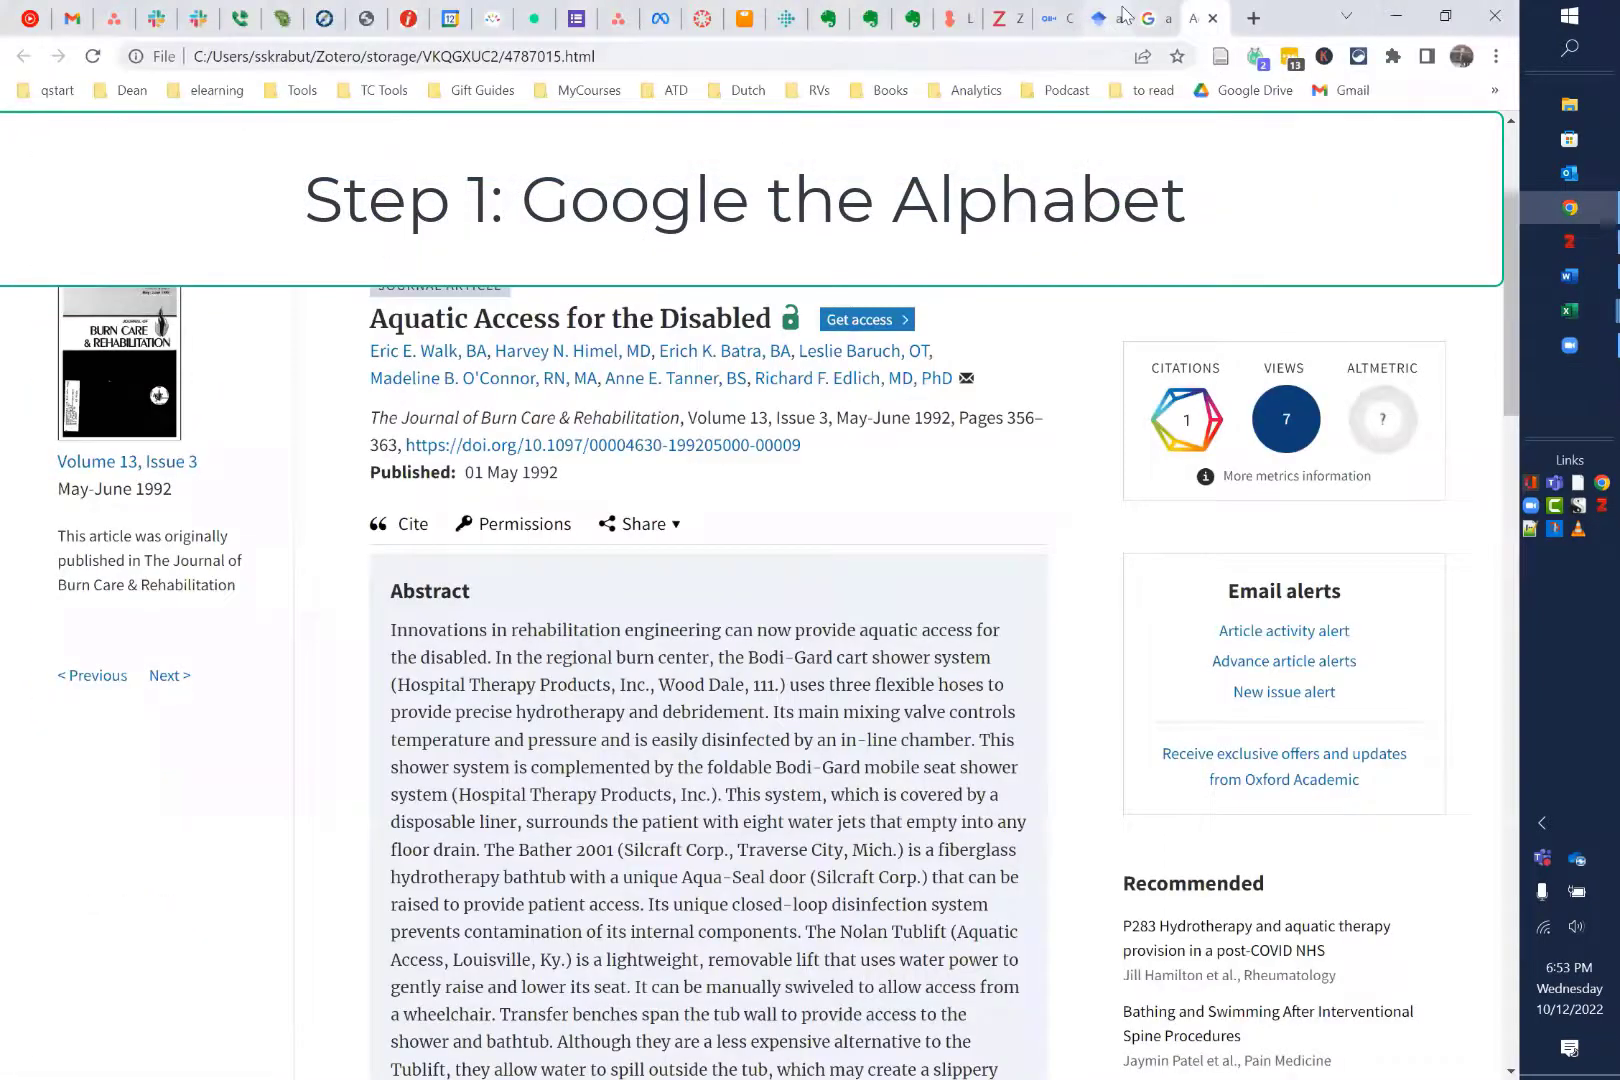
Review the Google results for "aquatic therapy disability" in Chrome and the list of search terms in the Book1 Excel workbook
{"action": "left_click", "coordinate": [1152, 20]}
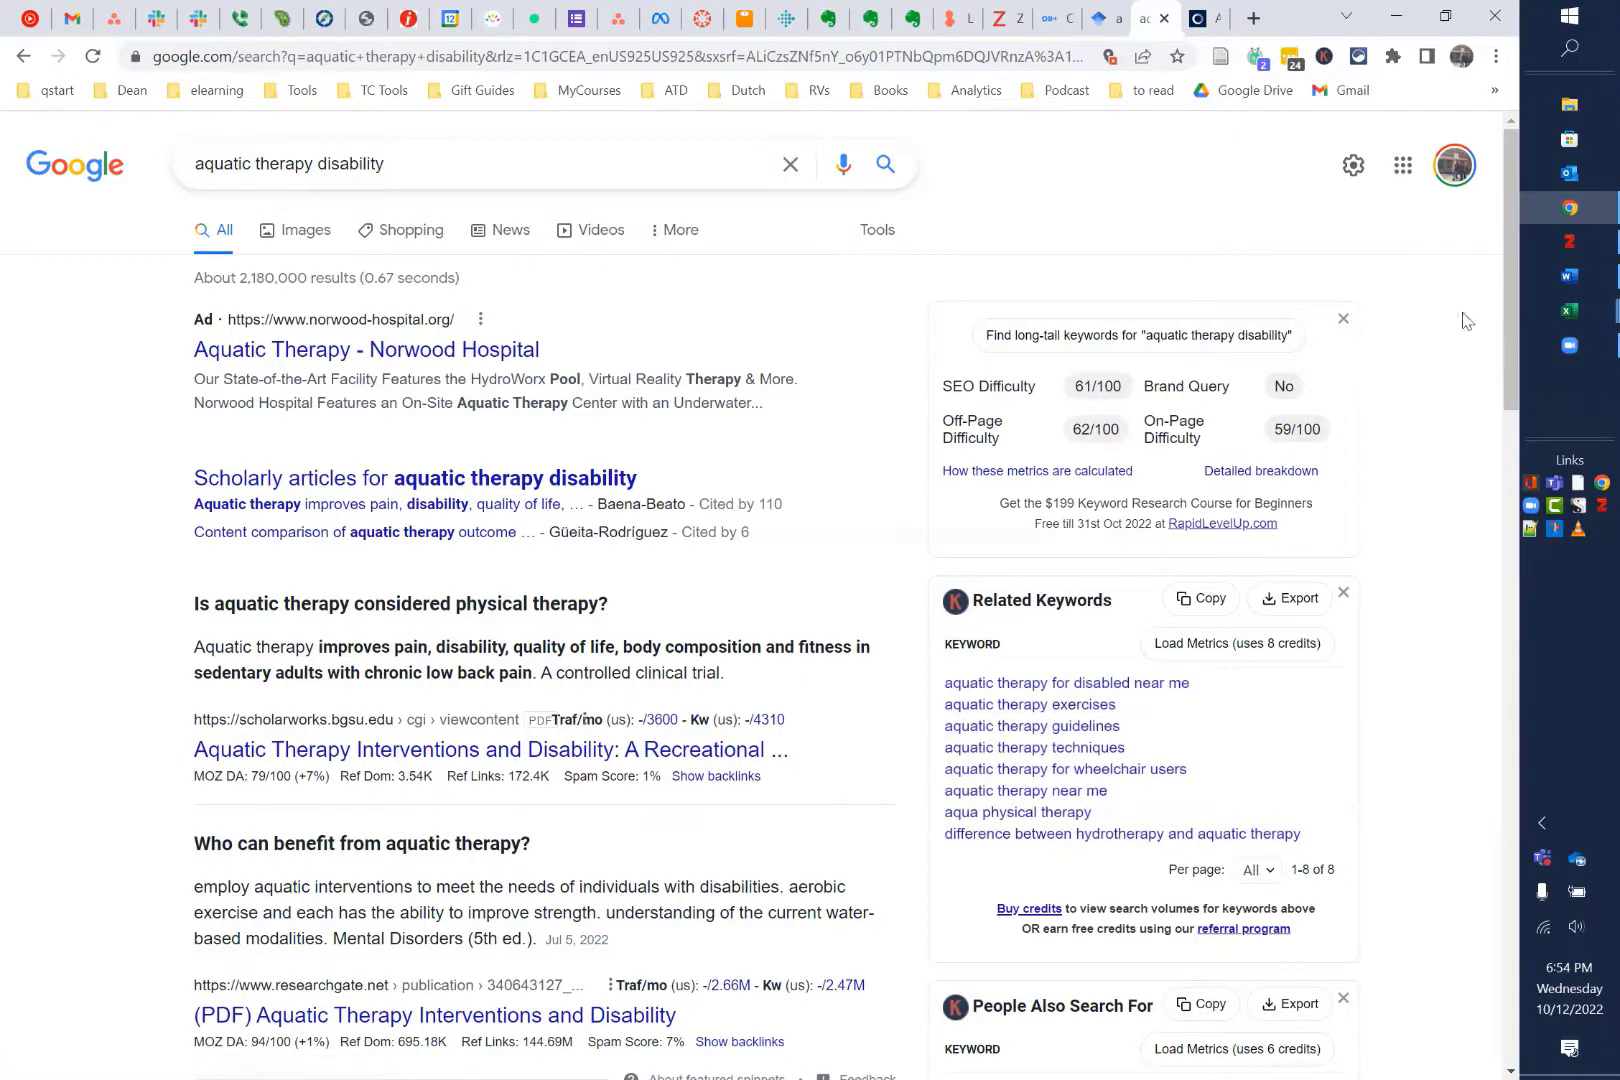
{"action": "left_click", "coordinate": [1570, 312]}
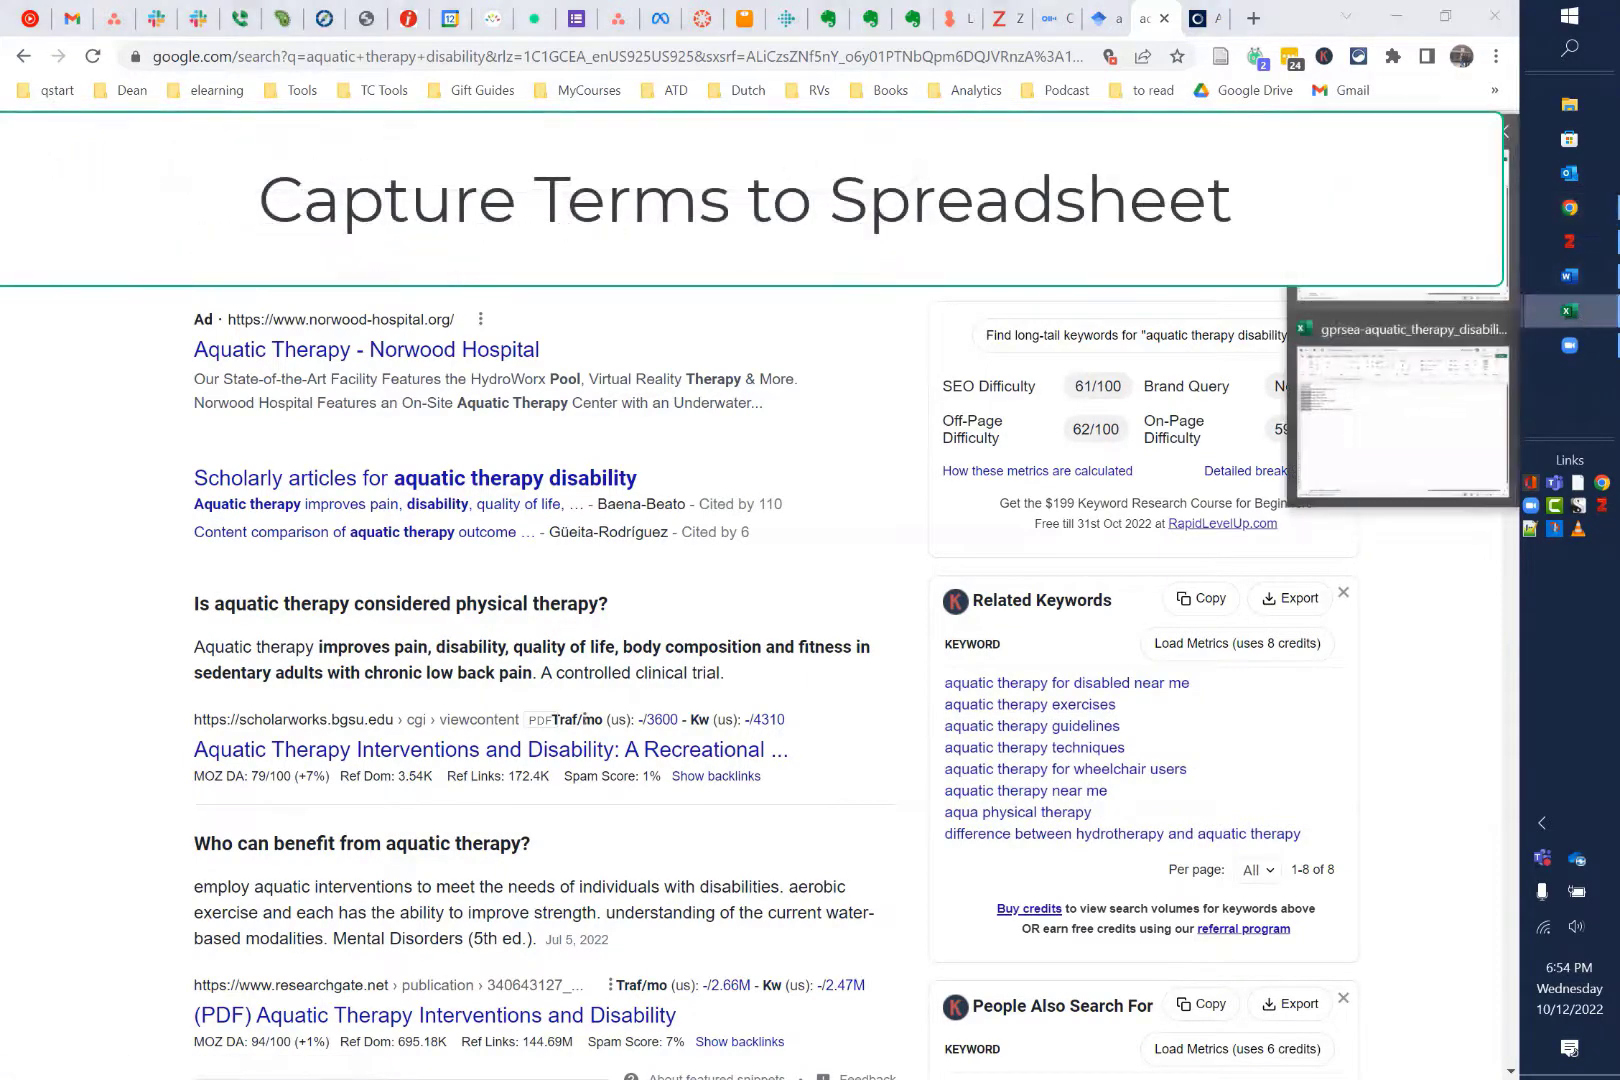
{"action": "left_click", "coordinate": [1401, 230]}
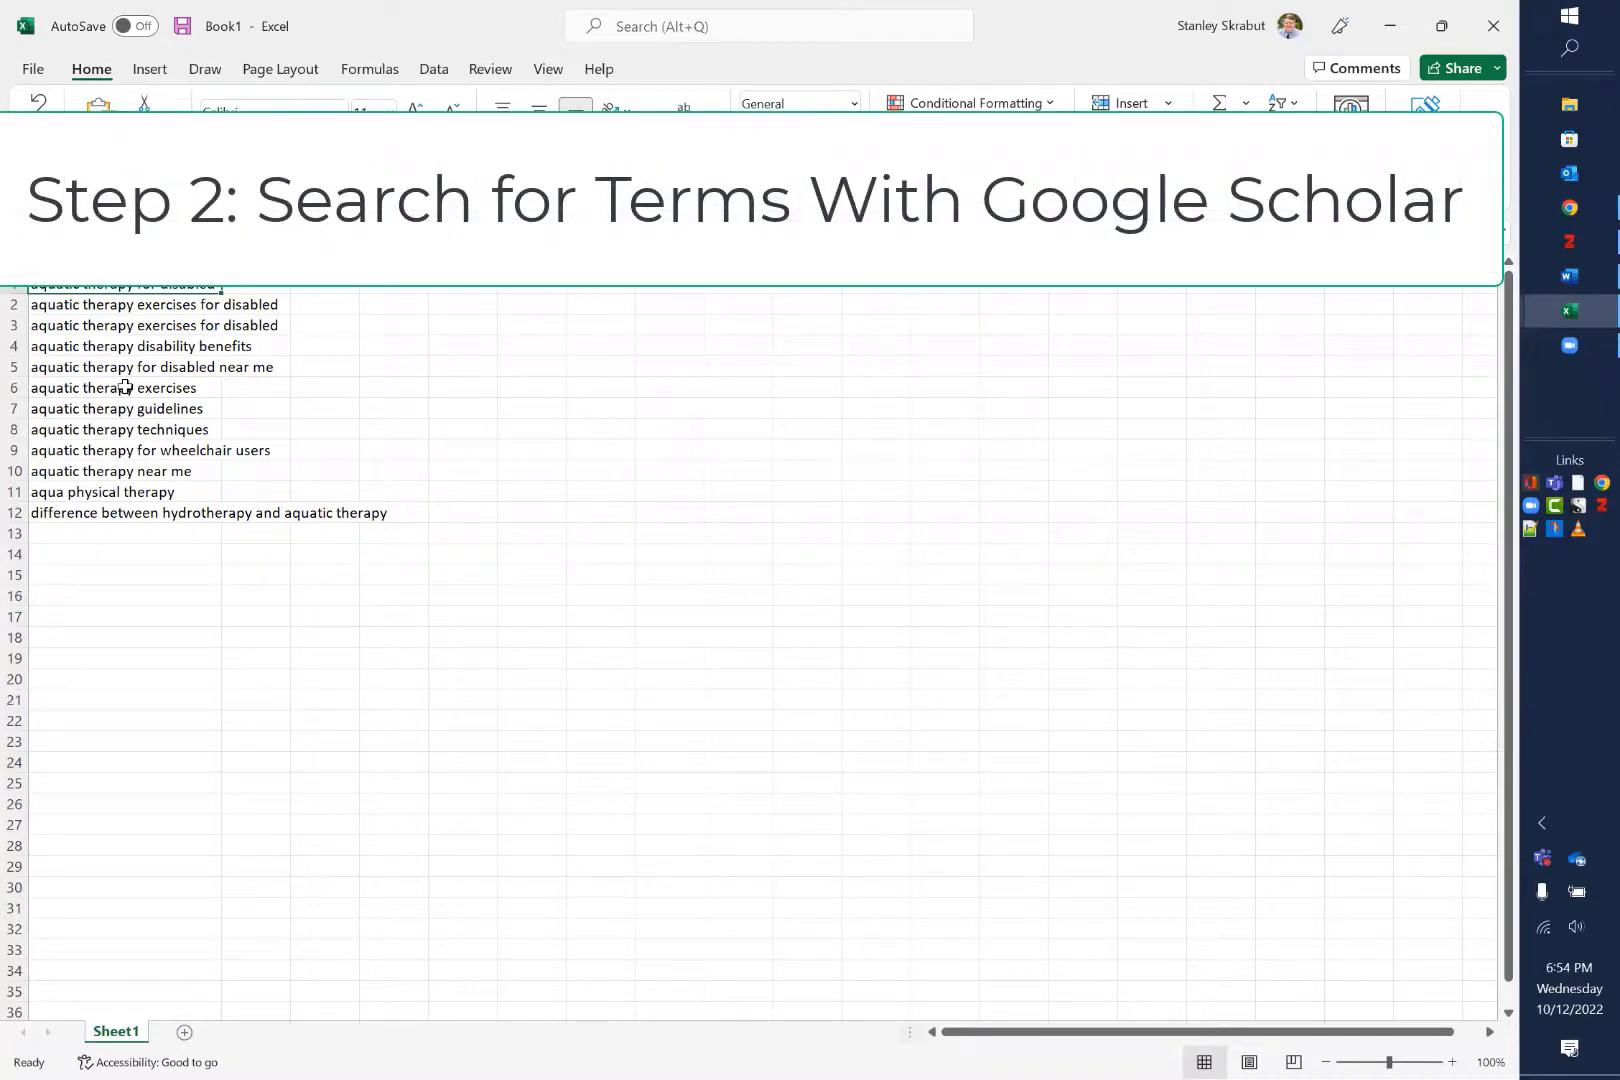
{"action": "left_click", "coordinate": [1397, 27]}
In Zotero, open the FERPA paper collection and select the five articles that have notes attached
{"action": "left_click", "coordinate": [1582, 241]}
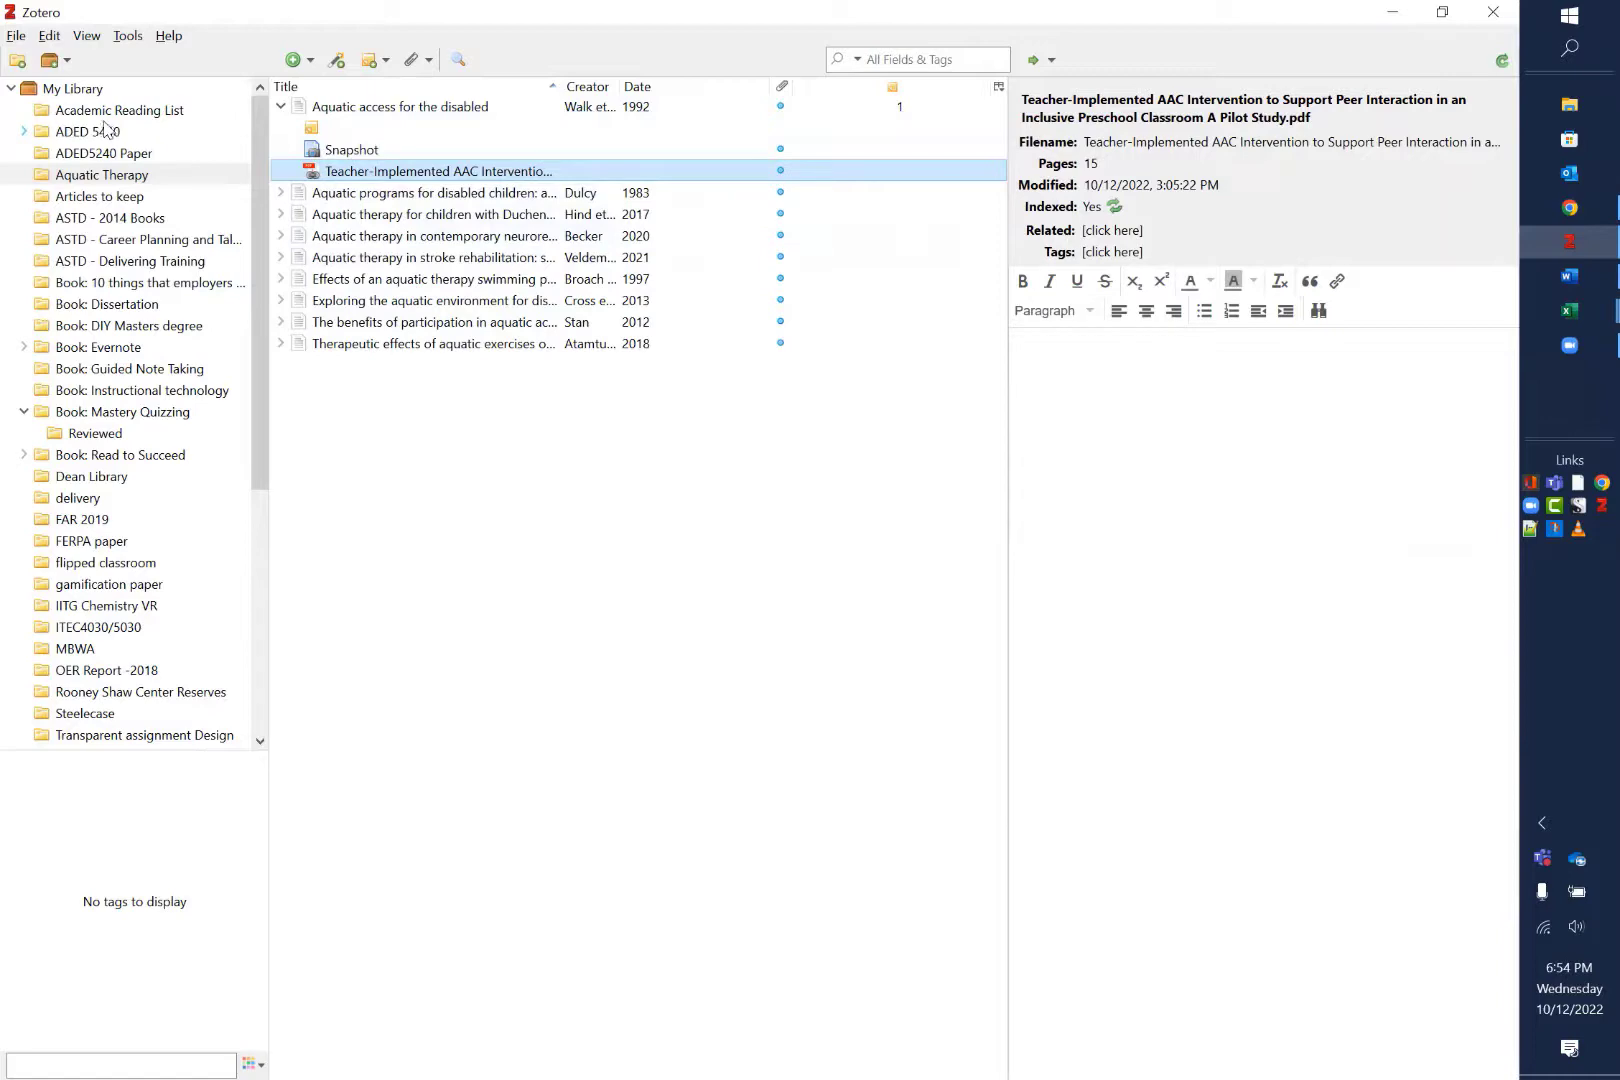
{"action": "left_click", "coordinate": [98, 305]}
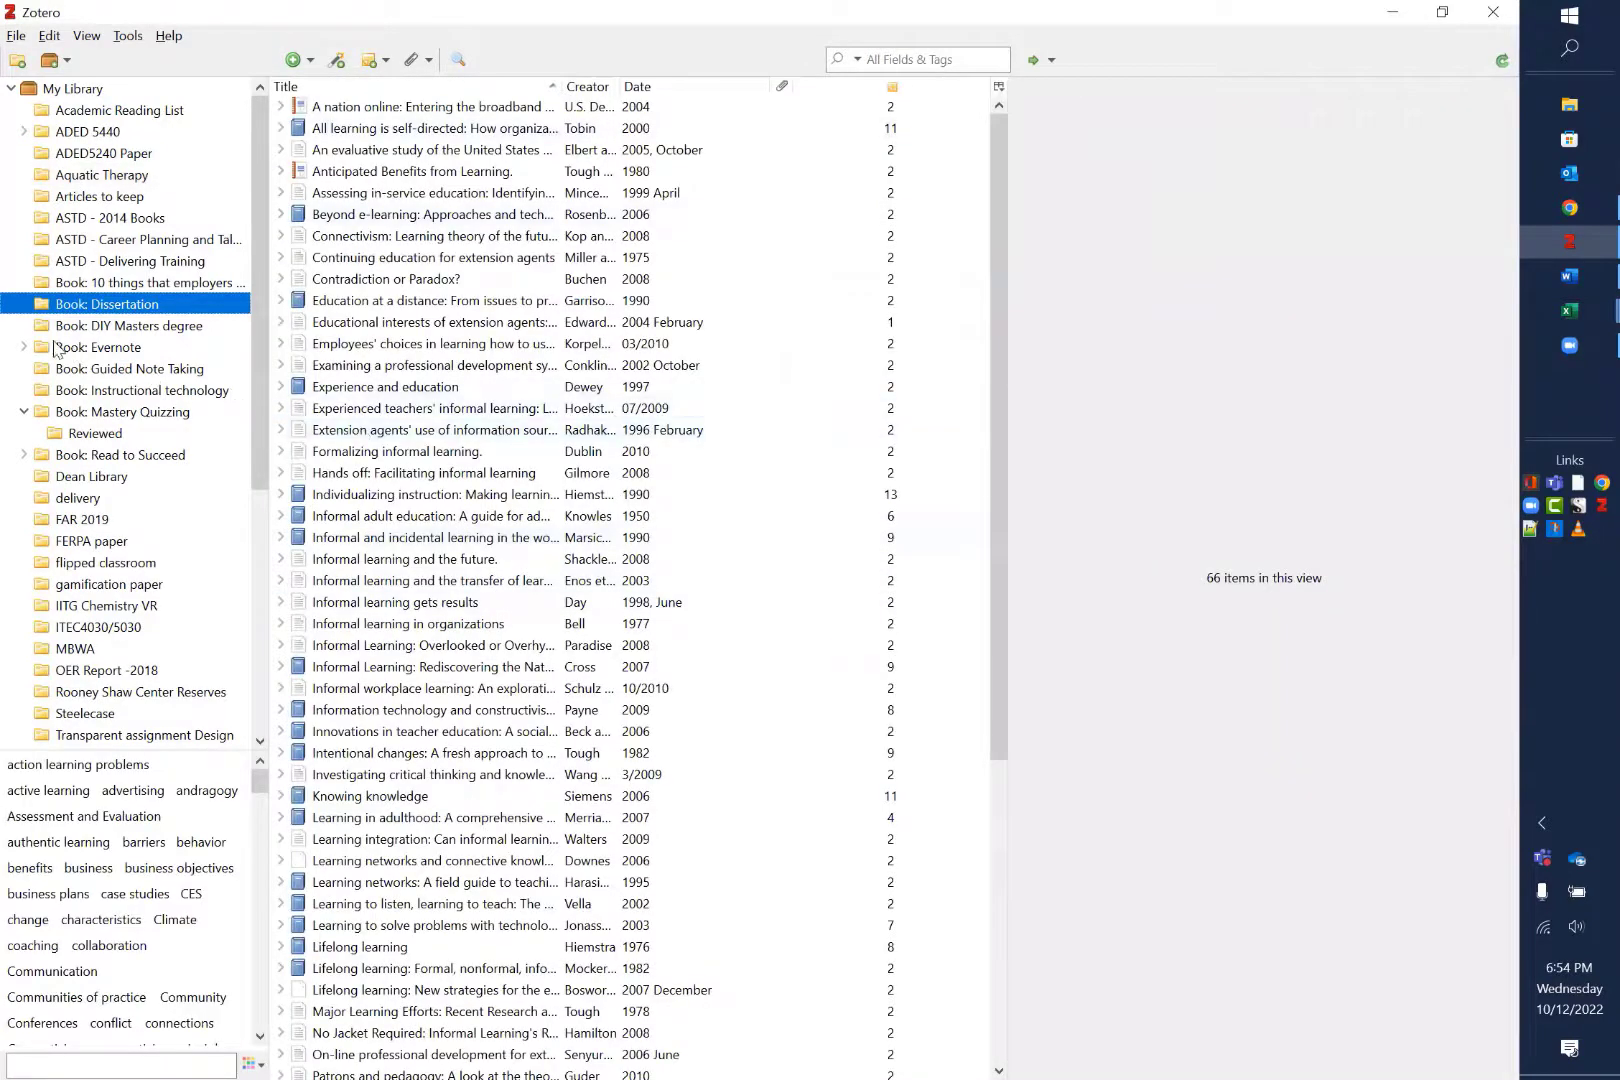
{"action": "left_click", "coordinate": [66, 543]}
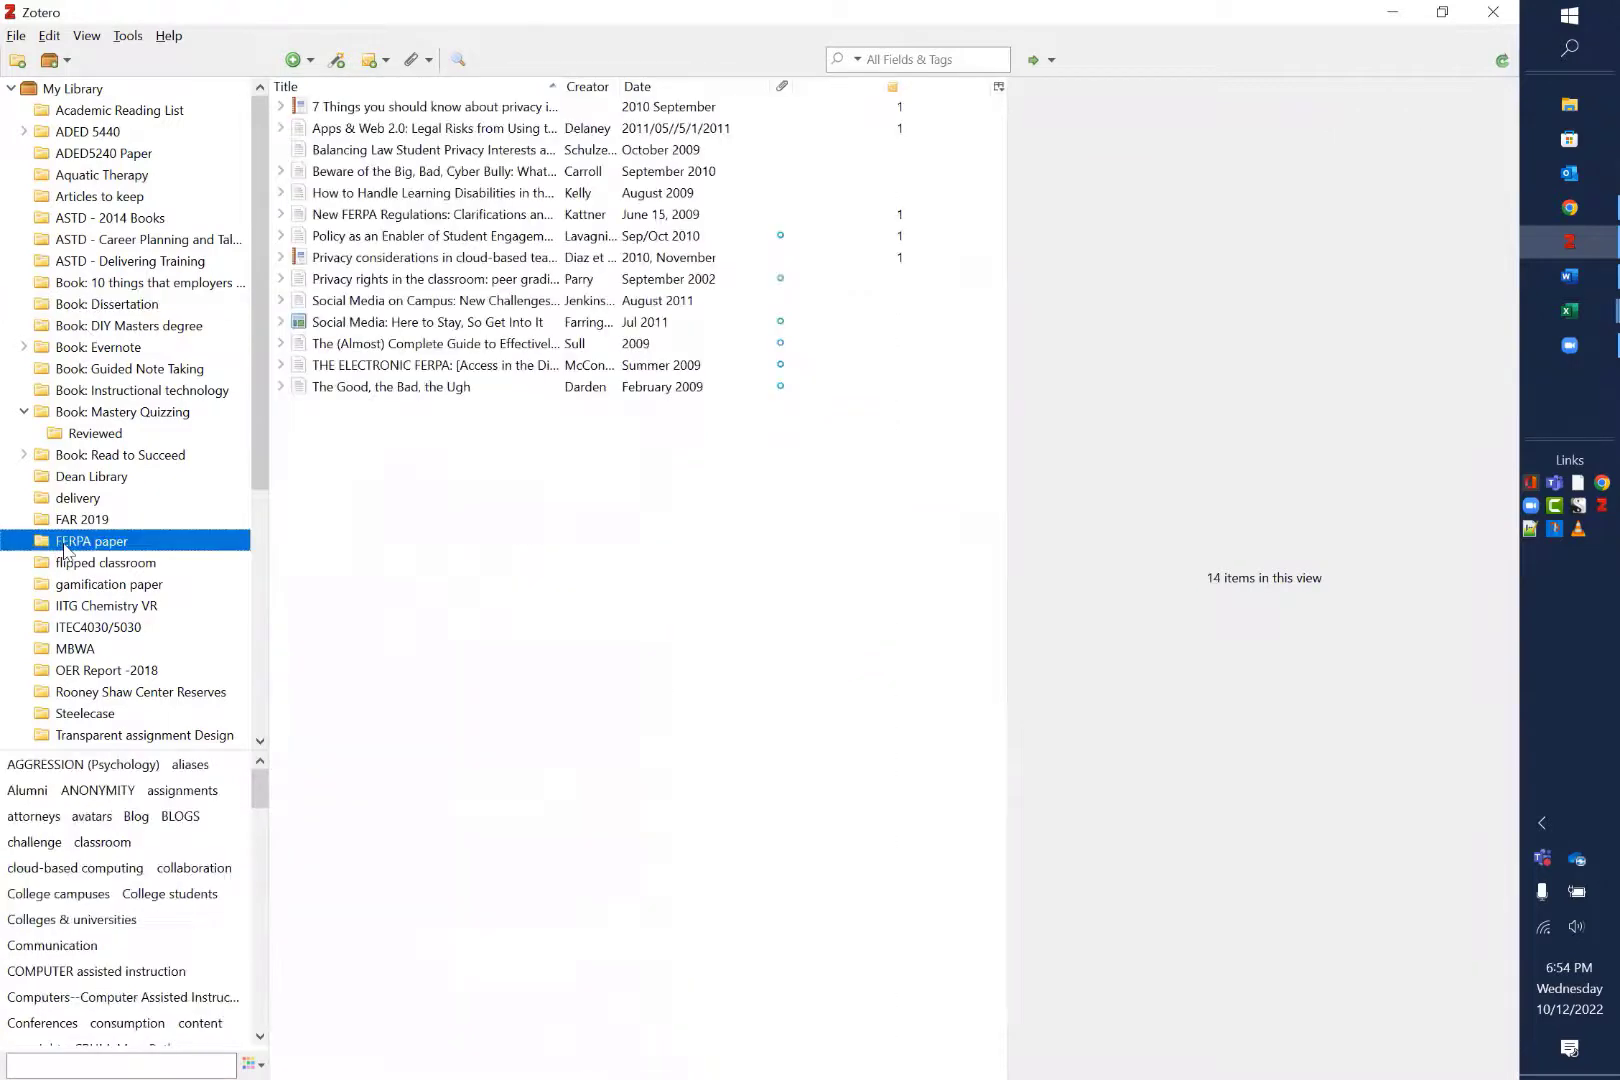
{"action": "left_click", "coordinate": [530, 108]}
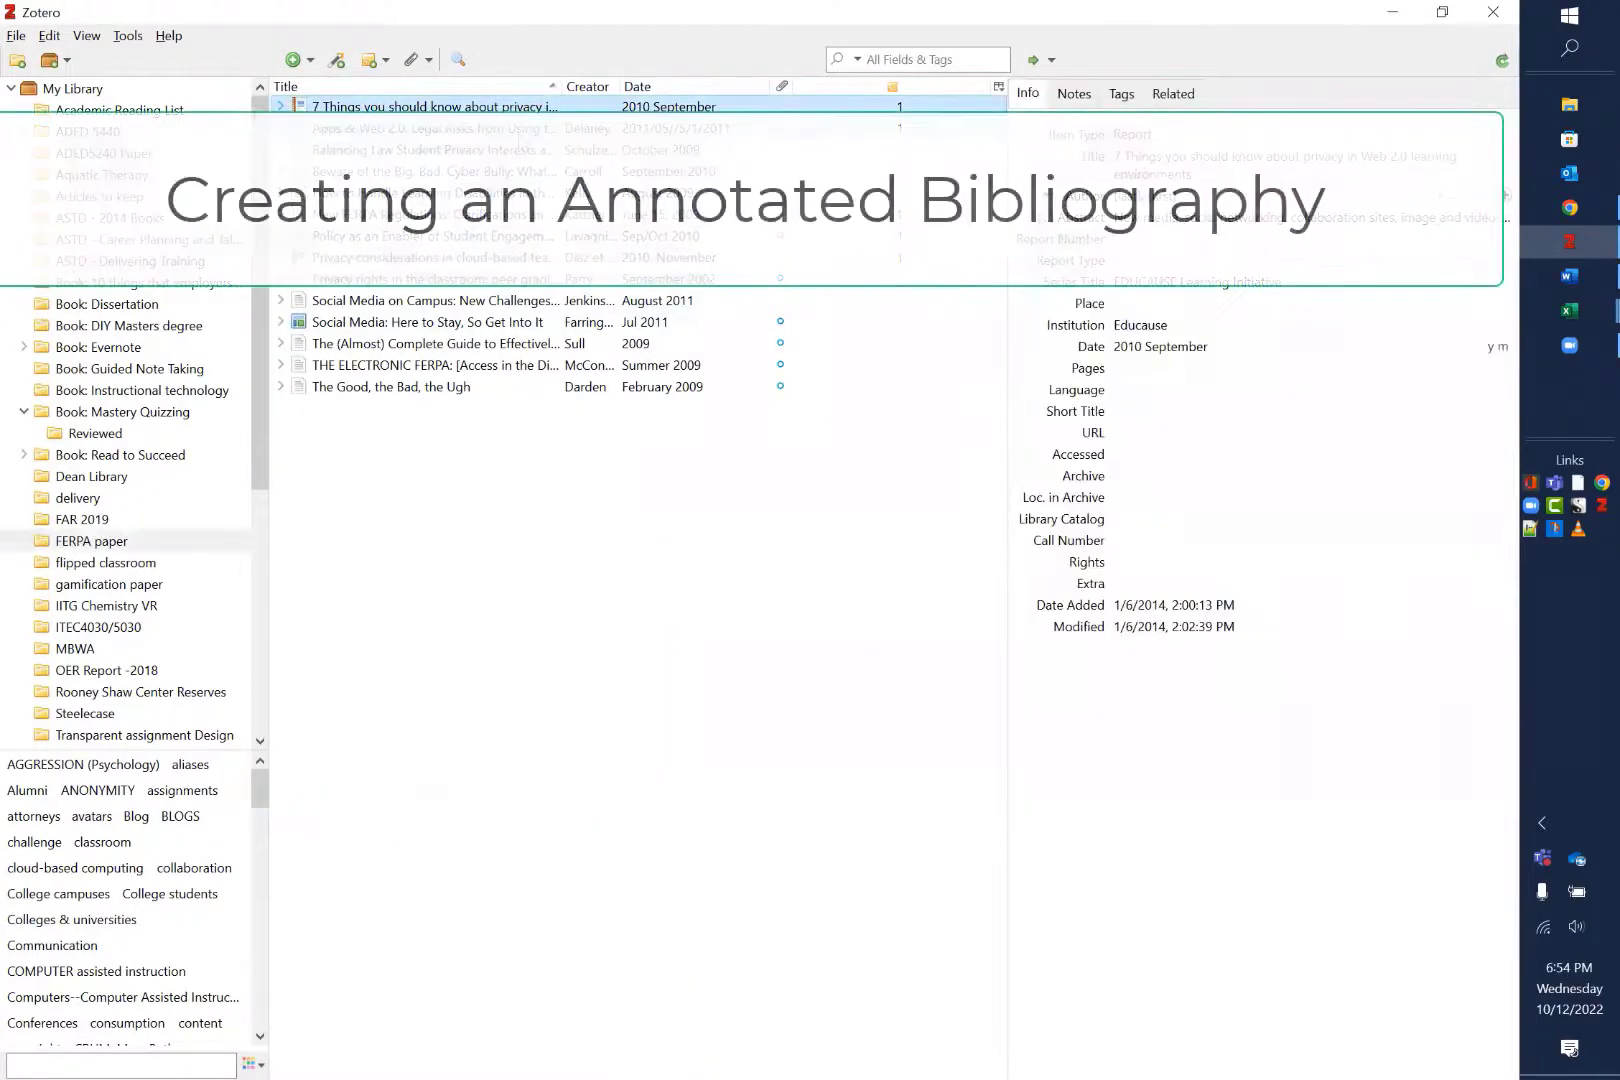
{"action": "left_click", "coordinate": [535, 128], "text": "ctrl"}
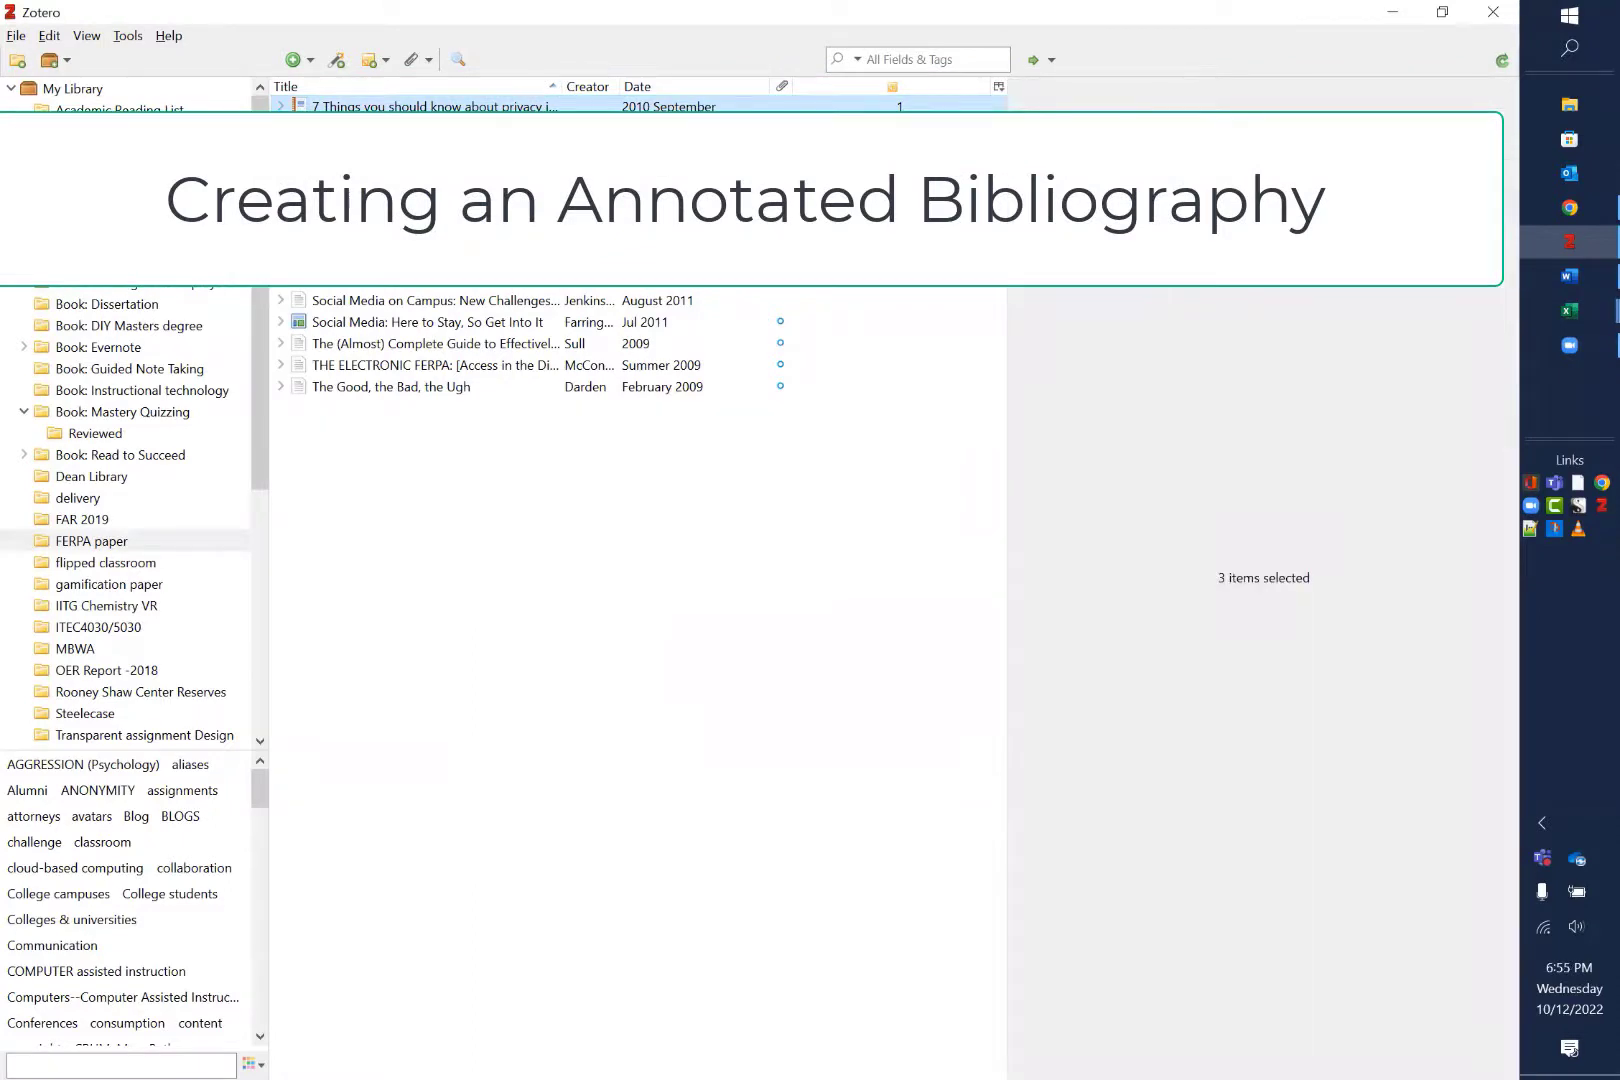
{"action": "left_click", "coordinate": [518, 262], "text": "ctrl"}
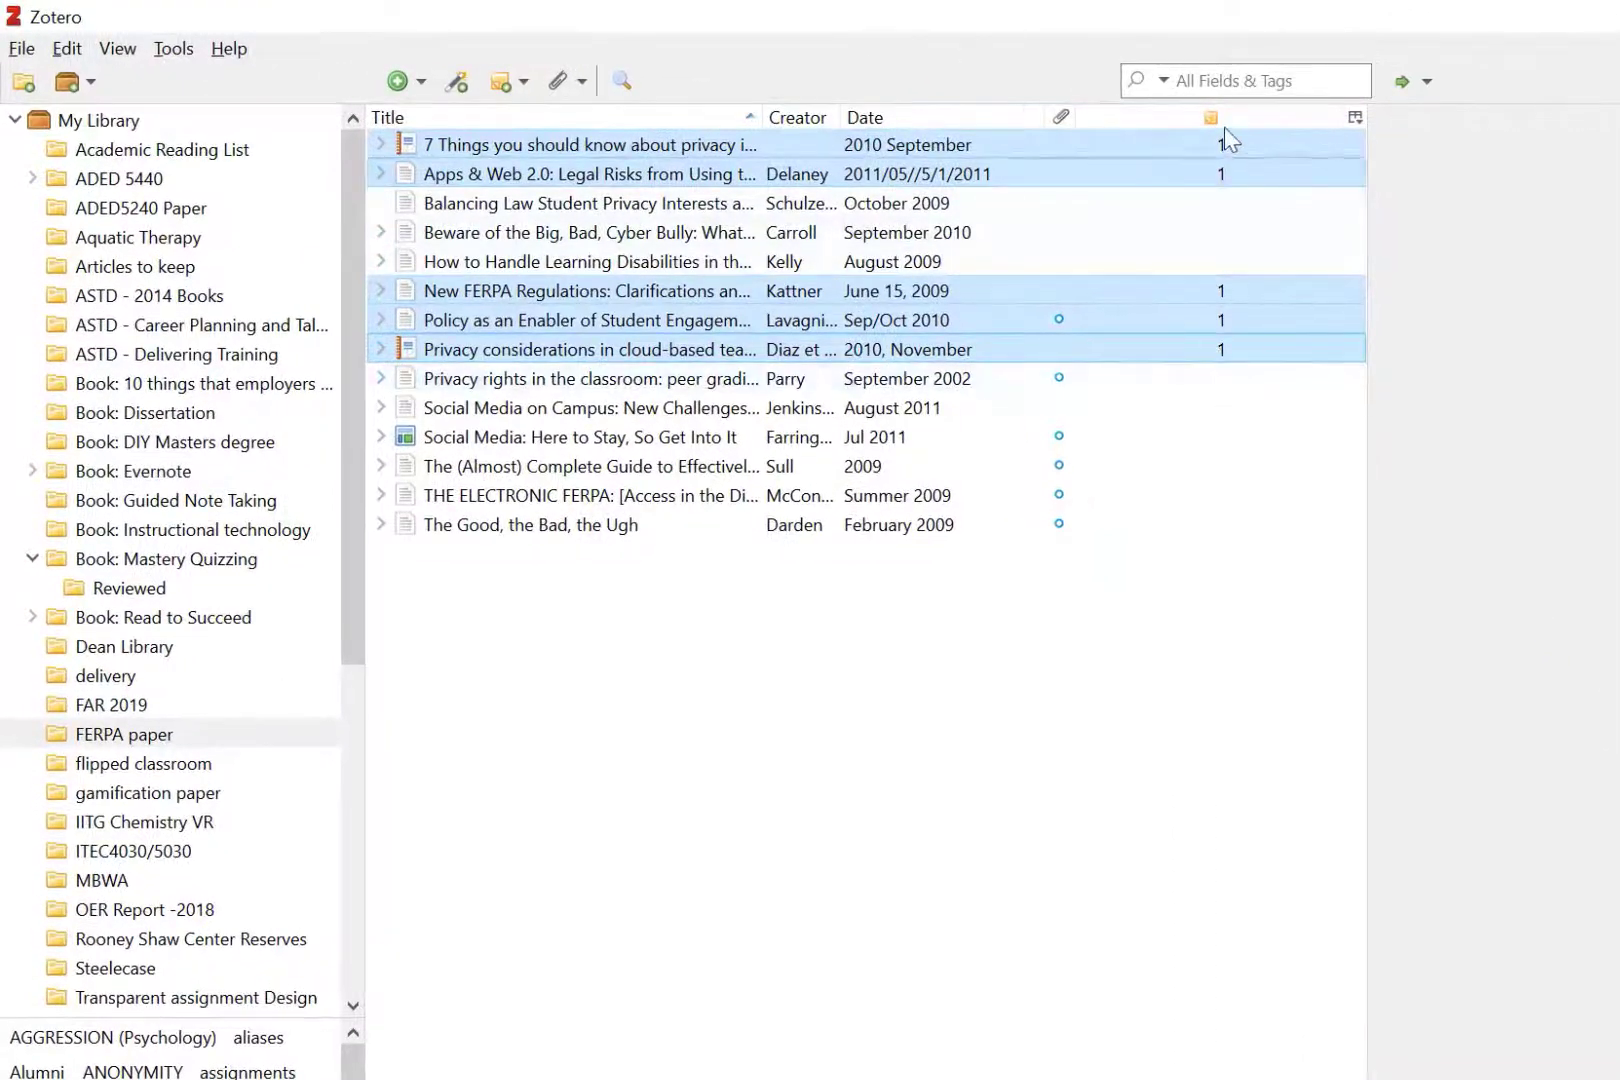
Generate a report from the five selected items and look through its abstracts, notes and tags
{"action": "right_click", "coordinate": [898, 352]}
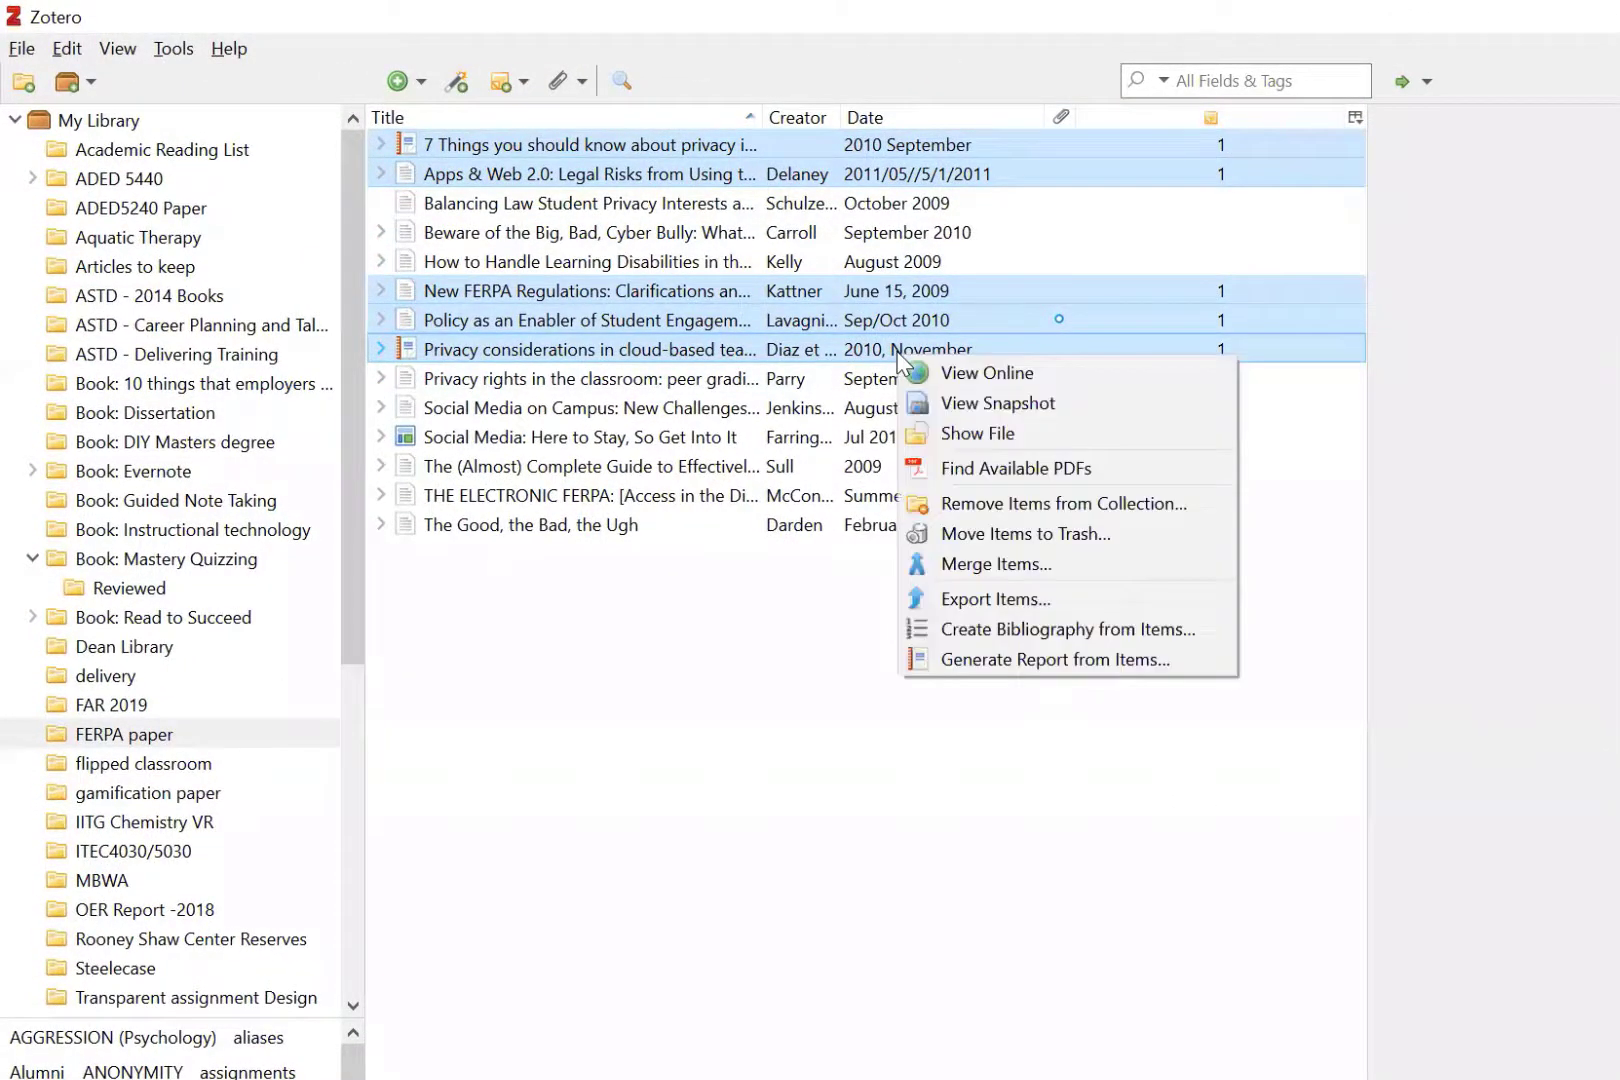
{"action": "left_click", "coordinate": [1076, 662]}
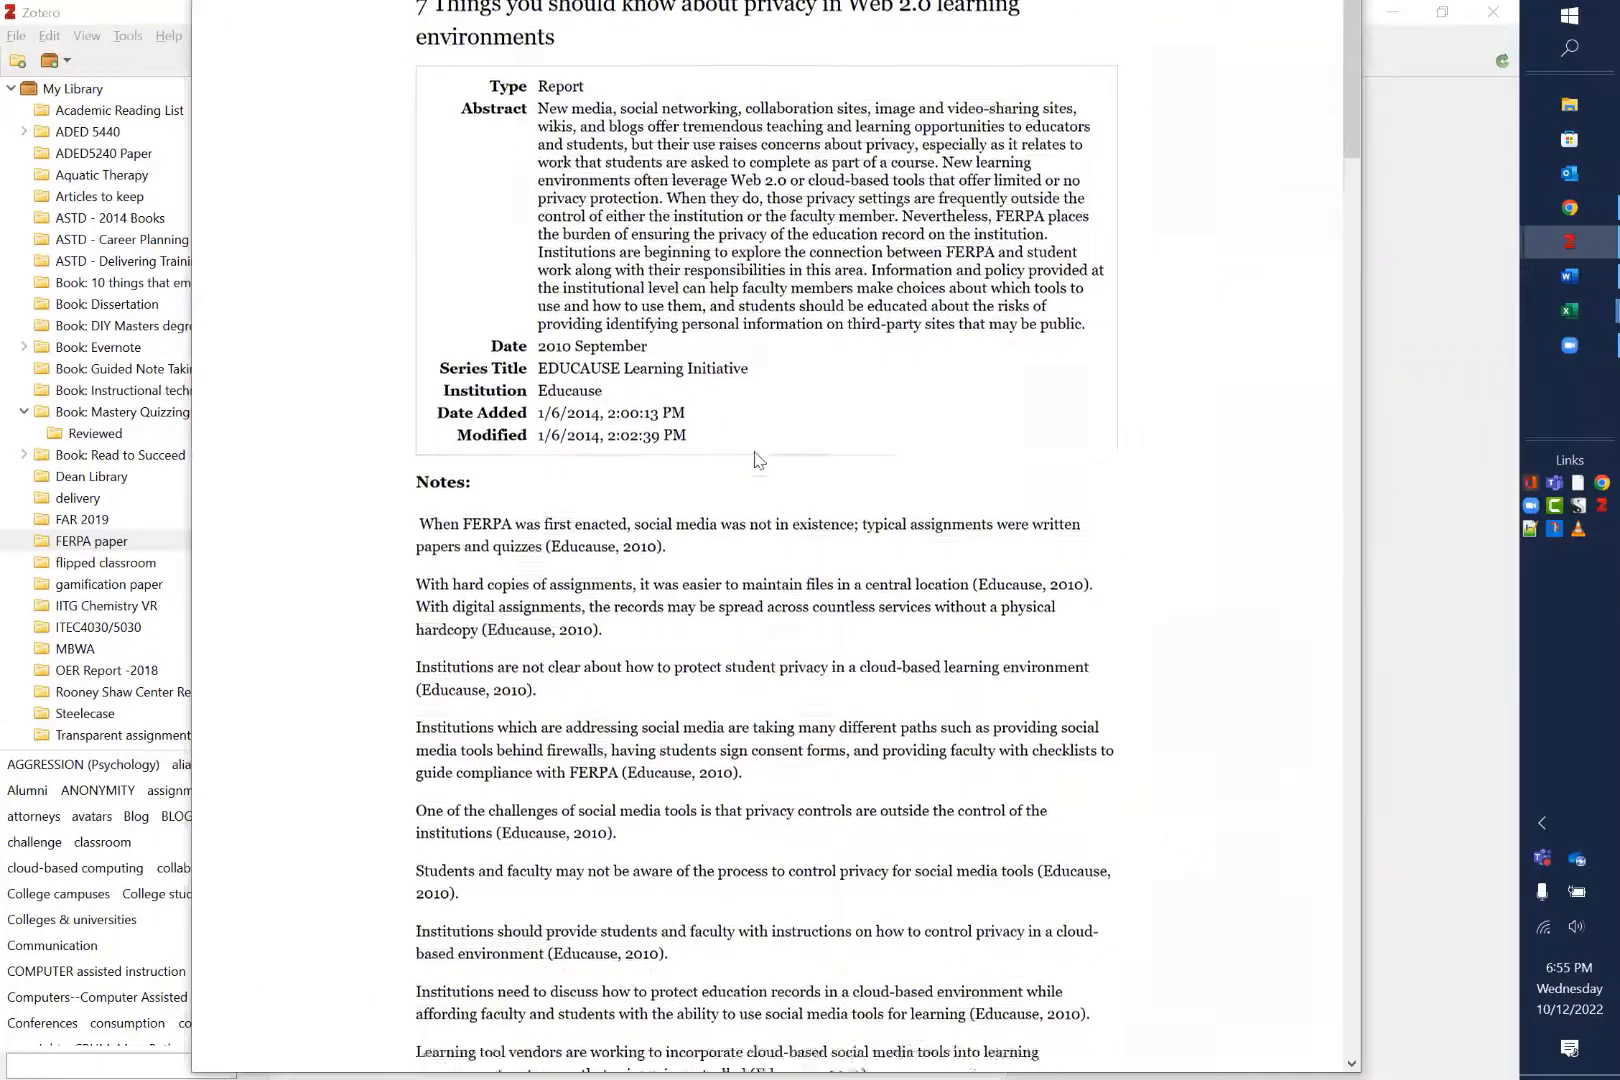
{"action": "scroll", "coordinate": [755, 459], "scroll_direction": "down", "scroll_amount": 20}
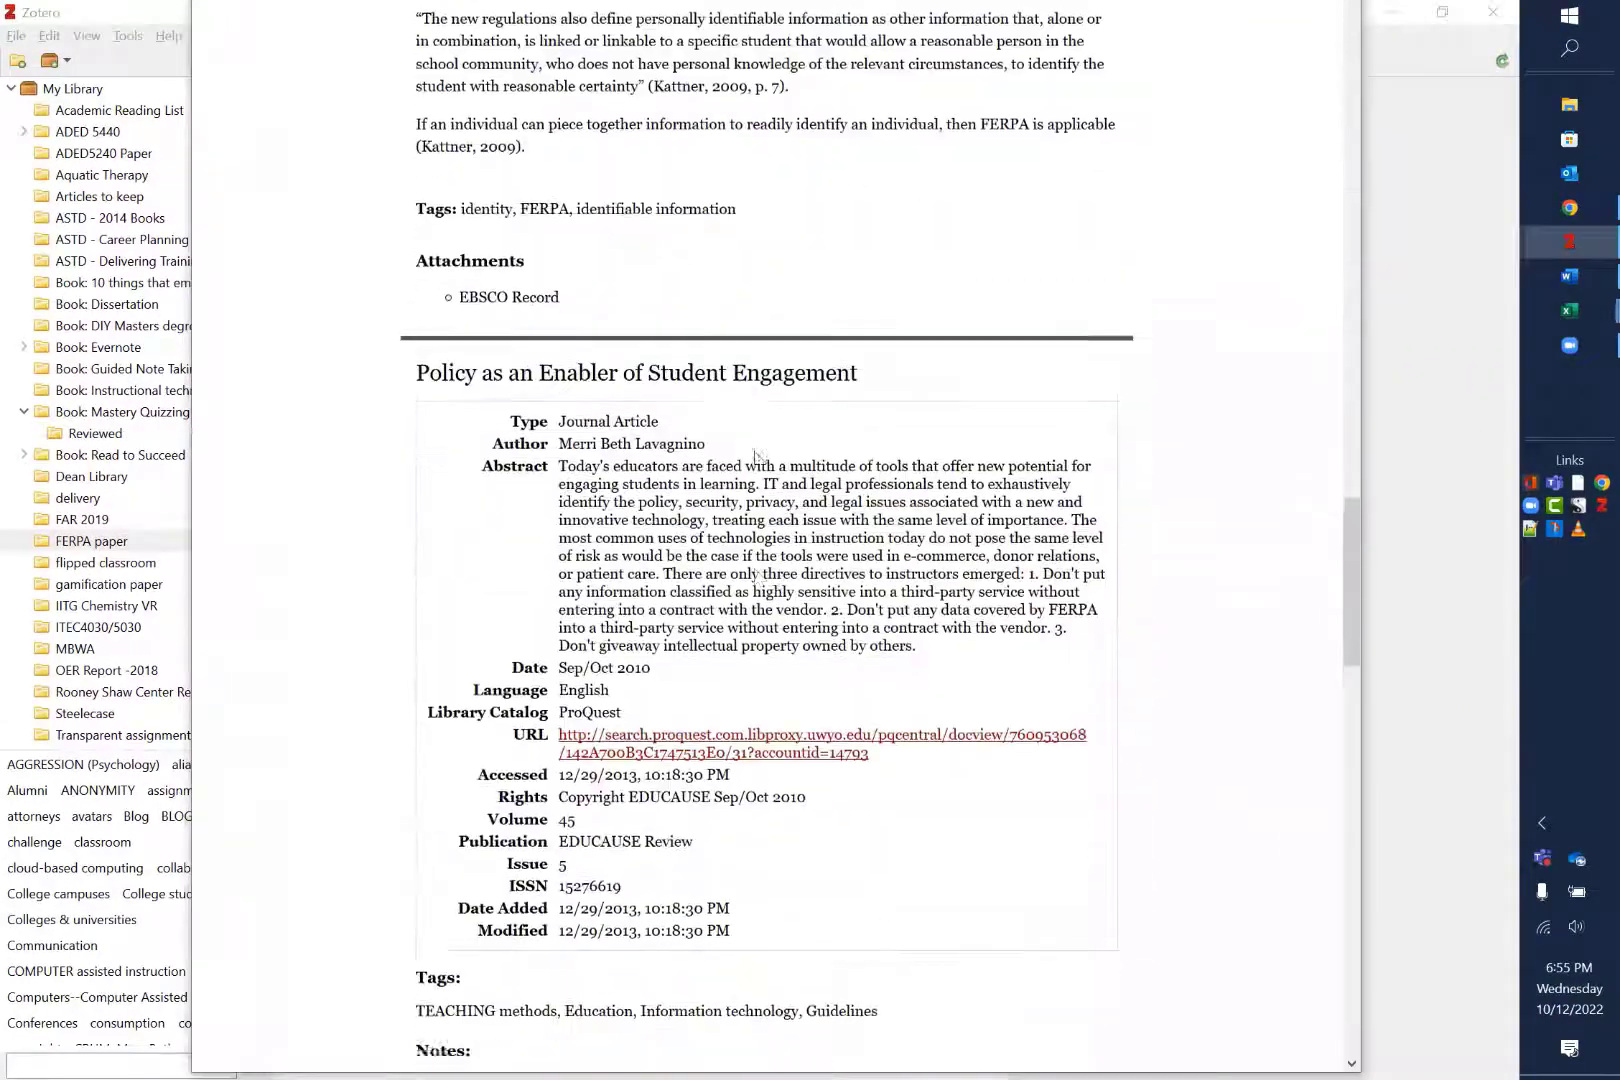
{"action": "scroll", "coordinate": [755, 455], "scroll_direction": "down", "scroll_amount": 20}
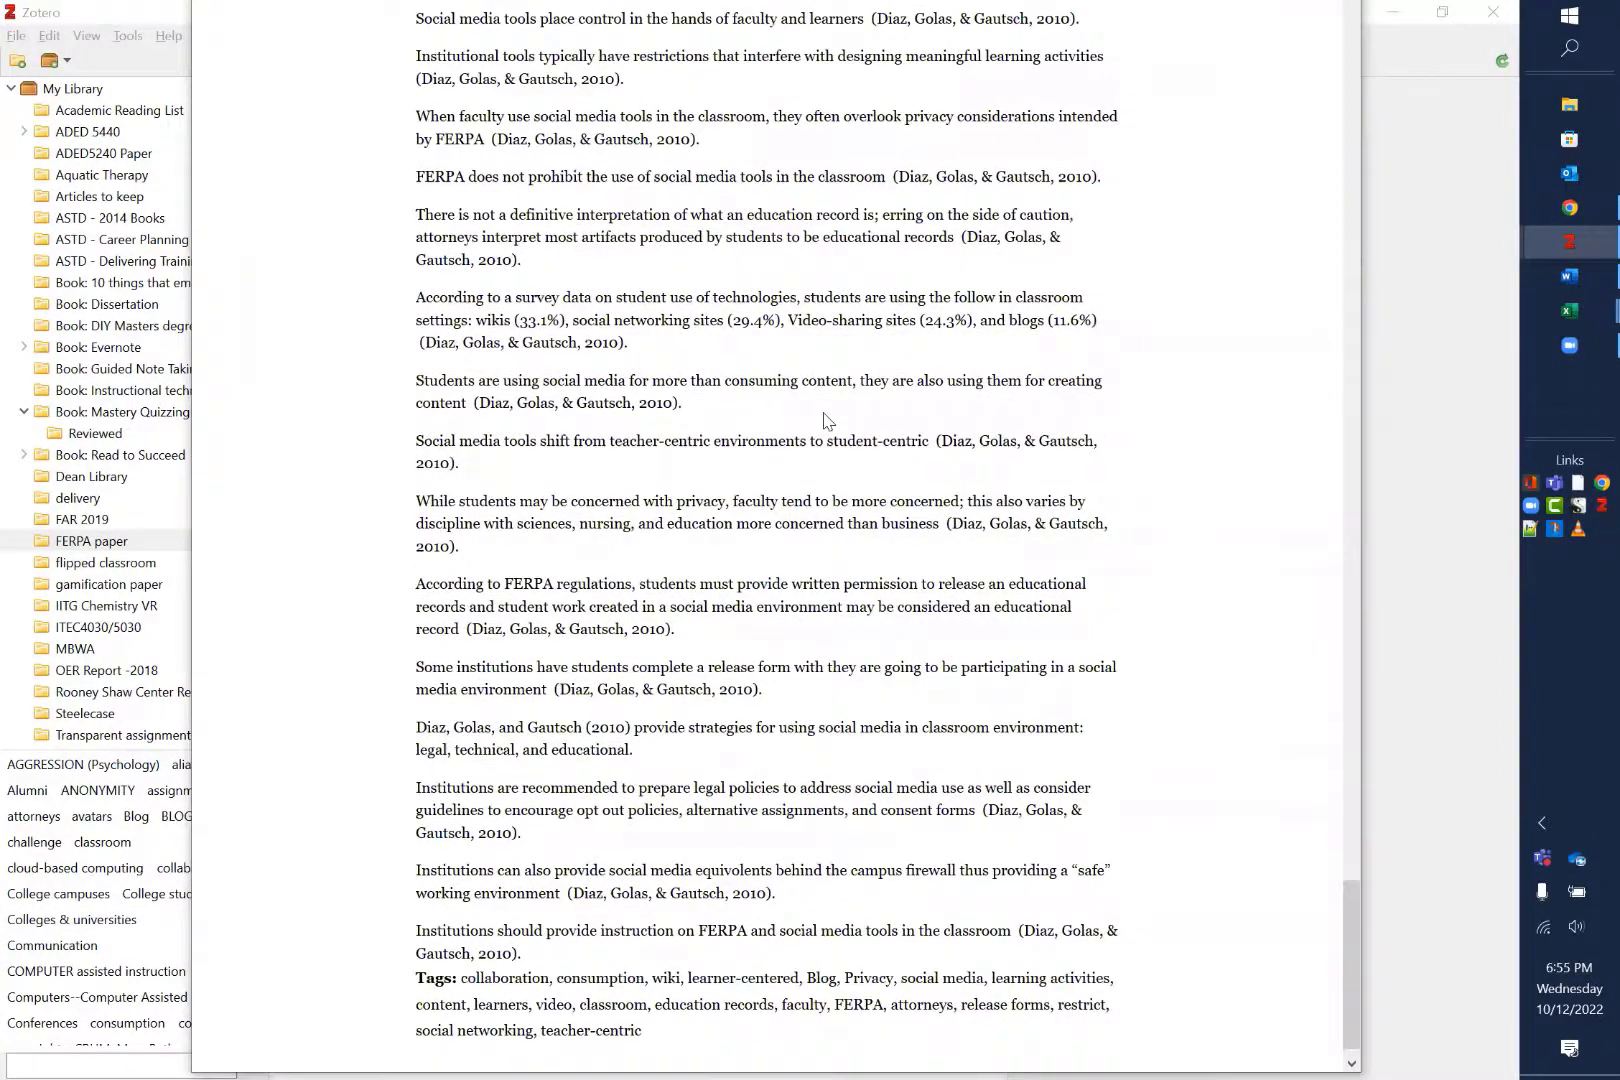
Copy the whole generated report and paste it into the Document1 document in Word
{"action": "key", "text": "ctrl+a"}
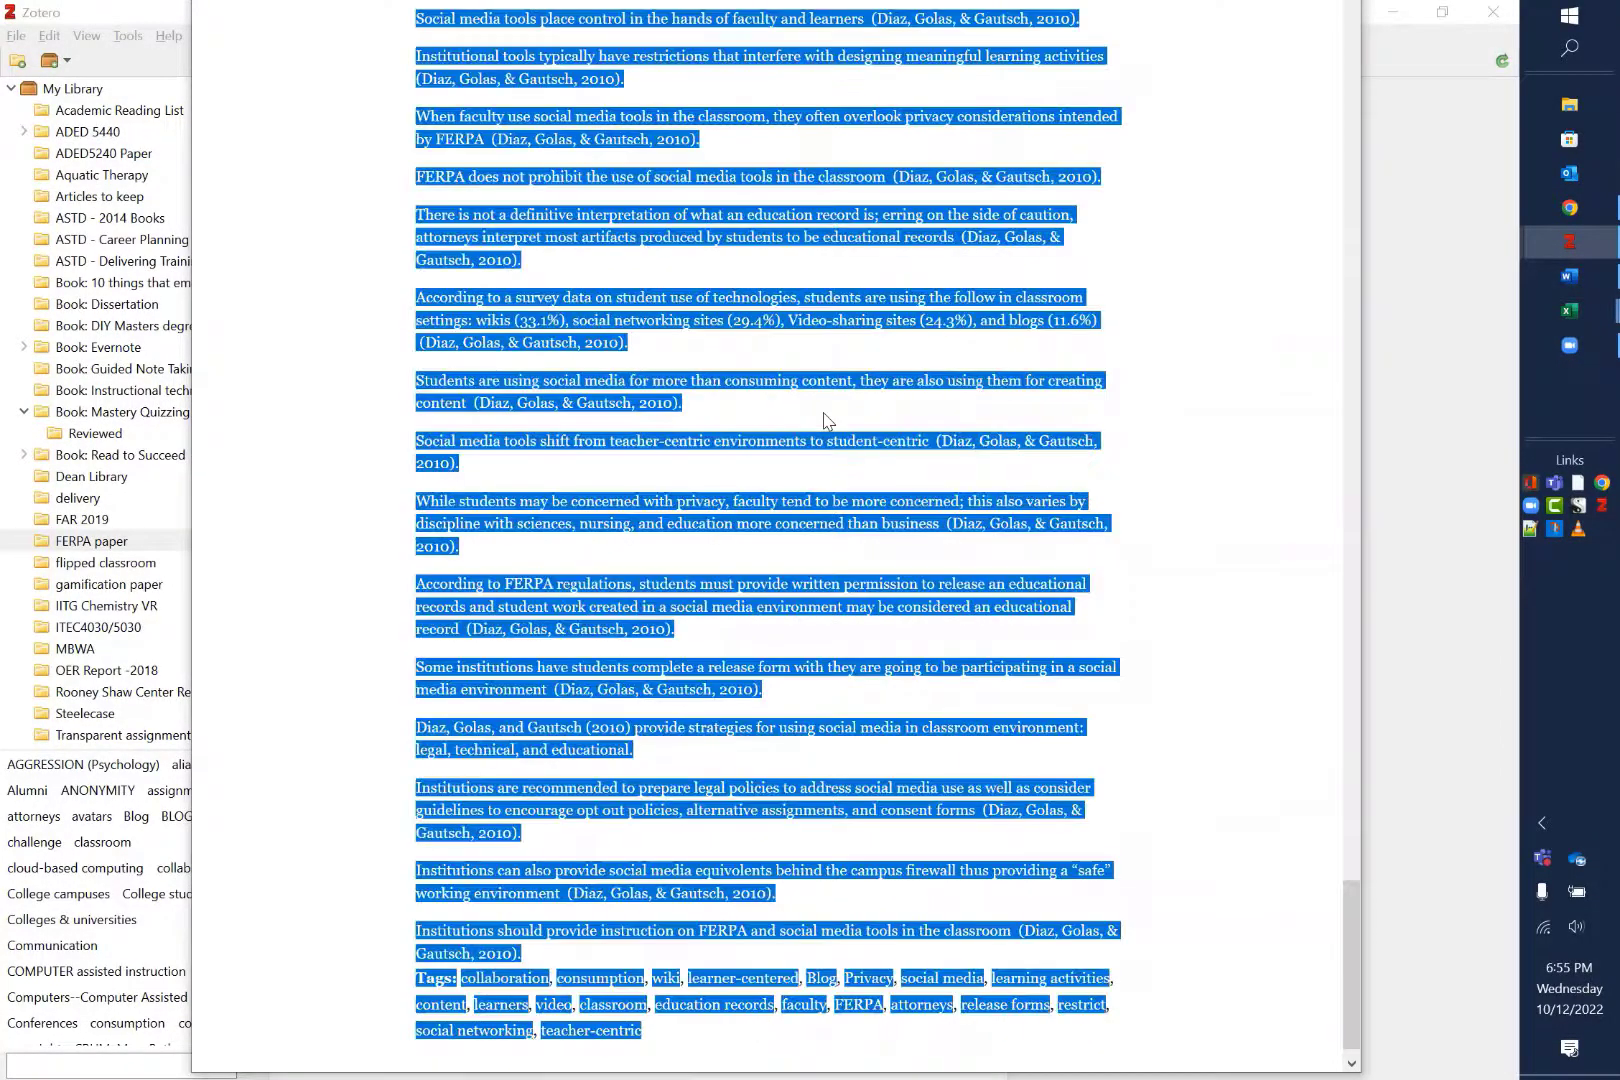
{"action": "left_click", "coordinate": [1570, 276]}
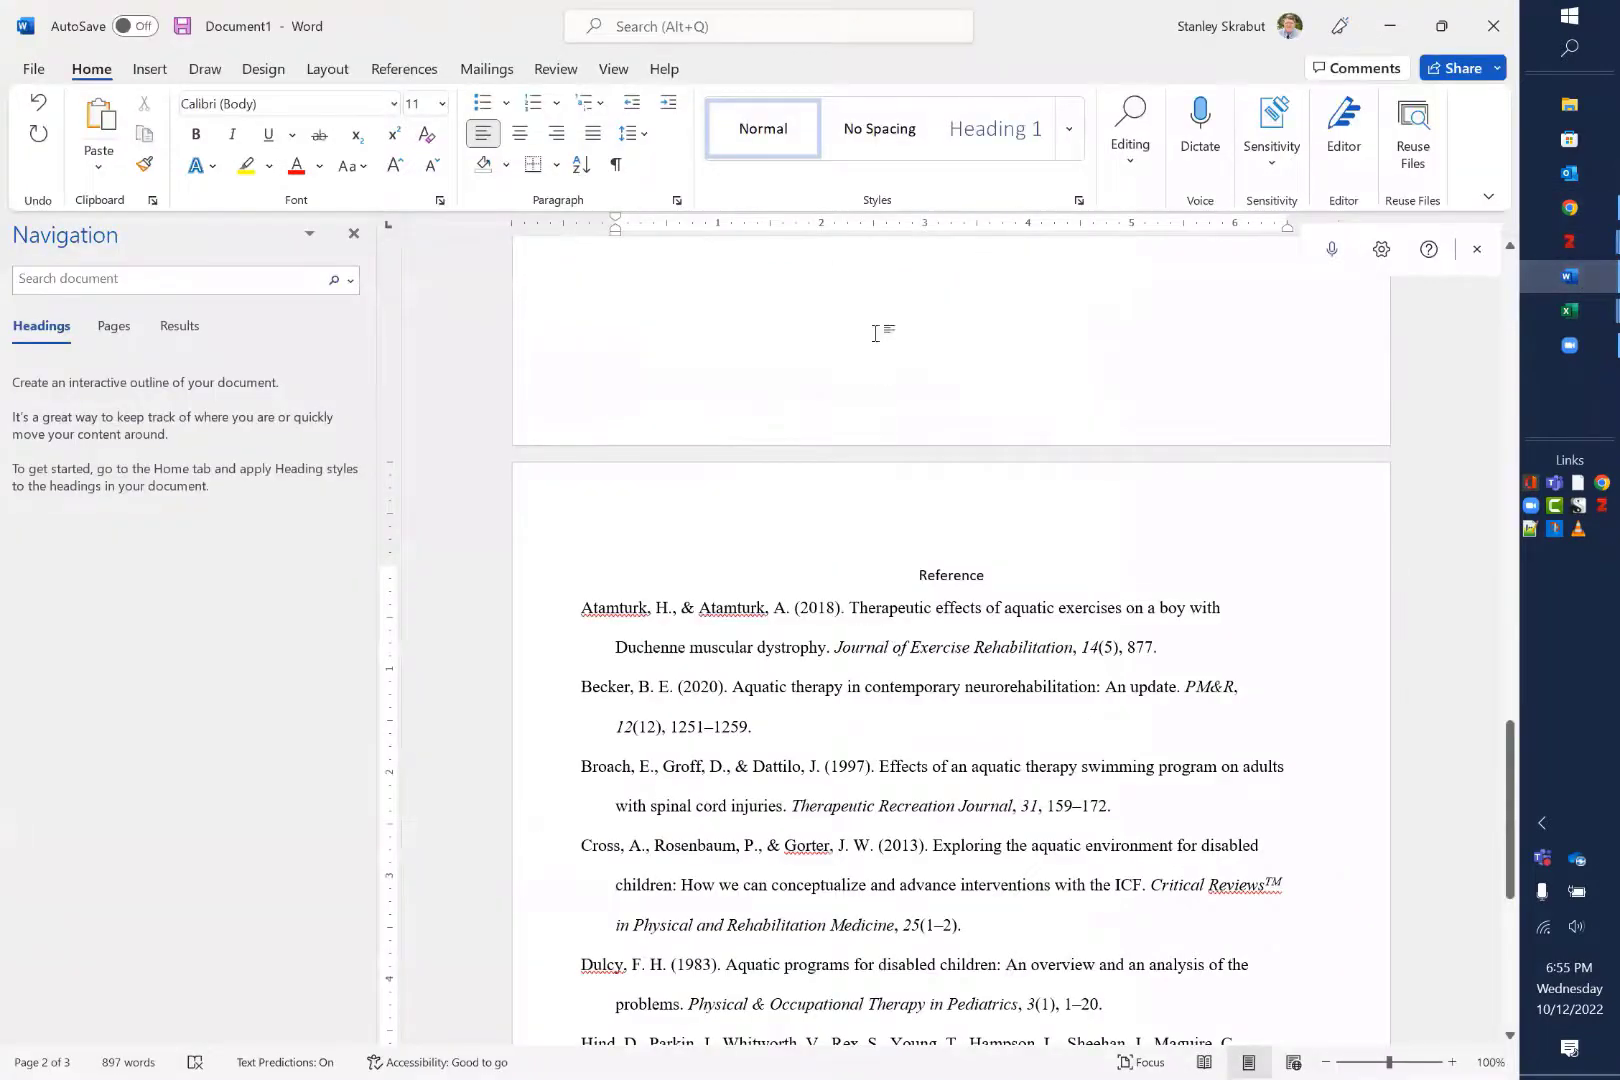
{"action": "scroll", "coordinate": [875, 333], "scroll_direction": "up", "scroll_amount": 8}
{"action": "scroll", "coordinate": [904, 507], "scroll_direction": "up", "scroll_amount": 12}
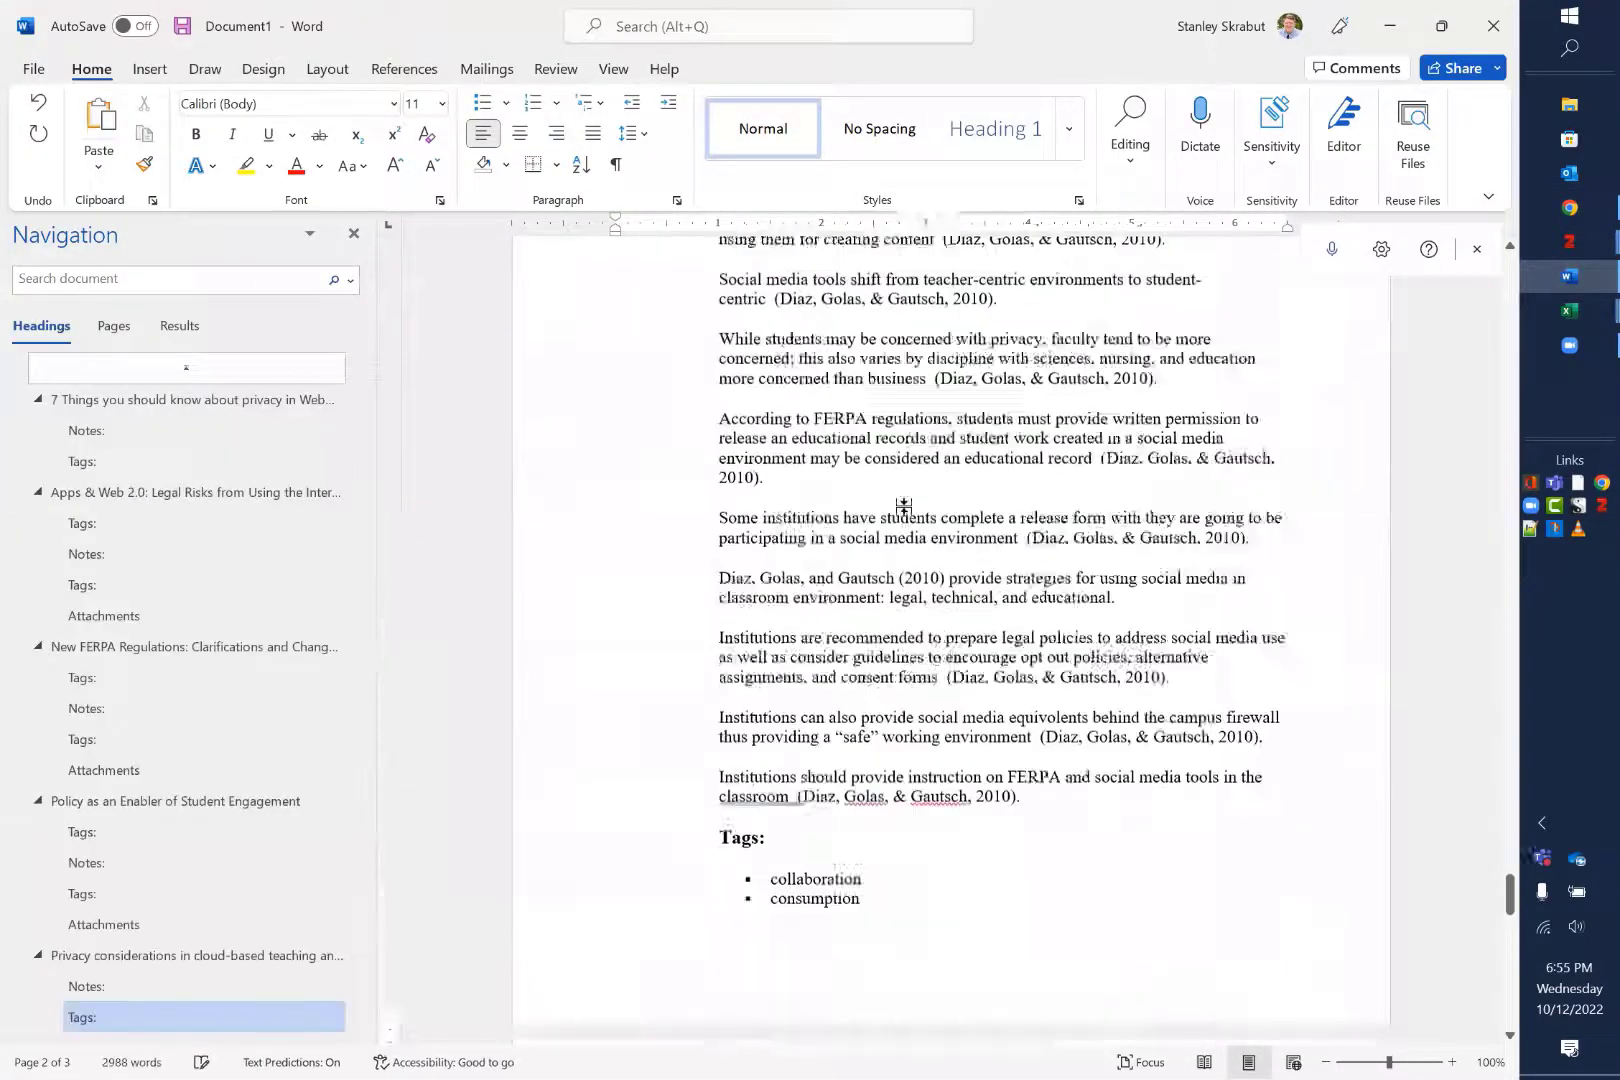
Examine the notes of the "Privacy considerations in cloud-based teaching" entry, highlighting the paragraph about social media tools placing control with faculty and learners
{"action": "scroll", "coordinate": [904, 507], "scroll_direction": "up", "scroll_amount": 5}
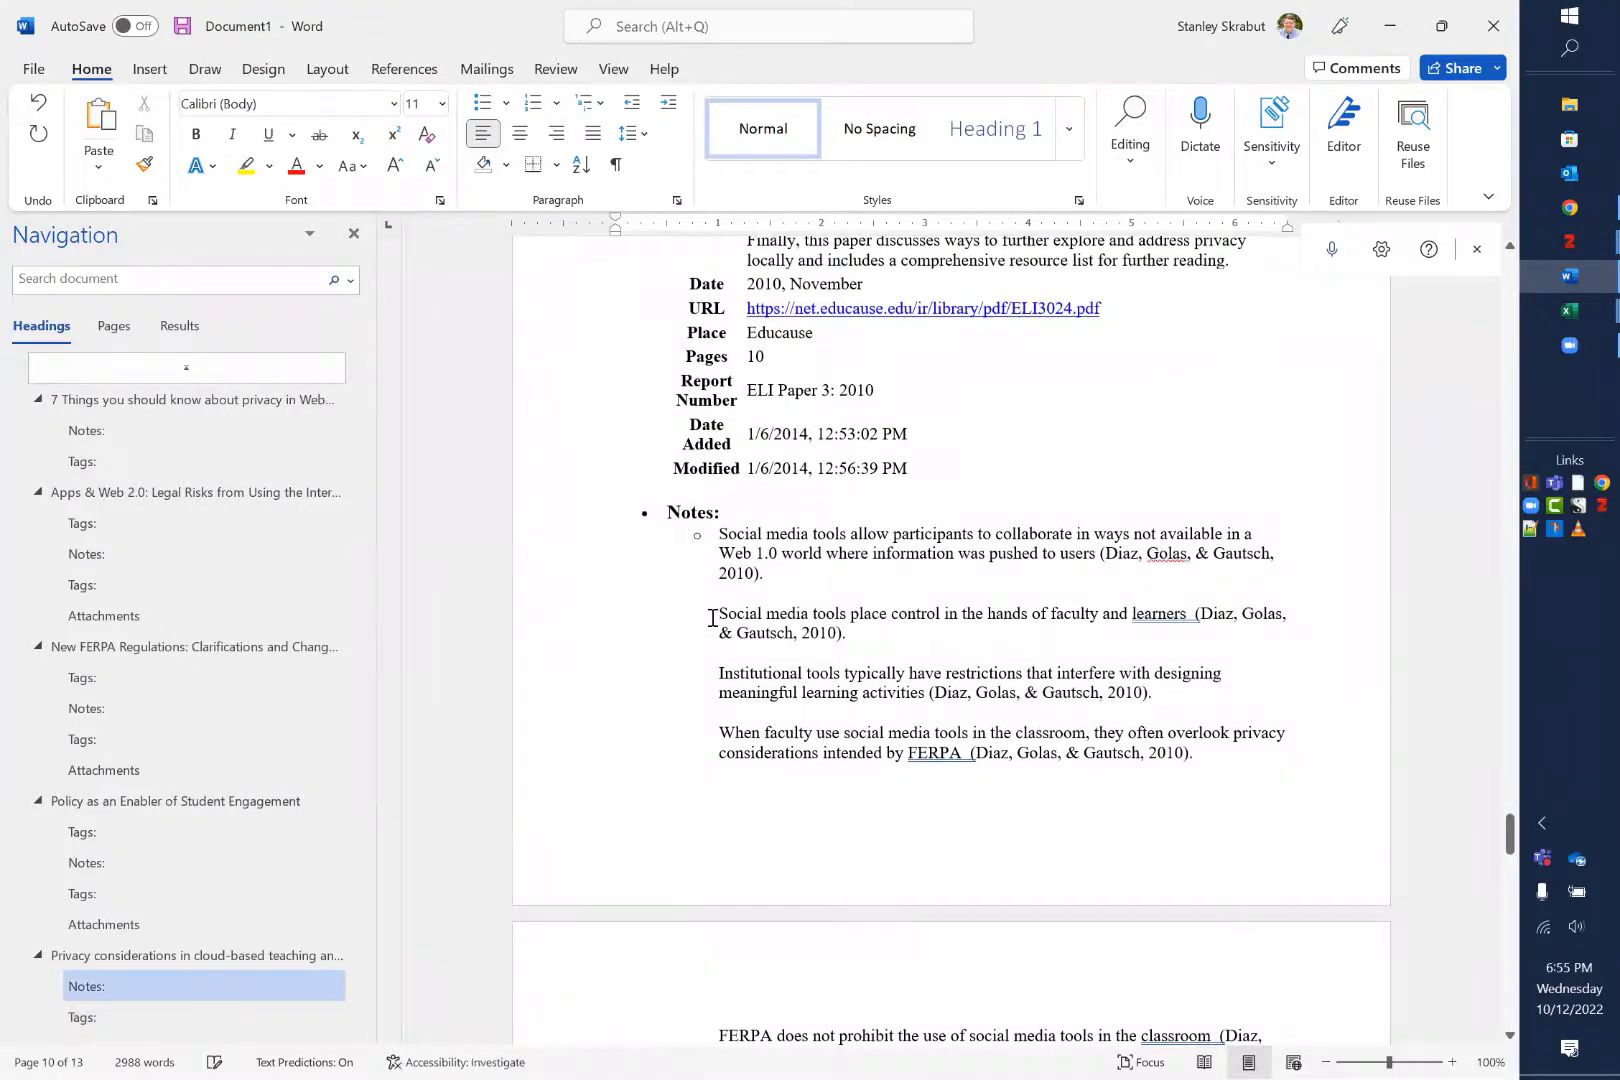
{"action": "left_click_drag", "start_coordinate": [712, 619], "coordinate": [965, 644]}
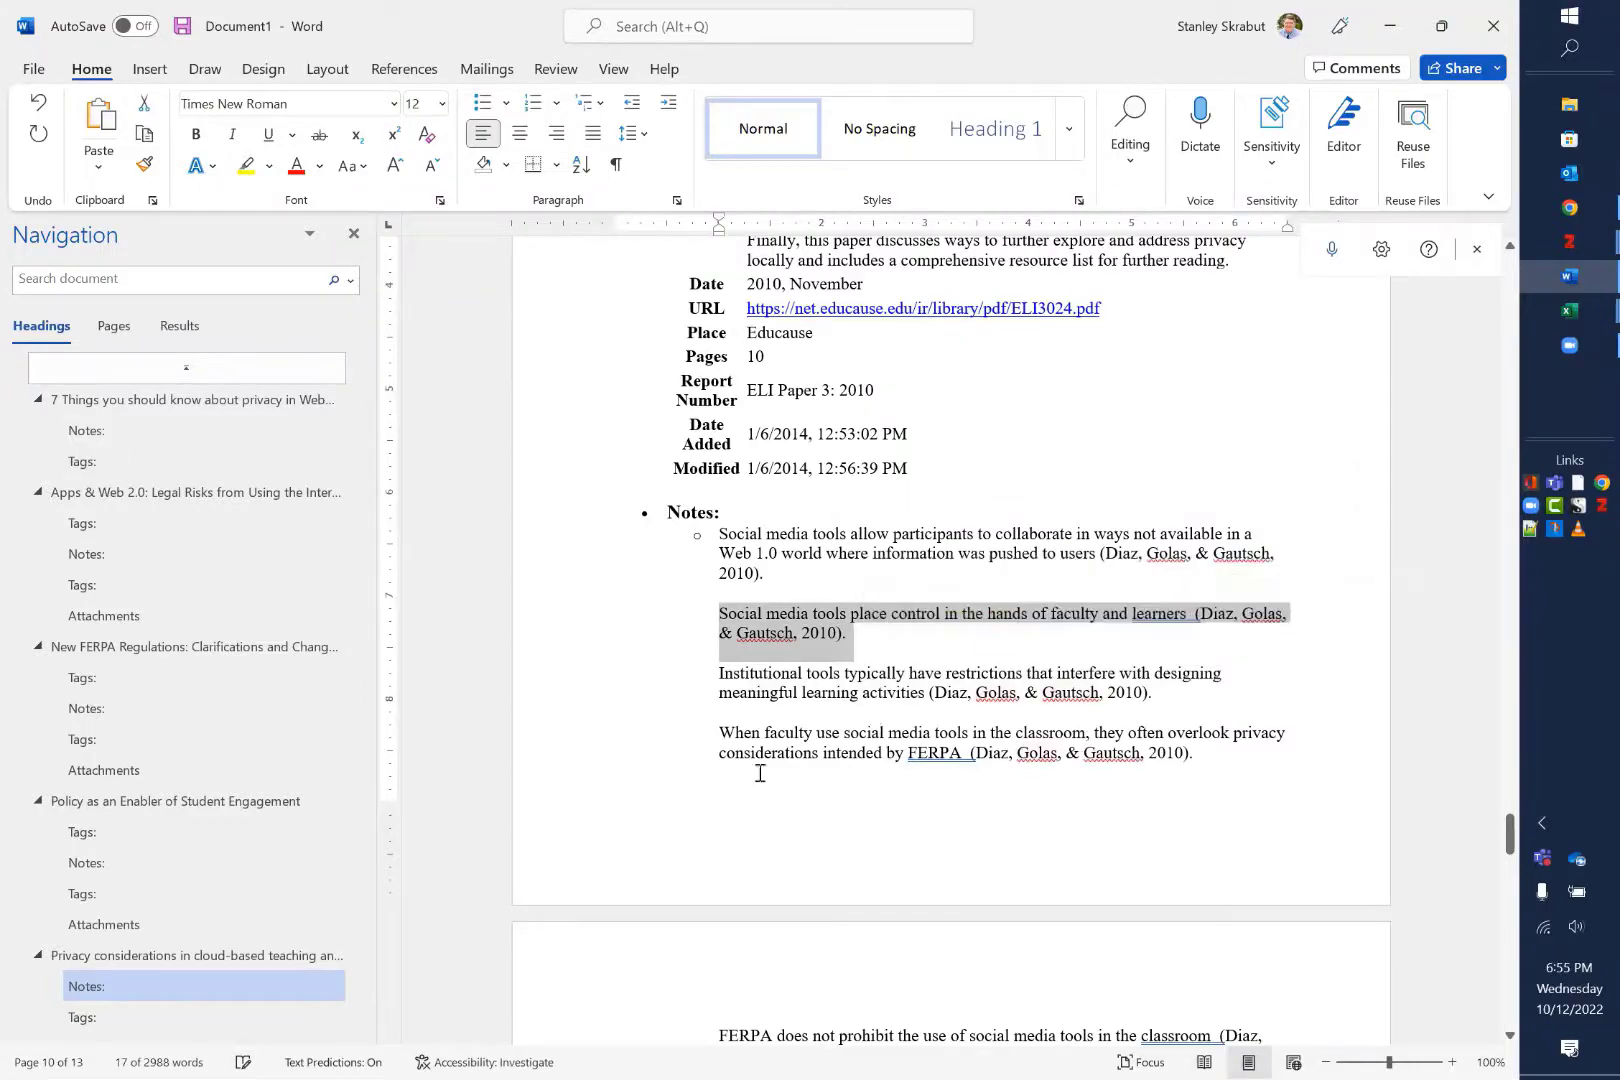
{"action": "scroll", "coordinate": [886, 737], "scroll_direction": "down", "scroll_amount": 2}
Delete the bibliographic details, abstract and headings above the notes in the "Policy as an Enabler of Student Engagement" entry
{"action": "scroll", "coordinate": [886, 737], "scroll_direction": "up", "scroll_amount": 10}
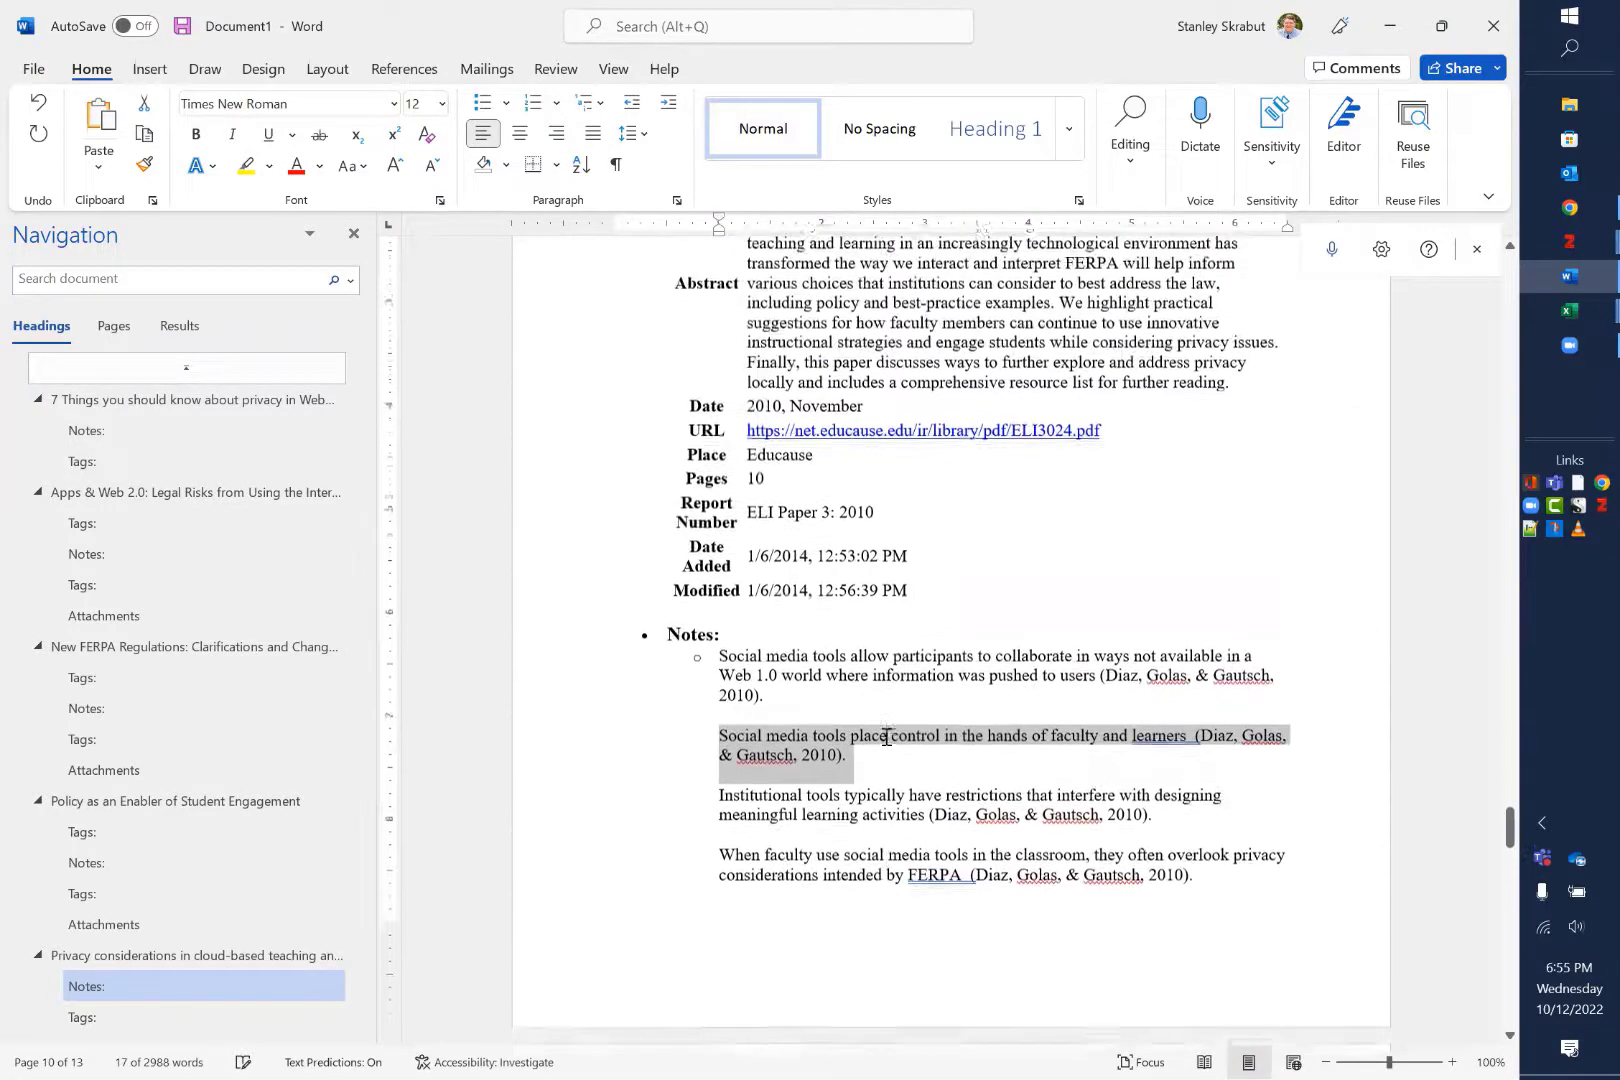
{"action": "scroll", "coordinate": [886, 737], "scroll_direction": "up", "scroll_amount": 15}
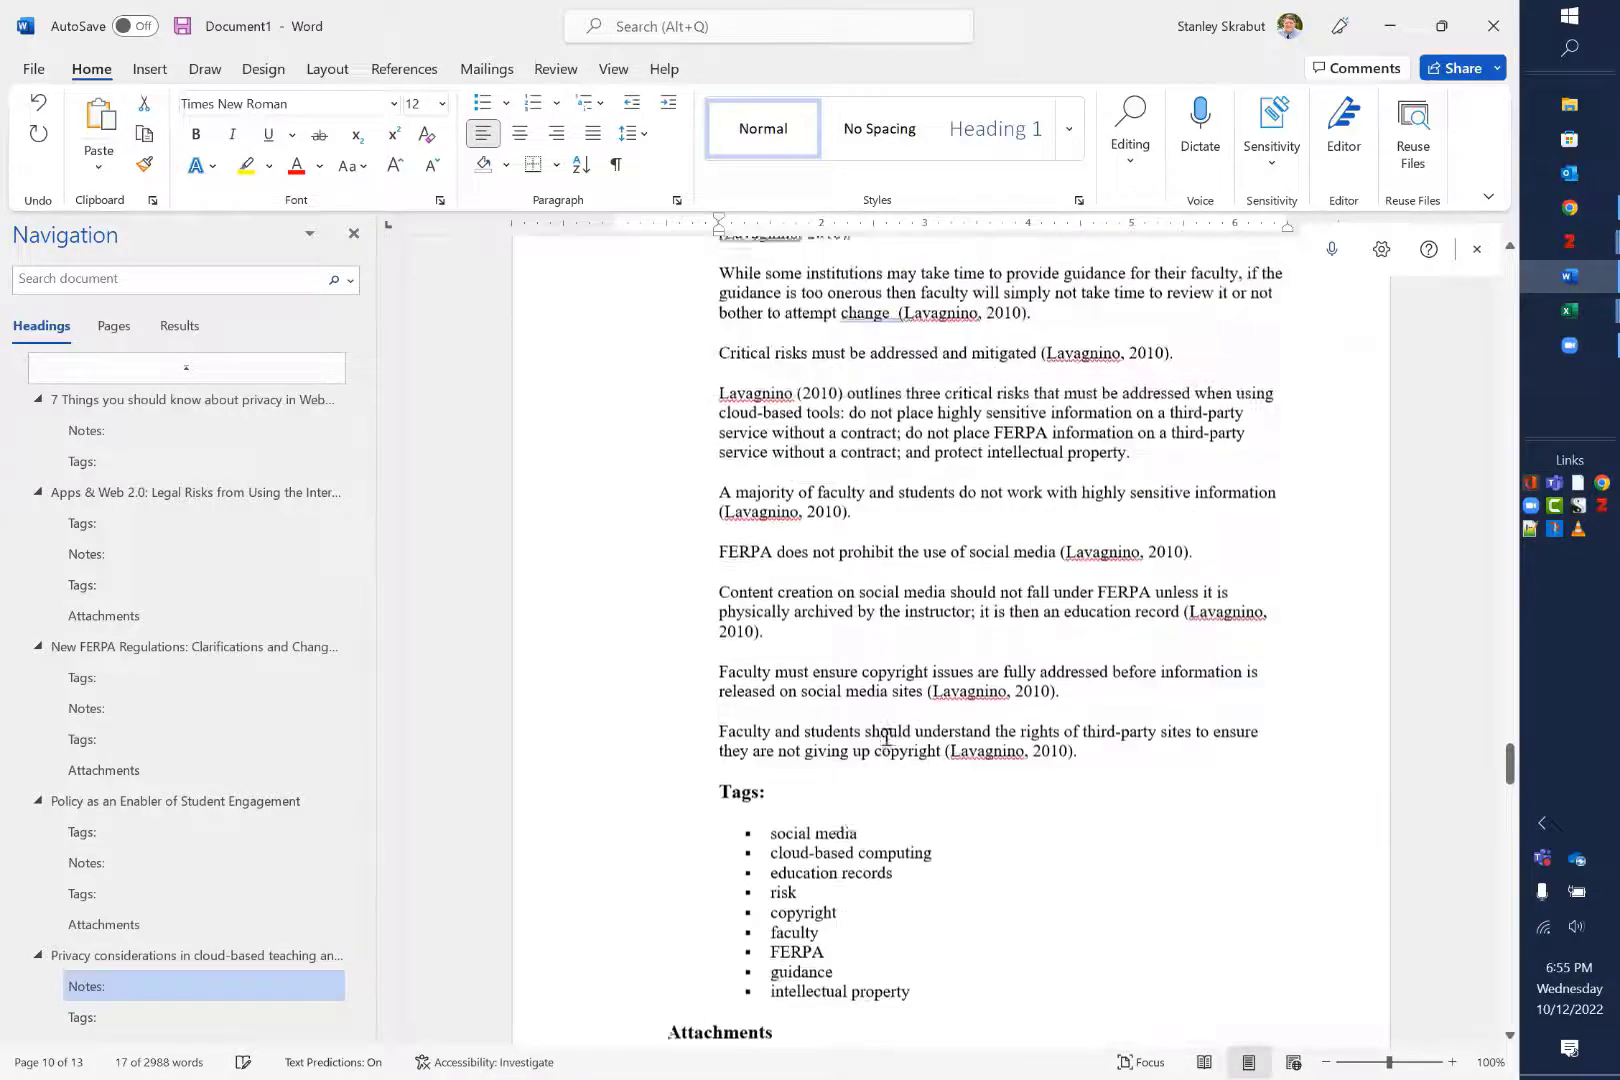
{"action": "scroll", "coordinate": [886, 737], "scroll_direction": "up", "scroll_amount": 7}
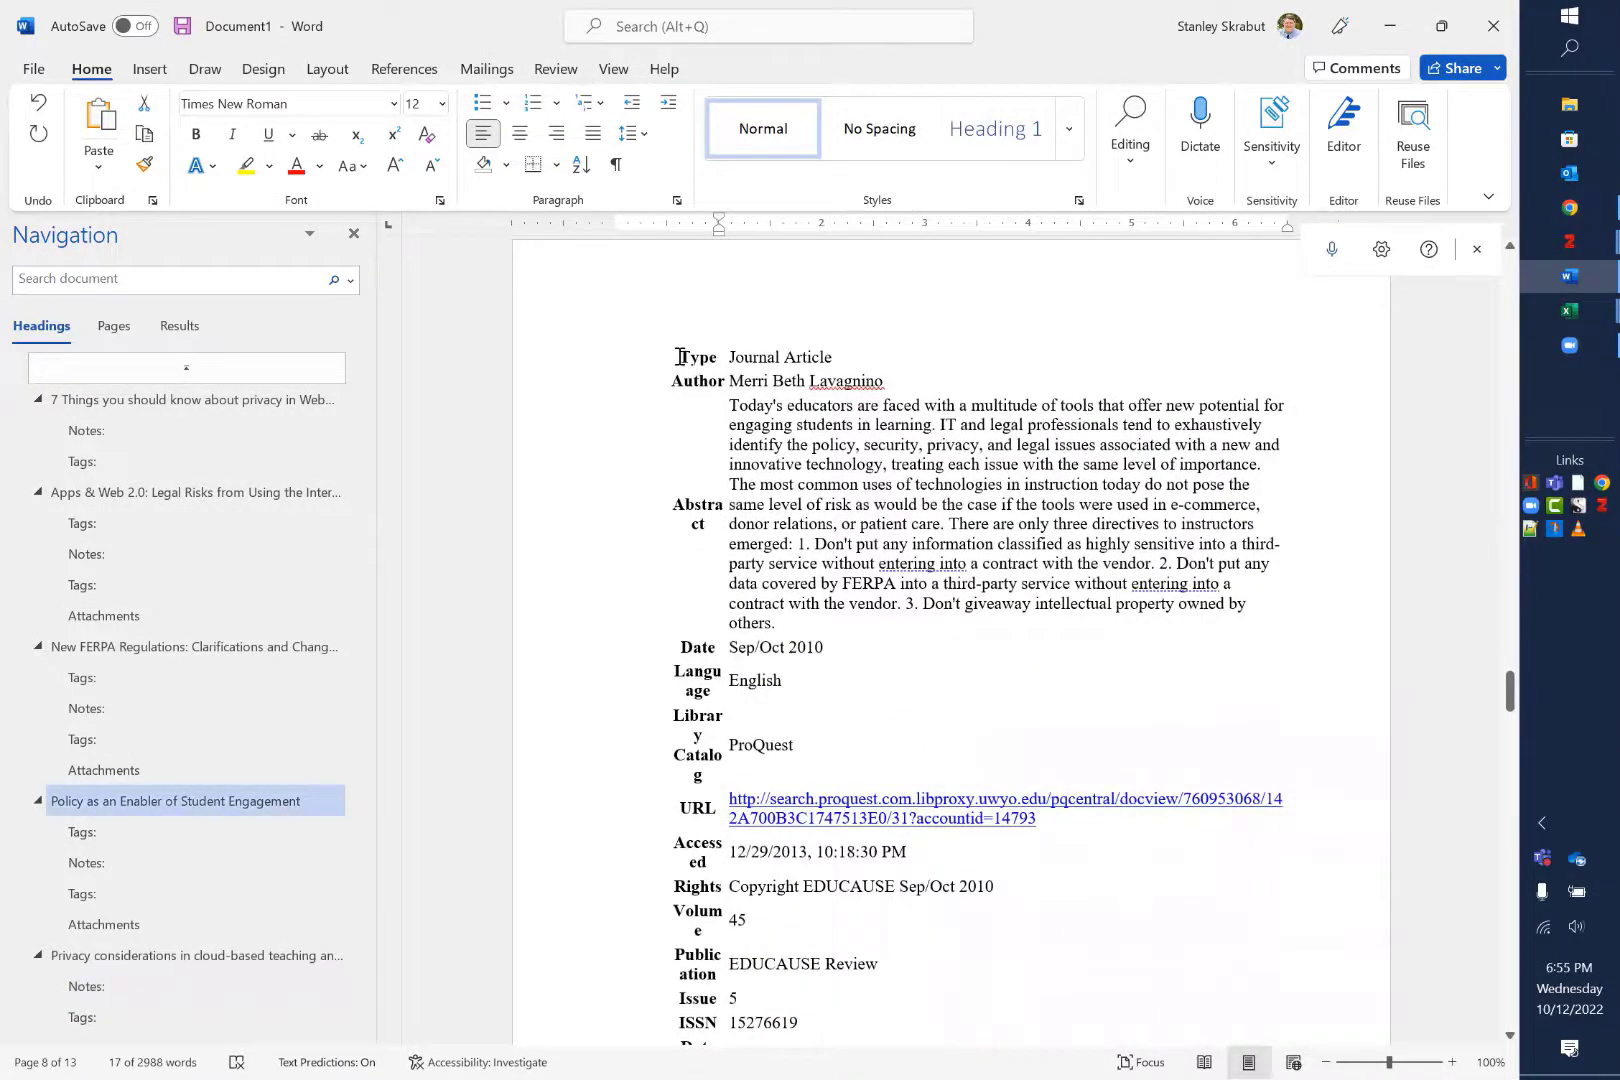
{"action": "left_click_drag", "start_coordinate": [712, 435], "coordinate": [722, 873]}
{"action": "key", "text": "Delete"}
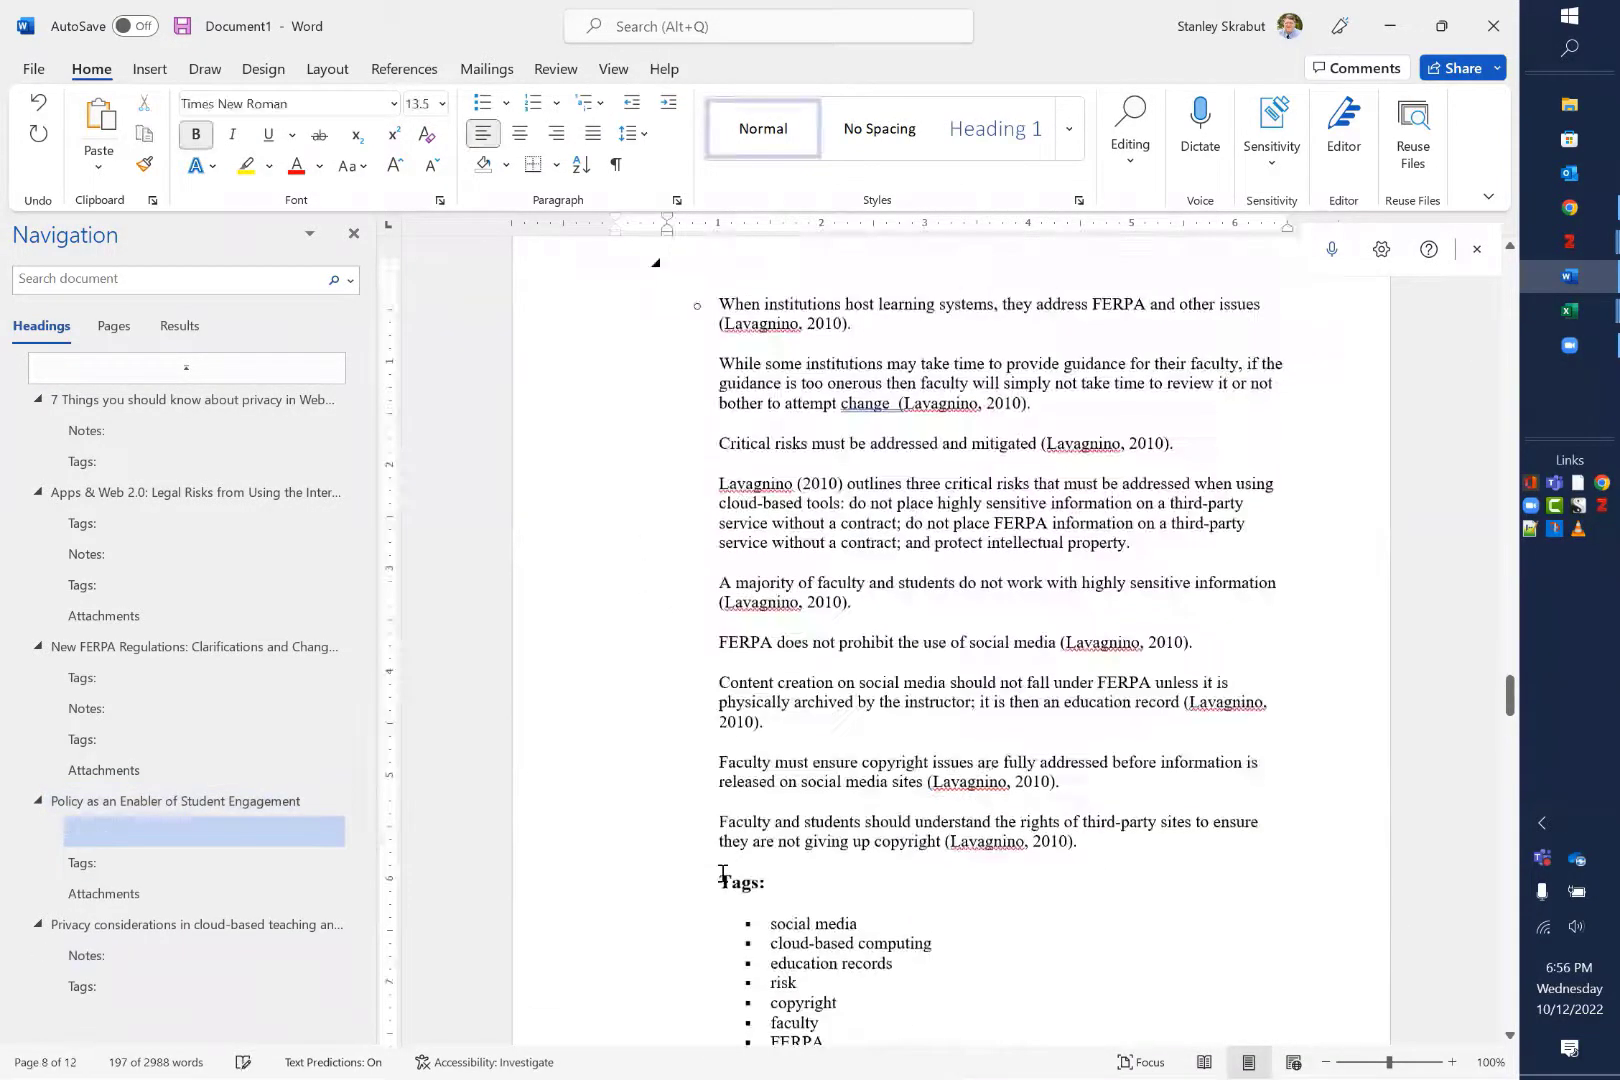
Look over the trimmed entry and the earlier report entries in Word, and return to the FERPA paper collection in Zotero
{"action": "scroll", "coordinate": [1011, 576], "scroll_direction": "down", "scroll_amount": 4}
{"action": "scroll", "coordinate": [1011, 576], "scroll_direction": "up", "scroll_amount": 5}
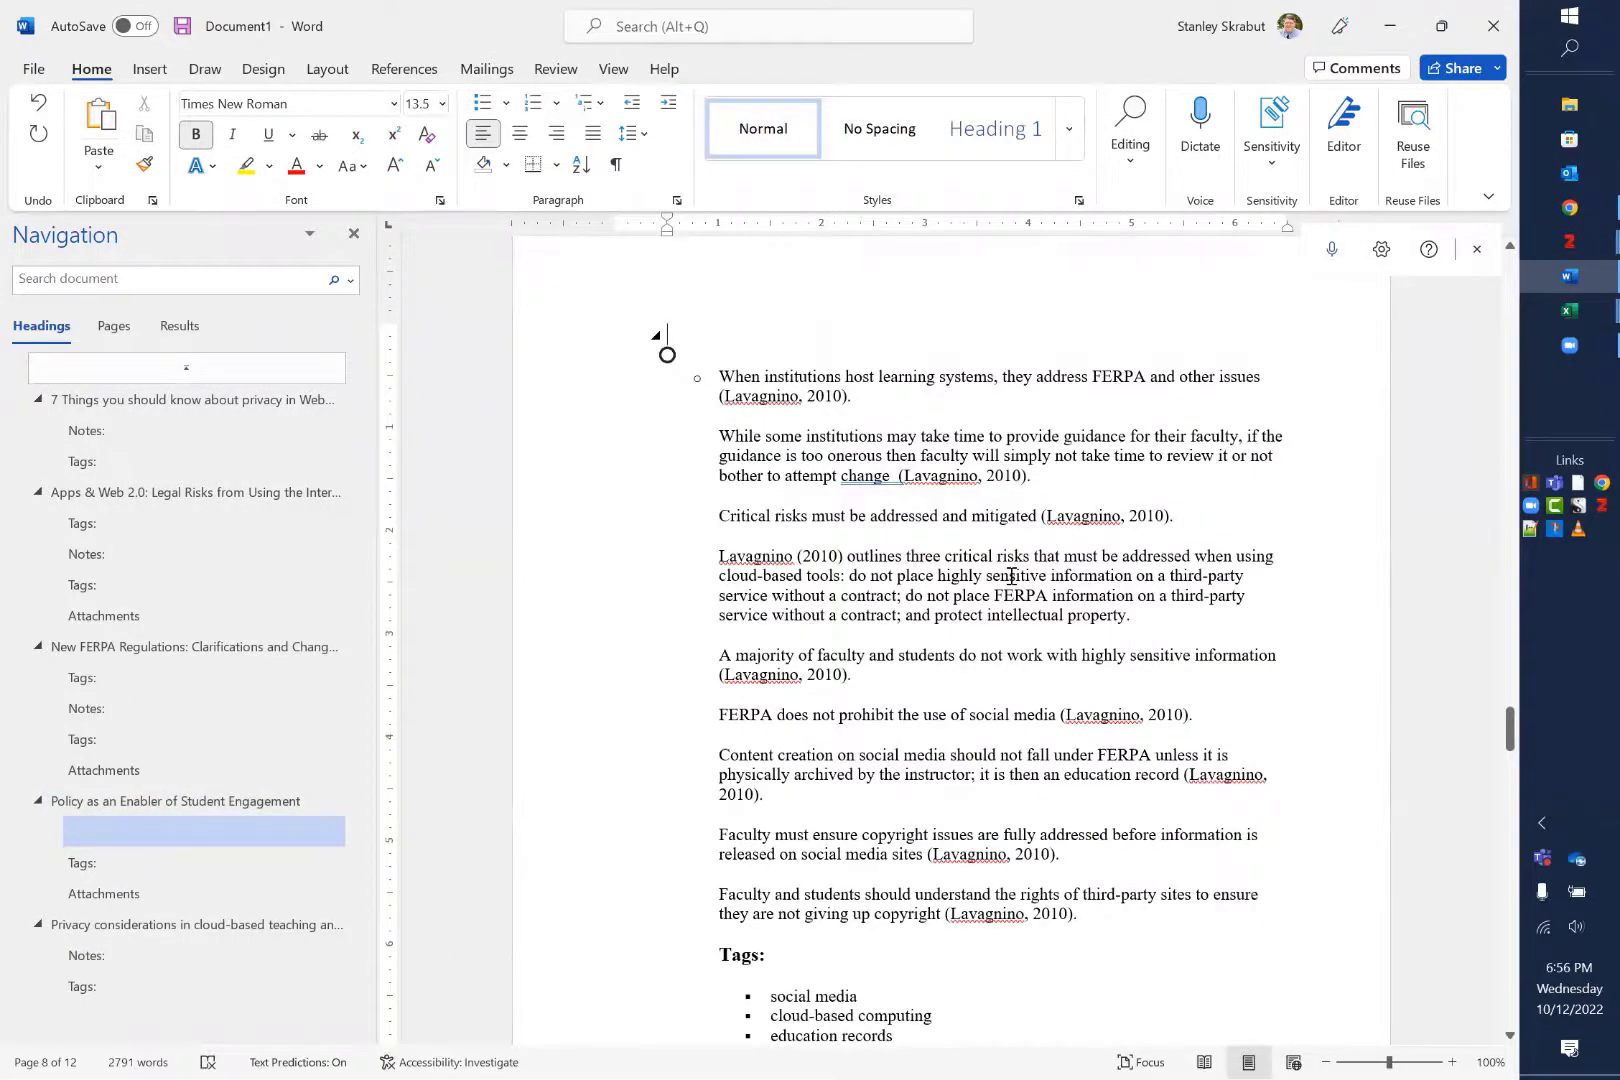
{"action": "scroll", "coordinate": [1011, 576], "scroll_direction": "down", "scroll_amount": 1}
{"action": "scroll", "coordinate": [1011, 576], "scroll_direction": "up", "scroll_amount": 20}
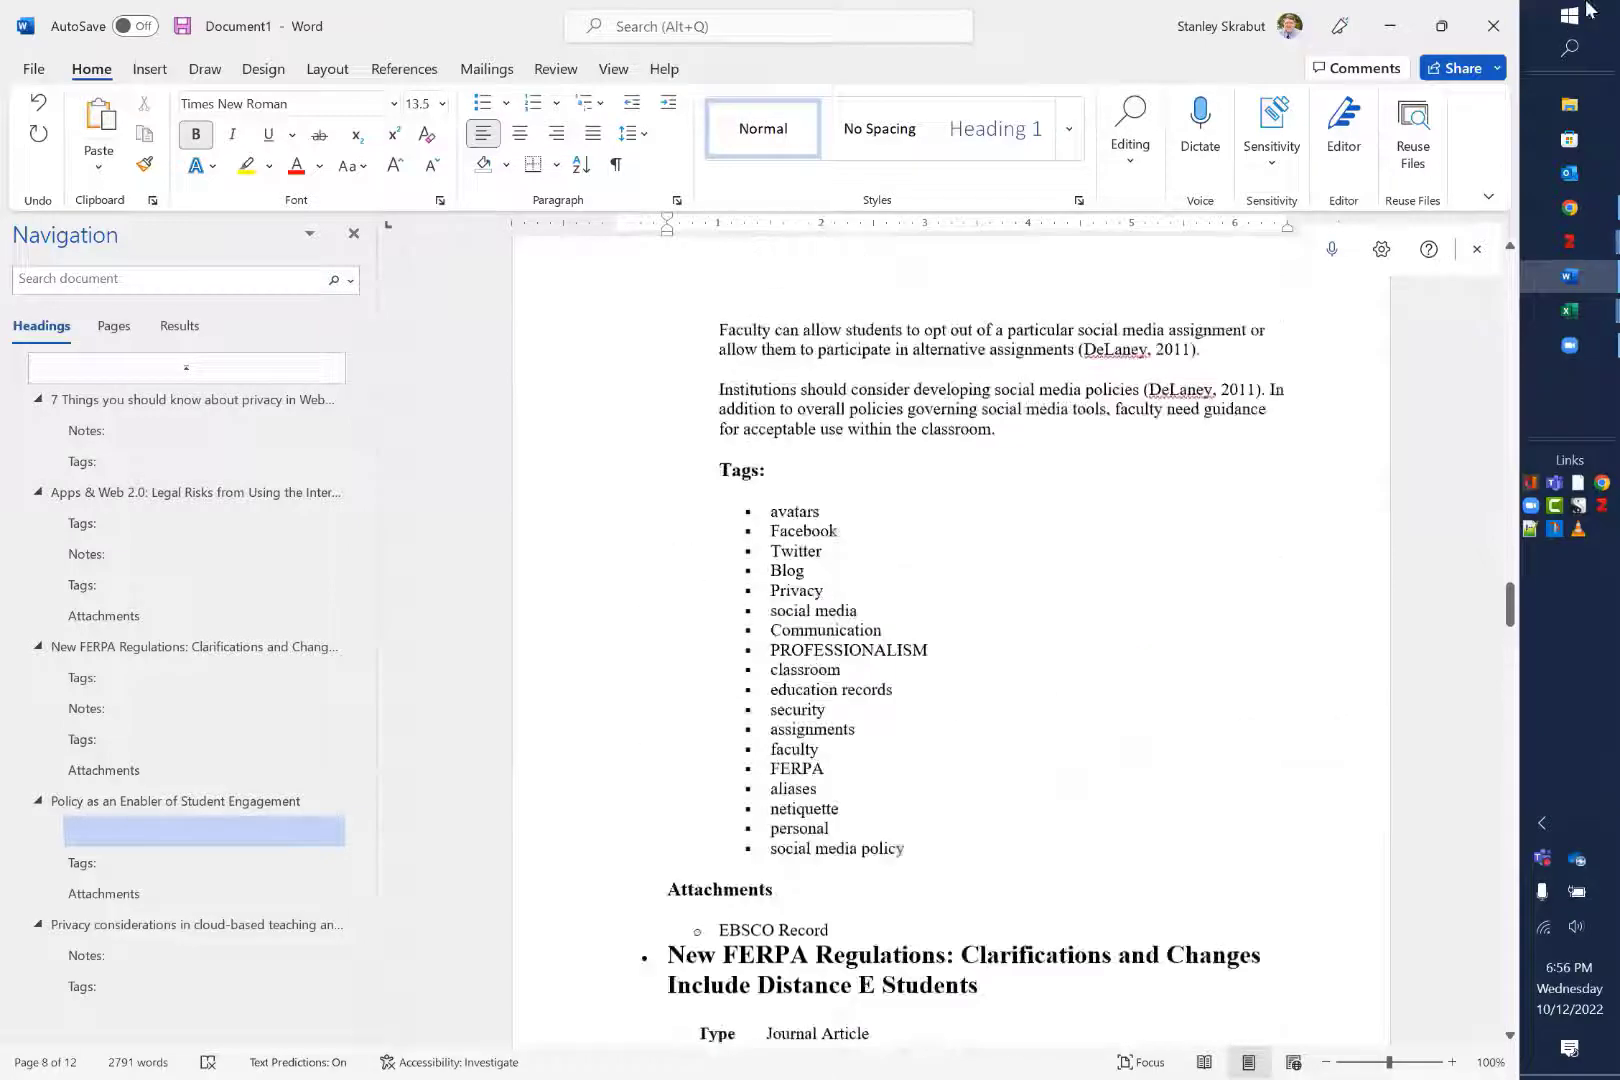
{"action": "left_click", "coordinate": [1569, 241]}
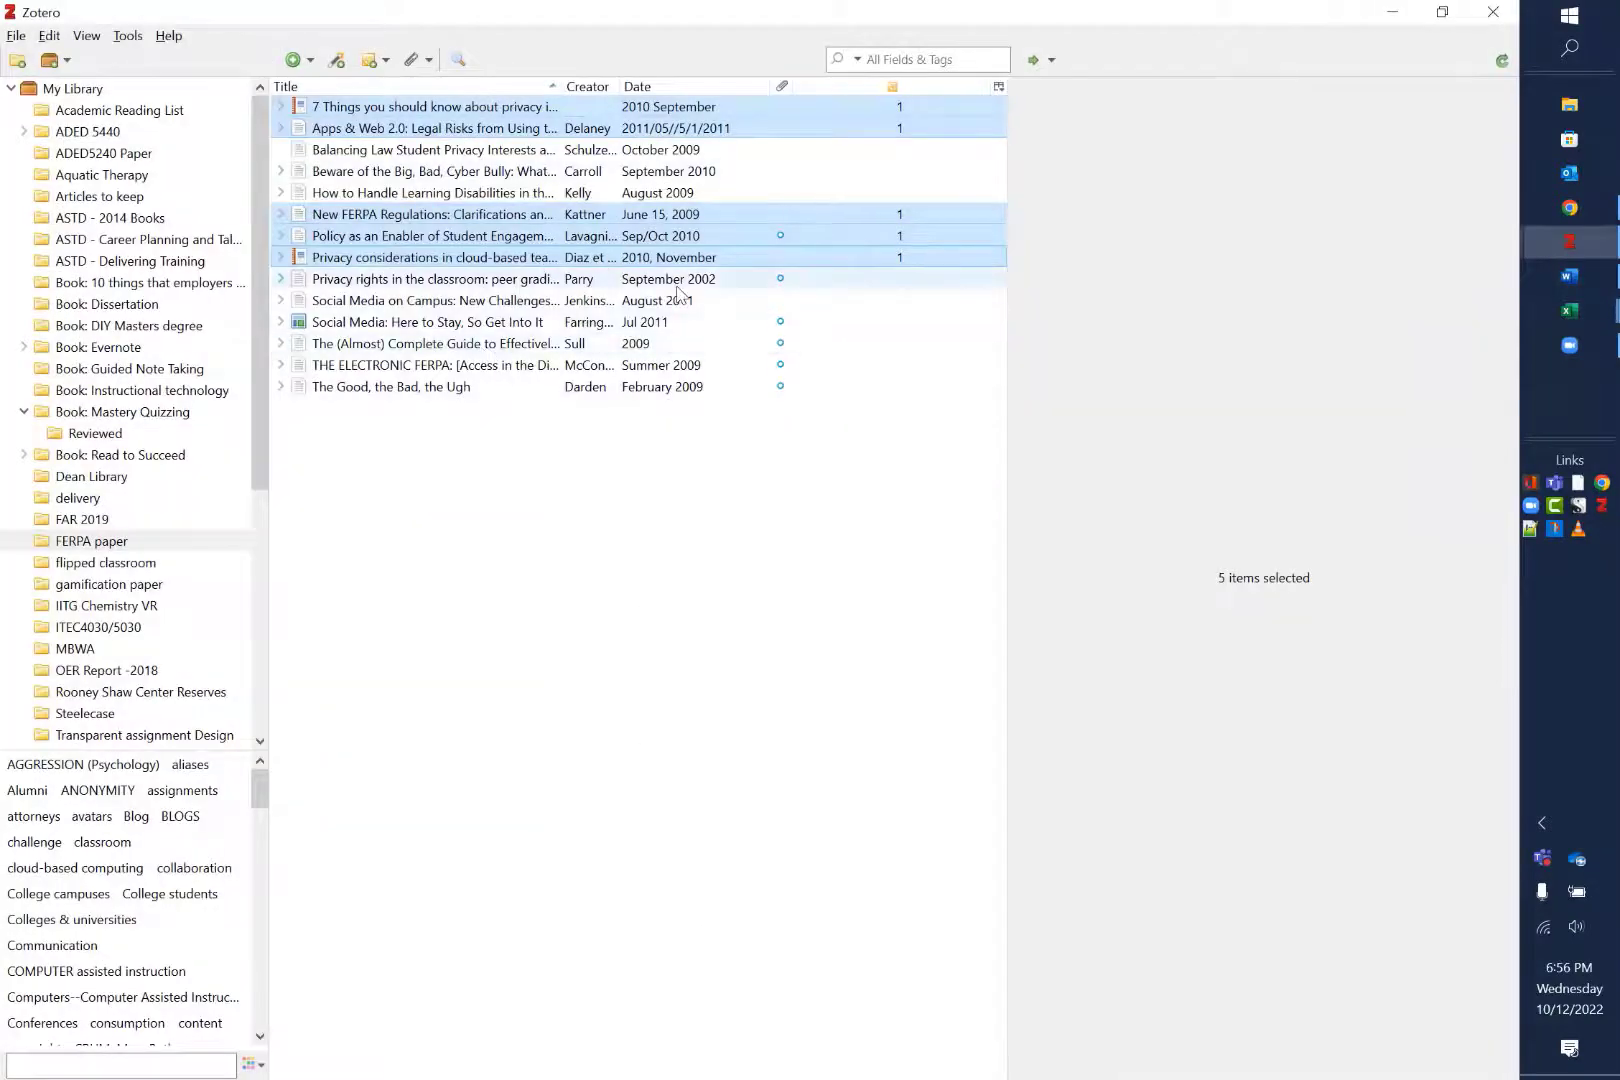